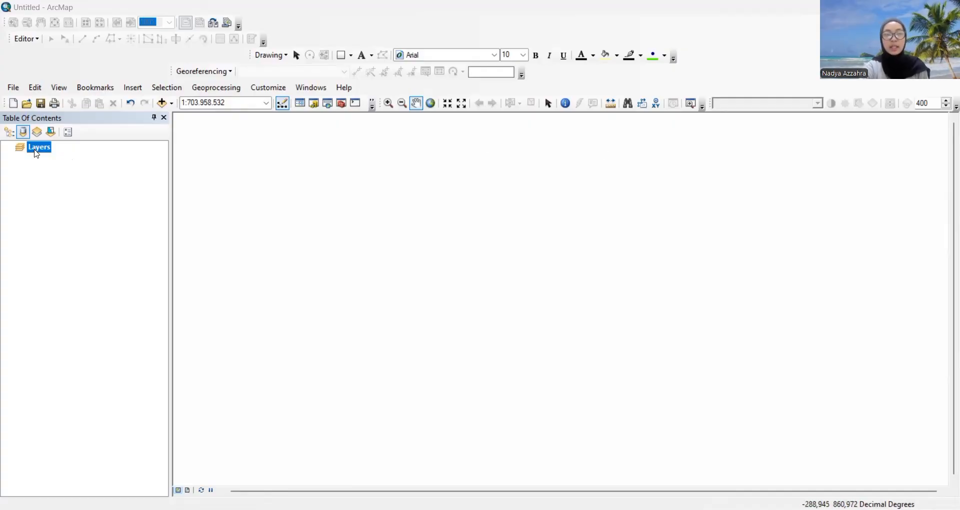
# - Add the raster PETA WILAYAH KOTA METRO.tif from the UAS SIG_49 folder and build its pyramids
pyautogui.rightClick(36, 154)
pyautogui.click(47, 157)
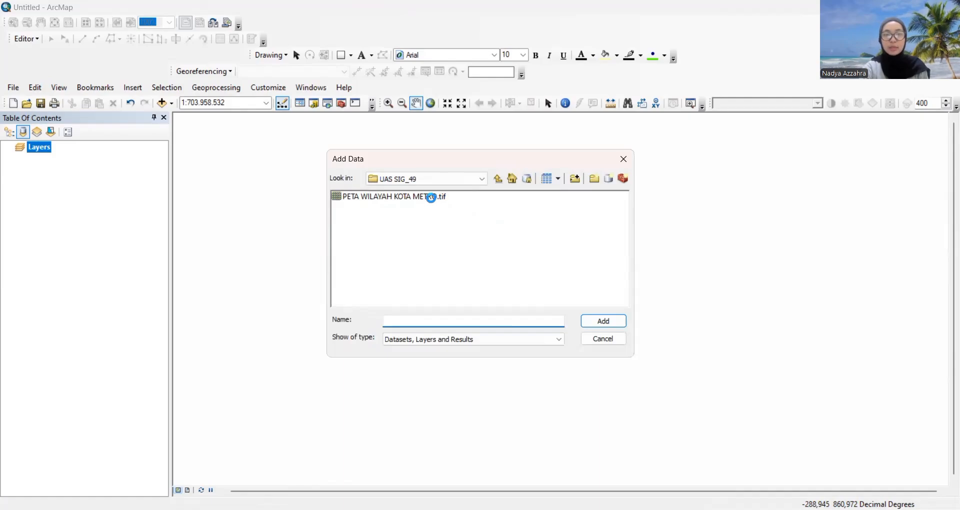
pyautogui.click(431, 197)
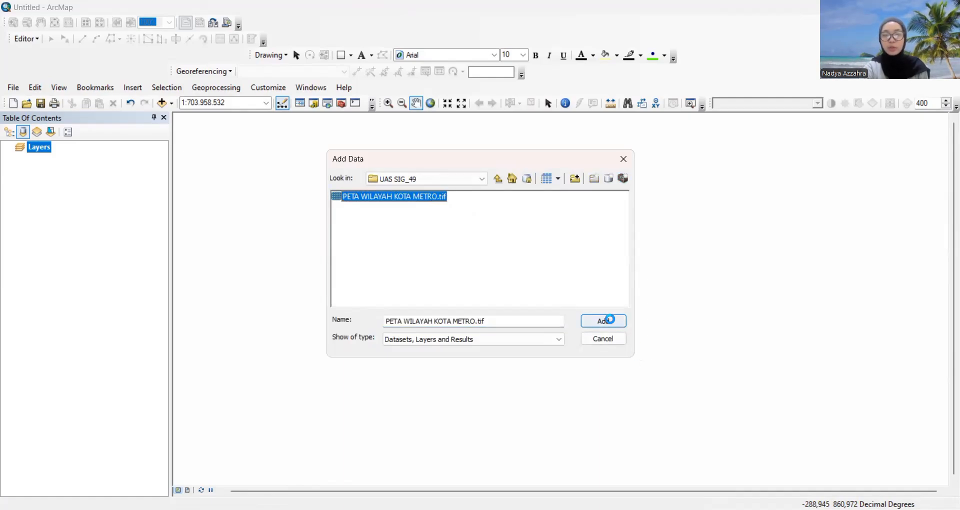
pyautogui.click(604, 320)
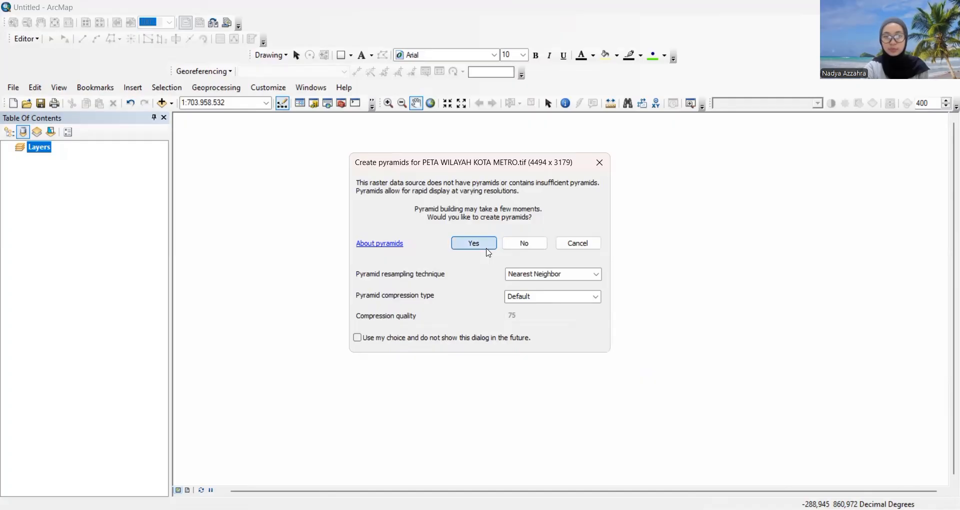
pyautogui.click(474, 243)
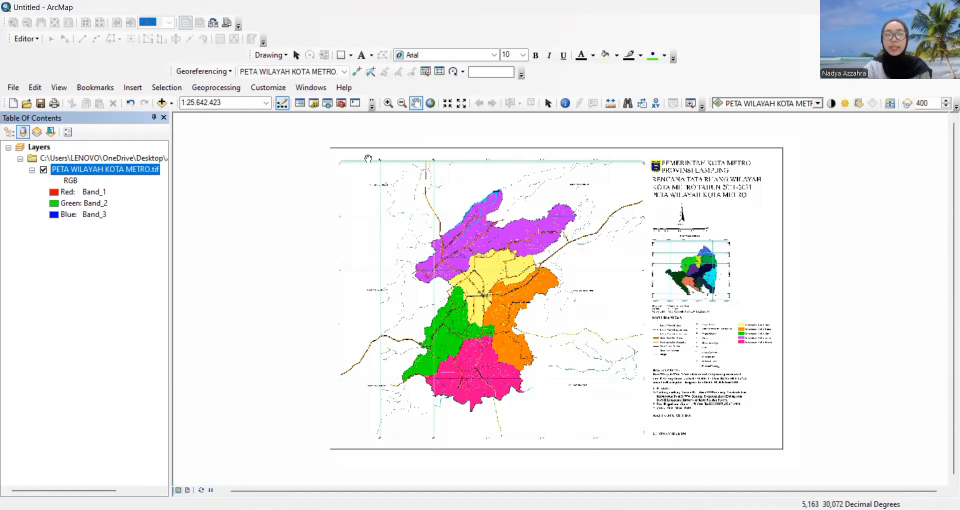
# - Place the first georeferencing control point on the grid intersection at the map's upper-left corner
pyautogui.click(388, 103)
pyautogui.moveTo(374, 156); pyautogui.dragTo(515, 249)
pyautogui.moveTo(434, 184); pyautogui.dragTo(659, 334)
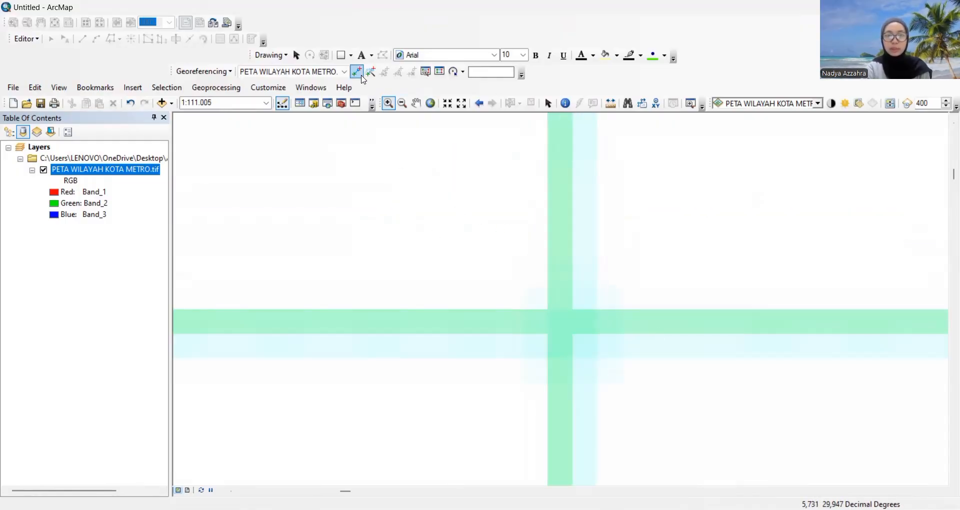
pyautogui.click(361, 75)
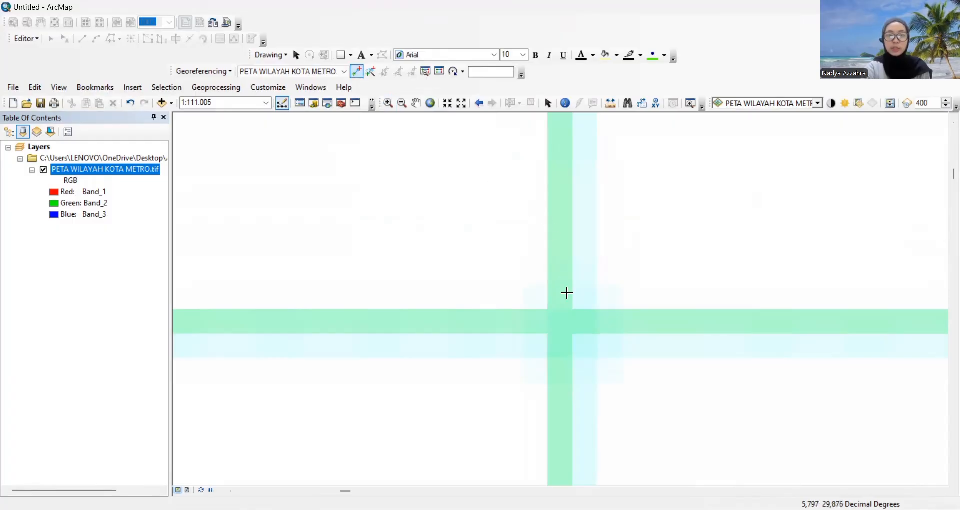
pyautogui.click(561, 320)
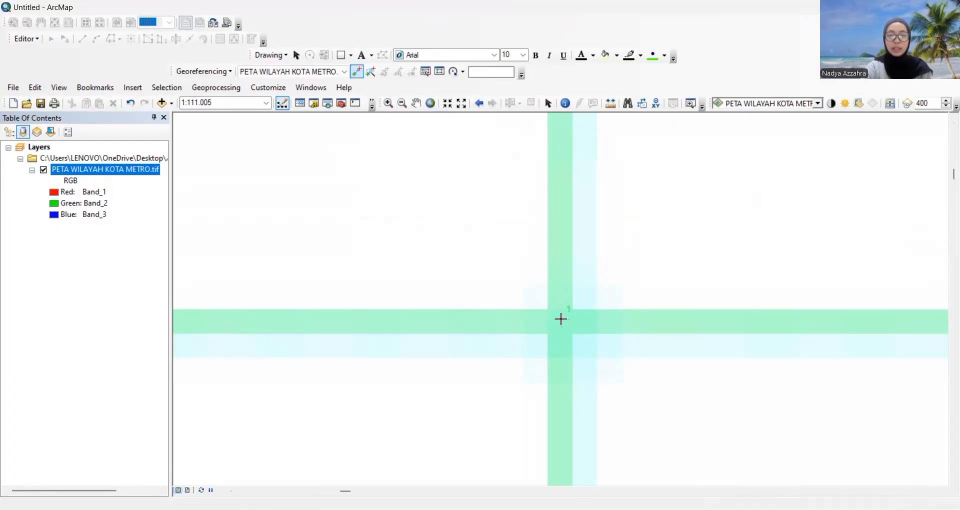
# - Assign coordinates X 105,2500 and Y -5,0400 to the first control point
pyautogui.rightClick(561, 319)
pyautogui.click(575, 325)
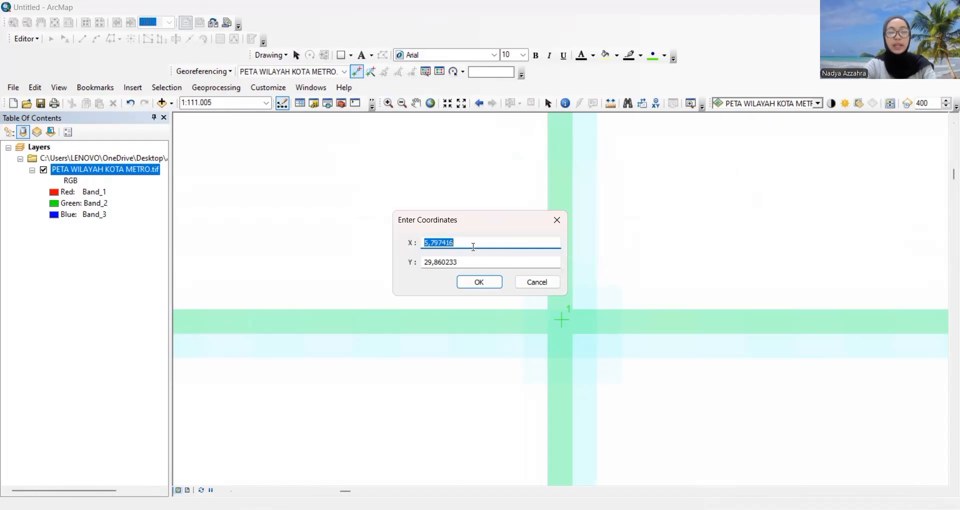
pyautogui.write('105,2500')
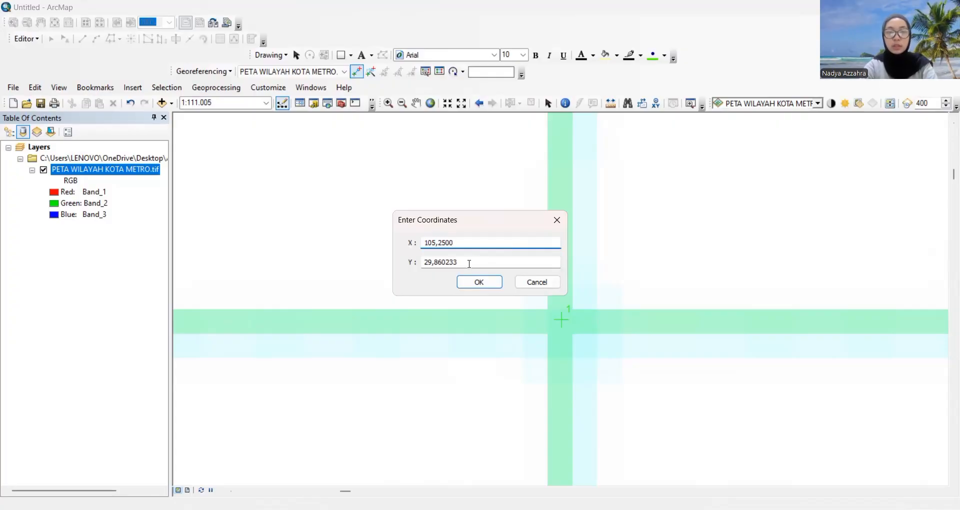
pyautogui.moveTo(469, 263); pyautogui.dragTo(424, 264)
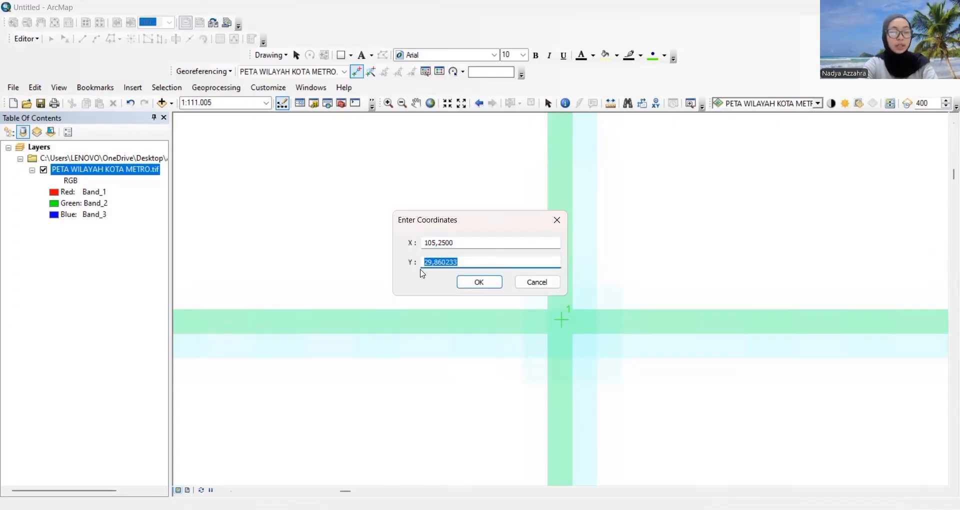
pyautogui.write('-5,0400')
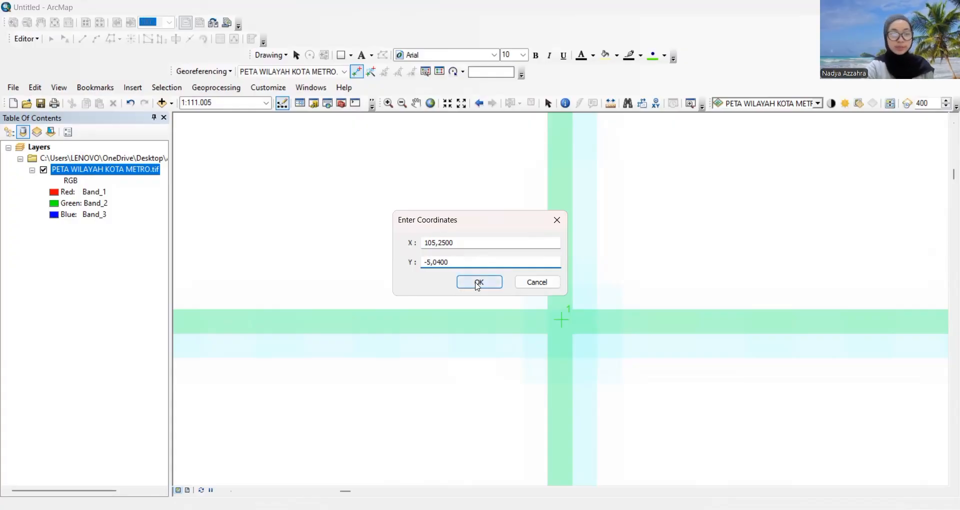
pyautogui.click(477, 283)
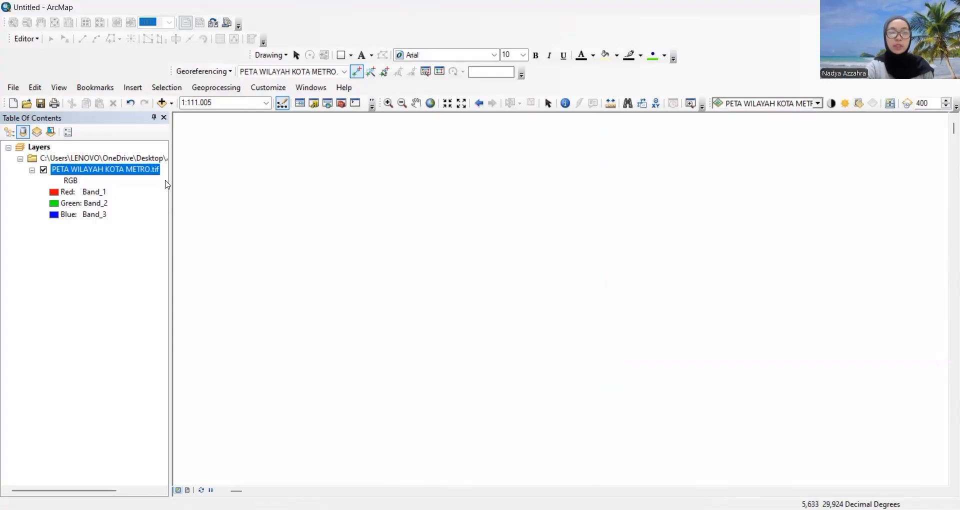
# - Place the second georeferencing control point on the grid intersection at the map's upper-right corner
pyautogui.rightClick(149, 169)
pyautogui.click(184, 233)
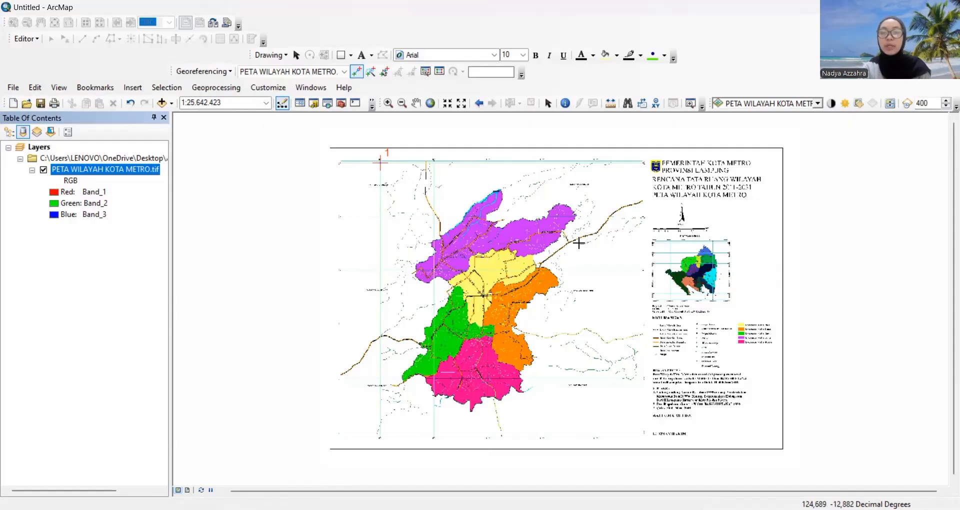
pyautogui.click(388, 103)
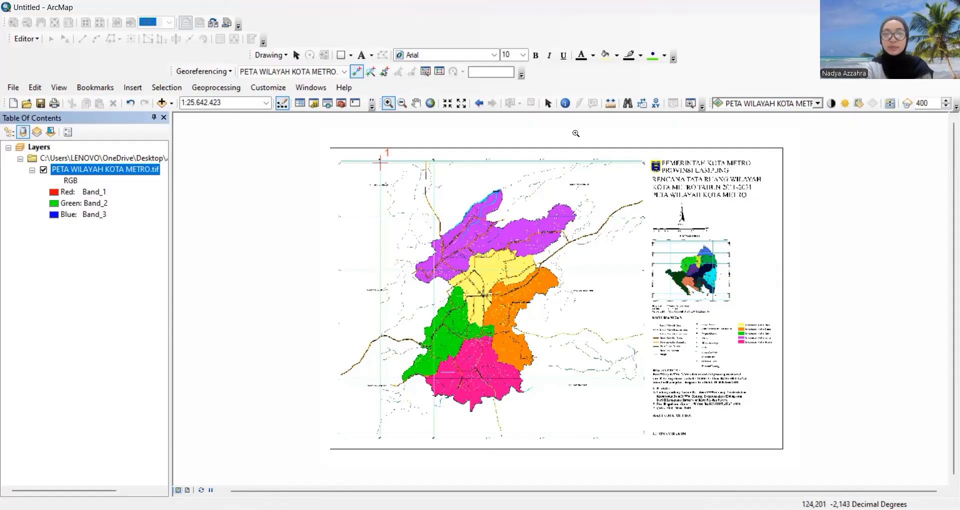
pyautogui.moveTo(589, 159); pyautogui.dragTo(614, 173)
pyautogui.moveTo(358, 181); pyautogui.dragTo(441, 240)
pyautogui.click(370, 71)
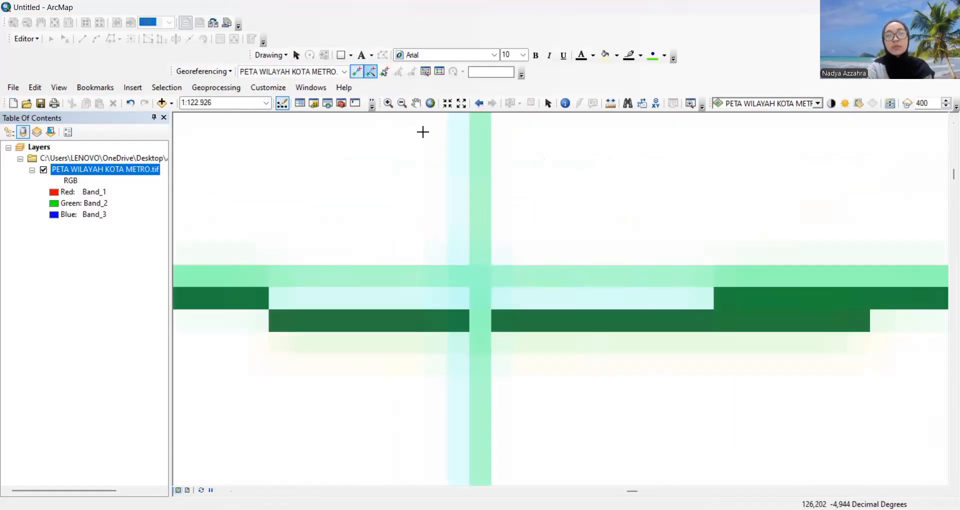
pyautogui.click(490, 276)
# - Assign coordinates X 105,3700 and Y -5,0400 to the second control point
pyautogui.rightClick(489, 276)
pyautogui.click(502, 281)
pyautogui.write('105,3700')
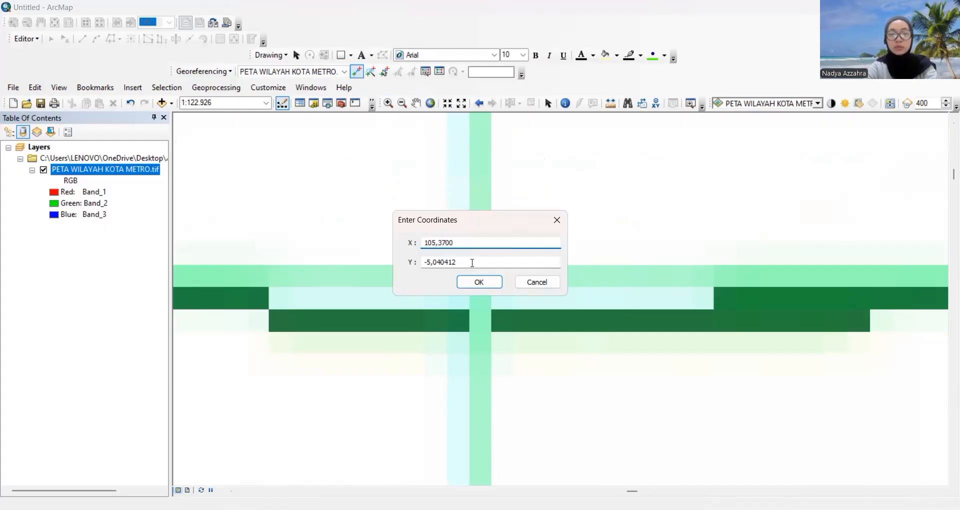
pyautogui.click(463, 263)
pyautogui.press('BackSpace')
pyautogui.press('BackSpace')
pyautogui.press('BackSpace')
pyautogui.write('0')
pyautogui.click(481, 282)
# - Place the third georeferencing control point on the grid intersection at the map's lower-right corner
pyautogui.rightClick(111, 172)
pyautogui.click(150, 235)
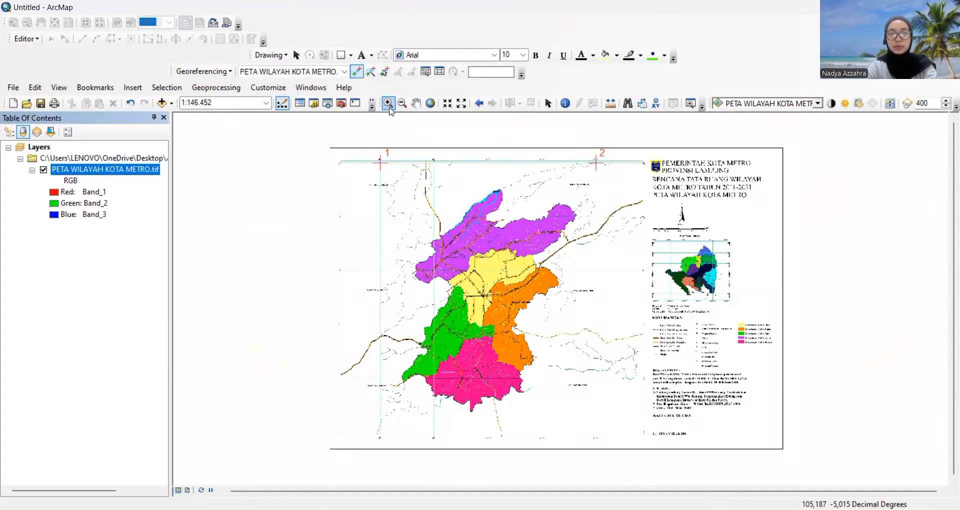
pyautogui.click(389, 104)
pyautogui.moveTo(585, 415); pyautogui.dragTo(610, 441)
pyautogui.moveTo(487, 313); pyautogui.dragTo(599, 395)
pyautogui.moveTo(420, 282); pyautogui.dragTo(656, 435)
pyautogui.click(357, 72)
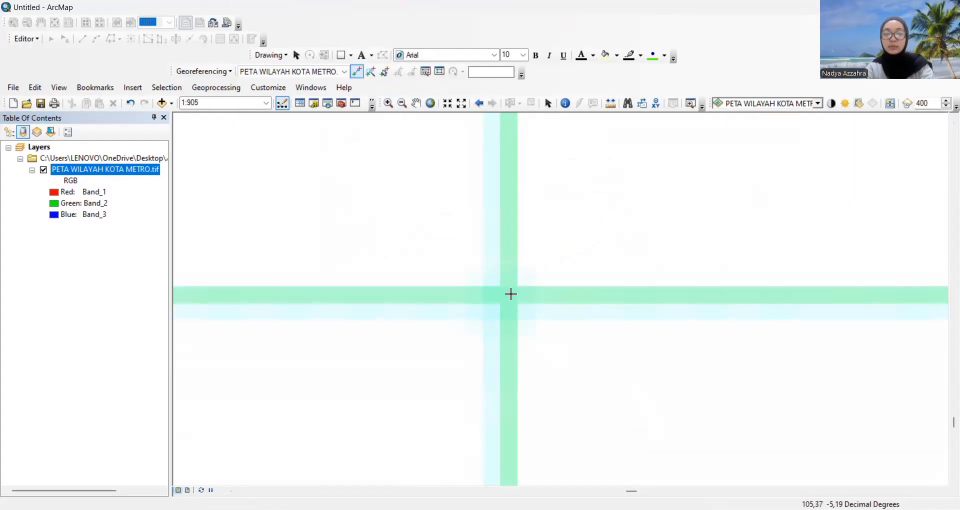
pyautogui.click(510, 294)
# - Assign coordinates X 105,3700 and Y -5,1900 to the third control point
pyautogui.rightClick(511, 294)
pyautogui.click(524, 299)
pyautogui.write('105,3700')
pyautogui.click(461, 261)
pyautogui.press('BackSpace')
pyautogui.press('BackSpace')
pyautogui.click(484, 283)
# - Place the fourth georeferencing control point on the grid intersection at the map's lower-left corner
pyautogui.click(181, 234)
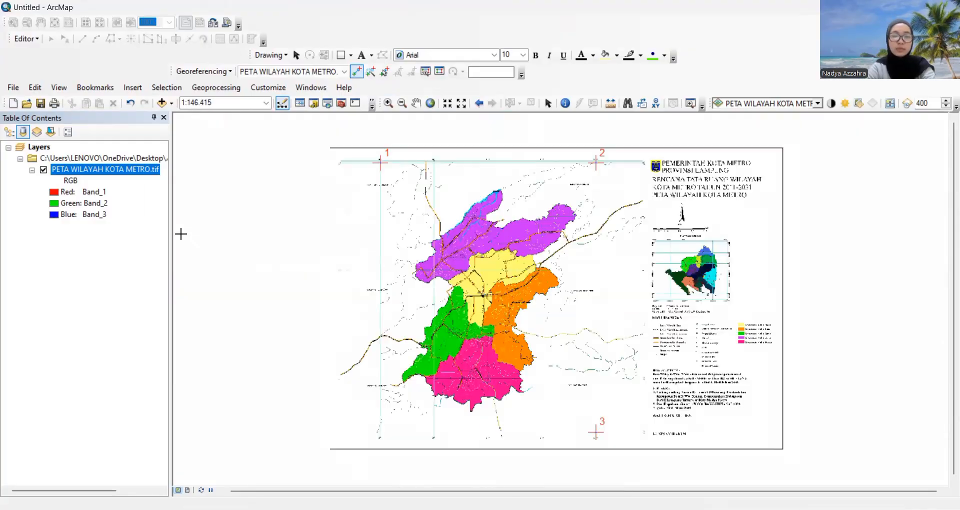
pyautogui.click(388, 104)
pyautogui.moveTo(365, 415); pyautogui.dragTo(399, 449)
pyautogui.moveTo(472, 270); pyautogui.dragTo(624, 321)
pyautogui.moveTo(449, 245); pyautogui.dragTo(665, 370)
pyautogui.click(357, 72)
pyautogui.click(525, 253)
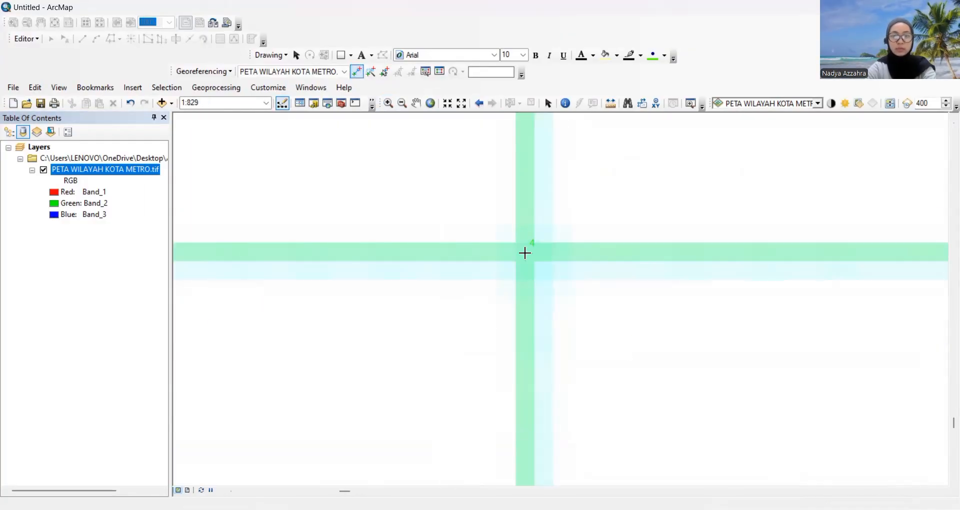
# - Assign coordinates X 105,2500 and Y -5,1900 to the fourth control point
pyautogui.rightClick(525, 253)
pyautogui.click(538, 258)
pyautogui.write('105,2500')
pyautogui.click(471, 260)
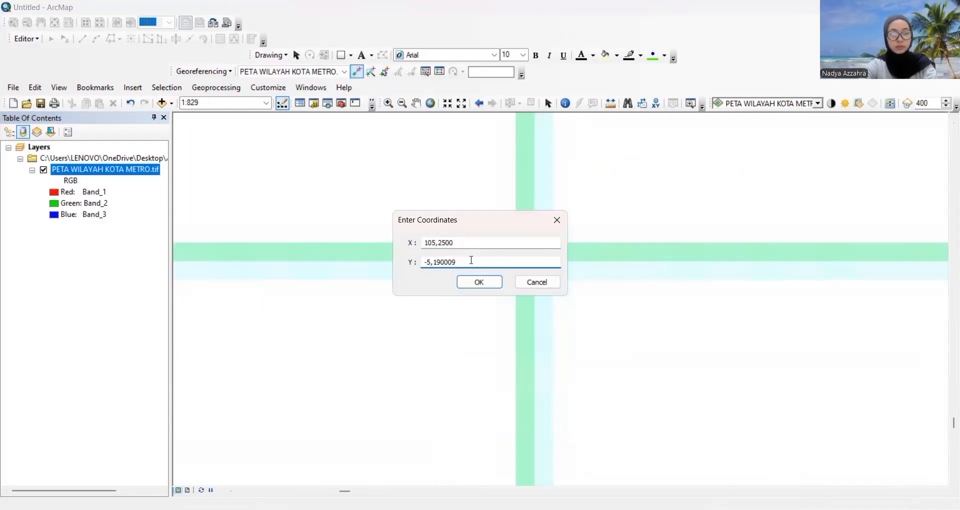
pyautogui.press('BackSpace')
pyautogui.press('BackSpace')
pyautogui.click(479, 282)
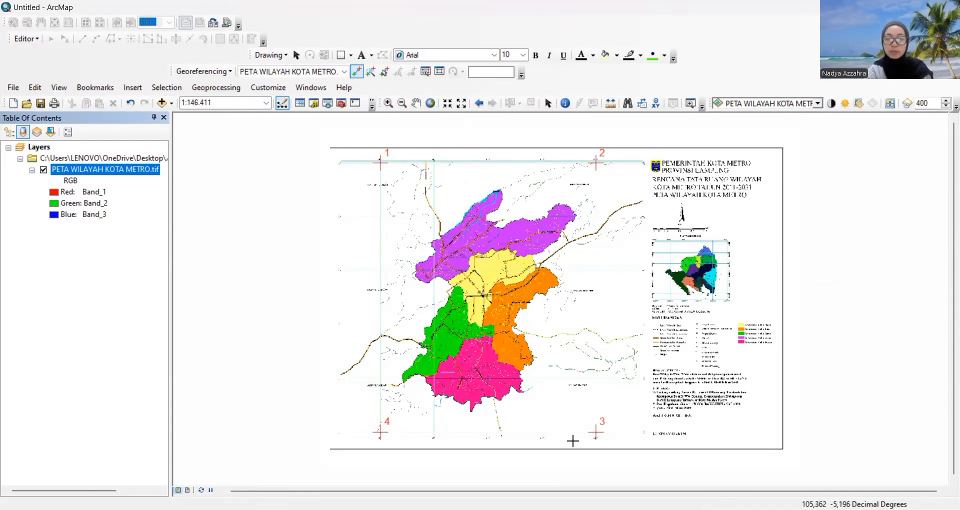
# - Save the current warp to the raster with Update Georeferencing and leave the control point tool
pyautogui.click(203, 71)
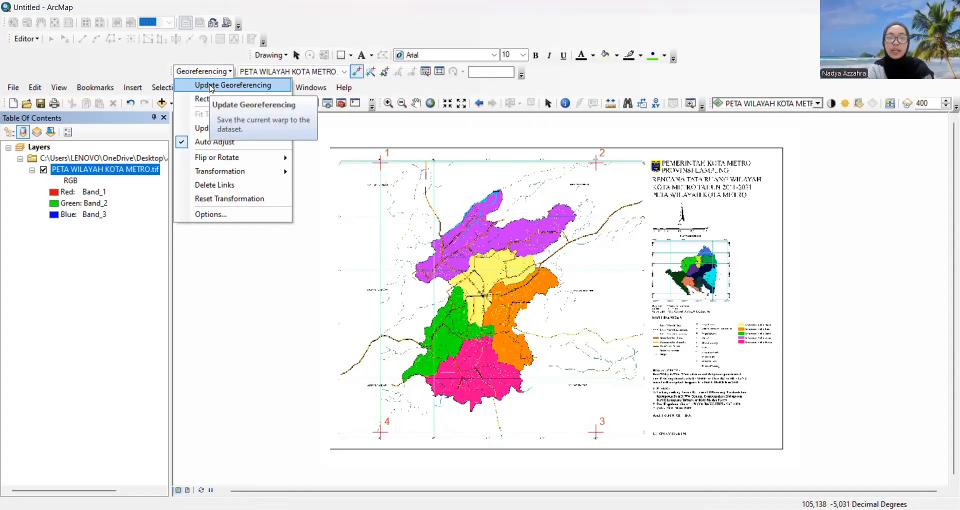
pyautogui.click(212, 85)
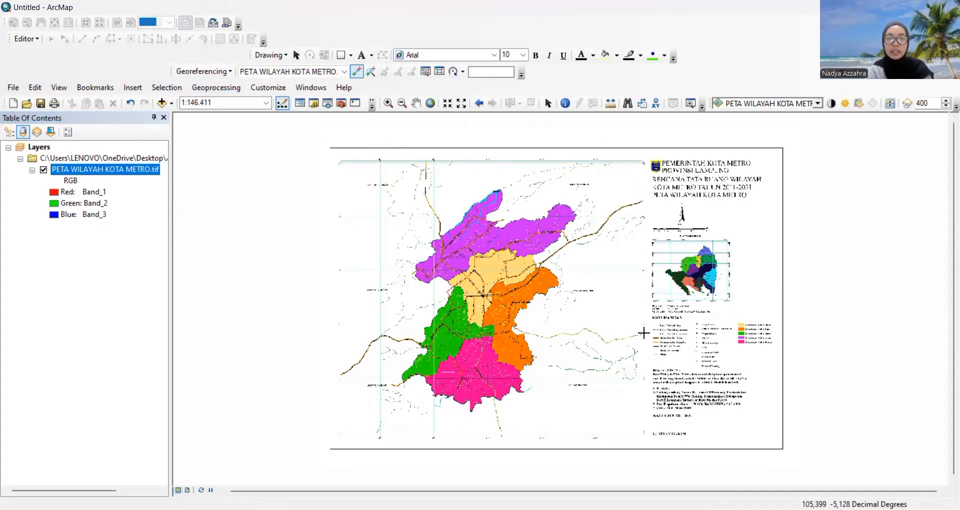
pyautogui.click(548, 104)
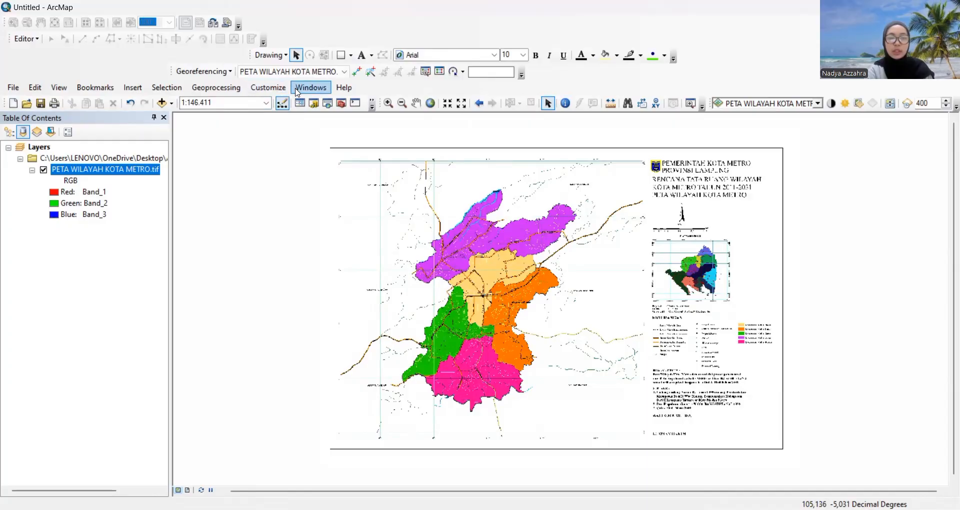
# - Start a new shapefile in the connected folder Desktop\ArcGIS\UAS SIG_49
pyautogui.click(310, 88)
pyautogui.click(326, 158)
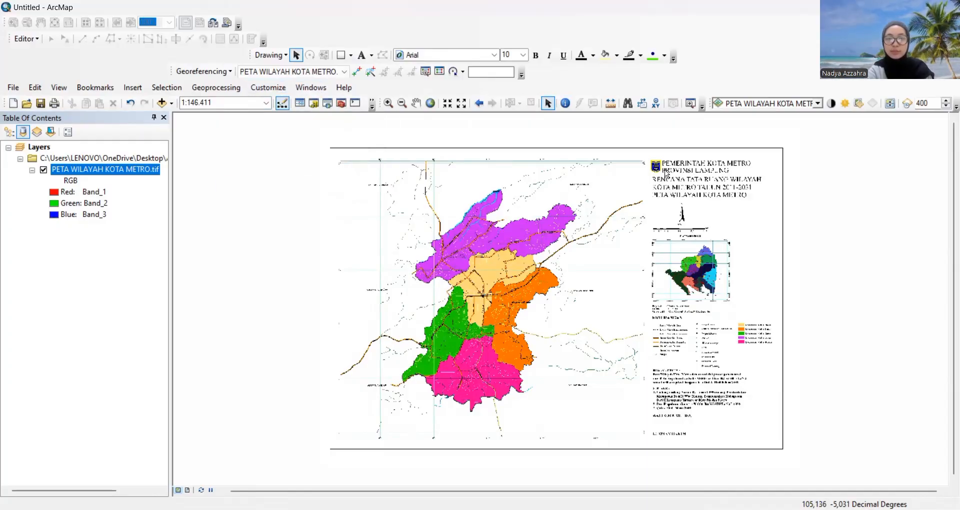
pyautogui.scroll(-10, 283, 366)
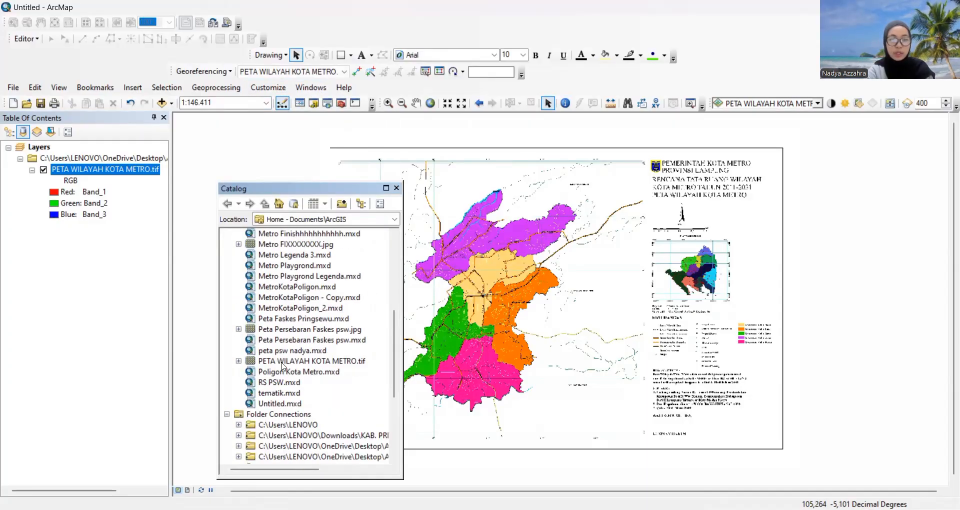
pyautogui.hscroll(3, 300, 352)
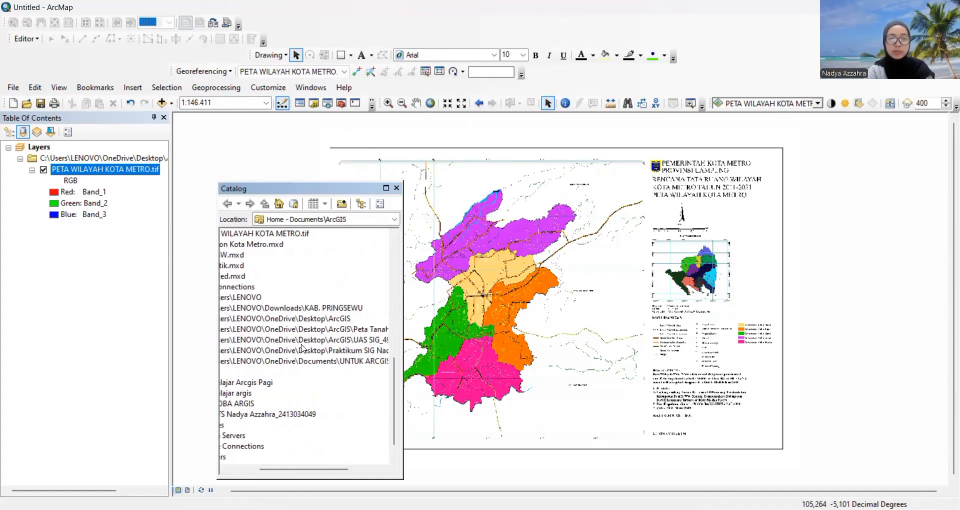
pyautogui.hscroll(-3, 301, 348)
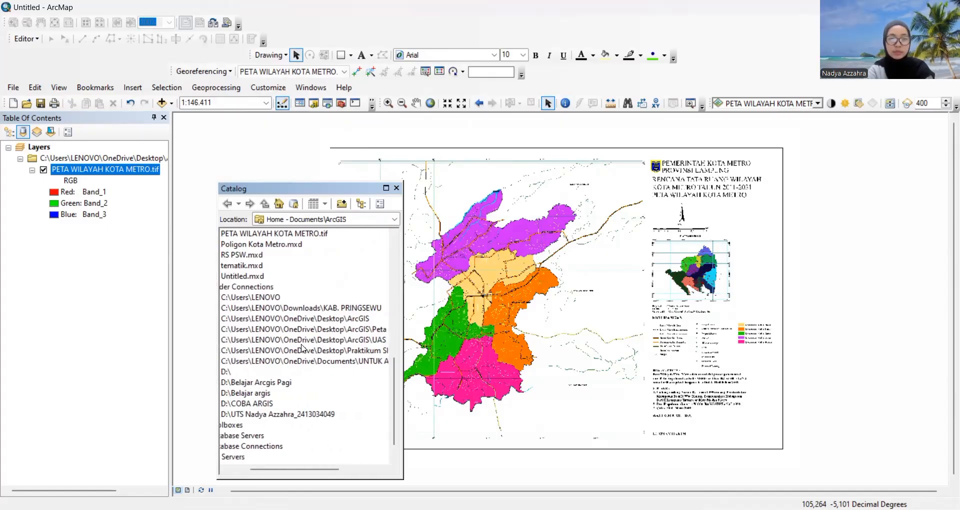
pyautogui.click(242, 341)
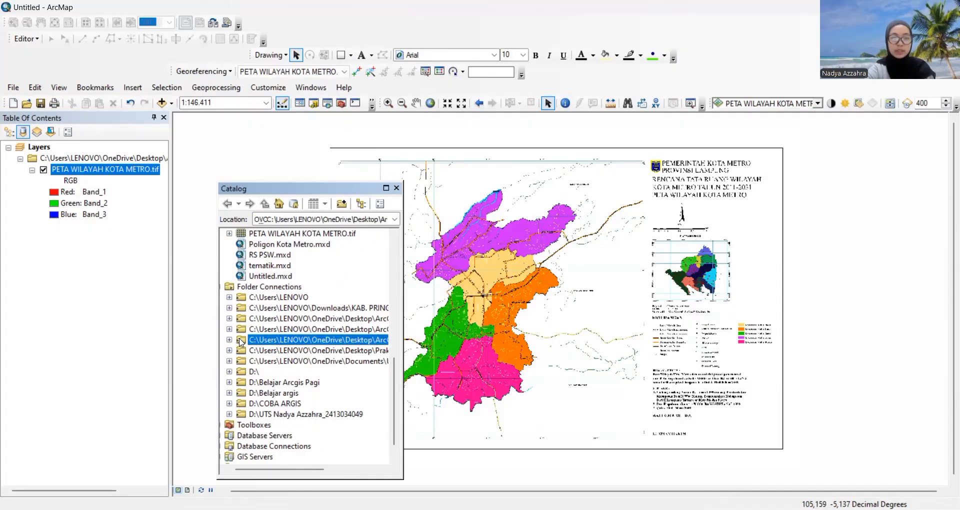
pyautogui.rightClick(242, 341)
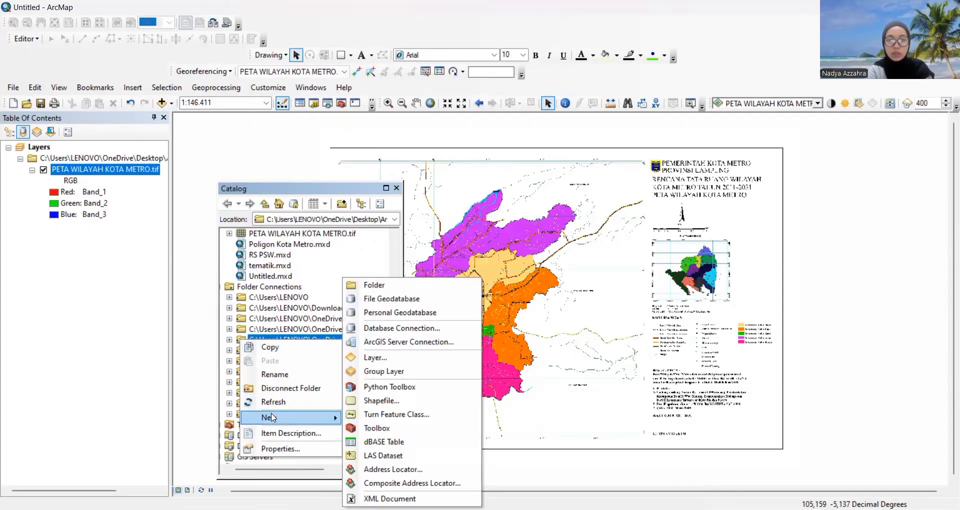
pyautogui.click(418, 406)
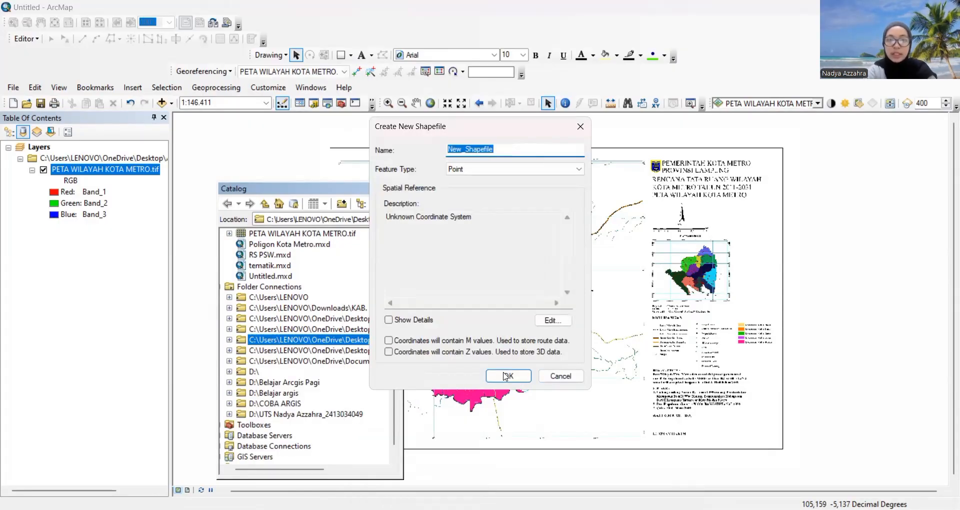
# - Name the new shapefile POLIGON KOTA METRO and set its feature type to Polygon
pyautogui.write('POLIGON KOT')
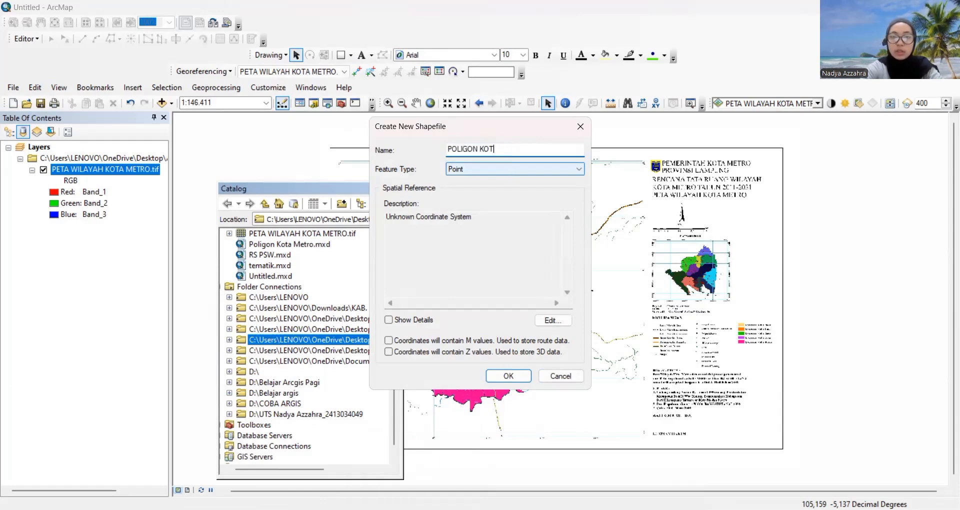
pyautogui.write('A METRO')
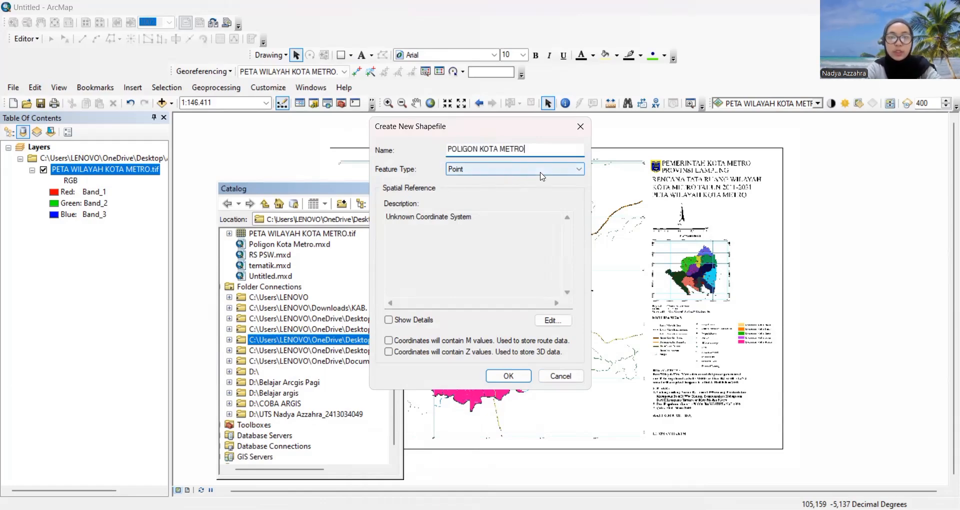
pyautogui.click(540, 171)
pyautogui.click(527, 197)
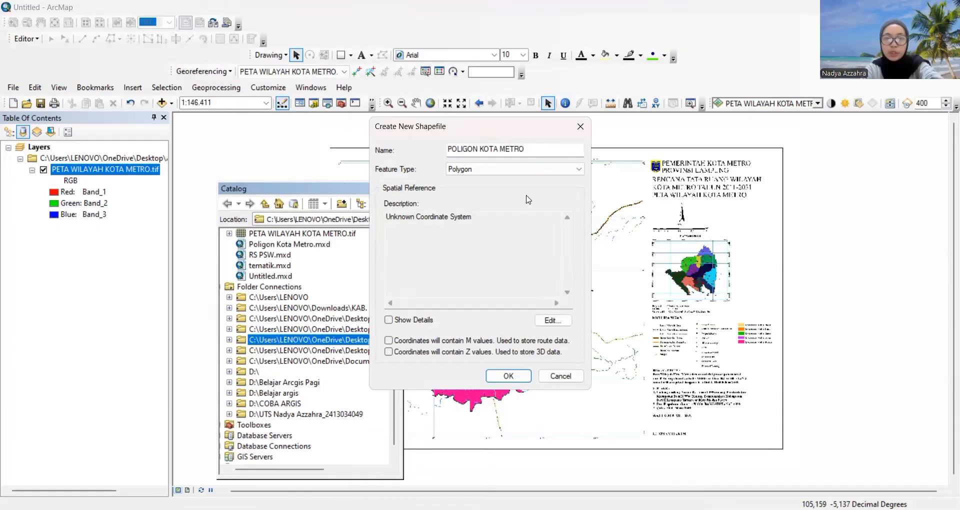
# - Assign the geographic coordinate system Indonesian Datum 1974 to the new shapefile and create it, closing the Catalog
pyautogui.click(552, 320)
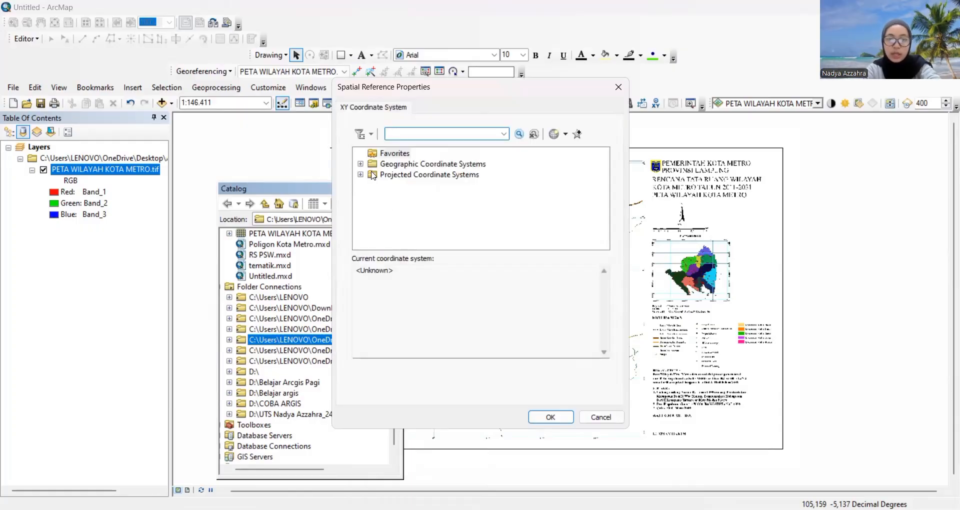
pyautogui.click(360, 164)
pyautogui.click(372, 185)
pyautogui.scroll(-10, 467, 236)
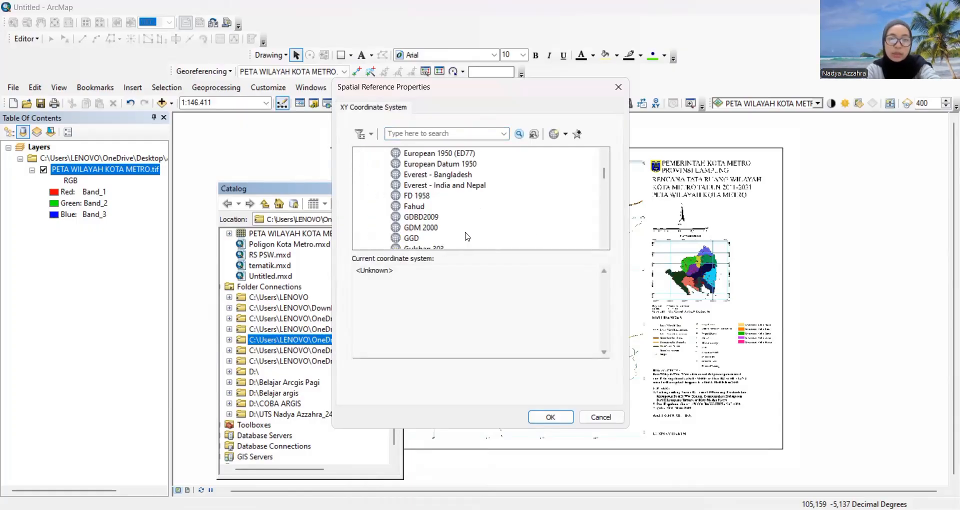
pyautogui.click(450, 175)
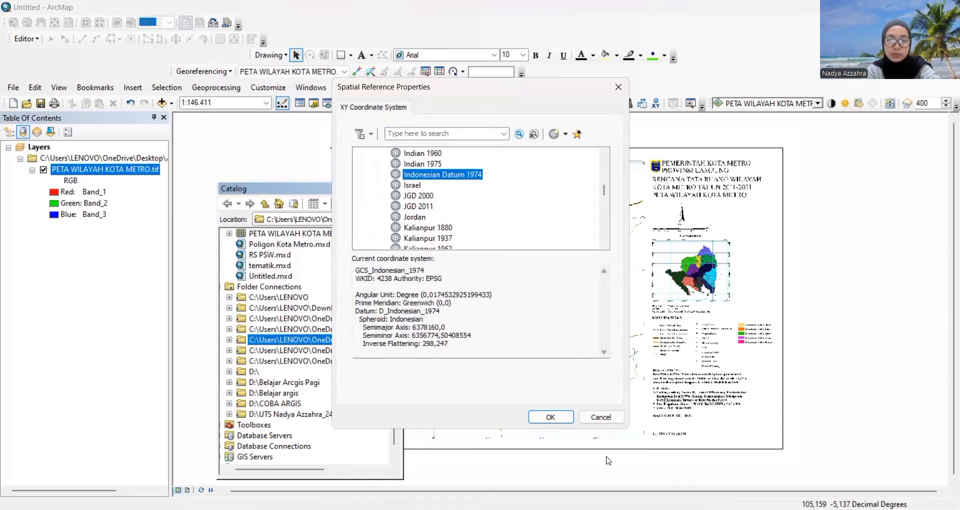
pyautogui.click(551, 418)
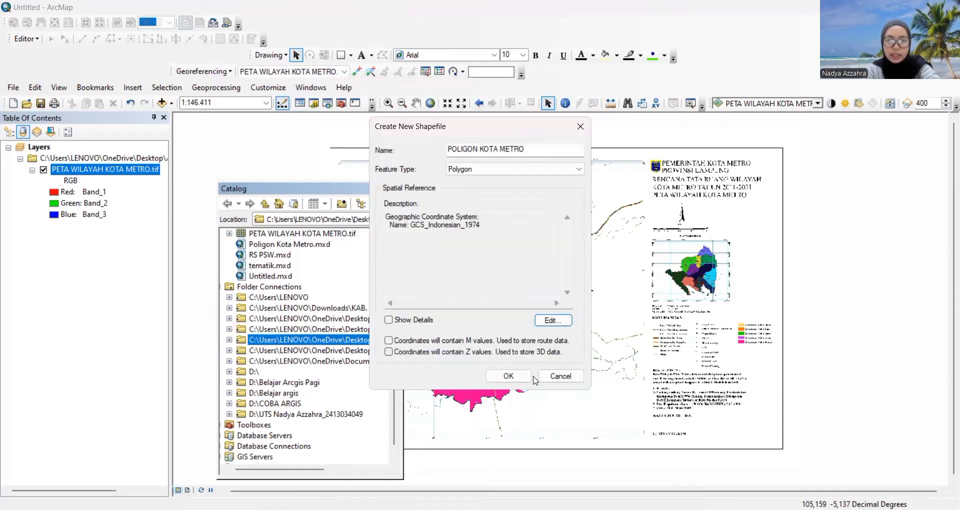
pyautogui.click(508, 376)
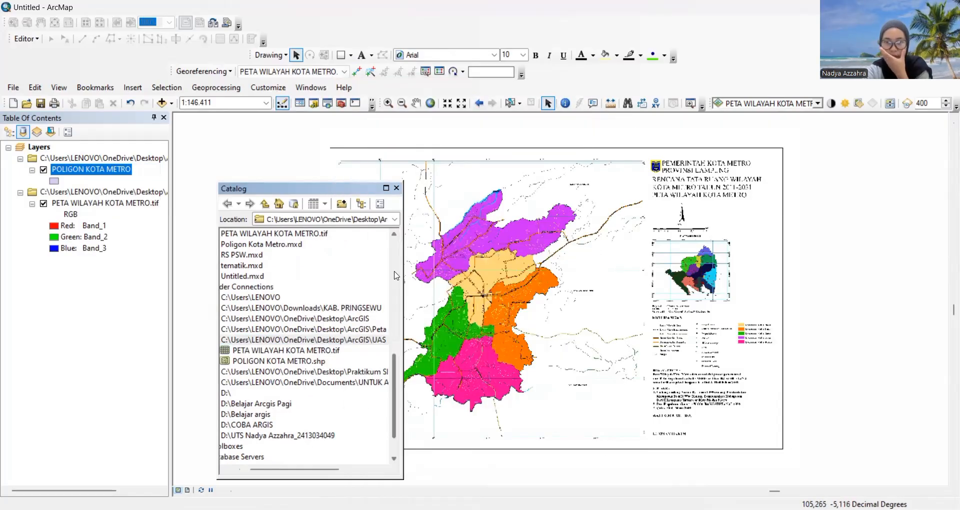
pyautogui.click(397, 189)
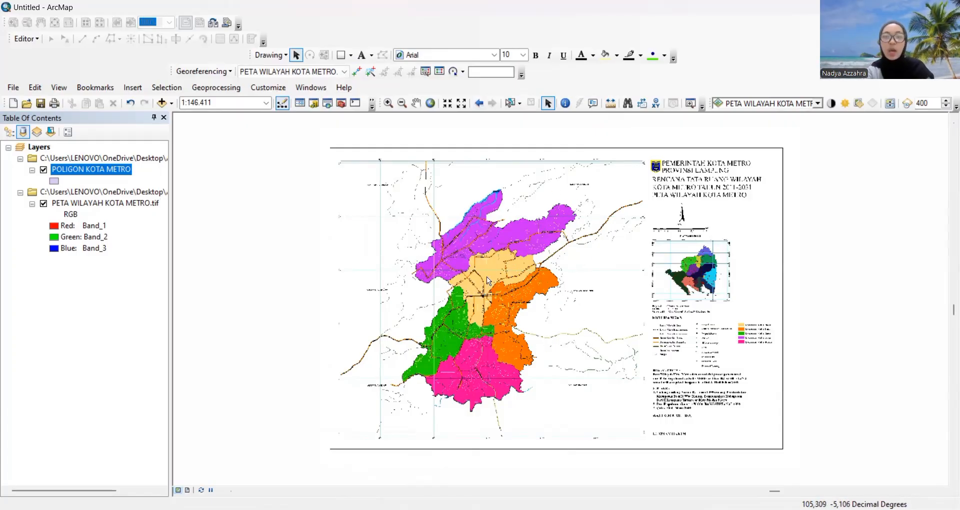
# - Start an edit session and choose the POLIGON KOTA METRO template for creating polygon features
pyautogui.click(26, 39)
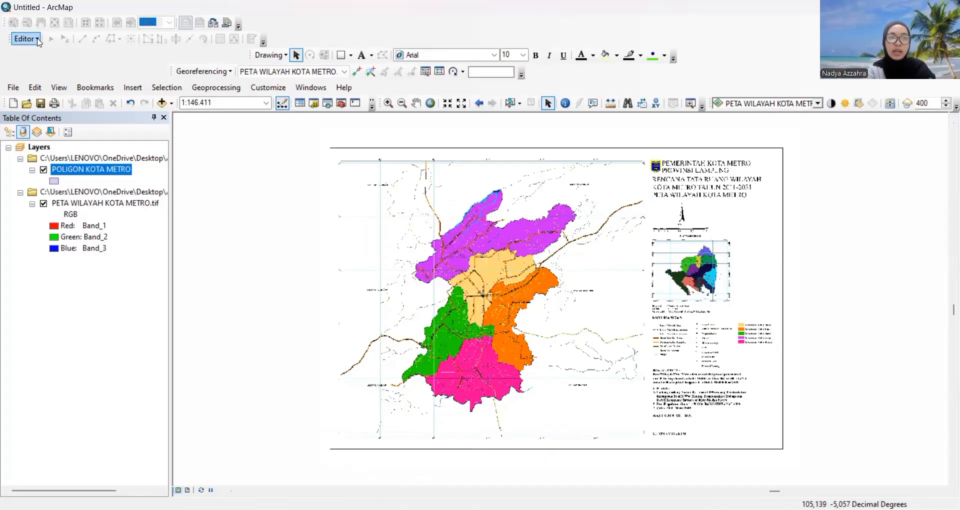
pyautogui.click(44, 55)
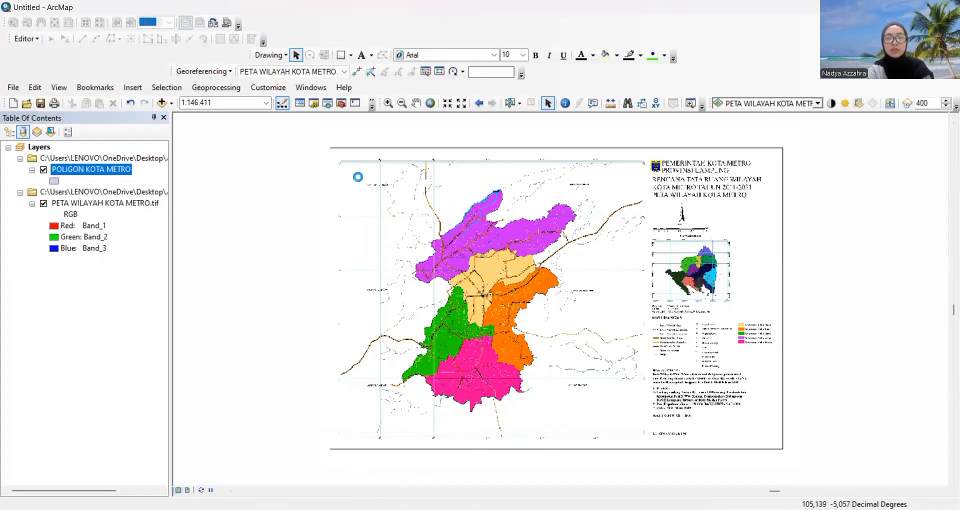
pyautogui.click(252, 41)
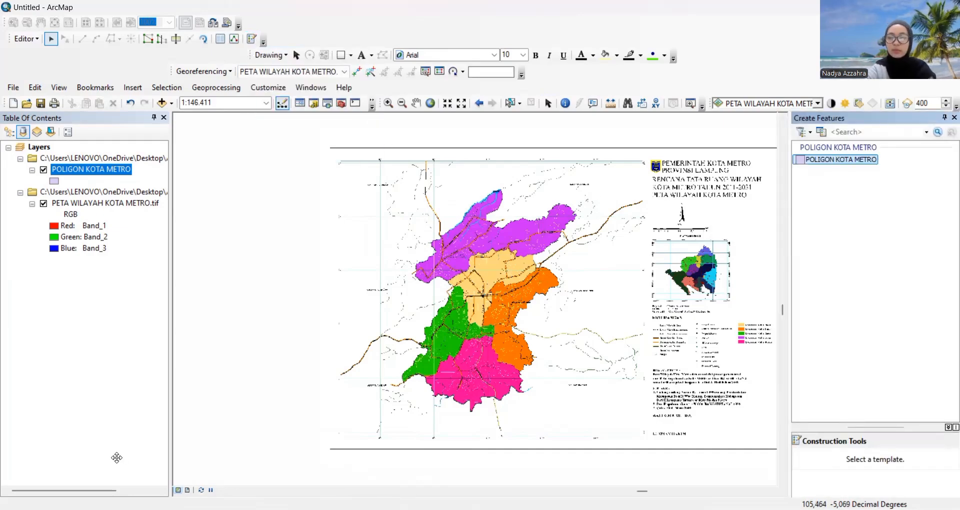
pyautogui.click(862, 160)
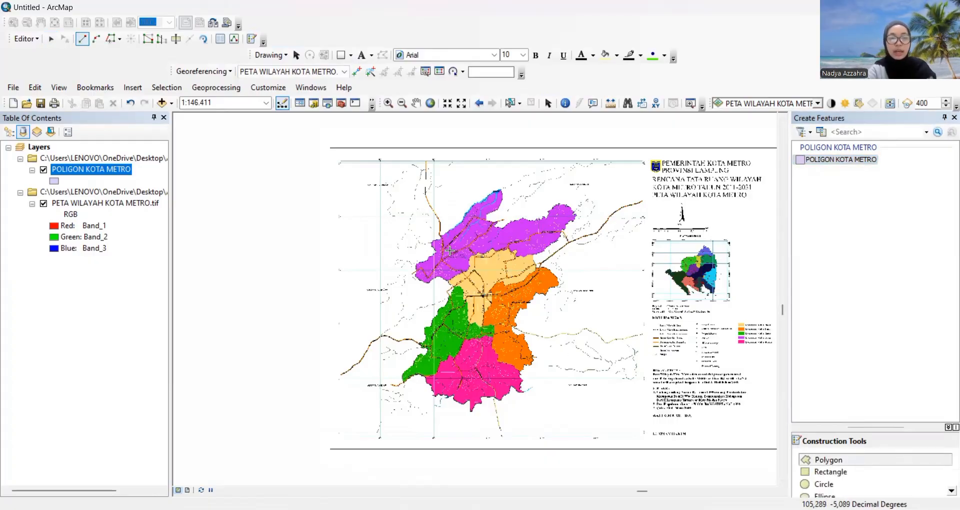
# - Start the city polygon where the purple and yellow districts meet, tracing the purple district's southwestern edge westward
pyautogui.scroll(4, 450, 251)
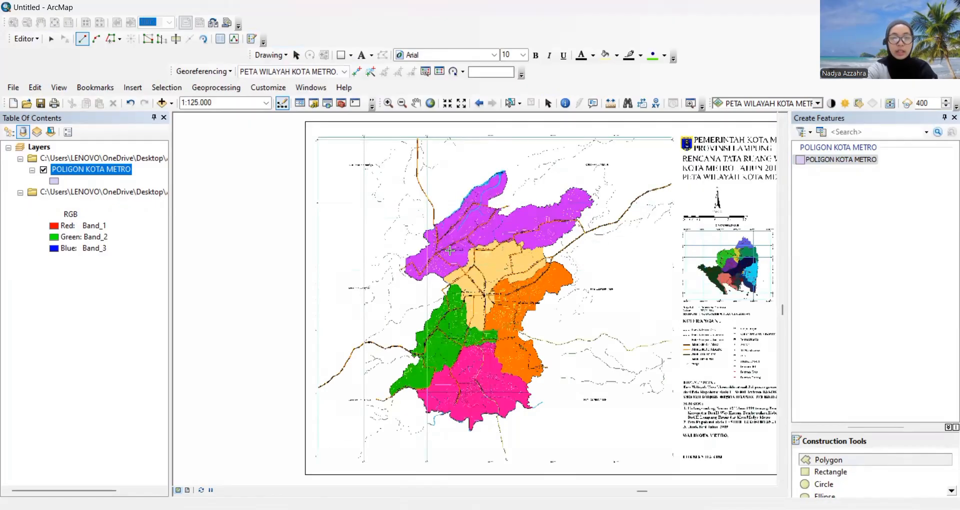
pyautogui.scroll(1, 450, 251)
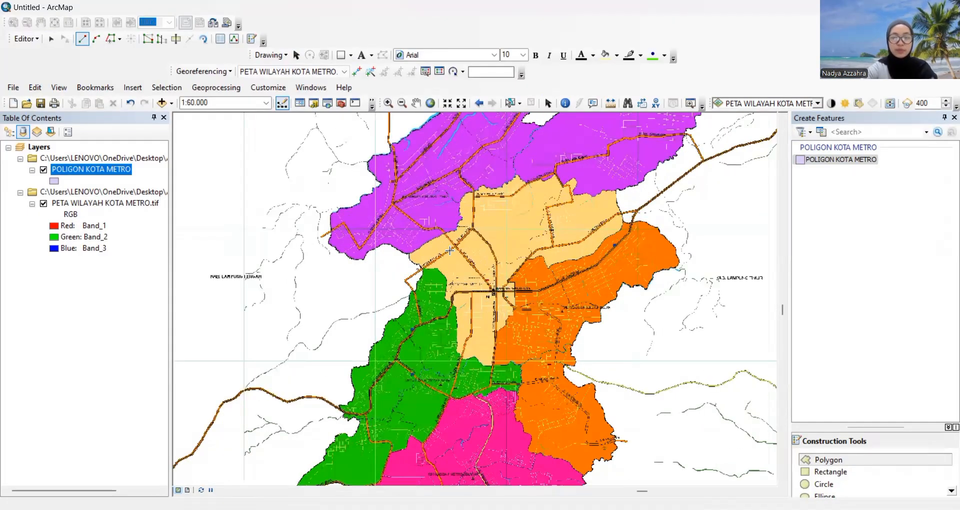
pyautogui.scroll(1, 405, 270)
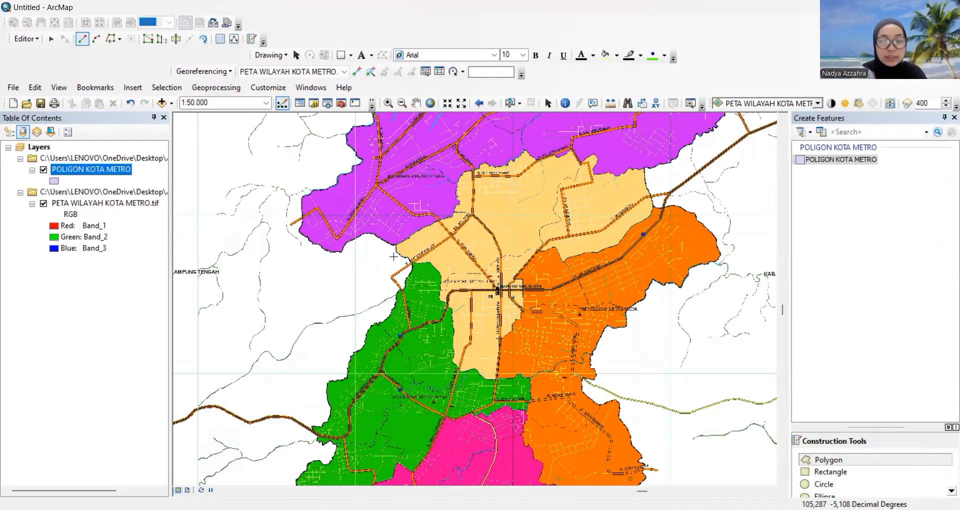
pyautogui.scroll(1, 393, 255)
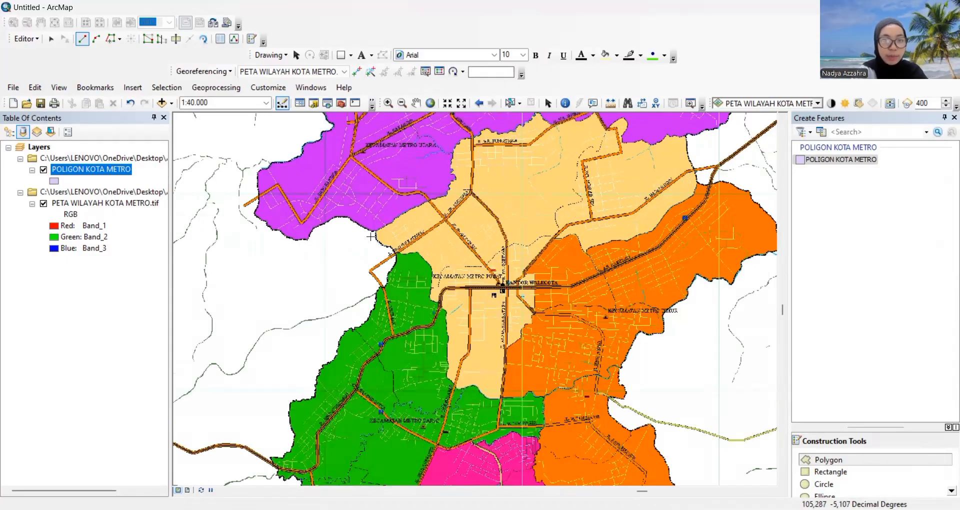
pyautogui.click(369, 236)
pyautogui.click(361, 227)
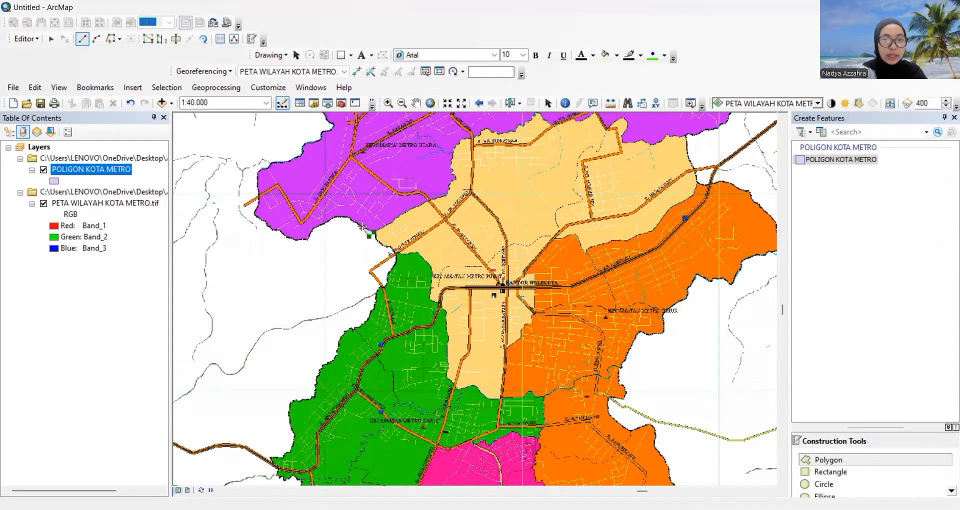
pyautogui.click(352, 221)
pyautogui.click(341, 217)
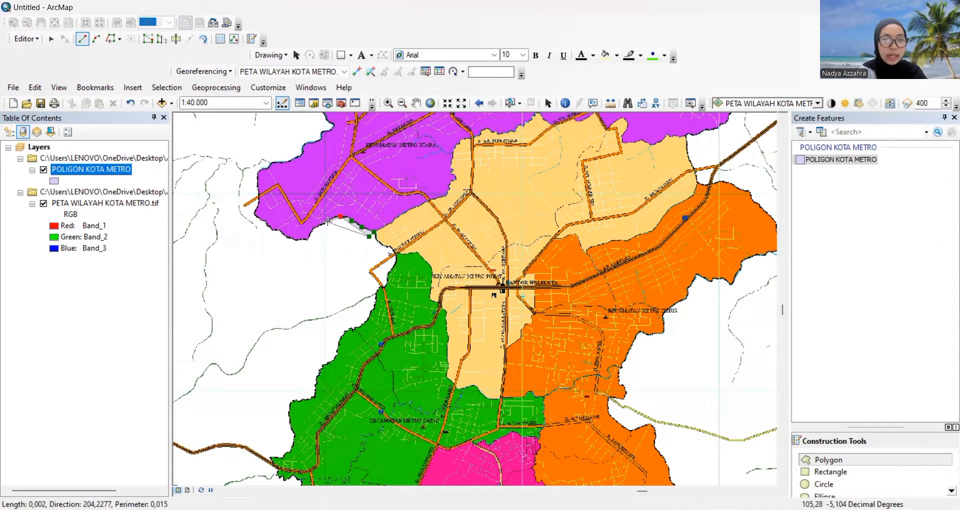
pyautogui.click(327, 221)
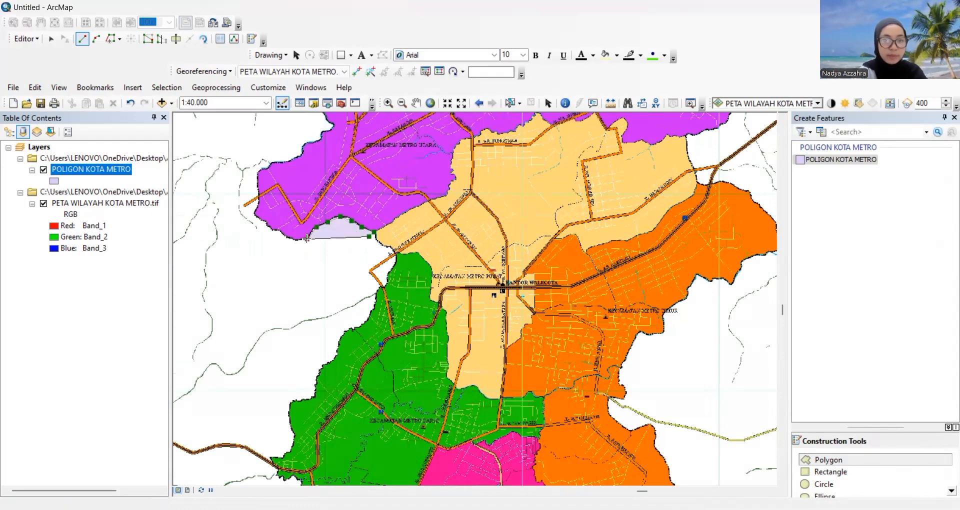
pyautogui.click(280, 230)
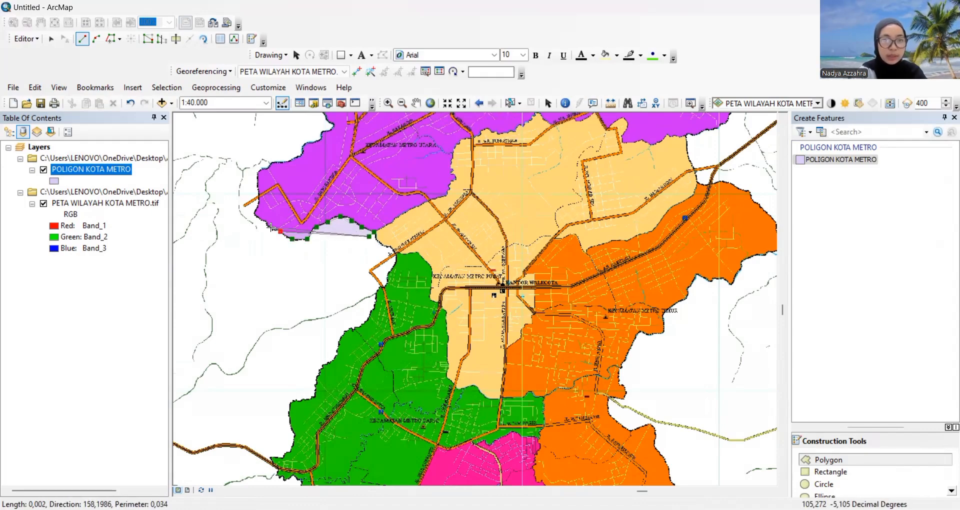
# - Trace the polygon around the purple district's western end and up its western edge, deleting the misplaced vertex
pyautogui.click(270, 228)
pyautogui.click(256, 214)
pyautogui.click(259, 194)
pyautogui.click(257, 174)
pyautogui.click(271, 164)
pyautogui.click(301, 156)
pyautogui.click(303, 143)
pyautogui.scroll(-1, 304, 143)
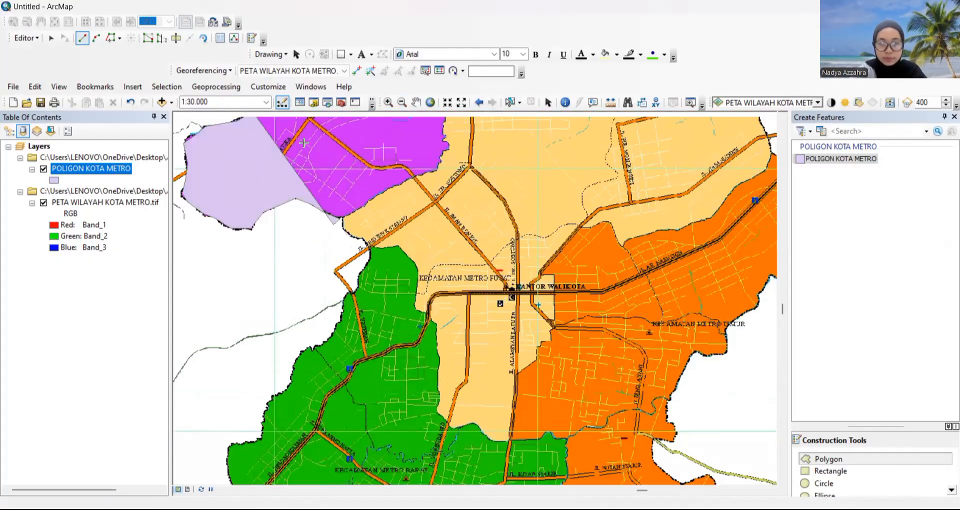
pyautogui.rightClick(261, 200)
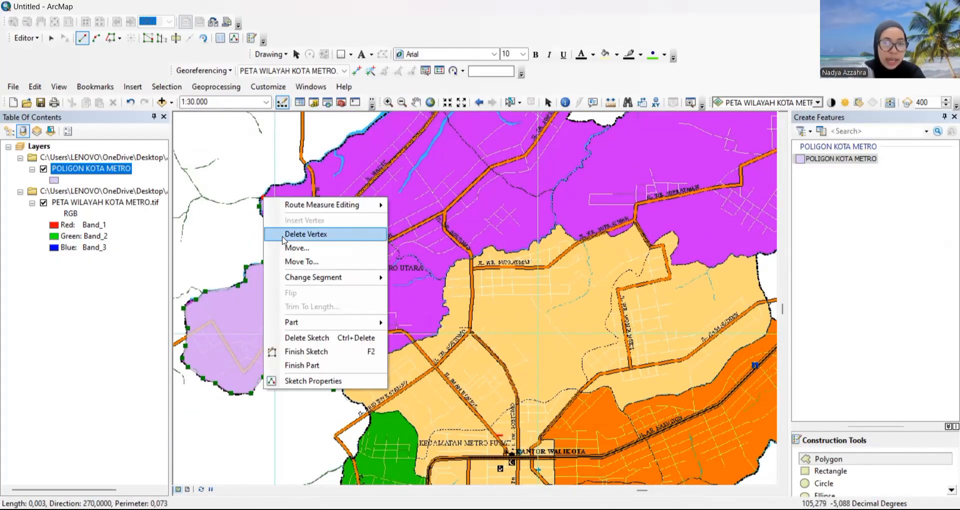
pyautogui.click(283, 237)
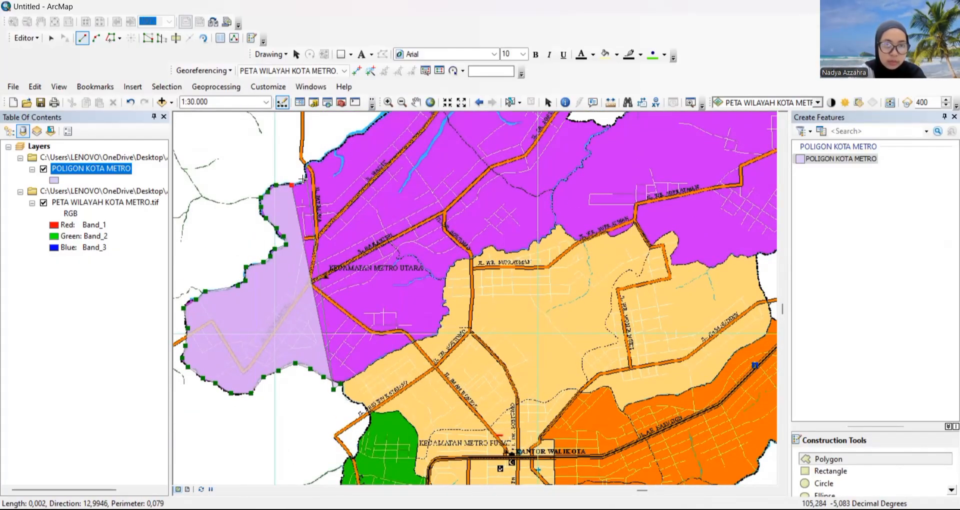
# - Continue the polygon along the blue river, around the purple district's northern tip and into the notch beside the road end
pyautogui.scroll(1, 302, 178)
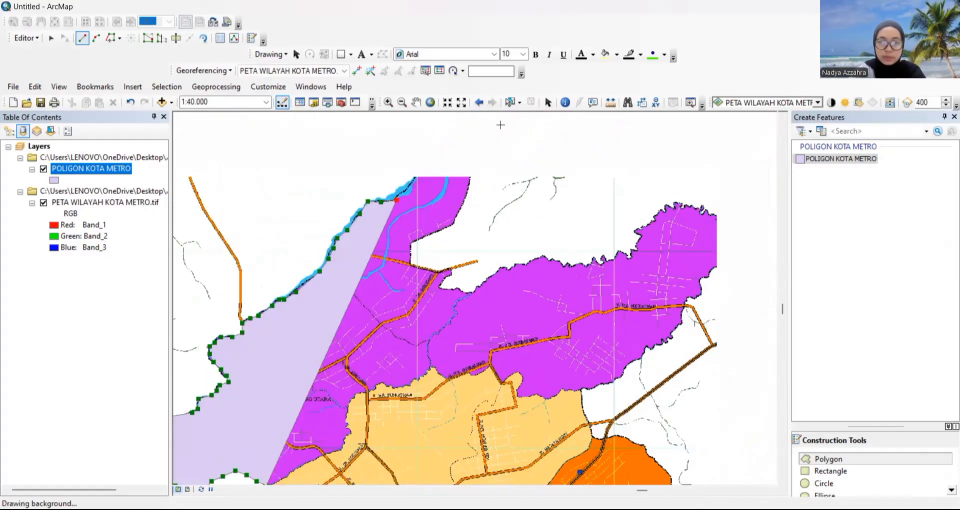
pyautogui.scroll(-4, 474, 288)
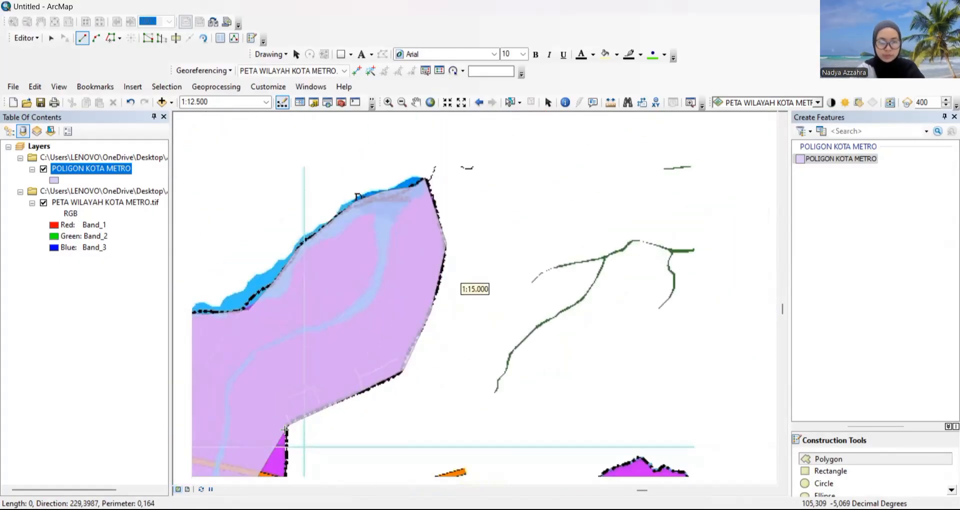
pyautogui.scroll(1, 285, 429)
pyautogui.click(287, 403)
pyautogui.click(344, 419)
pyautogui.click(365, 411)
pyautogui.click(369, 423)
pyautogui.click(354, 428)
pyautogui.click(343, 446)
pyautogui.click(360, 452)
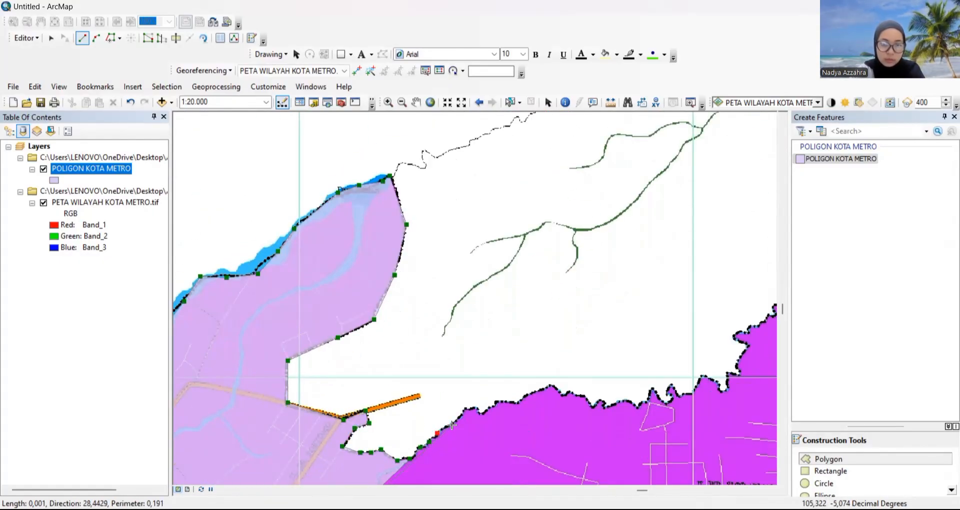
# - Trace the polygon eastward along the northern edge of the purple district's eastern lobe to the first small spikes
pyautogui.click(518, 402)
pyautogui.click(530, 394)
pyautogui.click(551, 385)
pyautogui.click(566, 394)
pyautogui.click(583, 396)
pyautogui.click(593, 407)
pyautogui.click(603, 405)
# - Trace the jagged spikes of the purple district's northern edge up to the peak beside the vertical gridline
pyautogui.scroll(-3, 665, 303)
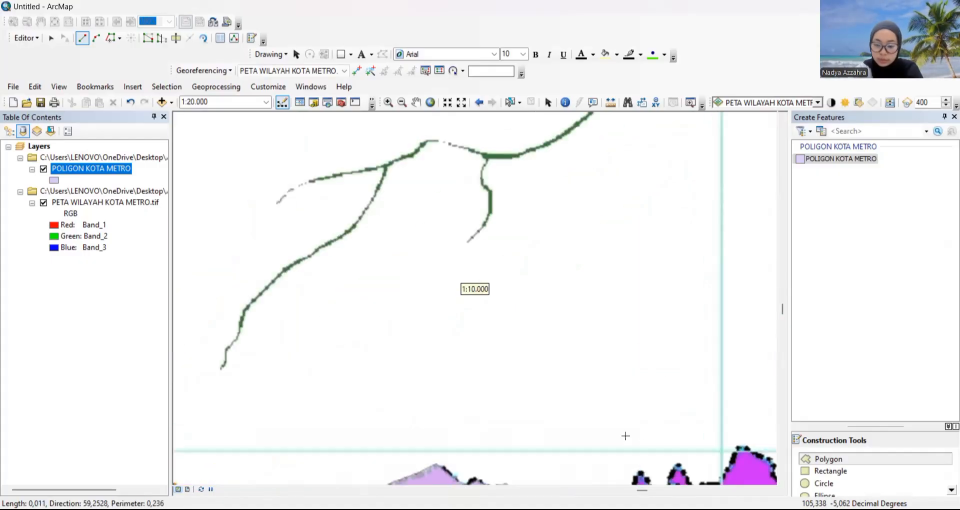
pyautogui.press('Down')
pyautogui.click(592, 415)
pyautogui.click(640, 393)
pyautogui.click(667, 425)
pyautogui.click(675, 386)
pyautogui.click(720, 403)
pyautogui.click(767, 380)
# - Trace the polygon up the indented northern edge of the purple district where it rises toward the northeast
pyautogui.press('Right')
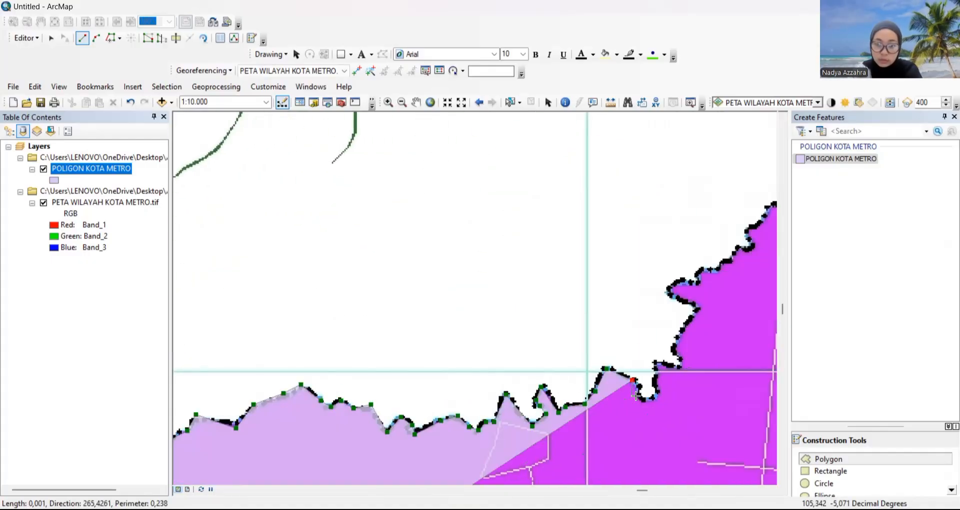
pyautogui.click(645, 400)
pyautogui.click(678, 369)
pyautogui.click(697, 311)
pyautogui.click(671, 292)
pyautogui.click(717, 270)
pyautogui.click(748, 233)
# - Trace the polygon over the scalloped crest of the purple district's northeastern lobe
pyautogui.press('Right')
pyautogui.click(631, 192)
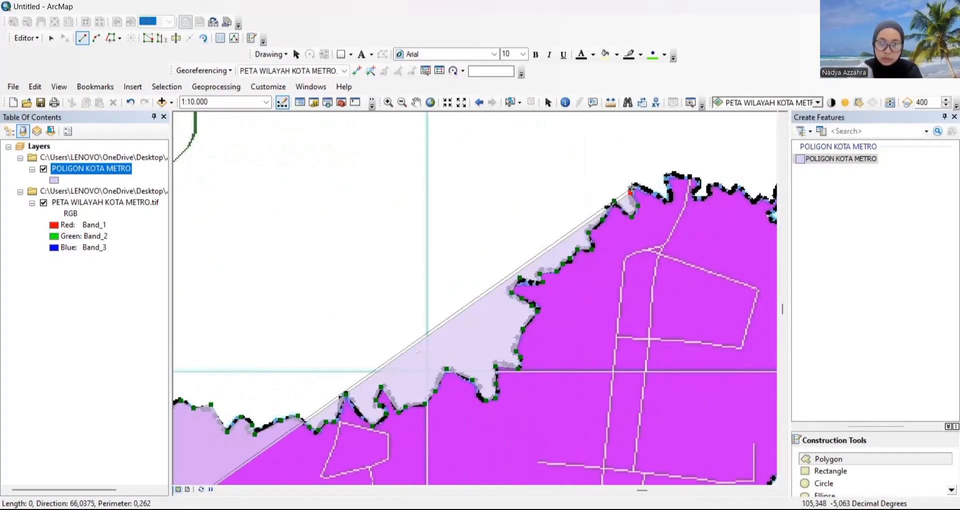
pyautogui.click(669, 201)
pyautogui.click(677, 173)
pyautogui.click(703, 200)
pyautogui.click(731, 196)
pyautogui.click(771, 200)
# - Trace the polygon down the northeastern shoulder of the purple district
pyautogui.press('Right')
pyautogui.click(682, 186)
pyautogui.click(710, 222)
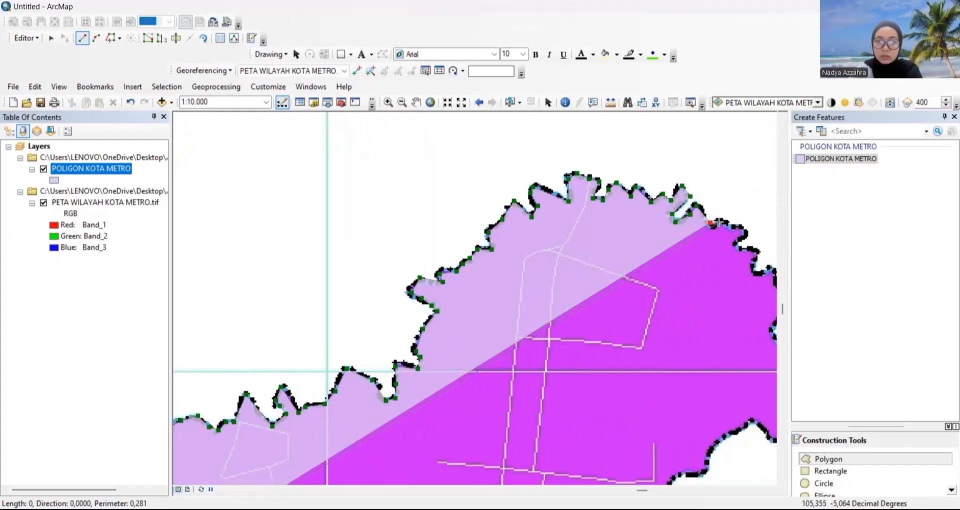
pyautogui.click(741, 227)
pyautogui.click(757, 252)
pyautogui.click(755, 272)
# - Trace the polygon around the cove and the purple district's easternmost tip, deleting the misplaced vertex below it
pyautogui.press('Right')
pyautogui.click(725, 288)
pyautogui.click(698, 329)
pyautogui.click(731, 326)
pyautogui.click(758, 360)
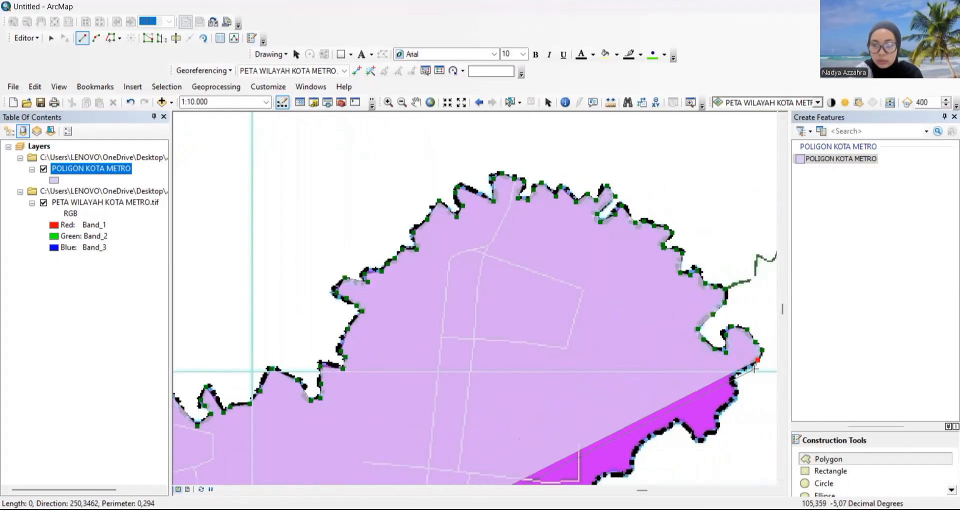
pyautogui.click(718, 424)
pyautogui.rightClick(718, 422)
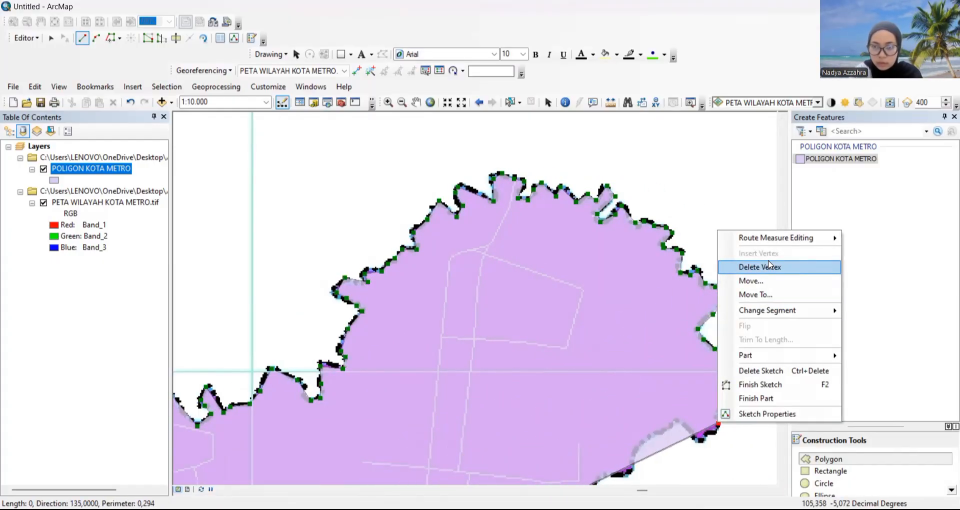
pyautogui.click(770, 265)
# - Trace the polygon southwestward along the purple district's southeastern edge toward the road JL. WR. SUPRATMAN
pyautogui.click(720, 427)
pyautogui.click(698, 441)
pyautogui.click(670, 427)
pyautogui.click(633, 456)
pyautogui.press('Down')
pyautogui.click(602, 369)
pyautogui.click(574, 389)
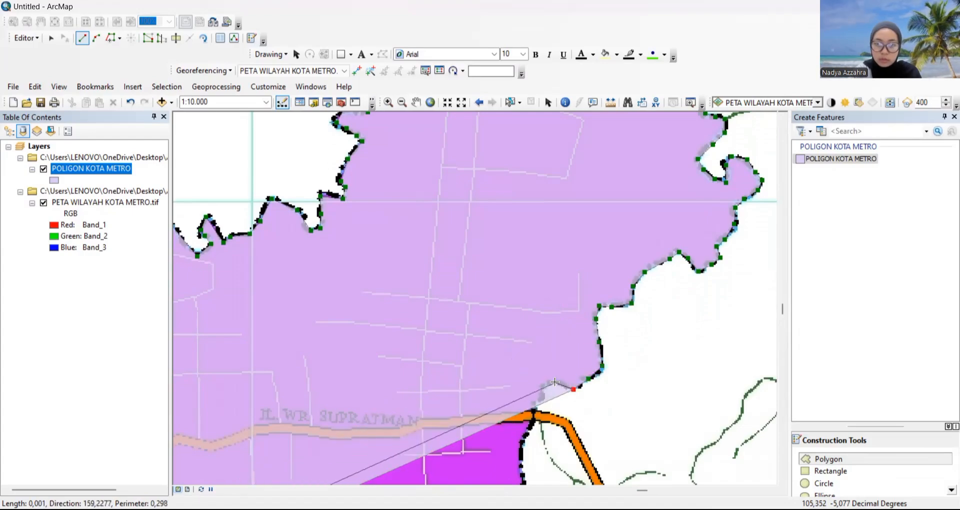
# - Trace the polygon down the purple district's eastern edge, crossing the road JL. WR. SUPRATMAN
pyautogui.click(555, 382)
pyautogui.click(546, 384)
pyautogui.click(544, 397)
pyautogui.click(532, 406)
pyautogui.click(529, 427)
pyautogui.click(523, 446)
# - Continue the polygon southwestward along the purple district's winding southeastern edge toward the yellow district
pyautogui.press('Down')
pyautogui.scroll(-1, 523, 446)
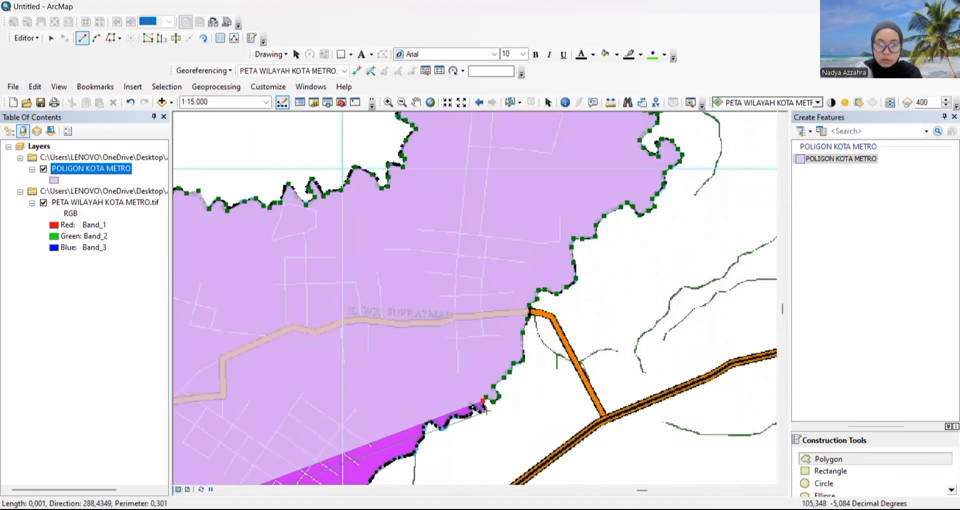
pyautogui.click(486, 410)
pyautogui.click(471, 403)
pyautogui.click(471, 417)
pyautogui.click(443, 427)
pyautogui.click(431, 418)
pyautogui.click(416, 453)
pyautogui.click(379, 471)
# - Trace the polygon down the yellow district's eastern edge past JL. HASANUDDIN and along the orange district's northeastern edge
pyautogui.press('Down')
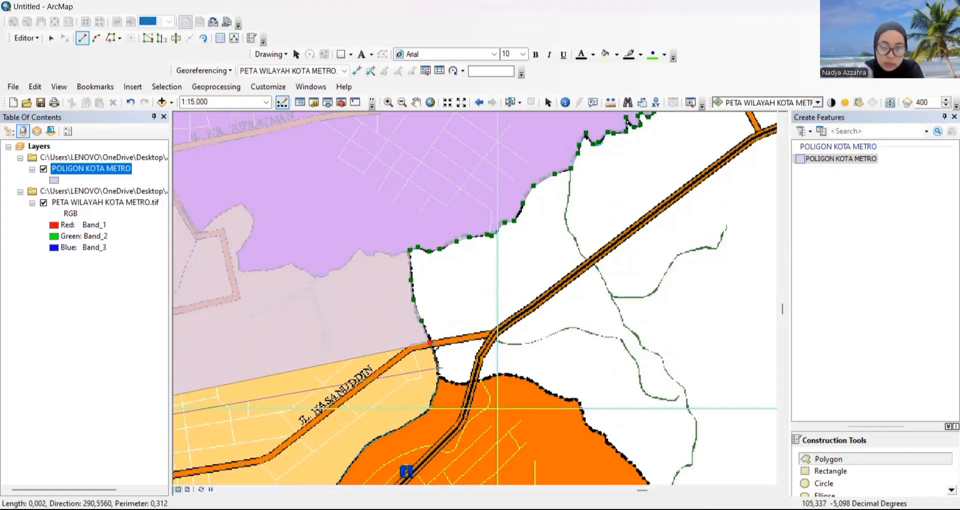
pyautogui.click(438, 372)
pyautogui.click(466, 384)
pyautogui.click(505, 373)
pyautogui.click(578, 398)
pyautogui.click(608, 437)
# - Trace the polygon around the orange district's northeastern bulge and southwestward to the pointed corner on its eastern edge
pyautogui.press('Down')
pyautogui.scroll(-2, 649, 477)
pyautogui.click(563, 305)
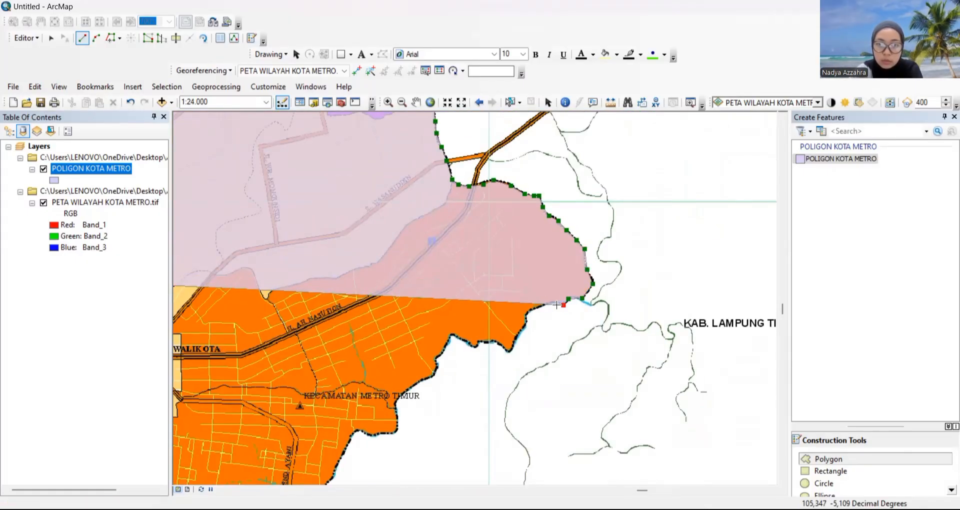
pyautogui.click(550, 302)
pyautogui.click(531, 312)
pyautogui.click(518, 336)
pyautogui.click(510, 353)
# - Continue the polygon southwestward along the orange district's stepped eastern edge past the KECAMATAN METRO TIMUR label
pyautogui.click(488, 342)
pyautogui.click(469, 340)
pyautogui.click(451, 335)
pyautogui.click(438, 369)
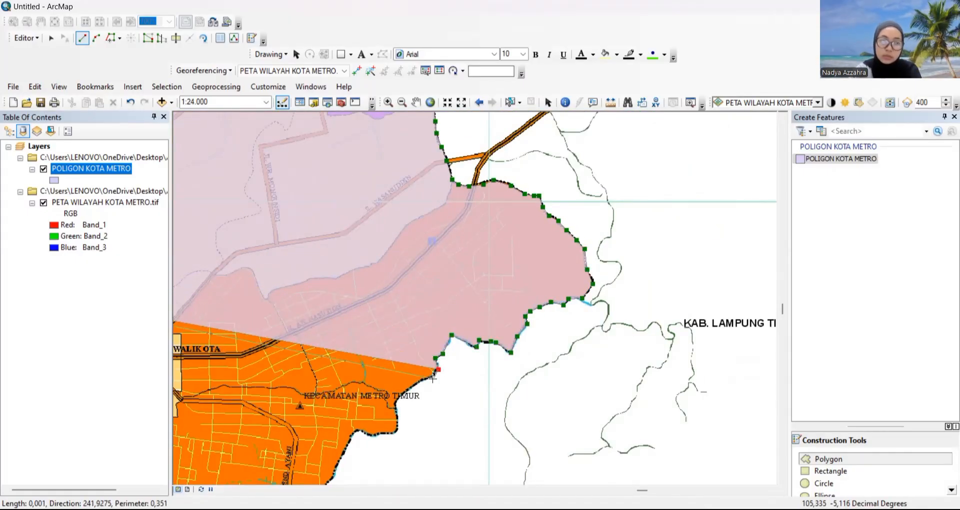
pyautogui.click(433, 378)
pyautogui.click(396, 404)
pyautogui.click(397, 431)
pyautogui.click(375, 434)
pyautogui.click(356, 431)
pyautogui.click(350, 444)
pyautogui.click(334, 473)
# - Trace the polygon down the orange district's eastern edge and around the notch beside the tan road leaving the city
pyautogui.press('Down')
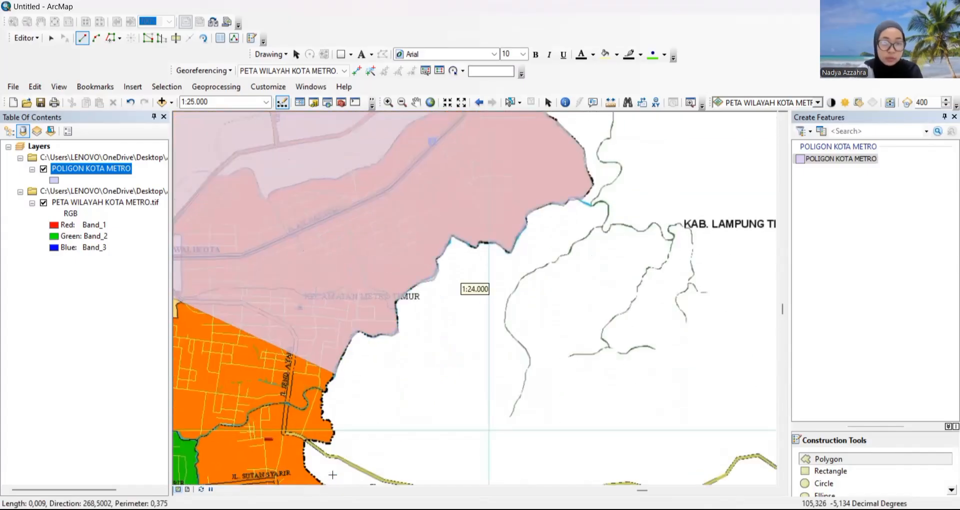
pyautogui.click(327, 391)
pyautogui.click(322, 421)
pyautogui.click(335, 432)
pyautogui.click(303, 463)
pyautogui.press('Down')
pyautogui.click(341, 280)
pyautogui.click(374, 269)
pyautogui.click(383, 279)
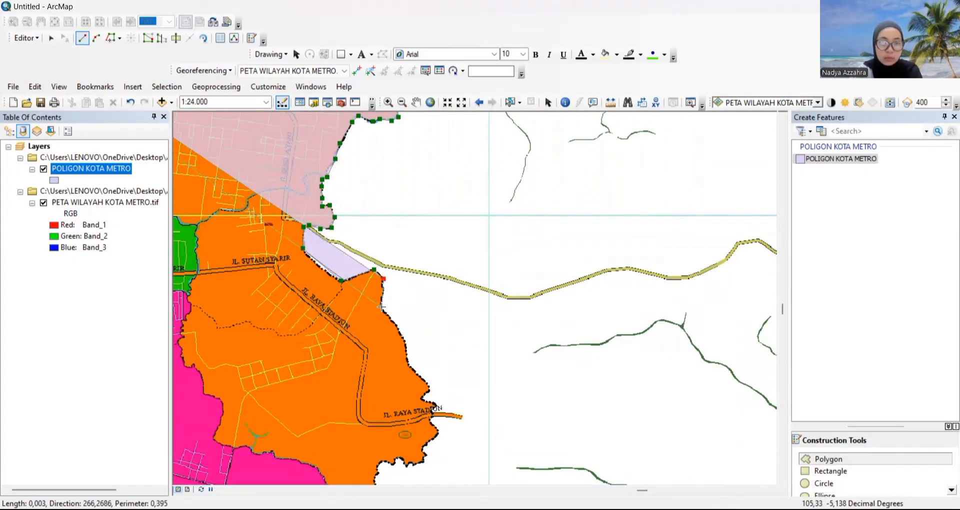
# - Trace the polygon down the orange district's eastern edge, crossing JL. RAYA STADION to its southeastern corner
pyautogui.click(381, 308)
pyautogui.click(406, 342)
pyautogui.click(430, 389)
pyautogui.click(439, 408)
pyautogui.click(439, 433)
pyautogui.click(421, 449)
pyautogui.click(402, 458)
pyautogui.click(383, 459)
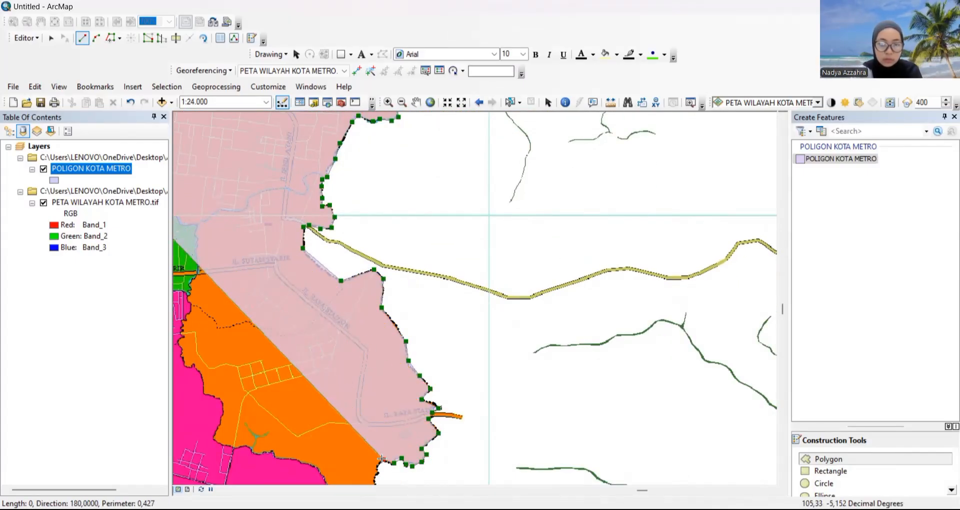
# - Continue the polygon southward from the orange district's southeastern corner onto the pink district's eastern edge
pyautogui.press('Down')
pyautogui.scroll(1, 279, 315)
pyautogui.click(435, 337)
pyautogui.click(416, 380)
pyautogui.click(407, 424)
pyautogui.click(395, 444)
pyautogui.press('Down')
pyautogui.click(408, 288)
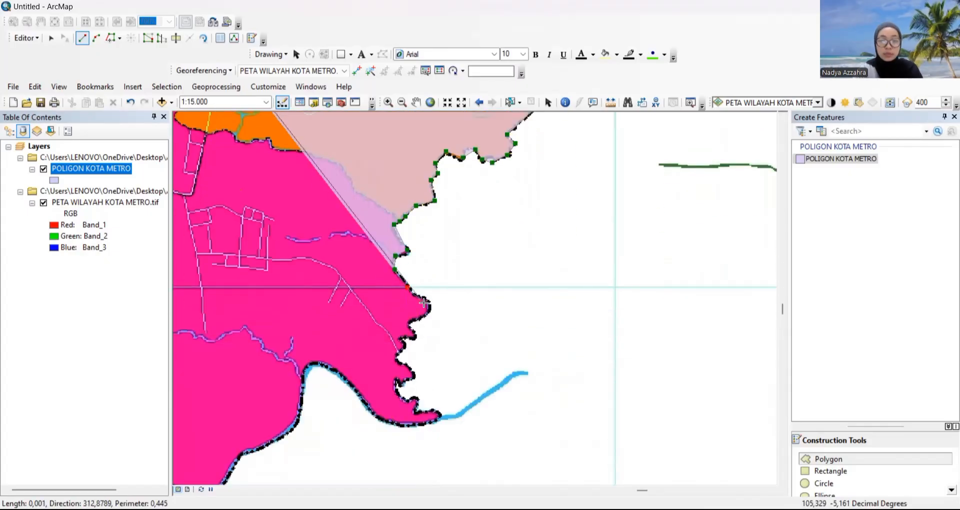
# - Trace the polygon down the pink district's jagged eastern edge to its southeastern tip at the blue river
pyautogui.click(426, 300)
pyautogui.click(429, 308)
pyautogui.click(411, 320)
pyautogui.click(413, 333)
pyautogui.click(404, 346)
pyautogui.click(404, 367)
pyautogui.click(415, 376)
pyautogui.click(433, 420)
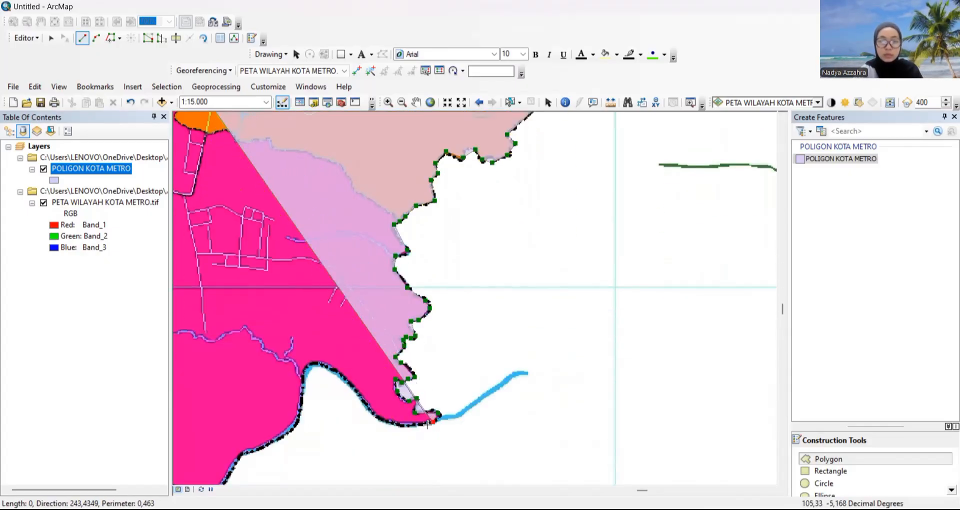
# - Trace the polygon westward along the river around the curved inlet in the pink district's southeastern edge
pyautogui.click(410, 426)
pyautogui.click(375, 417)
pyautogui.click(327, 366)
pyautogui.click(310, 366)
pyautogui.click(301, 407)
pyautogui.click(279, 440)
pyautogui.click(243, 454)
# - Continue the polygon westward along the pink district's southern edge, crossing the tan road that runs south
pyautogui.press('Down')
pyautogui.press('Left')
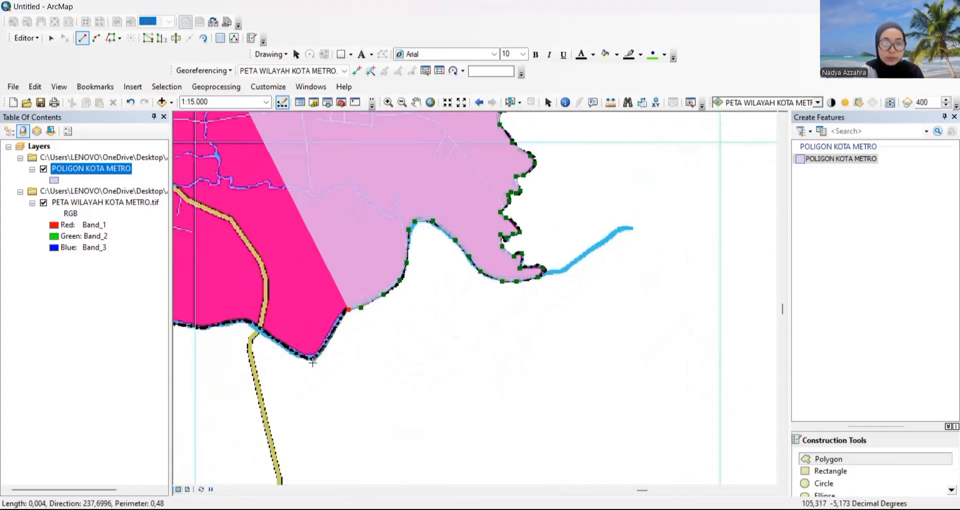
pyautogui.click(314, 358)
pyautogui.click(275, 343)
pyautogui.click(249, 322)
pyautogui.press('Left')
pyautogui.press('Left')
pyautogui.click(610, 325)
pyautogui.click(594, 324)
pyautogui.click(578, 327)
pyautogui.click(549, 320)
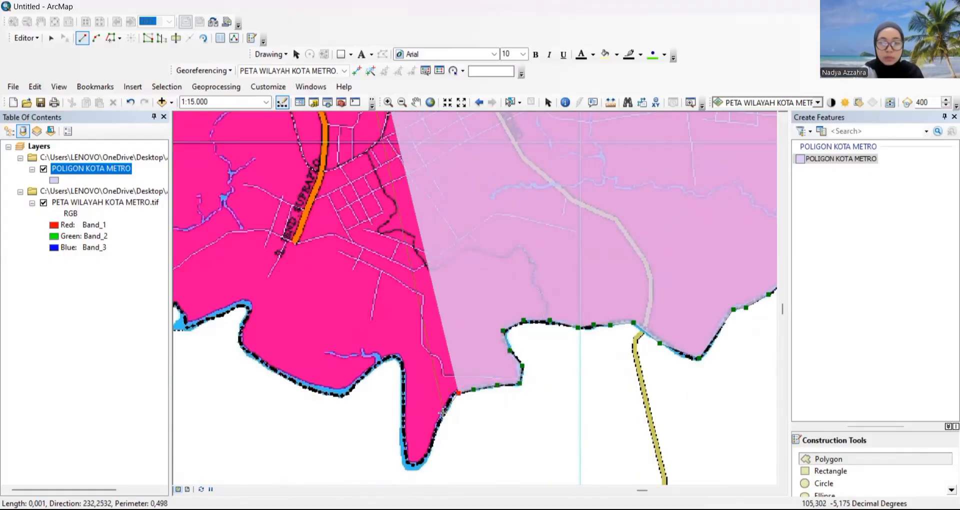
# - Trace the polygon around the pink district's narrow southern lobe and northwestward along the river
pyautogui.click(437, 435)
pyautogui.click(411, 465)
pyautogui.click(403, 368)
pyautogui.click(348, 394)
pyautogui.click(289, 382)
pyautogui.click(240, 344)
pyautogui.click(187, 330)
# - Trace the polygon westward along the river edge and around the pink district's southwestern corner
pyautogui.press('Left')
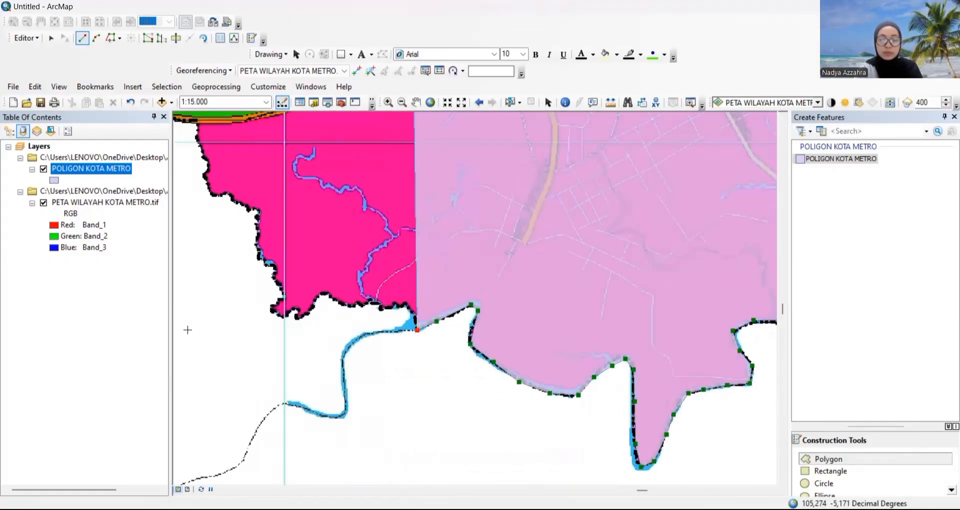
pyautogui.scroll(-1, 188, 186)
pyautogui.click(440, 331)
pyautogui.click(397, 334)
pyautogui.click(350, 316)
pyautogui.click(321, 347)
pyautogui.click(290, 332)
pyautogui.click(294, 286)
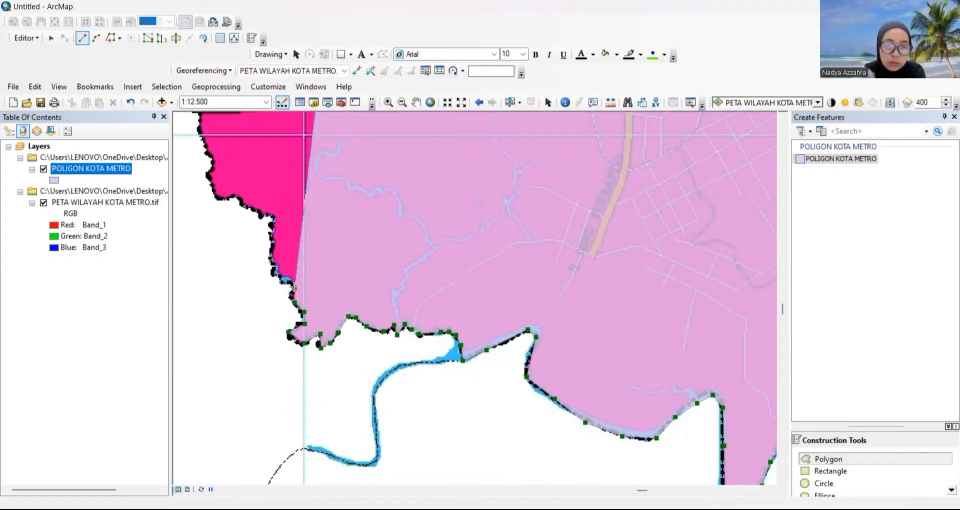
# - Trace the polygon up the pink district's western edge to JL. PROKLAMASI at the green district
pyautogui.click(272, 257)
pyautogui.click(274, 219)
pyautogui.click(255, 211)
pyautogui.click(218, 197)
pyautogui.click(214, 160)
pyautogui.moveTo(210, 150); pyautogui.dragTo(286, 304)
pyautogui.click(274, 265)
pyautogui.click(213, 242)
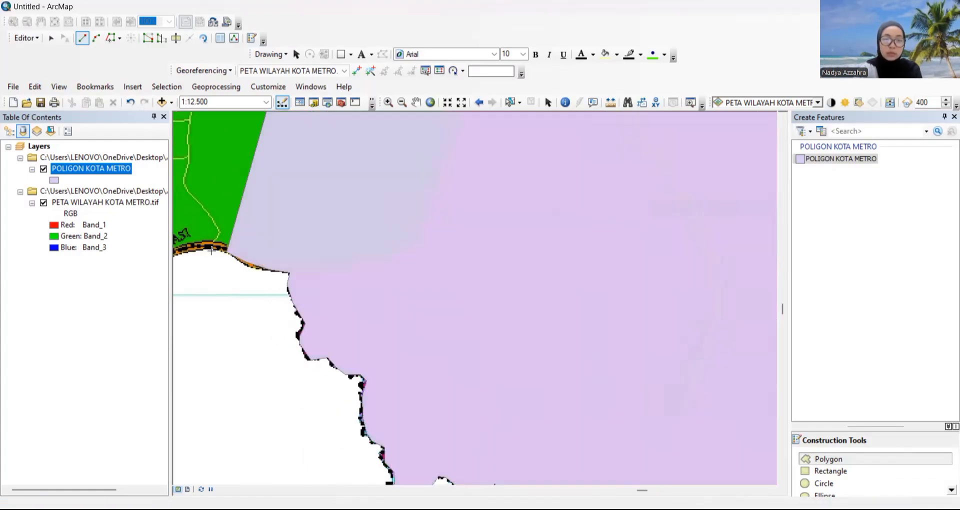
# - Trace the polygon southwestward along JL. PROKLAMASI, around the green district's western tip and back northeastward
pyautogui.press('Left')
pyautogui.click(535, 249)
pyautogui.click(436, 296)
pyautogui.click(377, 343)
pyautogui.click(355, 255)
pyautogui.click(425, 185)
pyautogui.click(485, 141)
# - Continue the polygon northeastward along the green district's jagged western edge to the white inlet
pyautogui.press('Up')
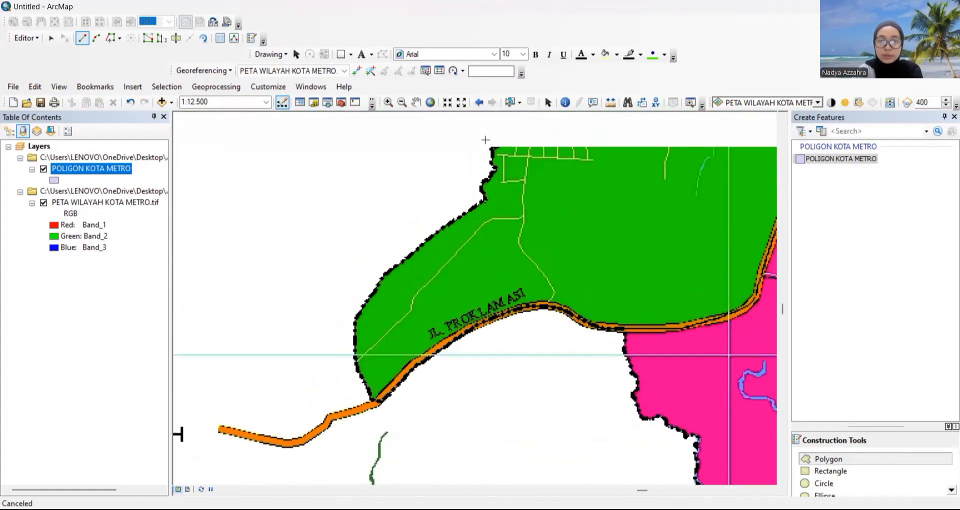
pyautogui.press('Up')
pyautogui.press('Up')
pyautogui.click(479, 307)
pyautogui.click(491, 267)
pyautogui.click(518, 243)
pyautogui.click(535, 214)
pyautogui.click(552, 197)
pyautogui.click(604, 212)
pyautogui.click(627, 189)
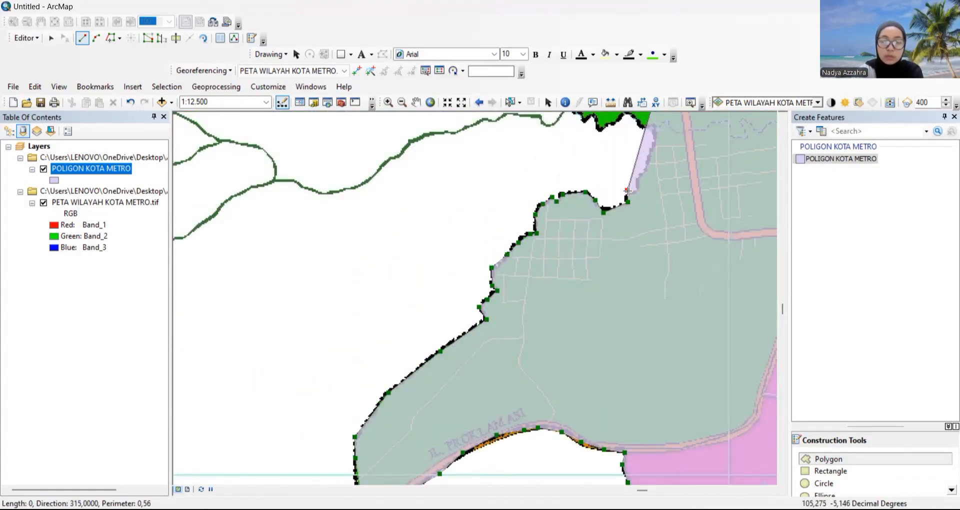
# - Trace the polygon around the white inlet in the green district's western edge to just south of the orange road
pyautogui.click(644, 169)
pyautogui.moveTo(656, 134)
pyautogui.mouseDown()
pyautogui.moveTo(667, 164)
pyautogui.moveTo(667, 334)
pyautogui.mouseUp()
pyautogui.click(656, 325)
pyautogui.click(628, 320)
pyautogui.click(583, 311)
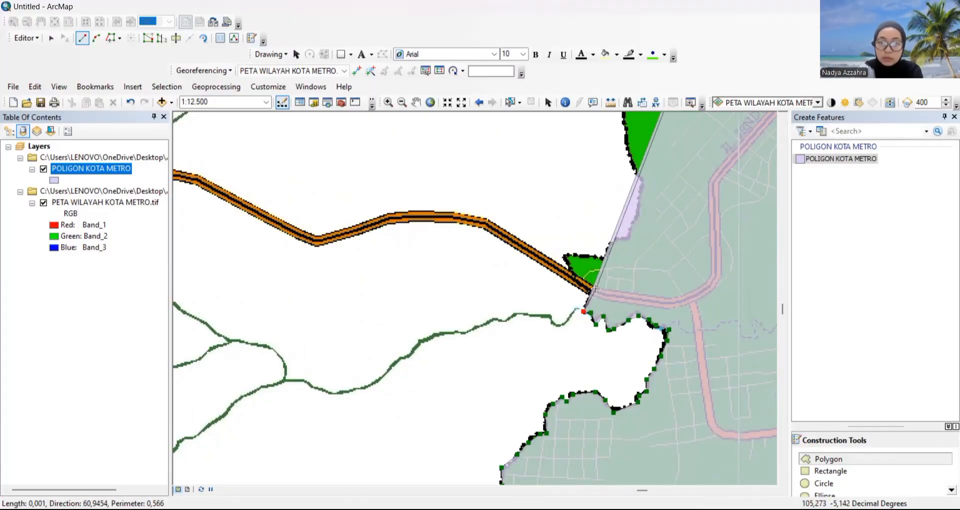
# - Trace the polygon around the small green lobe at the orange road and northward along the green district's western edge
pyautogui.click(566, 256)
pyautogui.click(607, 251)
pyautogui.click(627, 239)
pyautogui.click(644, 187)
pyautogui.click(628, 136)
pyautogui.press('Up')
pyautogui.click(633, 270)
pyautogui.click(691, 263)
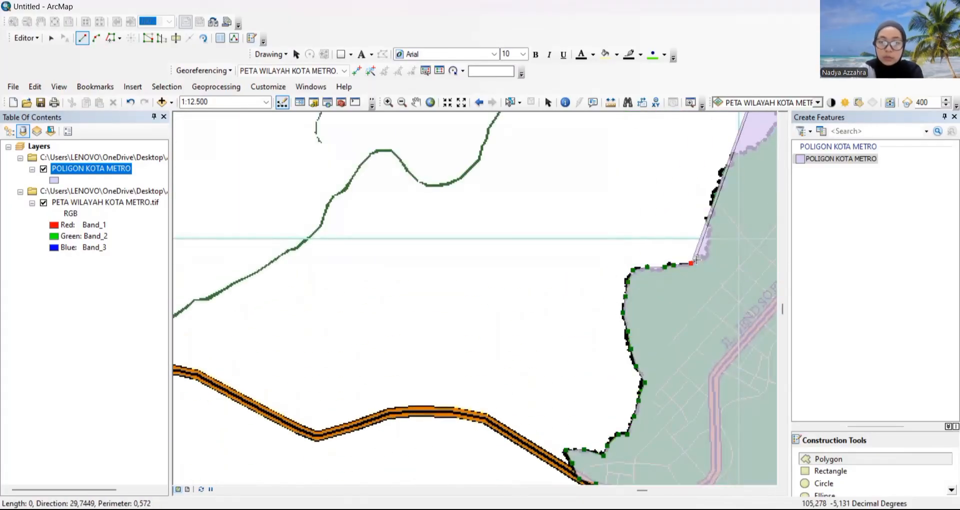
# - Continue the polygon up the steep, jagged part of the green district's northwestern edge
pyautogui.click(709, 258)
pyautogui.click(716, 214)
pyautogui.click(711, 201)
pyautogui.click(720, 175)
pyautogui.scroll(-1, 527, 238)
pyautogui.click(499, 266)
pyautogui.click(522, 252)
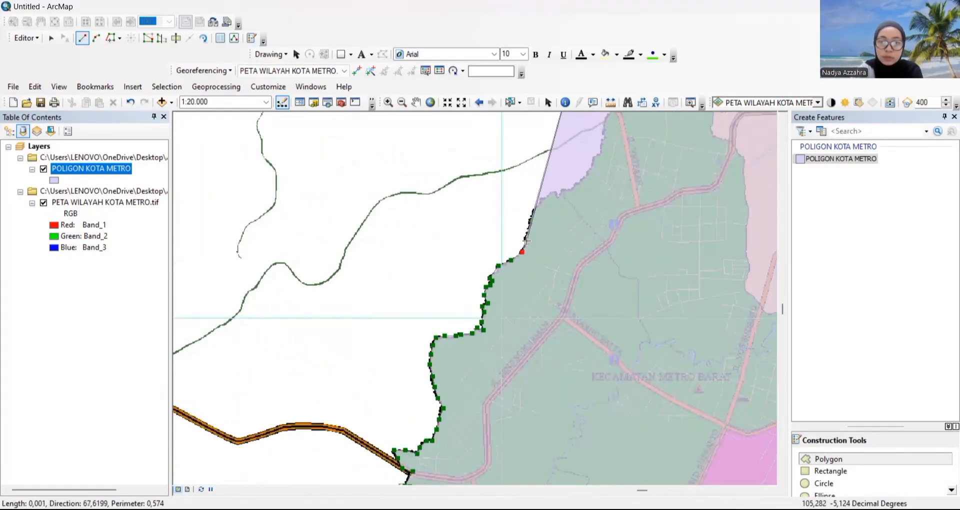
# - Trace the polygon northeastward along the green district's northwestern edge toward JL. VETERAN
pyautogui.click(530, 224)
pyautogui.click(542, 199)
pyautogui.click(561, 199)
pyautogui.click(564, 189)
pyautogui.click(571, 189)
pyautogui.click(589, 171)
pyautogui.click(598, 155)
# - Trace the polygon past JL. VETERAN and JL. BRIGJEN KATAMSO and finish it at its start beside the purple district
pyautogui.press('Up')
pyautogui.click(612, 273)
pyautogui.click(627, 249)
pyautogui.click(646, 220)
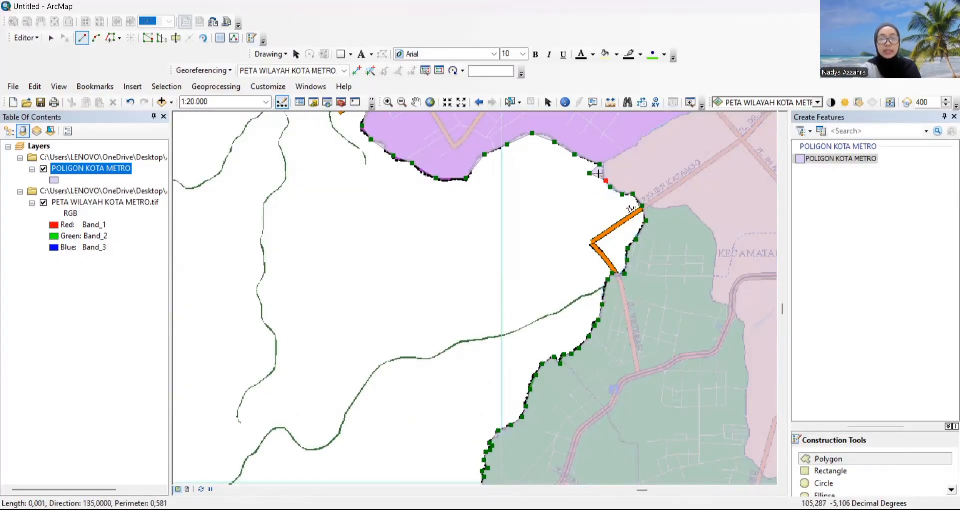
pyautogui.doubleClick(599, 173)
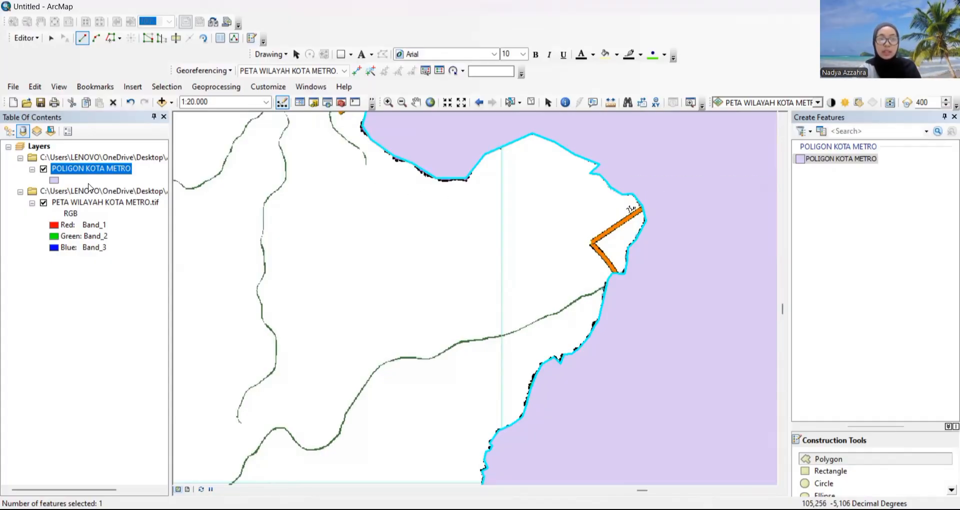
# - Set the POLIGON KOTA METRO layer's fill color to No Color
pyautogui.click(49, 181)
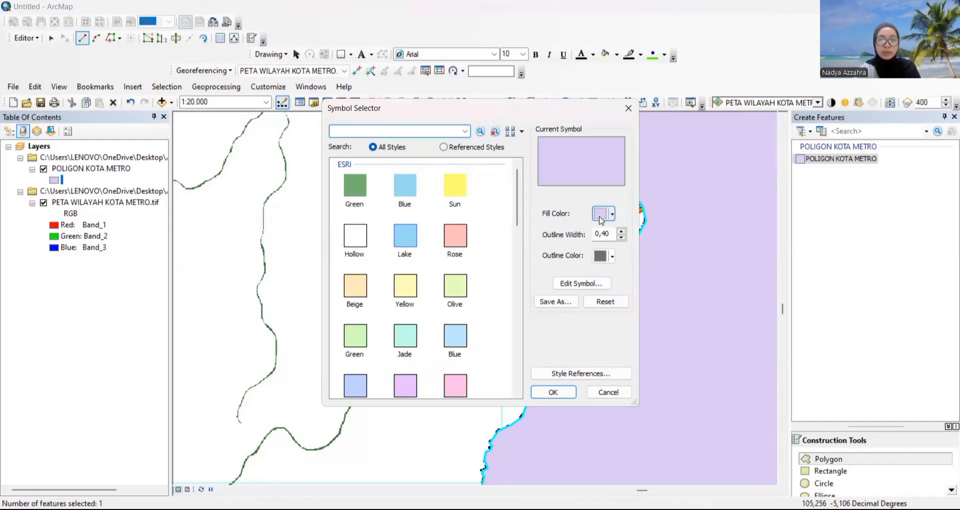
pyautogui.click(613, 216)
pyautogui.click(612, 216)
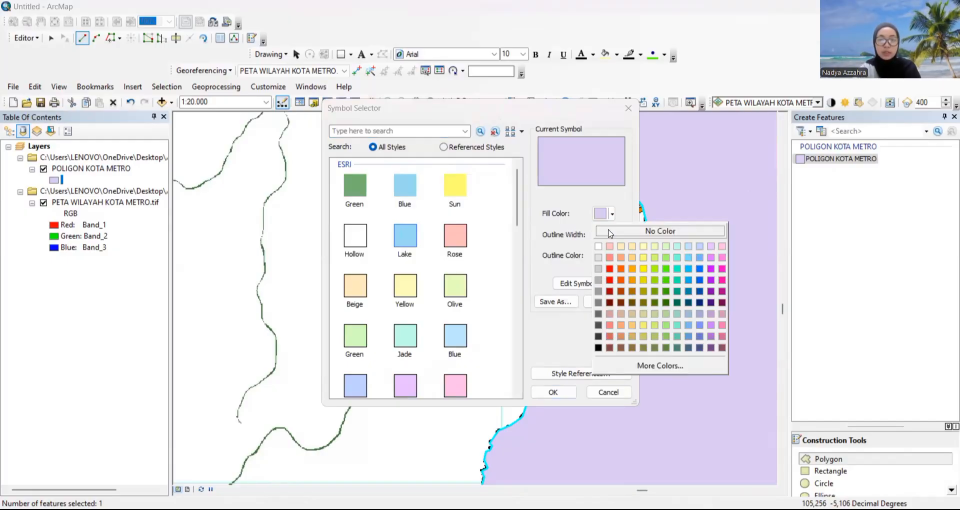
pyautogui.click(610, 231)
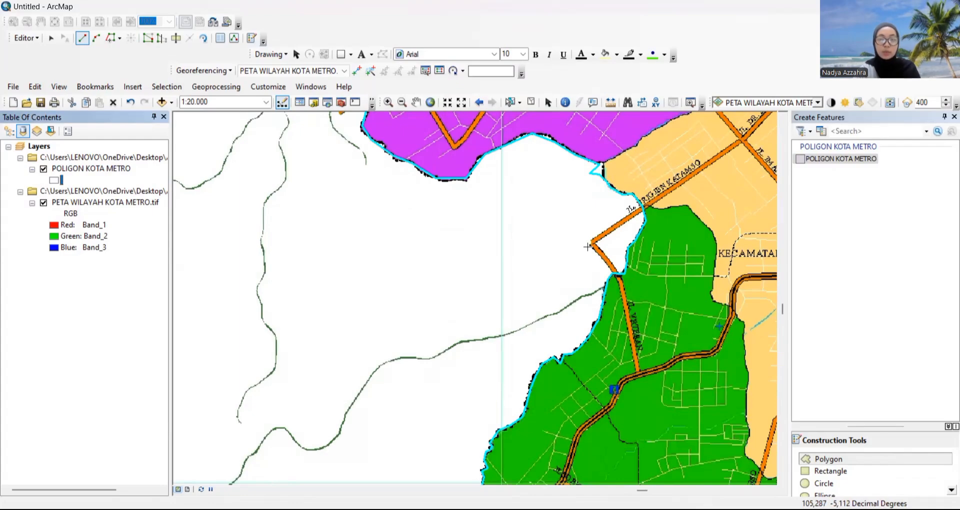
# - Start a Cut Polygons line just outside the outer boundary at the purple-beige corner and trace it northeast along the purple-beige border
pyautogui.scroll(4, 588, 245)
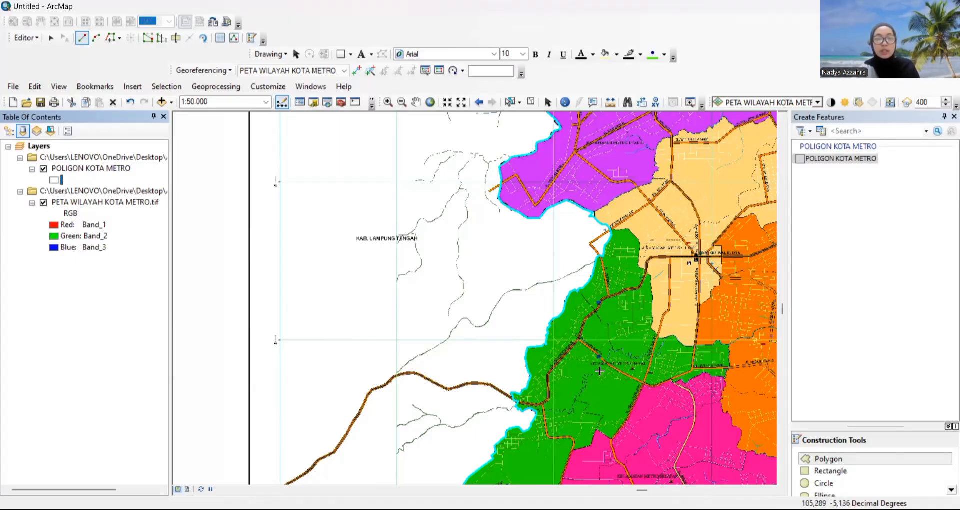
pyautogui.scroll(-2, 605, 232)
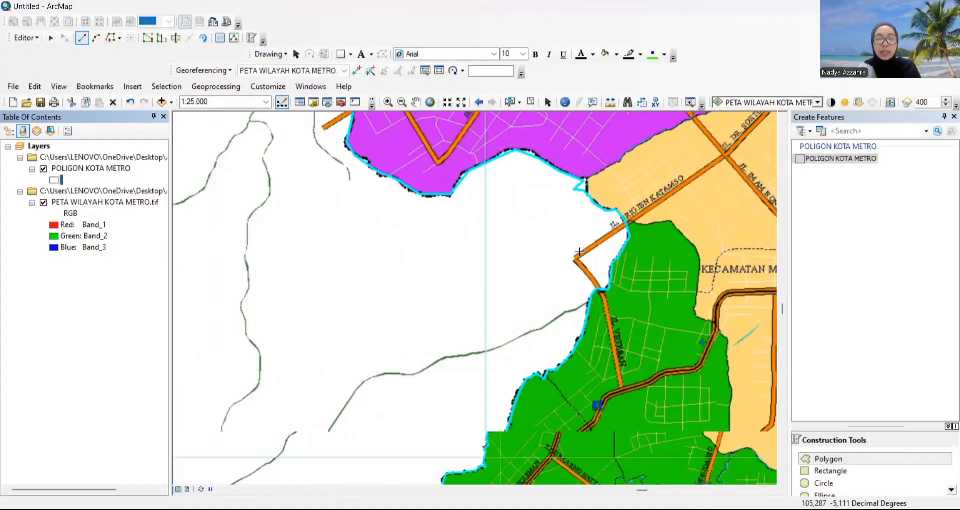
pyautogui.scroll(-1, 580, 252)
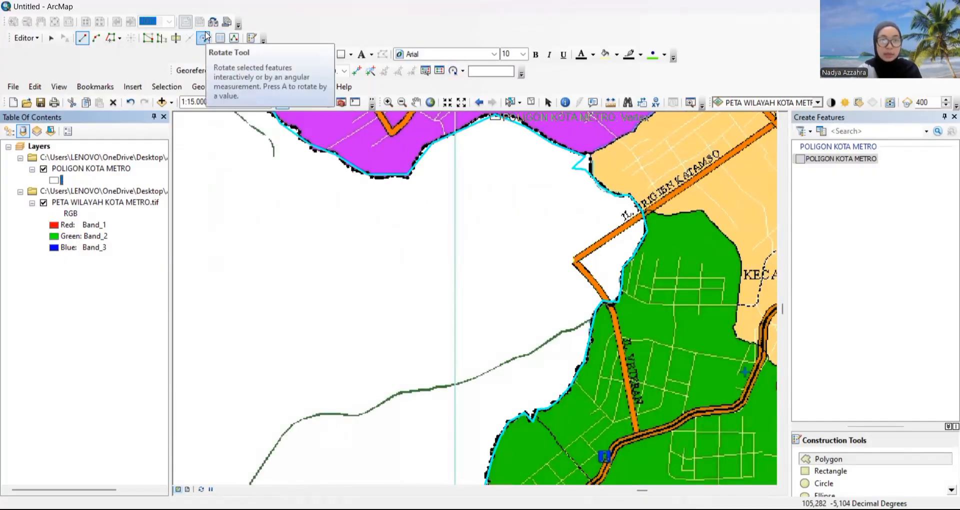
pyautogui.click(175, 39)
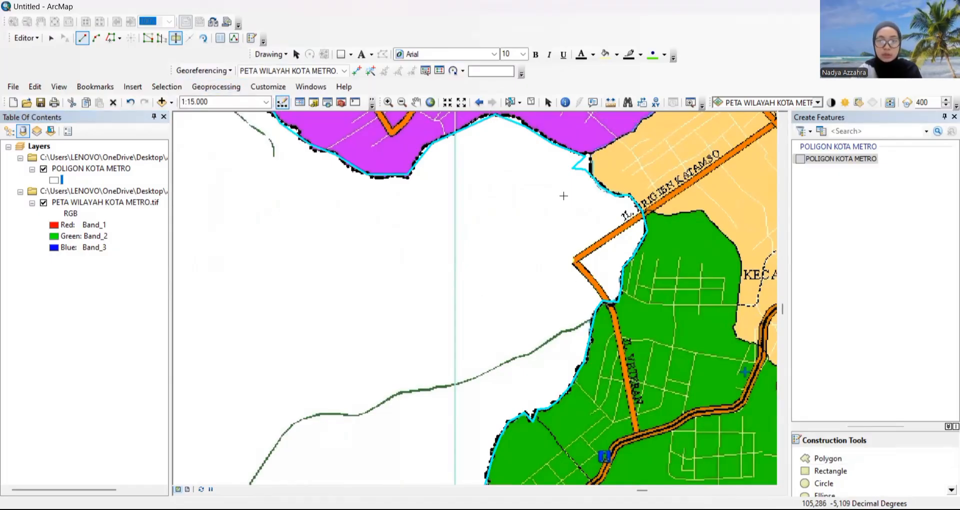
pyautogui.scroll(-2, 572, 178)
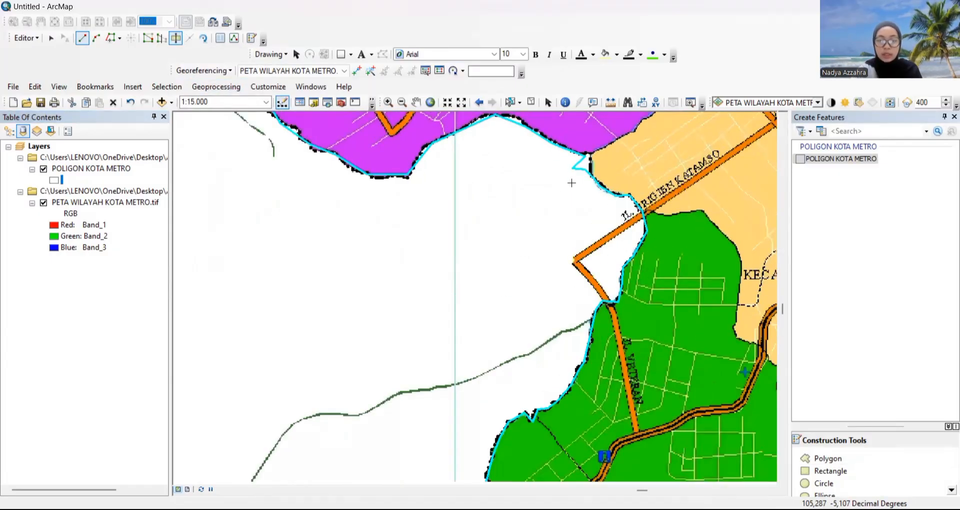
pyautogui.press('Up')
pyautogui.press('Up')
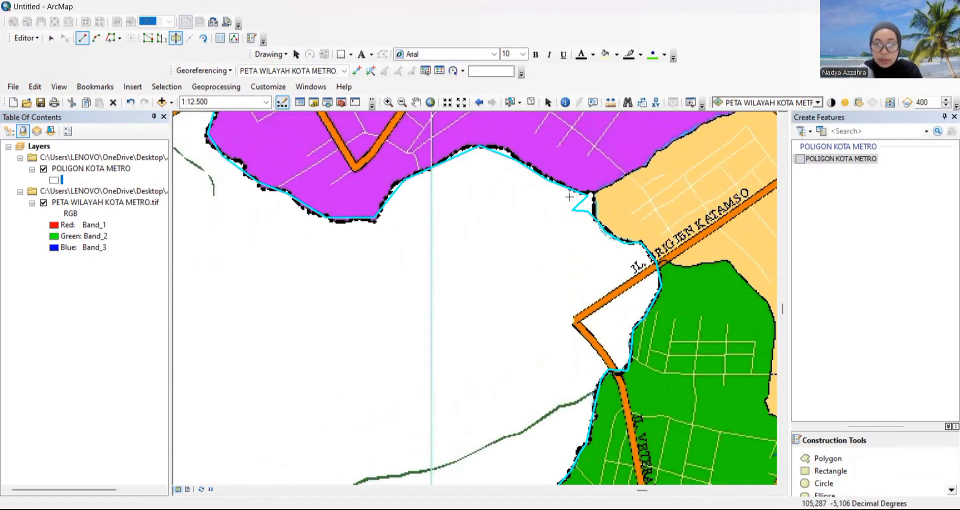
pyautogui.click(574, 199)
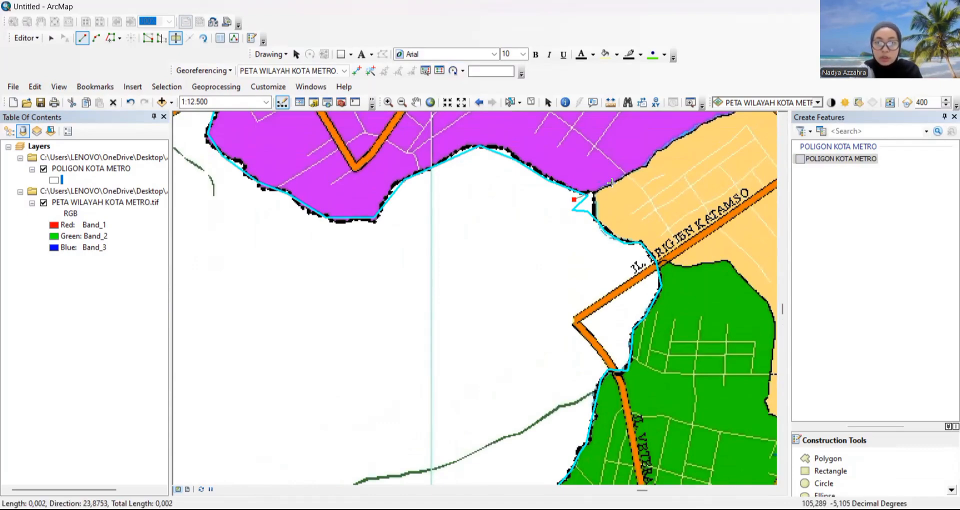
pyautogui.click(611, 183)
pyautogui.click(642, 165)
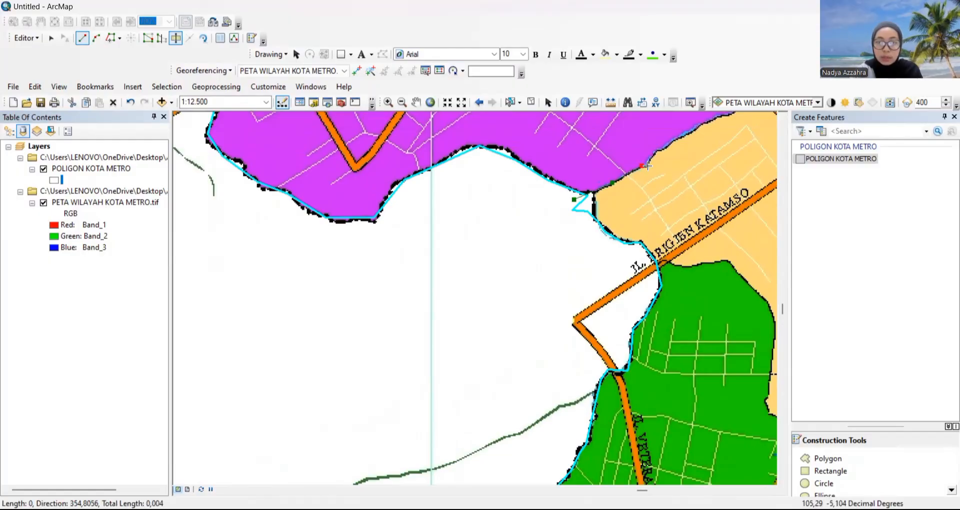
pyautogui.click(648, 165)
pyautogui.click(658, 147)
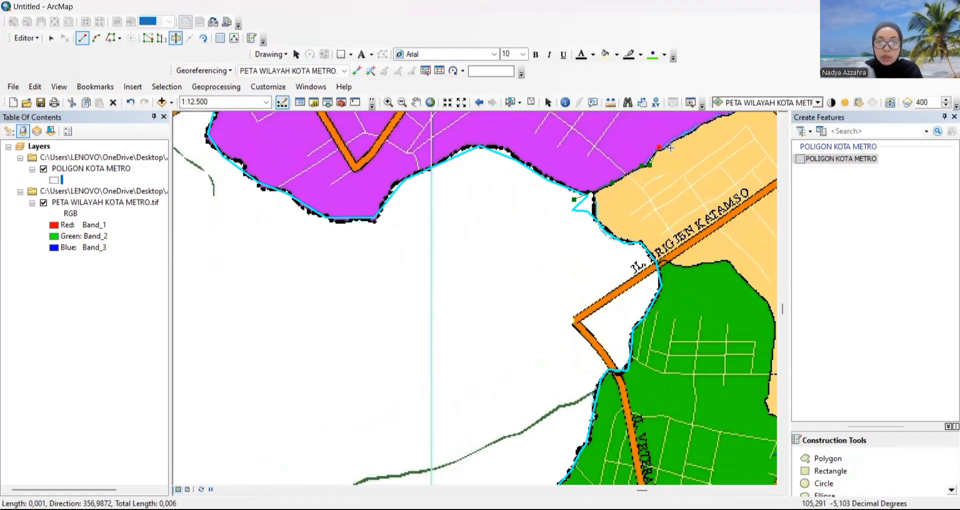
# - Continue the cut line northeast and up the jagged border between the beige district and KECAMATAN METRO UTARA
pyautogui.click(694, 130)
pyautogui.rightClick(695, 130)
pyautogui.click(717, 116)
pyautogui.moveTo(717, 116)
pyautogui.mouseDown()
pyautogui.moveTo(686, 199)
pyautogui.moveTo(618, 256)
pyautogui.mouseUp()
pyautogui.click(630, 254)
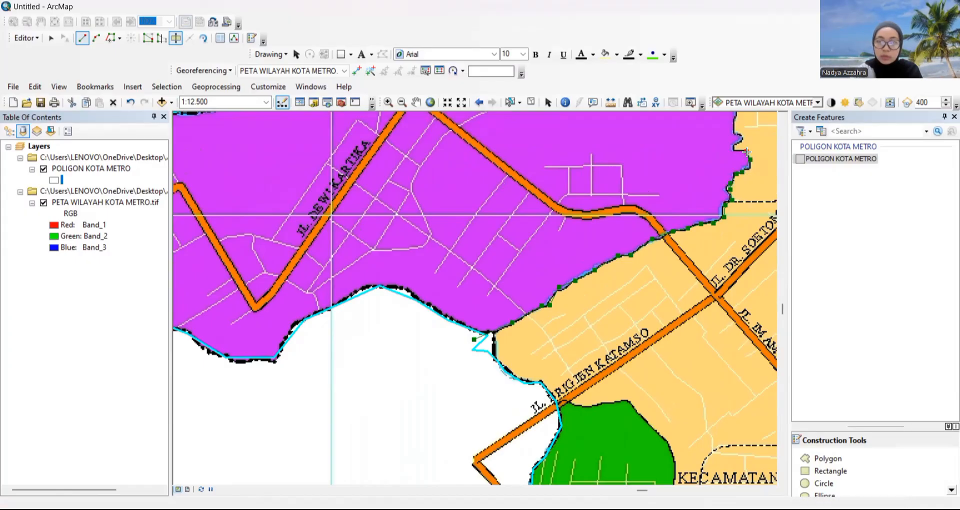
pyautogui.click(733, 147)
pyautogui.click(740, 141)
pyautogui.scroll(1, 740, 138)
pyautogui.moveTo(739, 138)
pyautogui.mouseDown()
pyautogui.moveTo(726, 184)
pyautogui.moveTo(724, 324)
pyautogui.mouseUp()
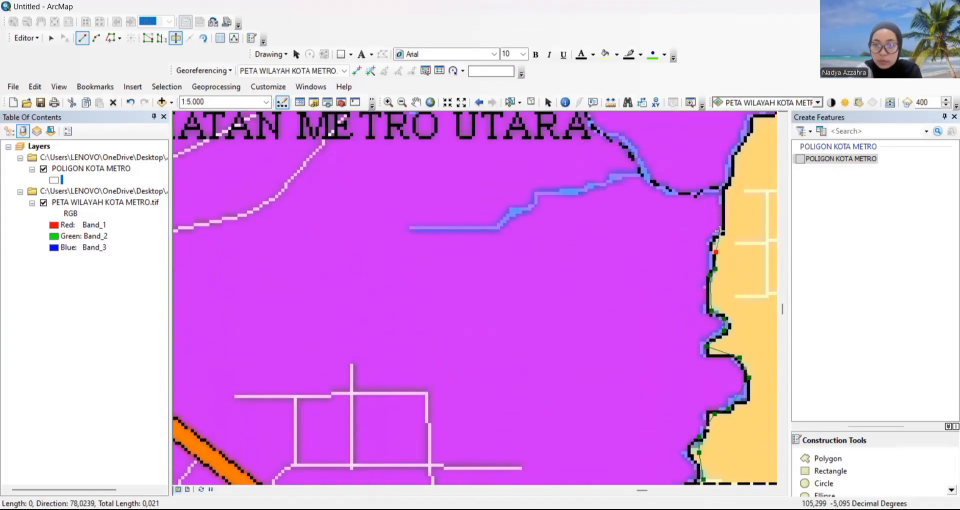
pyautogui.scroll(-1, 752, 117)
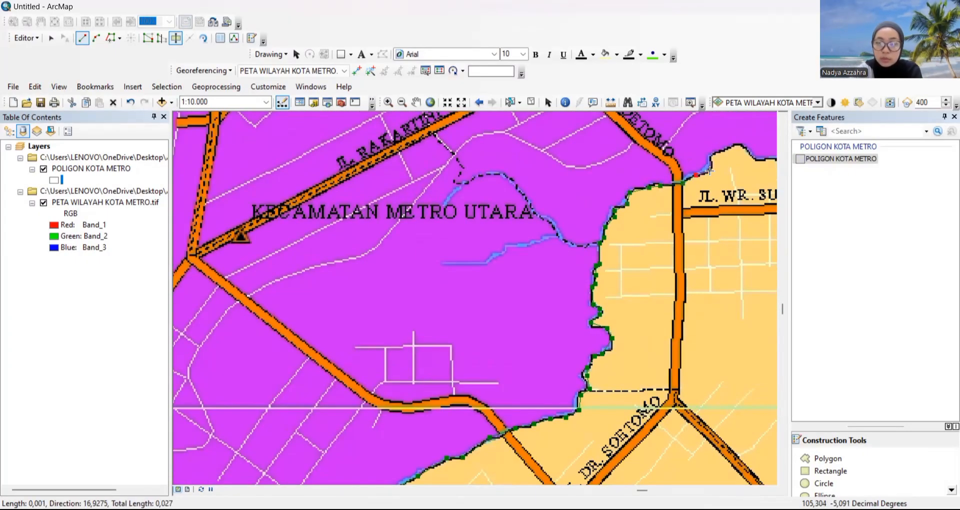
# - Trace the cut line eastward along the winding purple-beige border north of JL. WR. SUPRATMAN
pyautogui.press('Right')
pyautogui.click(529, 167)
pyautogui.click(546, 163)
pyautogui.click(568, 163)
pyautogui.click(580, 155)
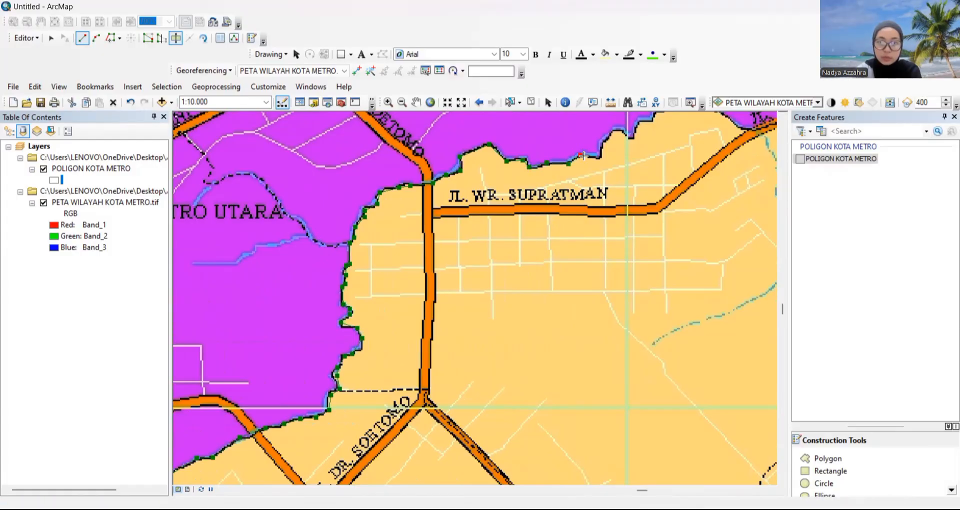
pyautogui.click(598, 158)
pyautogui.click(605, 141)
pyautogui.click(612, 131)
pyautogui.click(625, 130)
pyautogui.click(541, 264)
pyautogui.click(552, 265)
pyautogui.click(551, 251)
pyautogui.click(564, 250)
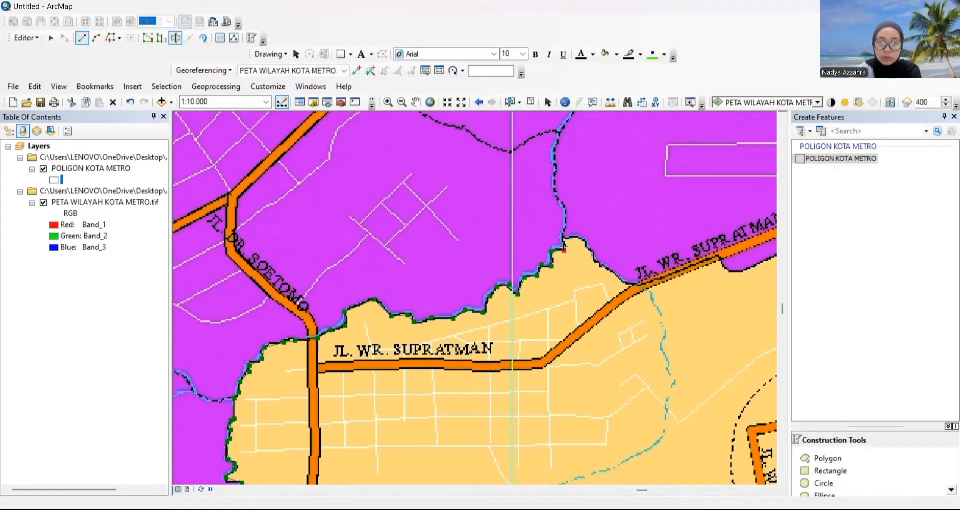
# - Carry the cut line over the beige peak, along JL. WR. SUPRATMAN, and around the beige bulge east of the road bend
pyautogui.click(563, 239)
pyautogui.click(583, 239)
pyautogui.click(589, 249)
pyautogui.click(596, 260)
pyautogui.press('Right')
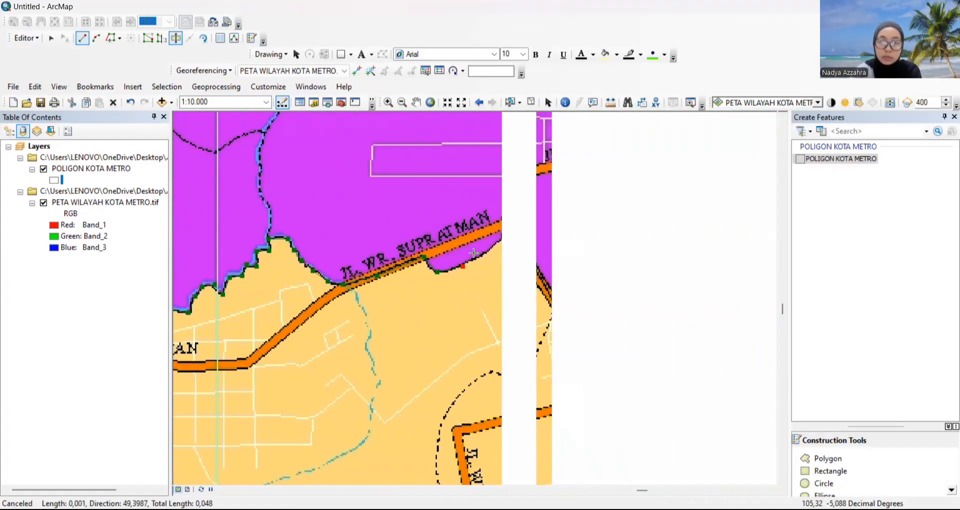
pyautogui.click(479, 261)
pyautogui.click(492, 247)
pyautogui.click(504, 230)
pyautogui.click(639, 276)
pyautogui.click(637, 301)
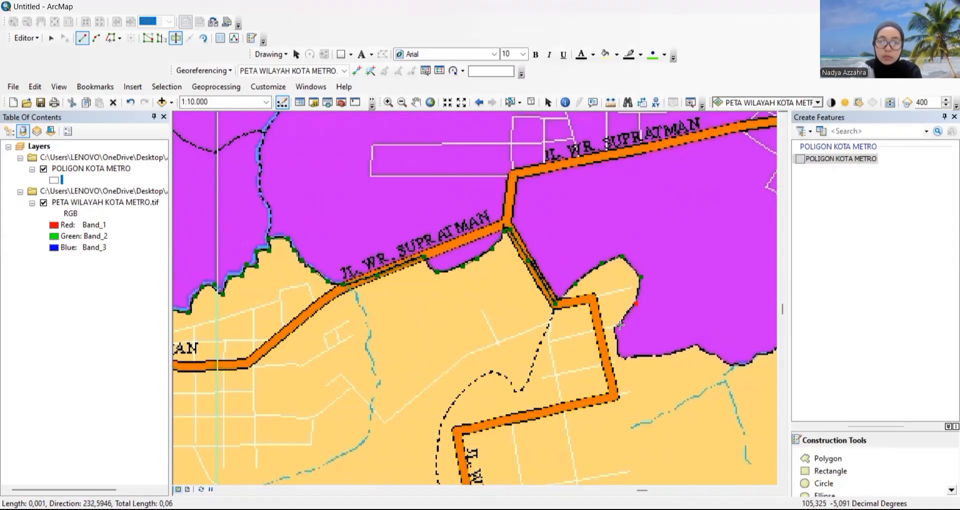
# - Trace the cut line down the east side of the beige bulge and eastward past the stream junction
pyautogui.click(615, 328)
pyautogui.click(619, 356)
pyautogui.click(654, 355)
pyautogui.click(697, 346)
pyautogui.click(734, 363)
pyautogui.press('Right')
pyautogui.click(498, 362)
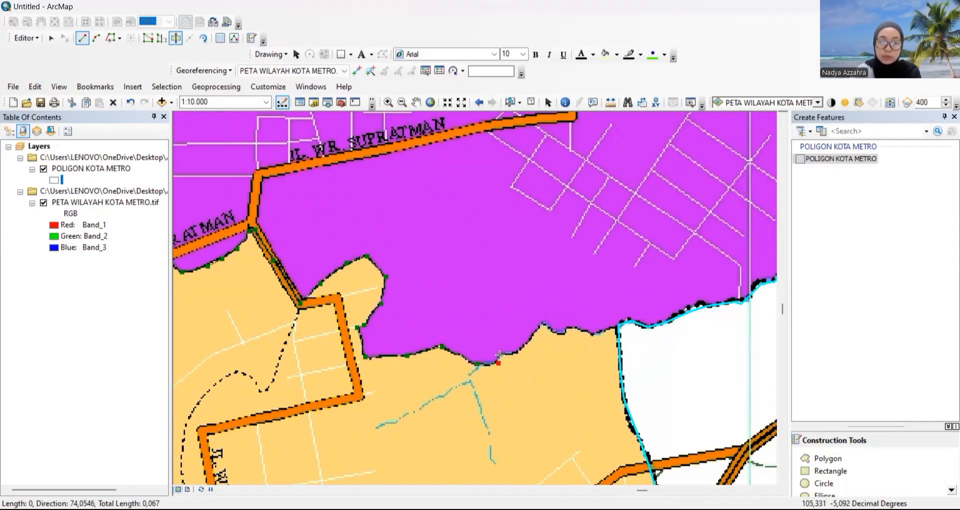
# - Trace the rest of the purple-beige border to the eastern outer boundary and finish the cut just outside it
pyautogui.click(501, 354)
pyautogui.click(516, 354)
pyautogui.click(532, 337)
pyautogui.click(542, 325)
pyautogui.click(554, 332)
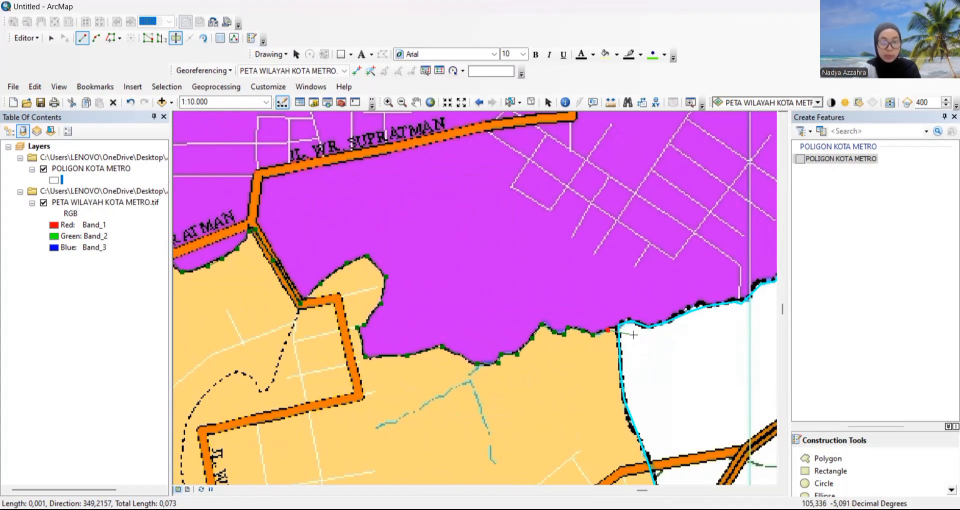
pyautogui.click(634, 334)
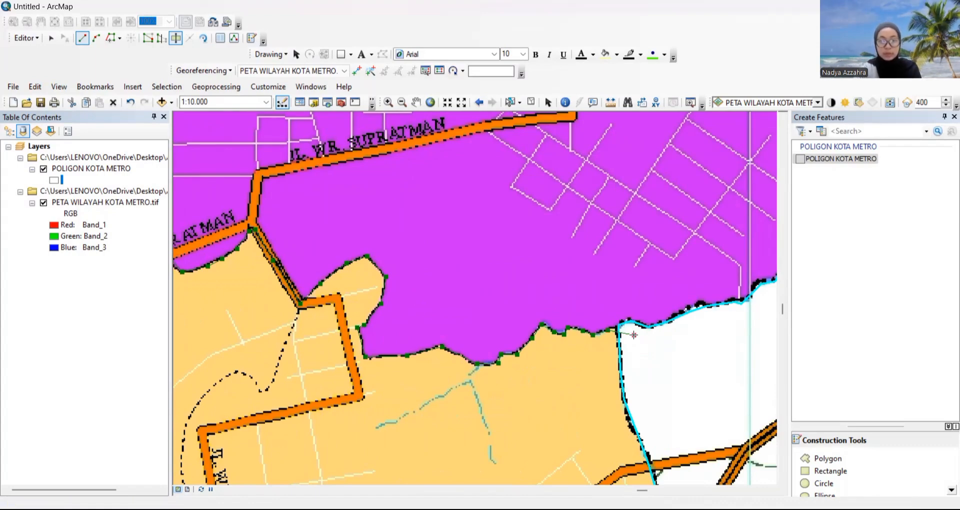
pyautogui.doubleClick(634, 334)
# - Start a second cut line outside the boundary at JL. BRIGJEN KATAMSO and trace it along the green district's northern edge
pyautogui.scroll(3, 633, 335)
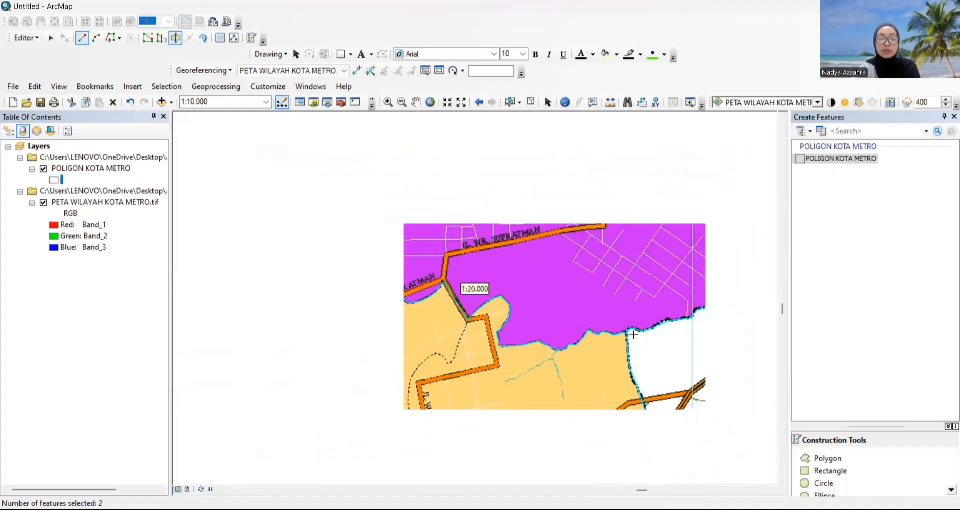
pyautogui.press('Down')
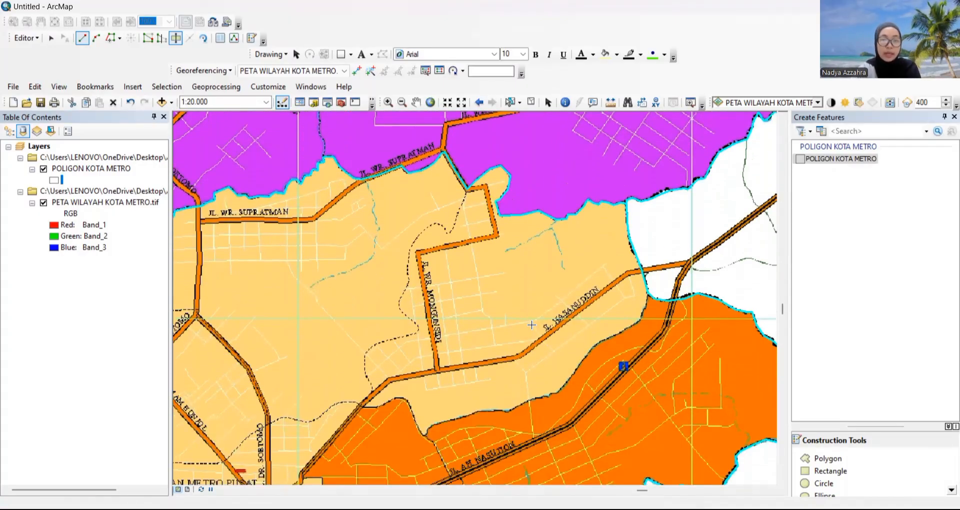
pyautogui.scroll(2, 531, 327)
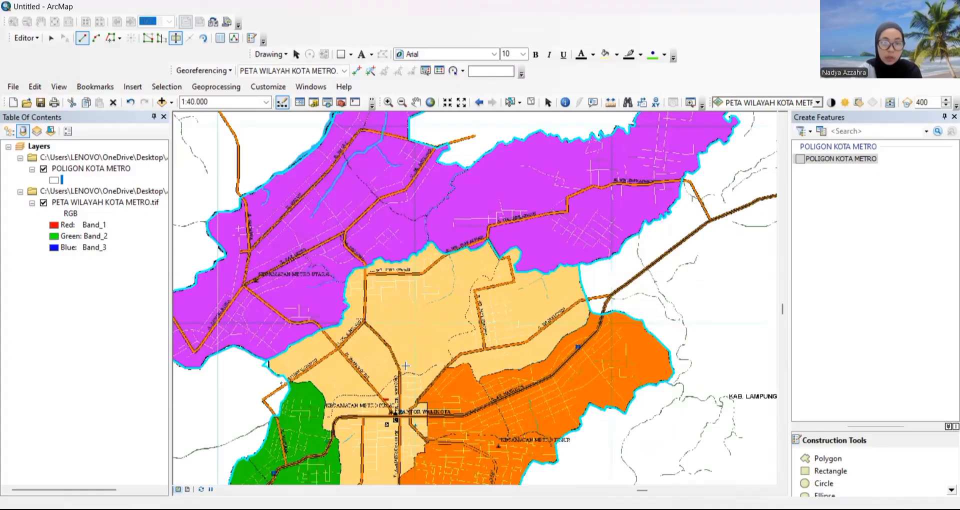
pyautogui.scroll(1, 405, 366)
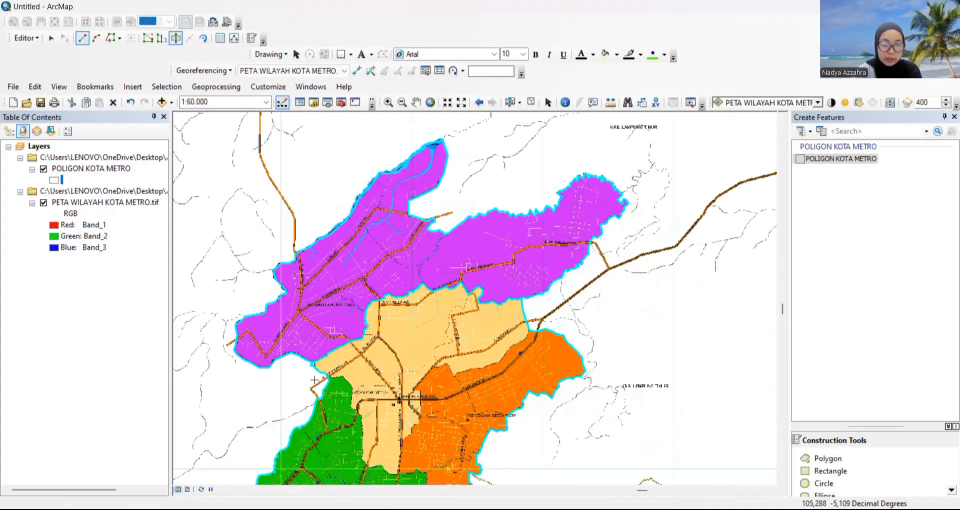
pyautogui.scroll(-1, 314, 379)
pyautogui.scroll(-3, 314, 380)
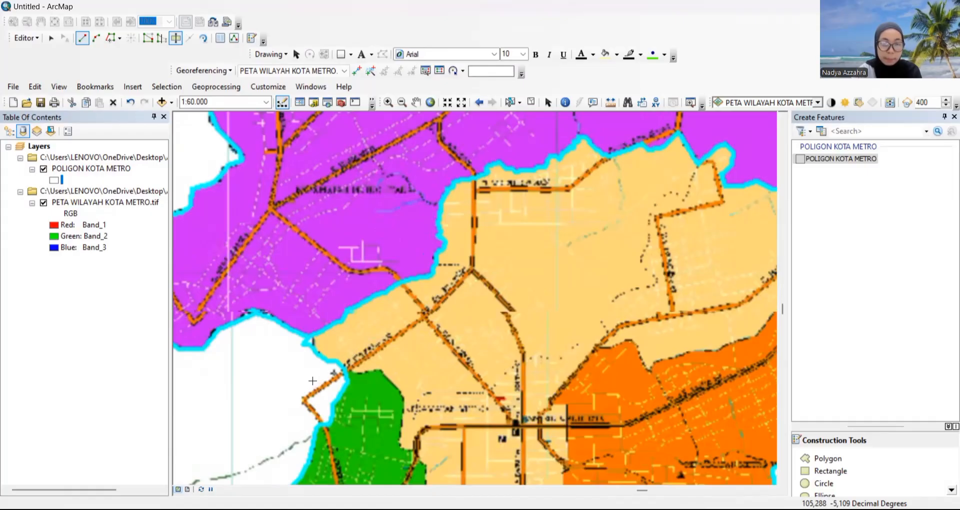
pyautogui.scroll(-2, 313, 381)
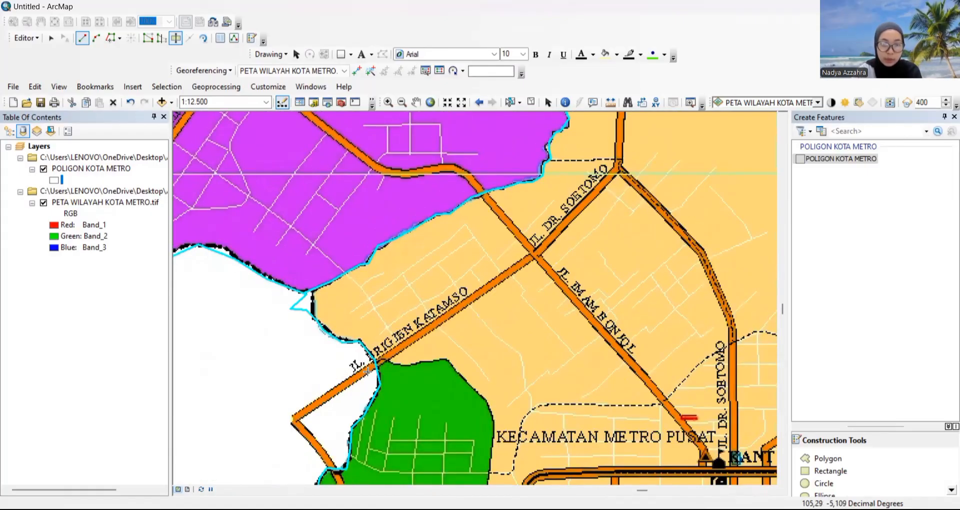
pyautogui.click(369, 370)
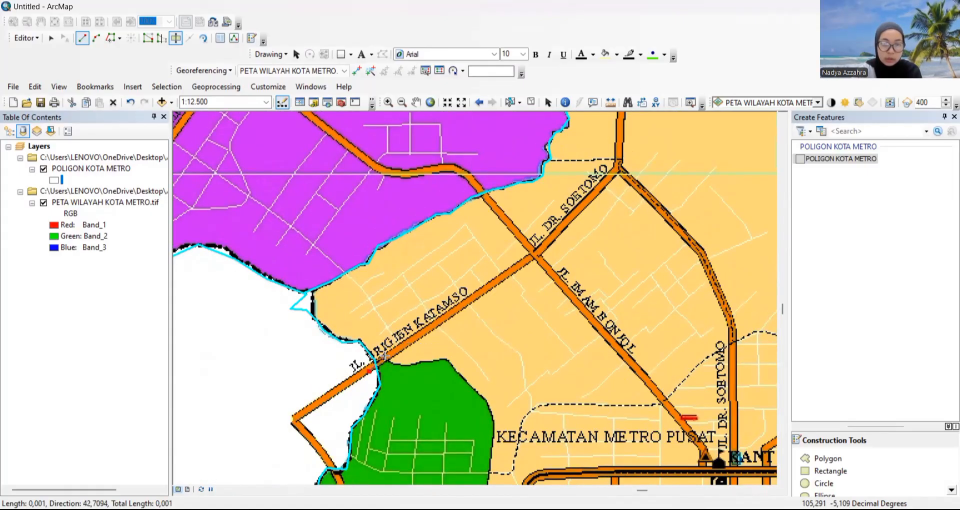
pyautogui.click(384, 355)
pyautogui.click(401, 365)
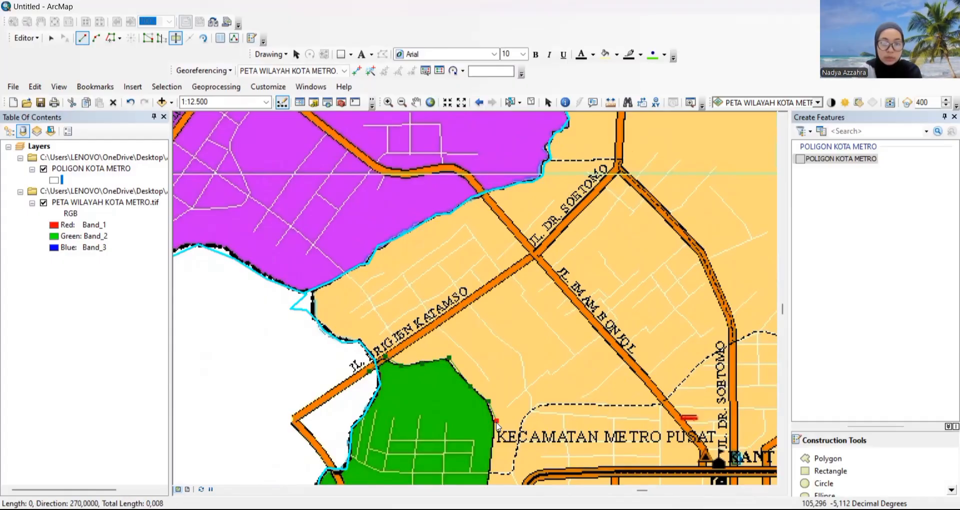
# - Trace the cut line south along the green-beige border below KECAMATAN METRO PUSAT, deleting a misplaced vertex on the way
pyautogui.scroll(-2, 487, 399)
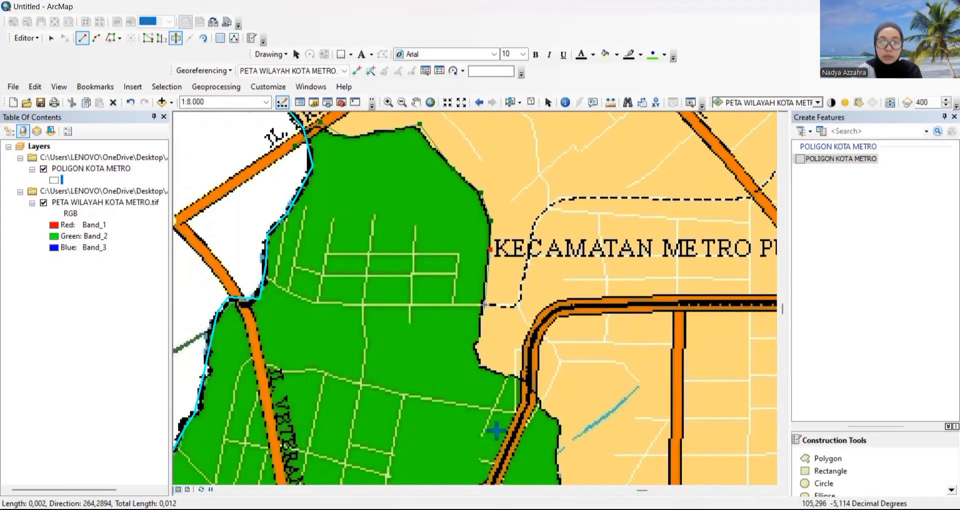
pyautogui.rightClick(560, 421)
pyautogui.click(602, 266)
pyautogui.click(548, 413)
pyautogui.click(560, 420)
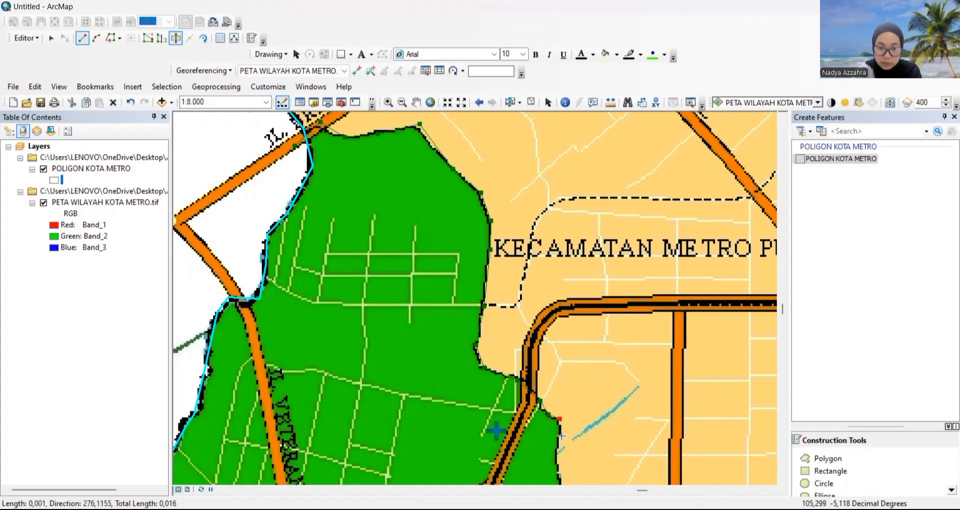
pyautogui.click(555, 459)
pyautogui.scroll(2, 548, 430)
pyautogui.click(534, 480)
pyautogui.scroll(2, 534, 477)
pyautogui.scroll(-1, 522, 430)
pyautogui.click(522, 373)
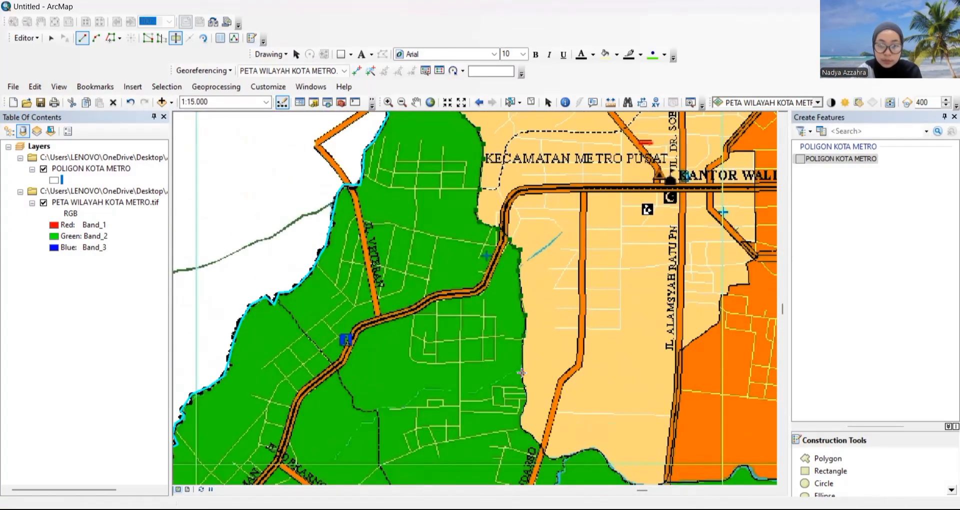
# - Trace the cut line along the beige district's southern edge past JL. ALAMSYAH RATU PN, replacing one misplaced vertex
pyautogui.click(612, 468)
pyautogui.moveTo(612, 469); pyautogui.dragTo(532, 339)
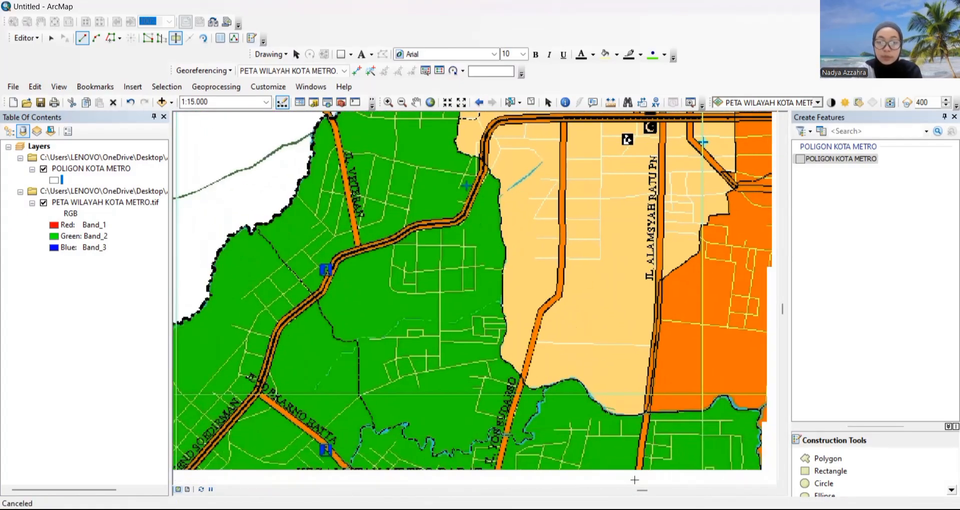
pyautogui.click(544, 347)
pyautogui.click(563, 356)
pyautogui.rightClick(562, 356)
pyautogui.click(603, 199)
pyautogui.click(563, 356)
pyautogui.click(581, 354)
pyautogui.click(598, 351)
pyautogui.click(616, 353)
pyautogui.click(638, 350)
# - Delete the cut-line vertices that run past JL. ALAMSYAH RATU PN along the green-orange border
pyautogui.rightClick(638, 350)
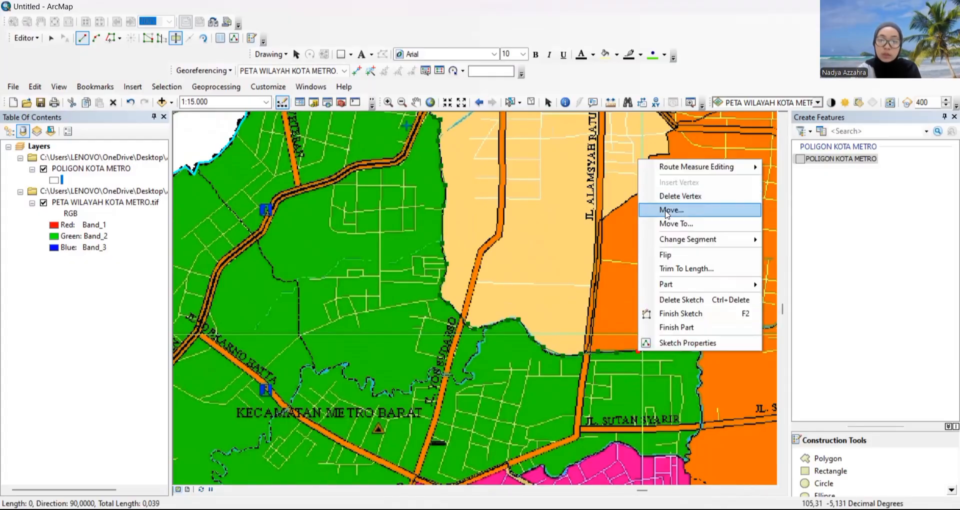
pyautogui.click(675, 197)
pyautogui.click(638, 351)
pyautogui.rightClick(639, 352)
pyautogui.click(644, 276)
pyautogui.rightClick(638, 351)
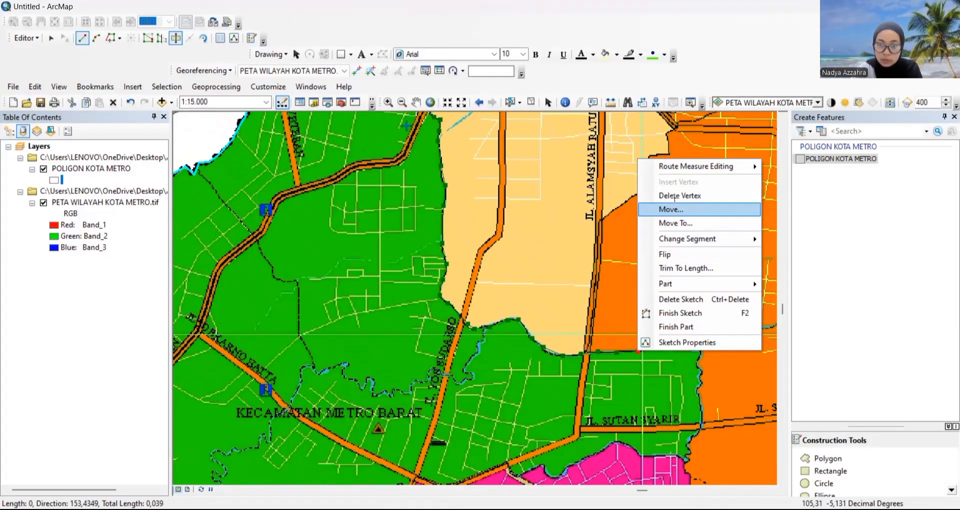
pyautogui.click(672, 196)
pyautogui.rightClick(616, 352)
pyautogui.click(652, 196)
pyautogui.rightClick(597, 351)
pyautogui.click(633, 196)
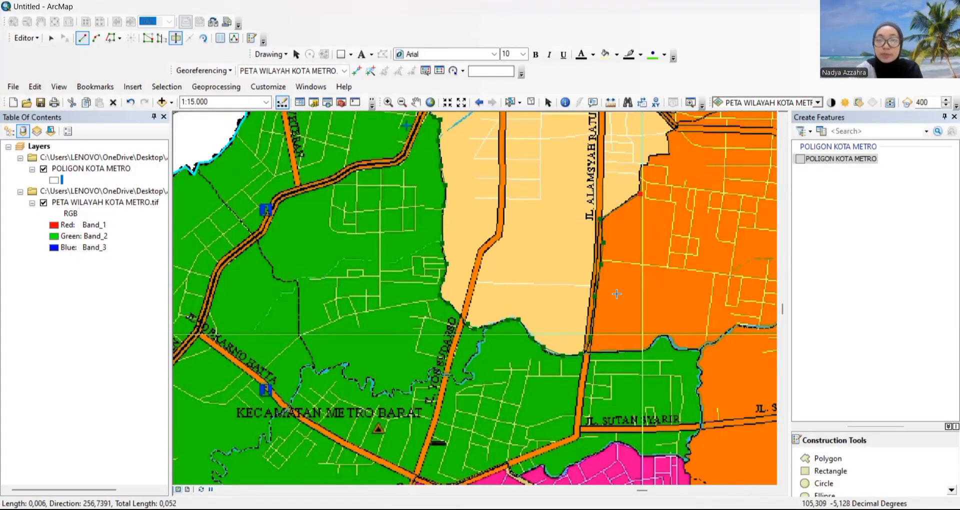
# - Trace the cut line north along the beige-orange border from JL. ALAMSYAH RATU PN past KANTOR WALIKOTA
pyautogui.click(669, 137)
pyautogui.press('Up')
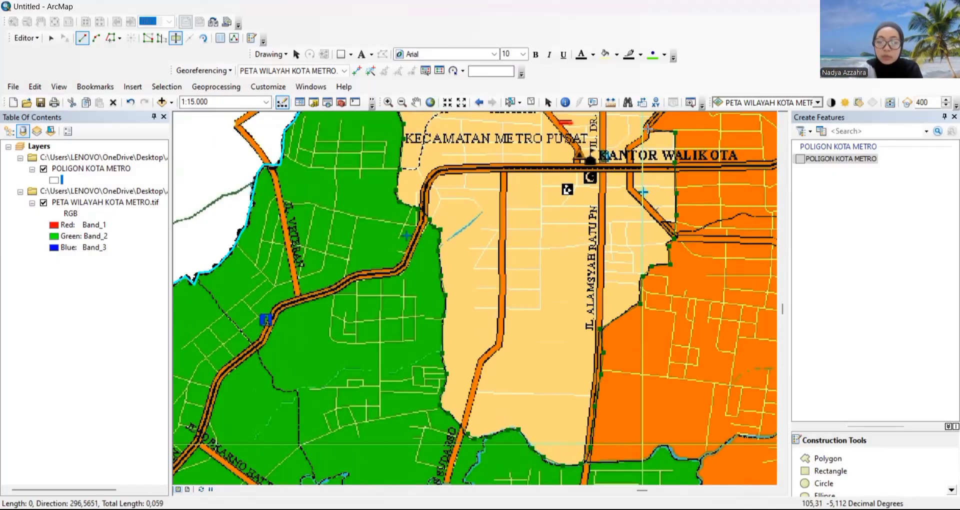
pyautogui.press('Up')
pyautogui.click(726, 176)
pyautogui.click(750, 175)
pyautogui.press('Right')
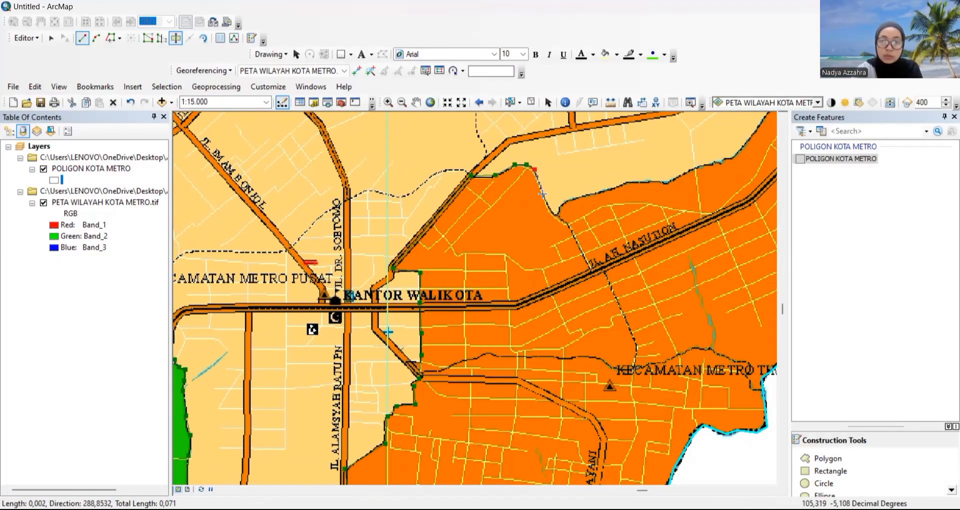
# - Continue the cut line northeast along the beige-orange border and finish the cut at the outer boundary below JL. HASANUDDIN
pyautogui.click(733, 159)
pyautogui.press('Up')
pyautogui.press('Right')
pyautogui.click(559, 277)
pyautogui.doubleClick(680, 150)
# - Start a new cut line inside the beige district's southern tip and trace it east along the green-orange border
pyautogui.scroll(2, 680, 188)
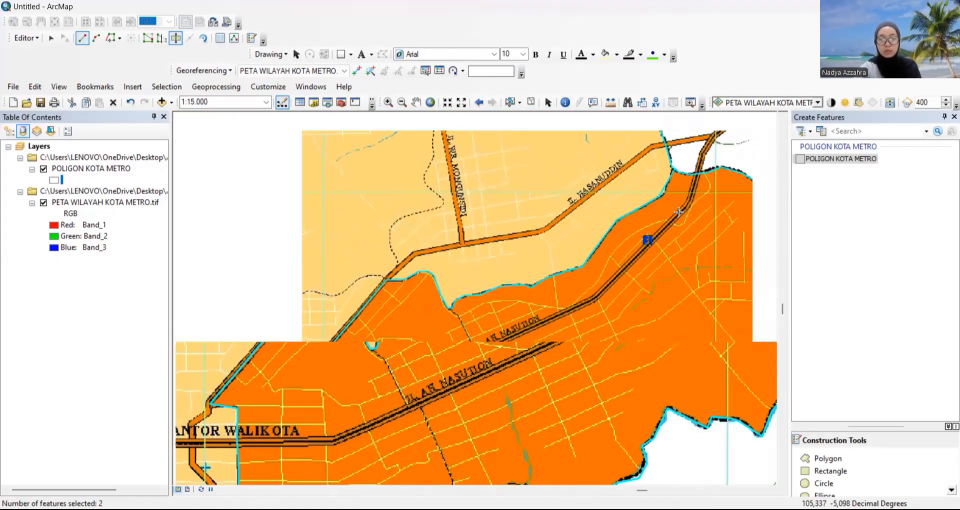
pyautogui.scroll(1, 549, 380)
pyautogui.press('Down')
pyautogui.scroll(-3, 468, 260)
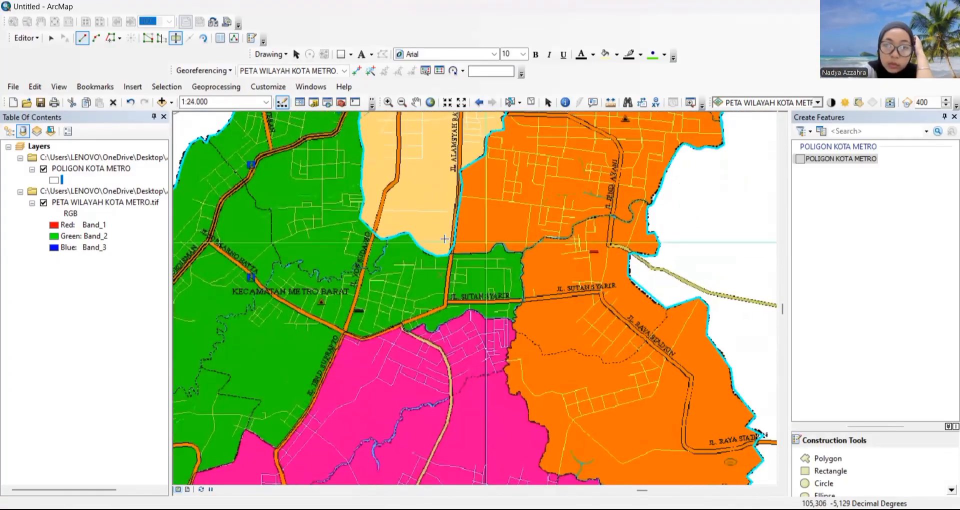
pyautogui.click(566, 270)
pyautogui.click(570, 280)
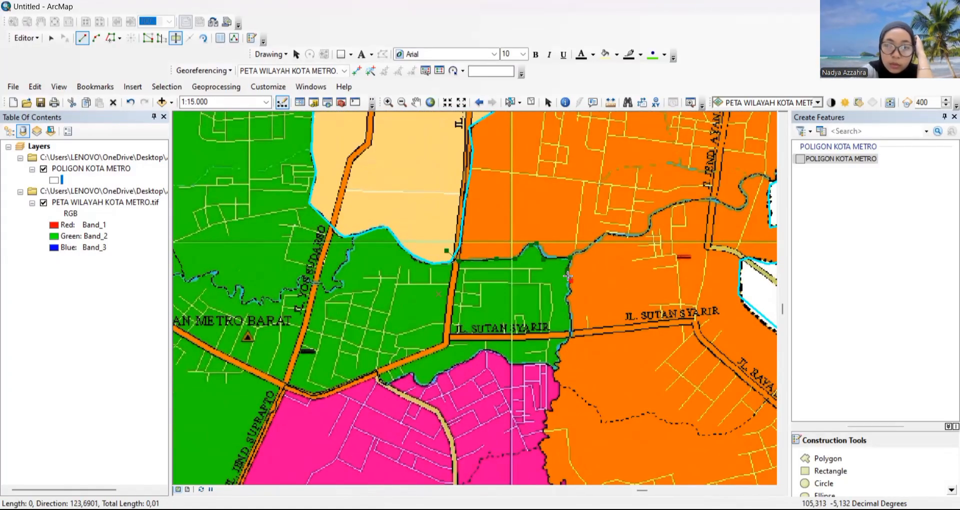
# - Trace the cut line south along the green-orange border, past JL. SUTAN SYARIR, to the pink district's northeast corner
pyautogui.scroll(-1, 567, 277)
pyautogui.click(574, 304)
pyautogui.click(565, 326)
pyautogui.click(572, 355)
pyautogui.click(573, 380)
pyautogui.click(557, 401)
pyautogui.click(549, 415)
pyautogui.click(552, 437)
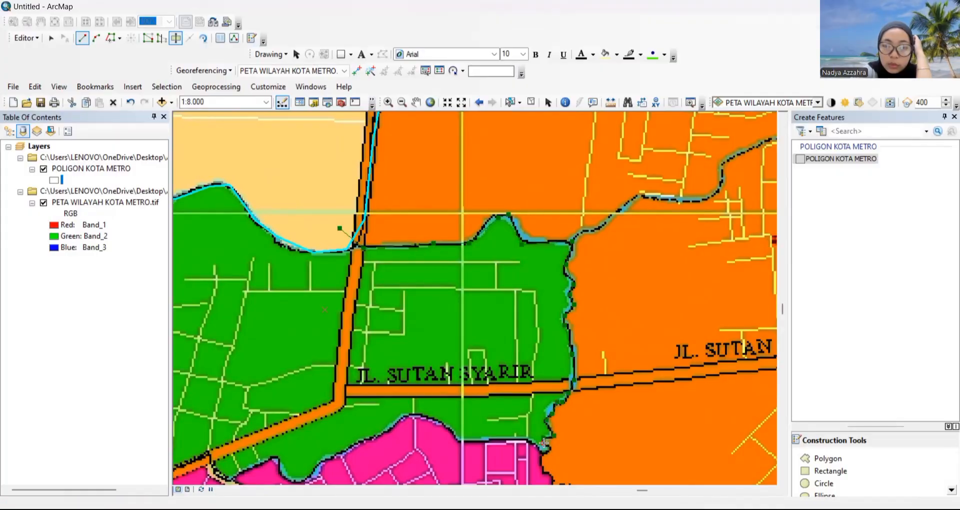
# - Trace the cut line south along the jagged pink-orange border to where the pink district's dashed boundary meets it
pyautogui.click(551, 447)
pyautogui.click(544, 454)
pyautogui.click(543, 469)
pyautogui.moveTo(544, 474)
pyautogui.mouseDown()
pyautogui.moveTo(519, 413)
pyautogui.moveTo(520, 263)
pyautogui.mouseUp()
pyautogui.click(527, 266)
pyautogui.click(528, 291)
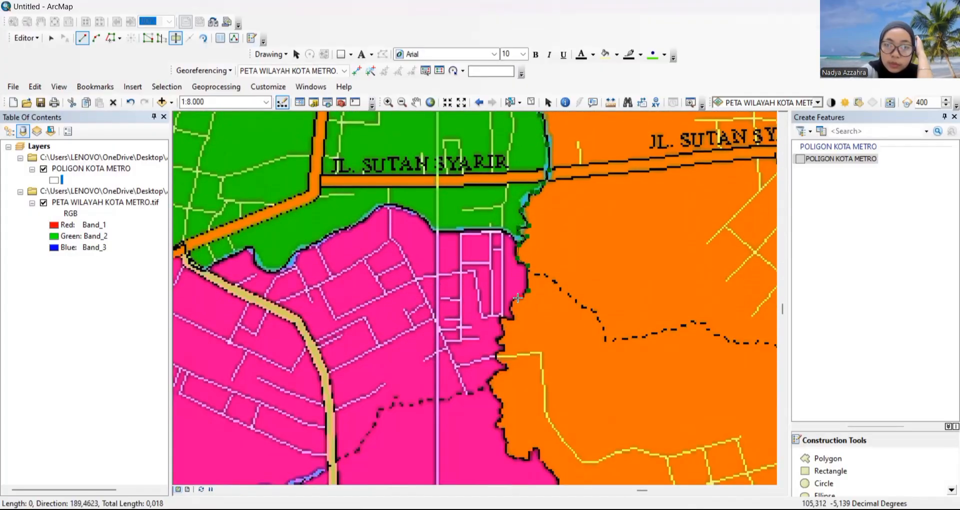
pyautogui.click(514, 301)
pyautogui.click(515, 317)
pyautogui.click(500, 319)
pyautogui.click(504, 332)
pyautogui.click(497, 341)
pyautogui.click(496, 358)
pyautogui.click(490, 386)
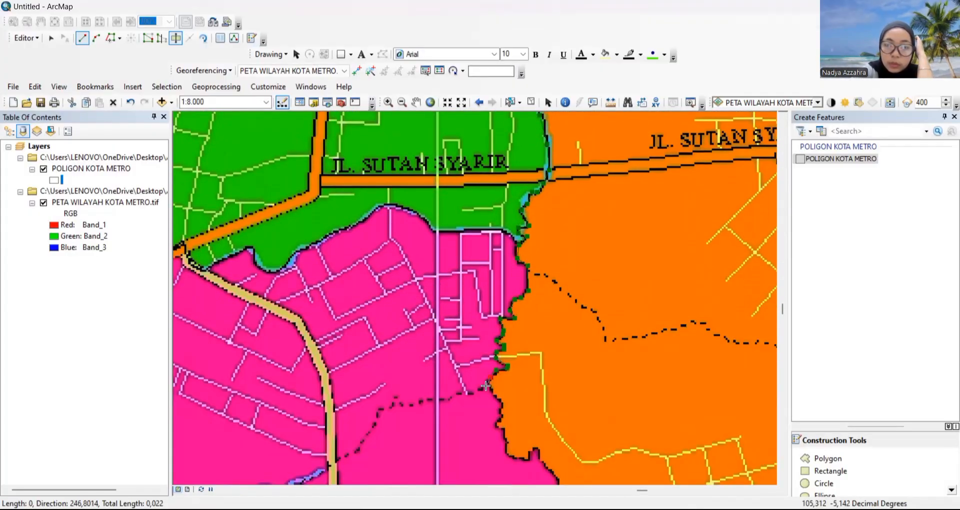
# - Trace the pink-orange border southeast from the dashed boundary and around the small notch
pyautogui.click(500, 413)
pyautogui.click(502, 431)
pyautogui.click(507, 453)
pyautogui.click(532, 449)
pyautogui.click(539, 448)
pyautogui.click(541, 463)
pyautogui.click(557, 477)
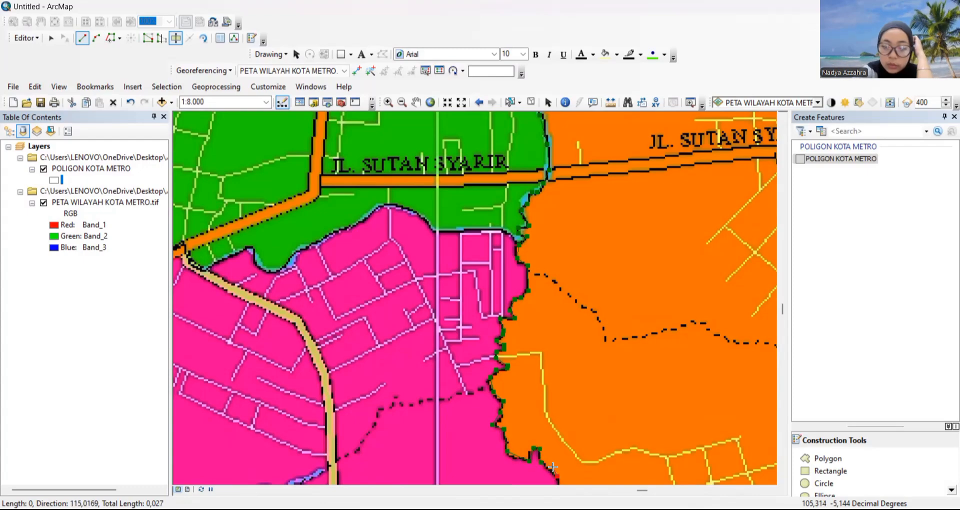
# - Extend the cut line south from the notch to the start of the border's eastward bulge
pyautogui.moveTo(557, 476); pyautogui.dragTo(558, 246)
pyautogui.click(567, 305)
pyautogui.click(583, 309)
pyautogui.rightClick(584, 309)
pyautogui.click(609, 344)
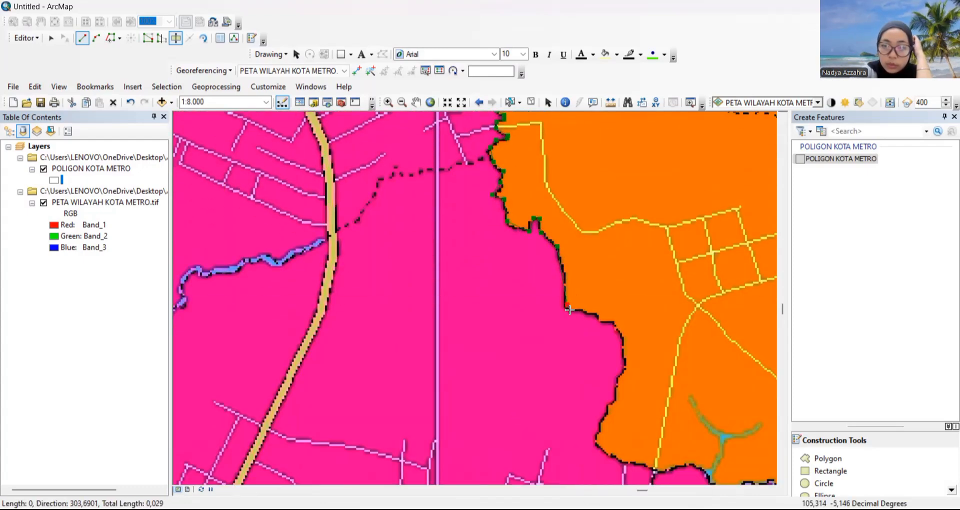
pyautogui.click(598, 315)
# - Trace the cut line around the border's bulge and east to the short teal stream in the orange district
pyautogui.scroll(-2, 611, 317)
pyautogui.click(616, 320)
pyautogui.click(620, 344)
pyautogui.click(613, 363)
pyautogui.click(607, 372)
pyautogui.click(603, 386)
pyautogui.click(618, 395)
pyautogui.click(638, 399)
pyautogui.click(658, 398)
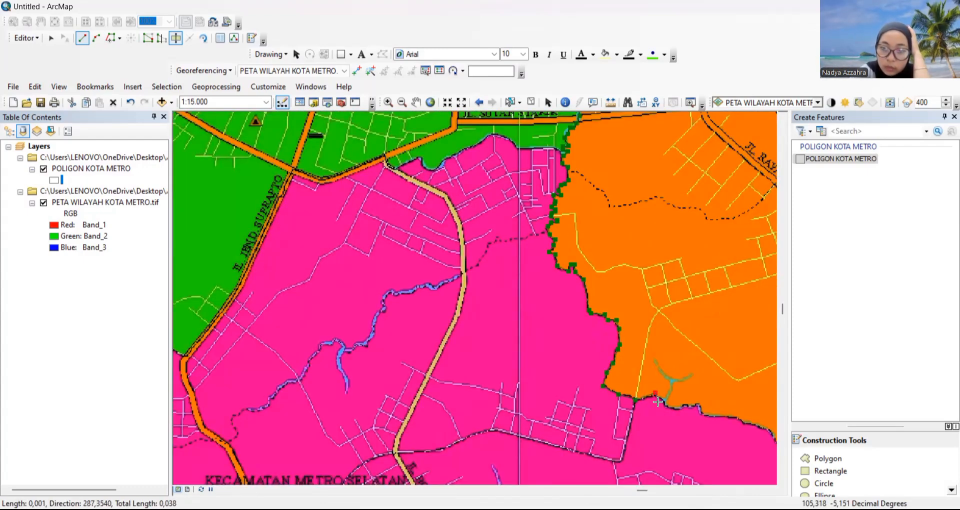
# - Follow the pink-orange border southeast from the teal stream and finish the cut at the outer boundary south of JL. RAYA STADION
pyautogui.click(666, 405)
pyautogui.click(701, 413)
pyautogui.click(721, 415)
pyautogui.click(758, 426)
pyautogui.press('q')
pyautogui.click(579, 415)
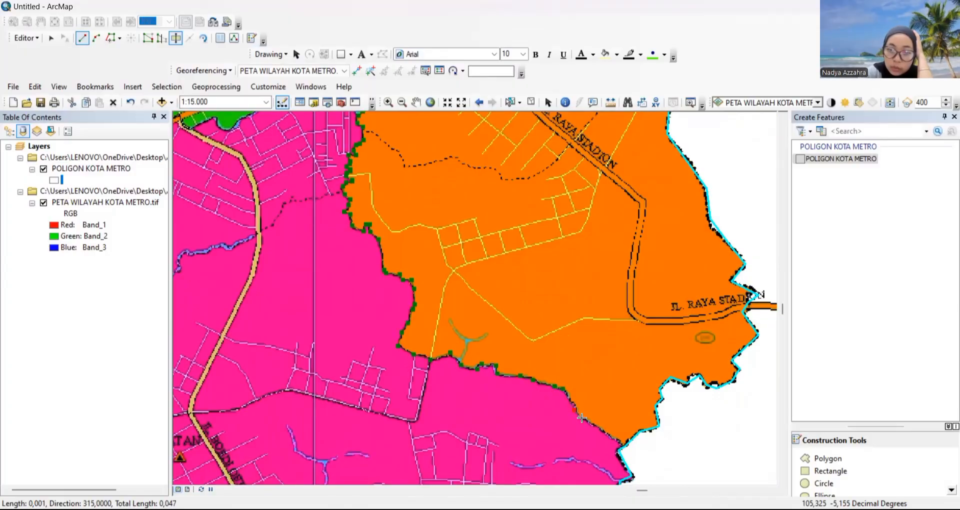
pyautogui.click(601, 429)
pyautogui.doubleClick(626, 444)
# - Start a cut line outside the western boundary at the green-pink border and trace it along the orange road's bend
pyautogui.scroll(-2, 627, 443)
pyautogui.scroll(2, 212, 436)
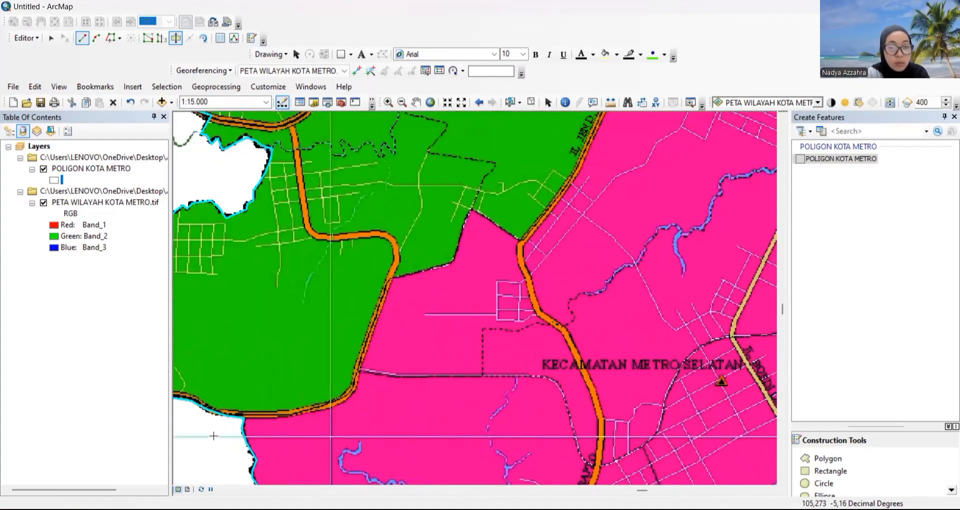
pyautogui.click(233, 423)
pyautogui.click(258, 417)
pyautogui.click(296, 416)
pyautogui.click(338, 406)
pyautogui.click(355, 389)
pyautogui.click(362, 366)
# - Trace the green-pink border northeast around its angular corners and up along JL. JEND SUPRAPTO
pyautogui.click(390, 280)
pyautogui.click(450, 262)
pyautogui.click(472, 211)
pyautogui.click(520, 240)
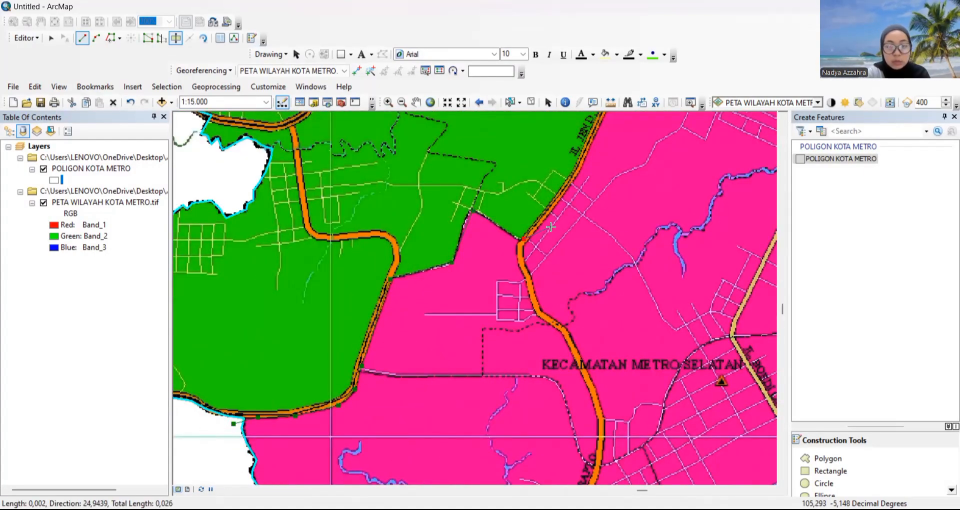
pyautogui.scroll(-1, 551, 228)
pyautogui.click(550, 212)
pyautogui.click(590, 145)
# - Continue the cut line past the JL. JEND SUPRAPTO intersection and along the main road to the tan road's junction
pyautogui.press('q')
pyautogui.scroll(1, 643, 140)
pyautogui.click(513, 266)
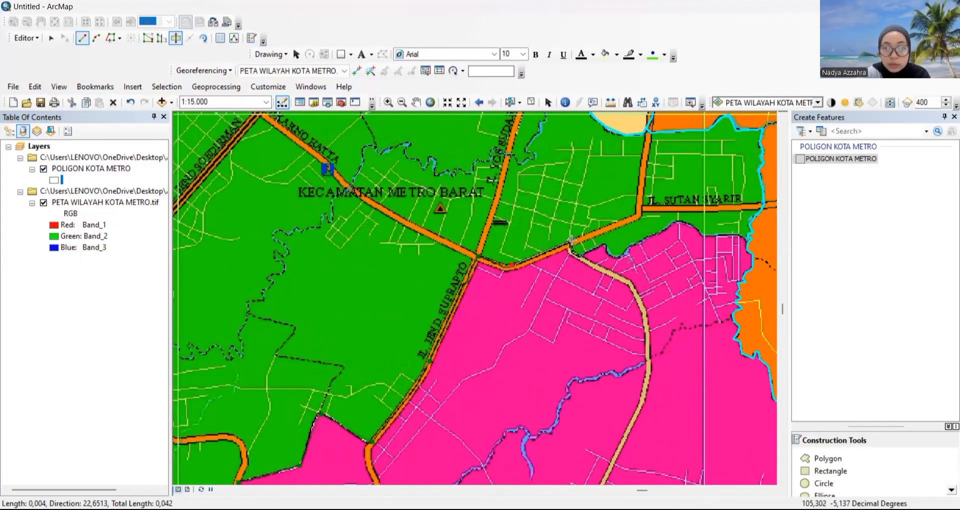
pyautogui.click(569, 244)
# - Trace the winding green-pink border east from the tan road and finish the cut inside the orange district
pyautogui.click(578, 258)
pyautogui.click(607, 244)
pyautogui.click(606, 253)
pyautogui.click(615, 257)
pyautogui.click(631, 245)
pyautogui.click(699, 232)
pyautogui.click(706, 236)
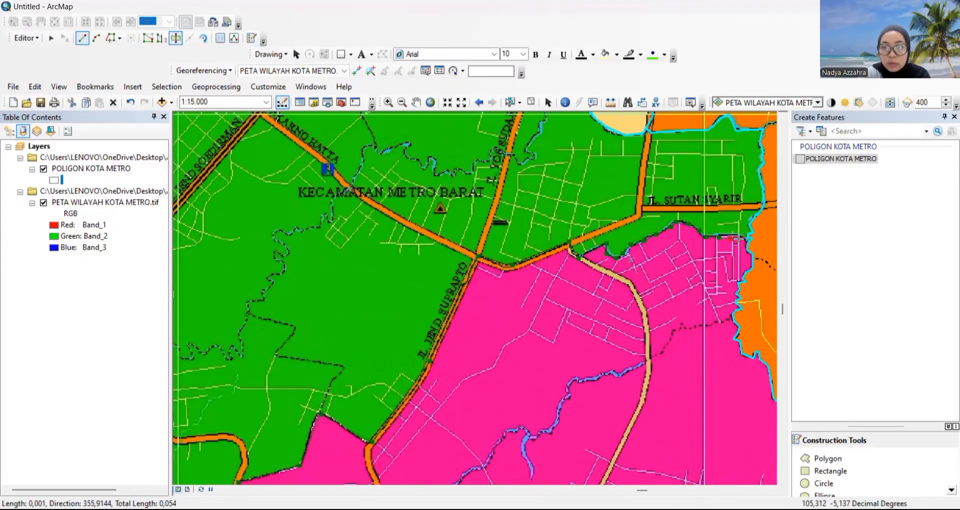
pyautogui.click(725, 234)
pyautogui.click(736, 234)
pyautogui.doubleClick(760, 240)
# - Save the edits to the POLIGON KOTA METRO layer and stop editing
pyautogui.scroll(-2, 760, 240)
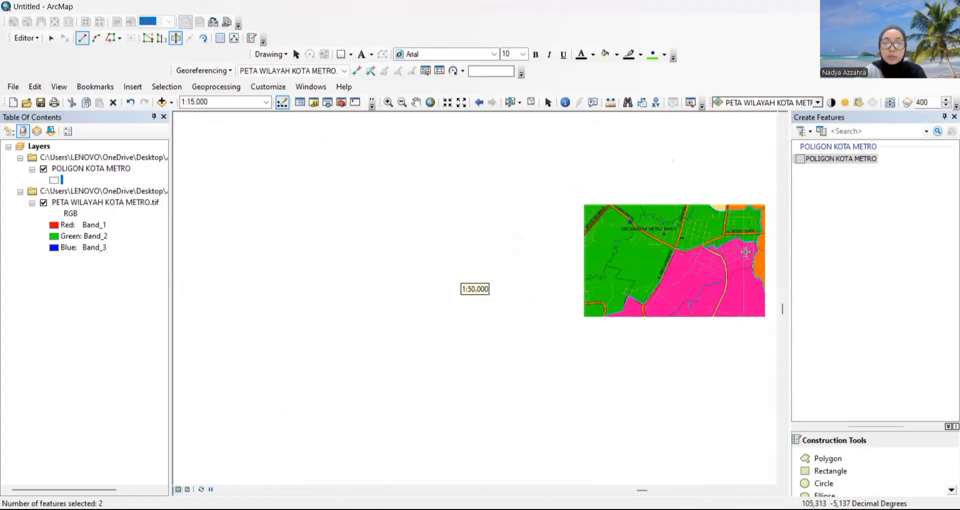
pyautogui.rightClick(82, 170)
pyautogui.click(119, 241)
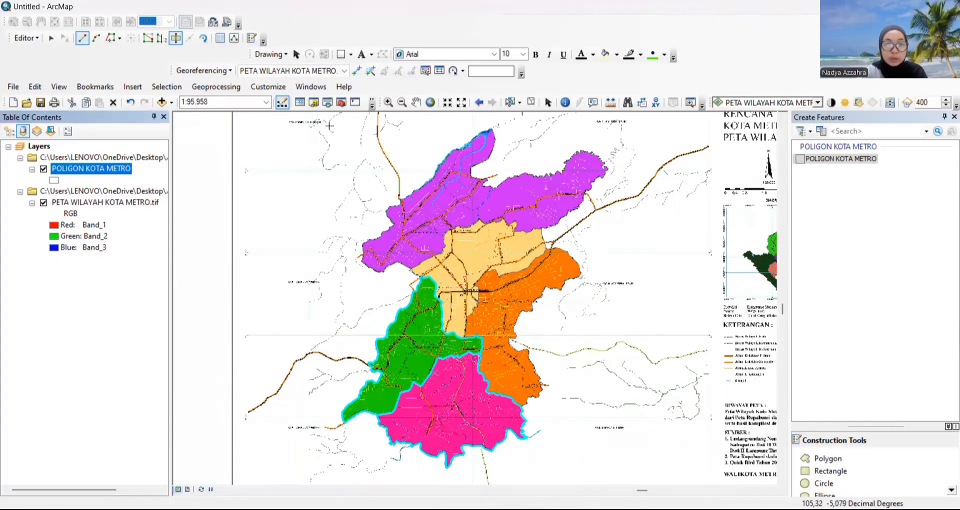
pyautogui.click(29, 44)
pyautogui.click(37, 78)
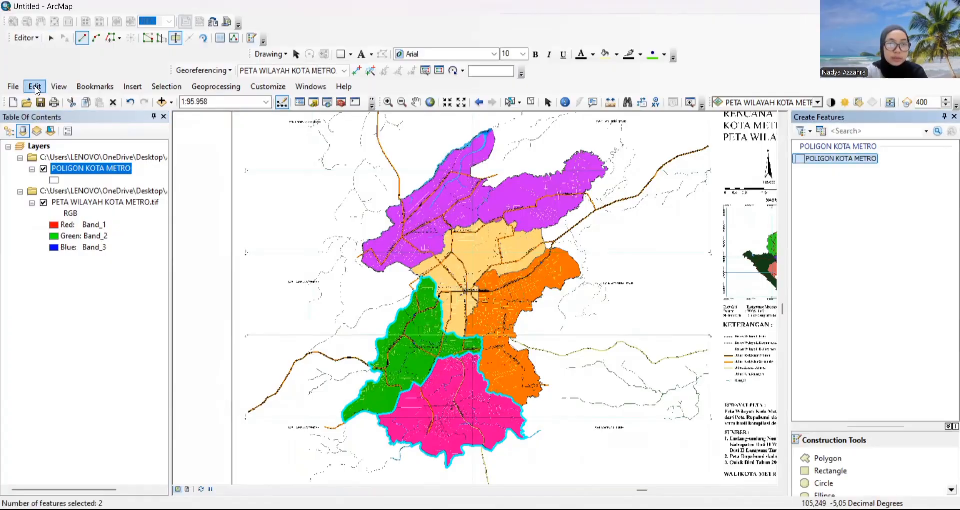
pyautogui.click(29, 38)
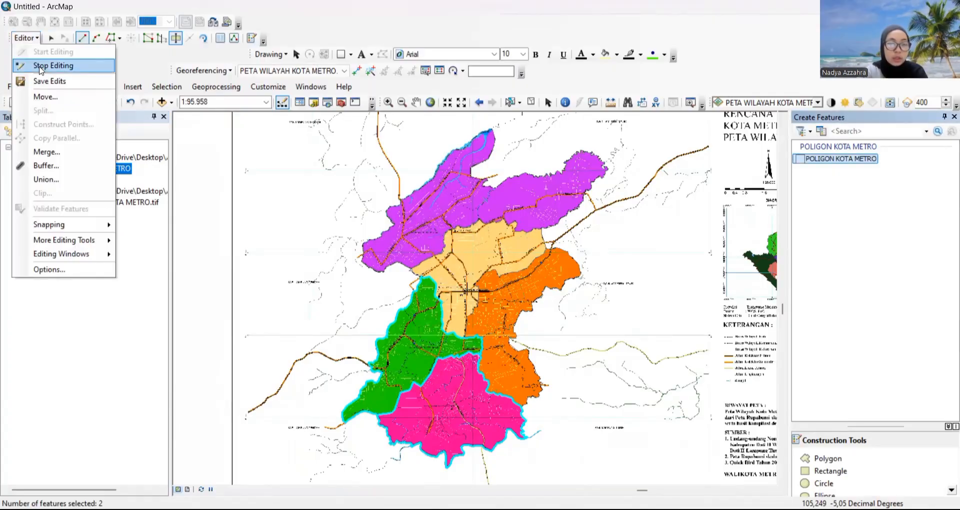
pyautogui.click(38, 64)
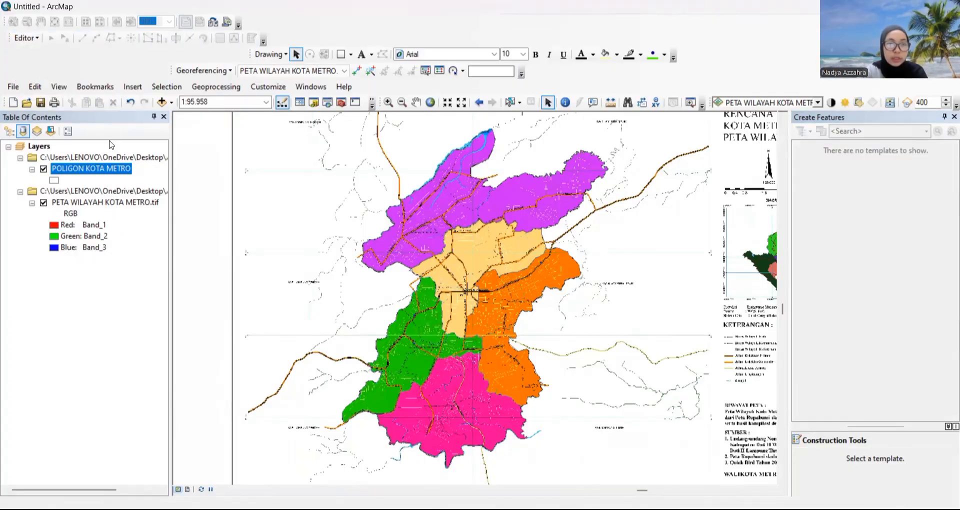
# - Reopen an edit session, select all the district polygons to check the cuts, and stop editing
pyautogui.click(37, 40)
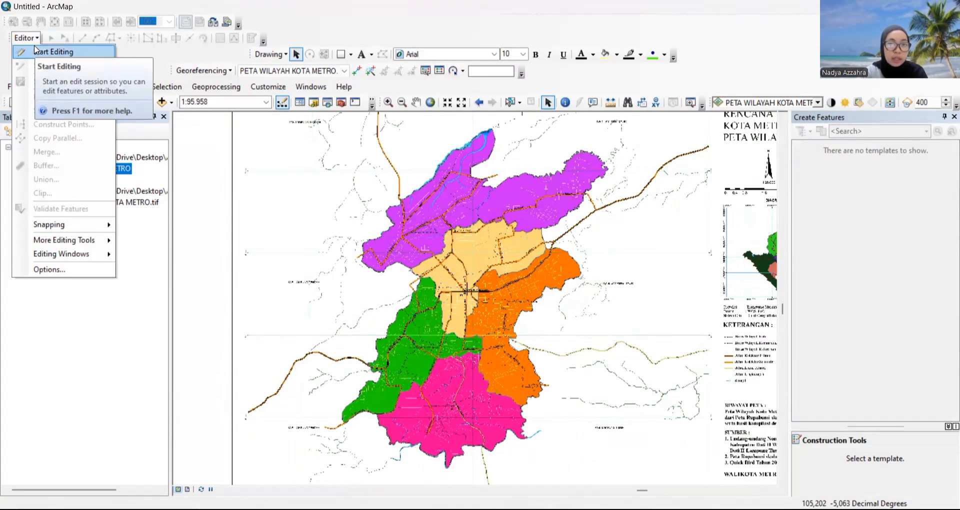
pyautogui.click(50, 51)
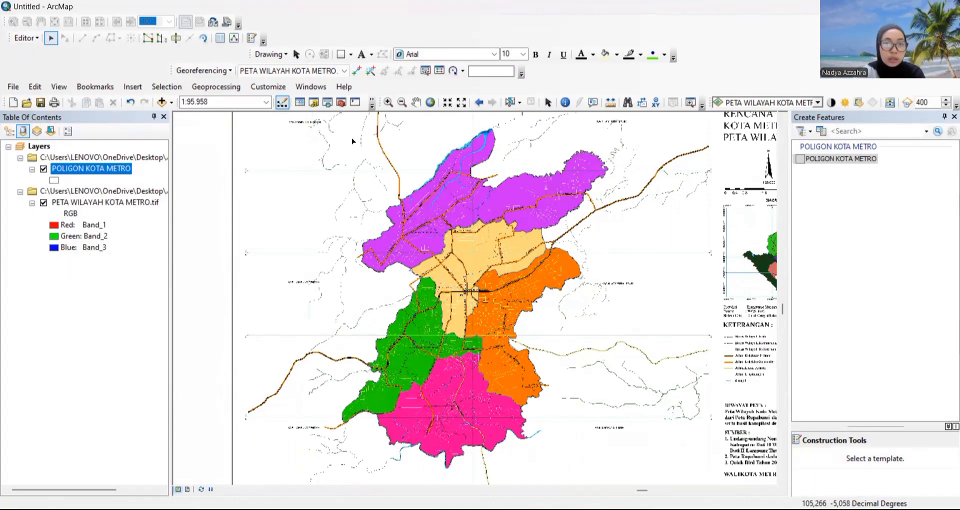
pyautogui.moveTo(351, 138); pyautogui.dragTo(649, 461)
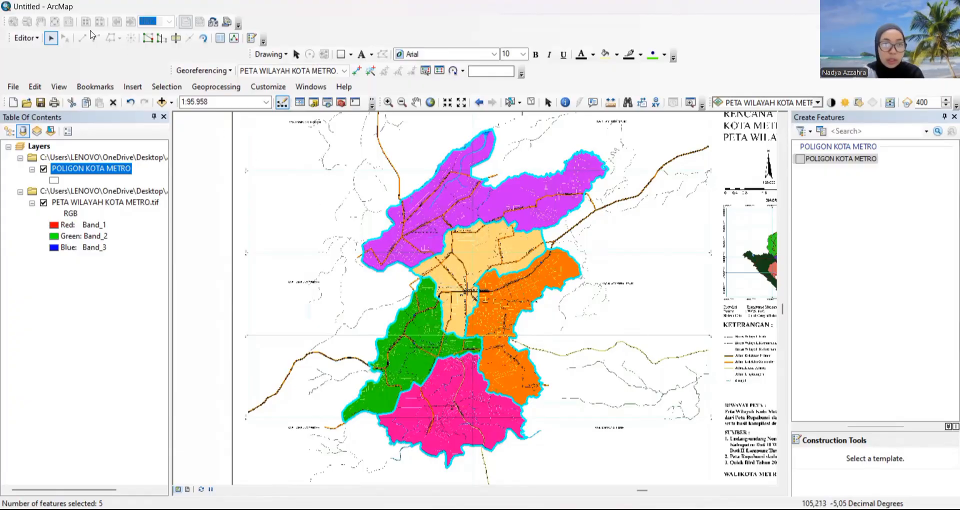
pyautogui.click(28, 40)
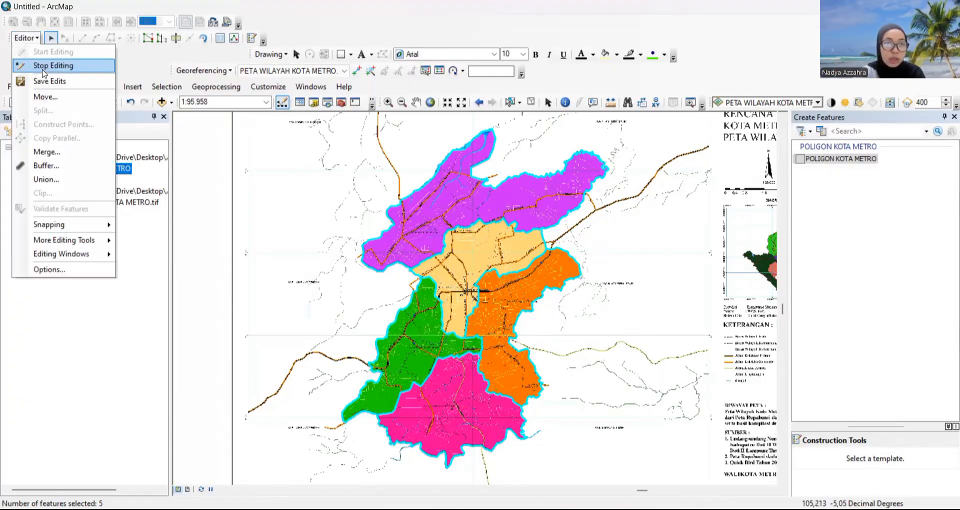
pyautogui.click(40, 63)
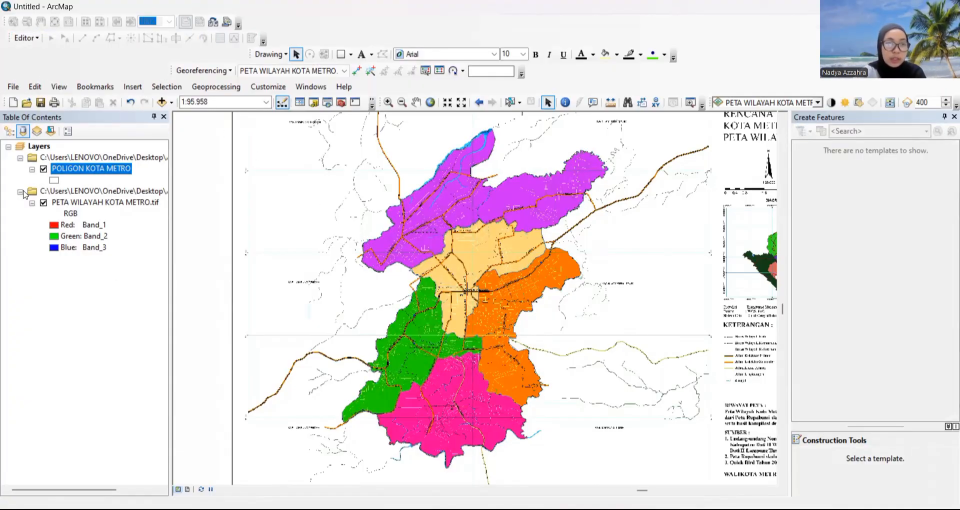
# - Unpin the Create Features window and hide the PETA WILAYAH KOTA METRO.tif layer
pyautogui.click(944, 119)
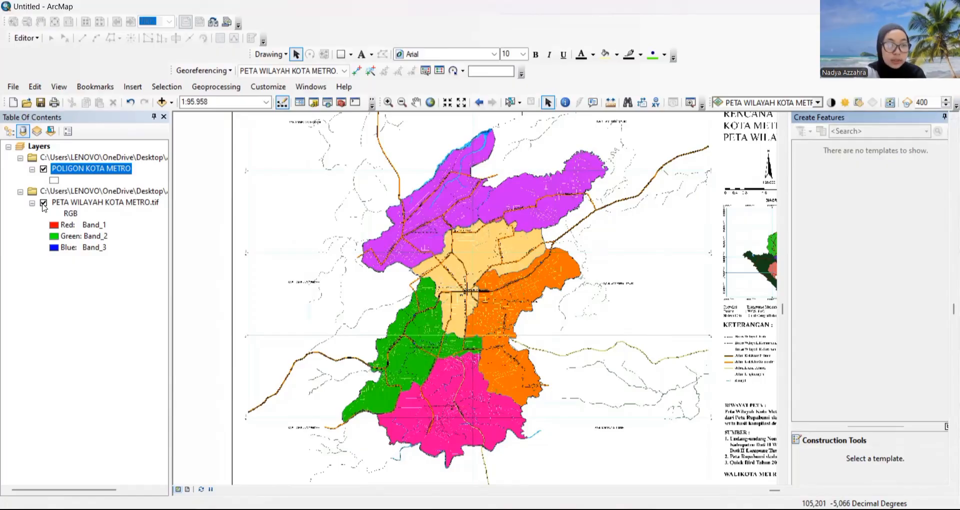
pyautogui.click(43, 203)
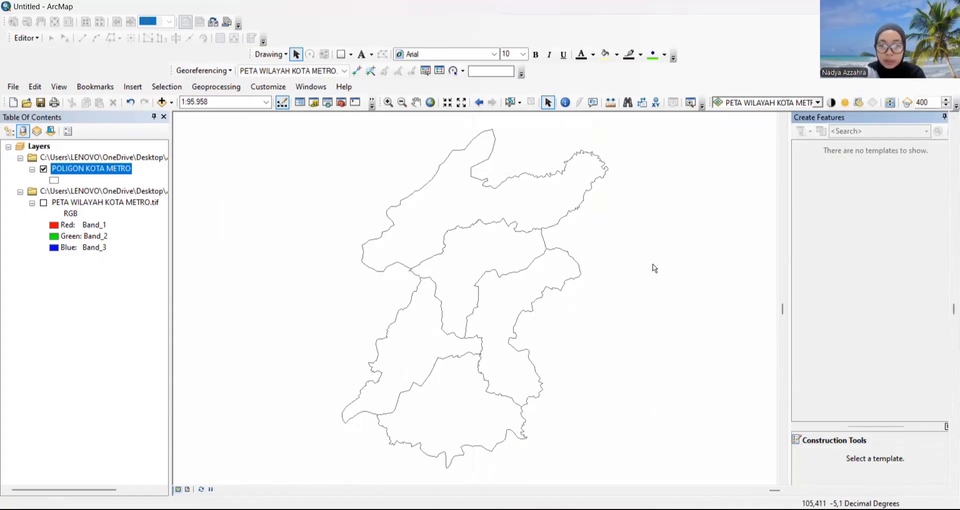
# - Add a Text field named KECAMATAN with length 50 to the POLIGON KOTA METRO attribute table
pyautogui.rightClick(94, 171)
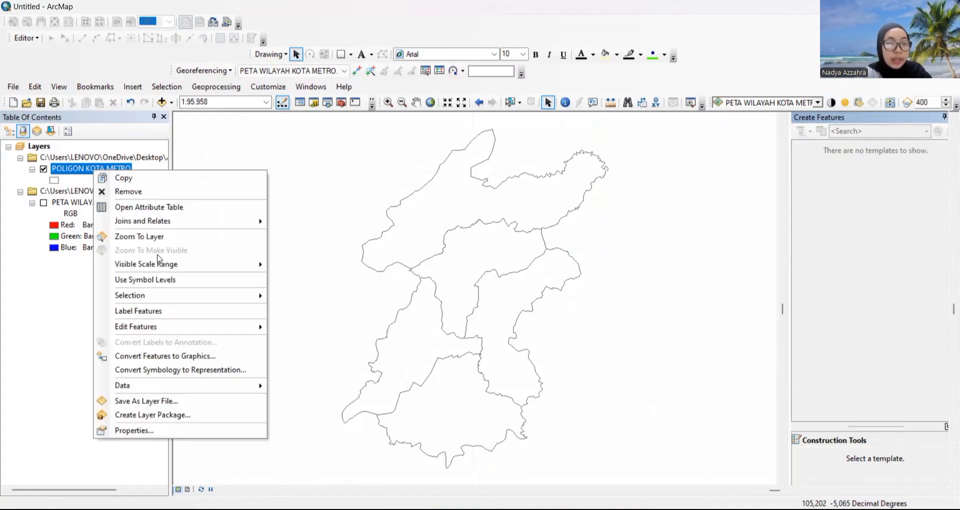
pyautogui.click(192, 209)
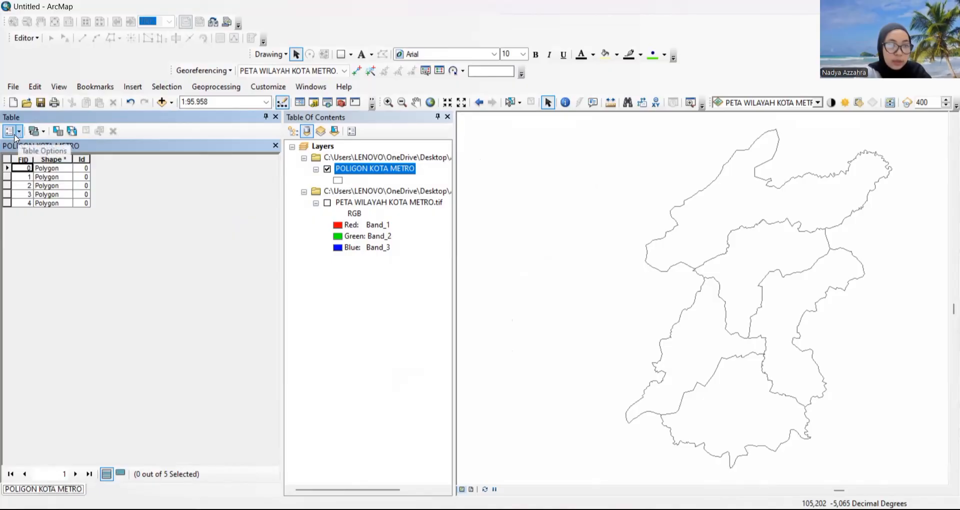
pyautogui.click(13, 133)
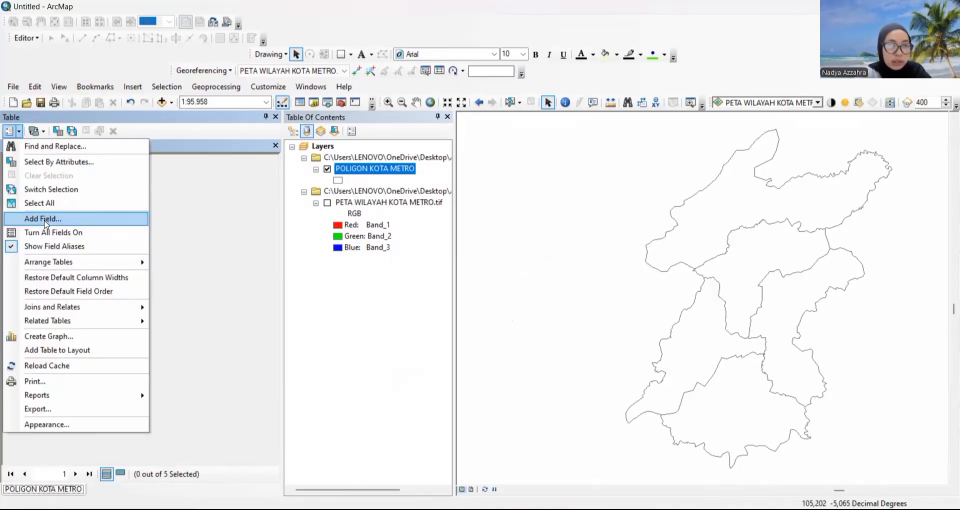
pyautogui.click(45, 220)
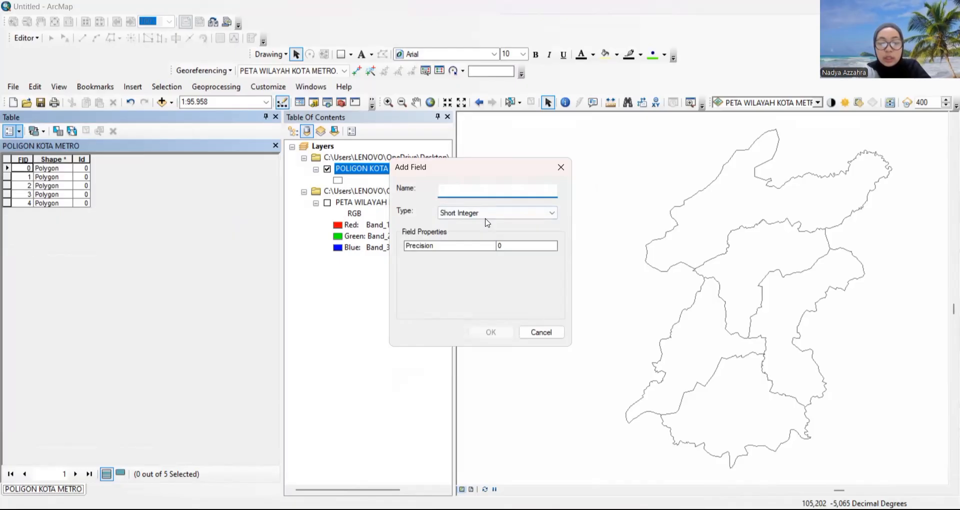
pyautogui.write('KECAMATAN')
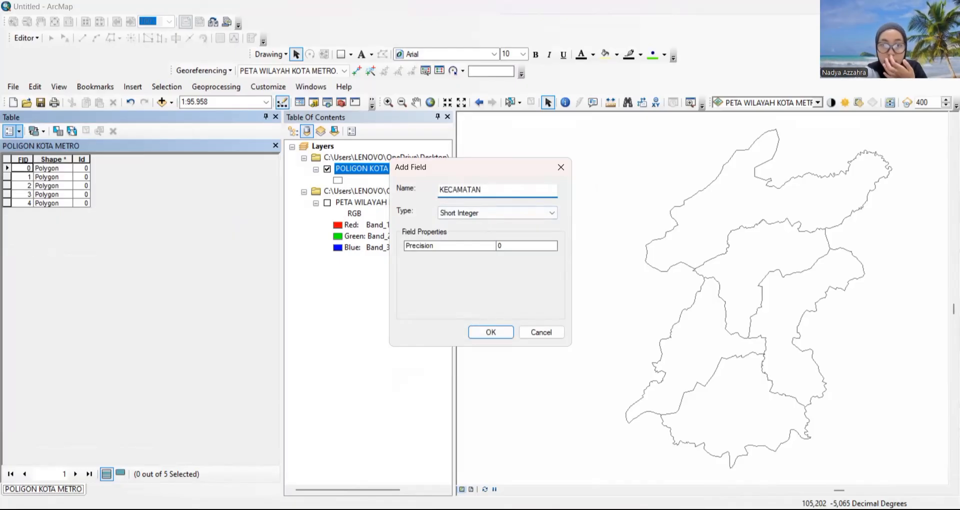
pyautogui.click(545, 212)
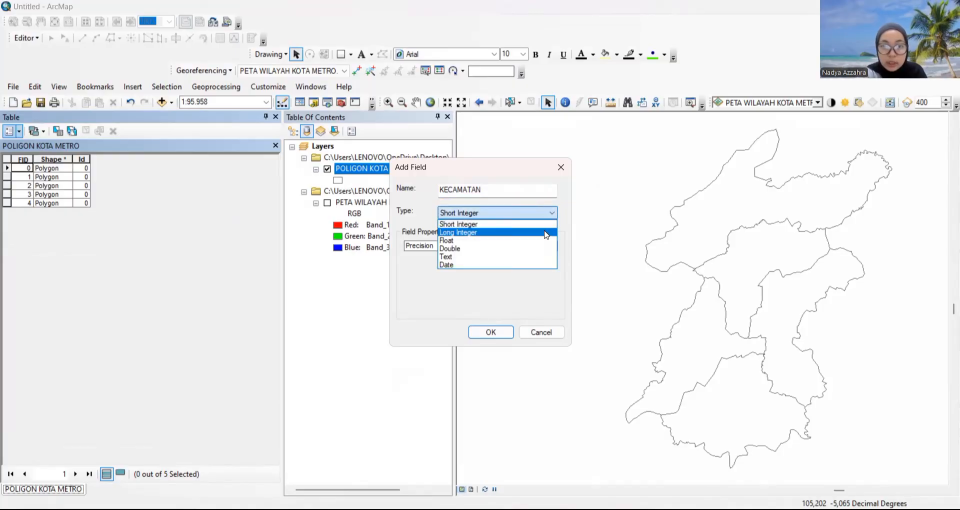
pyautogui.click(535, 257)
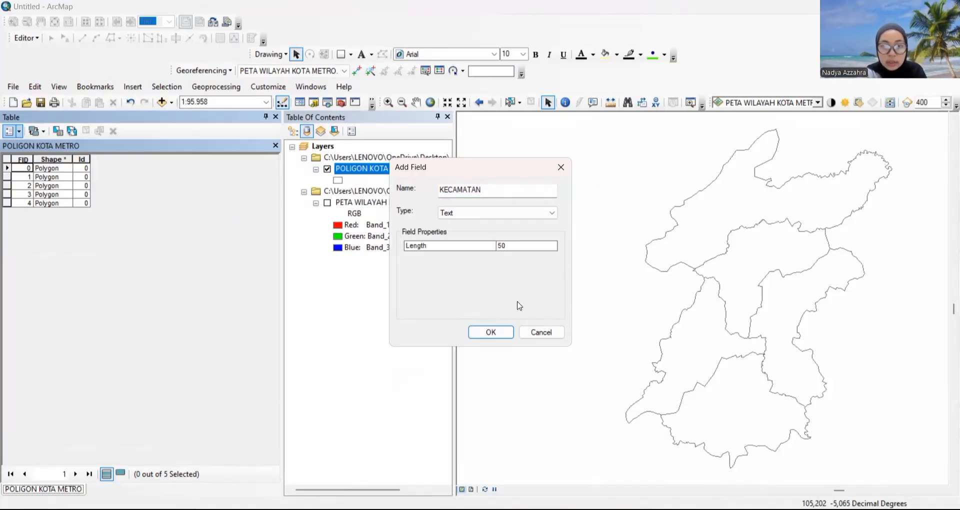
pyautogui.click(501, 342)
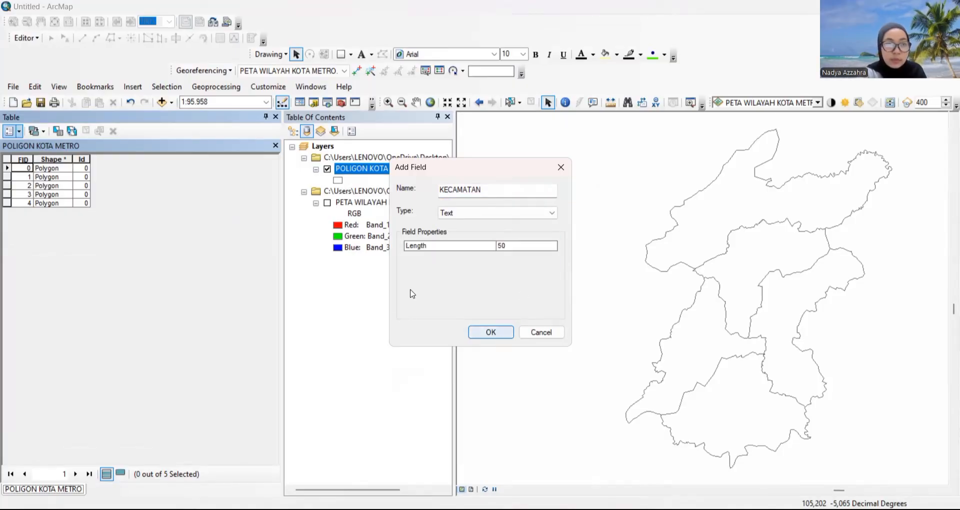
# - Select the first two attribute records in turn to identify their district polygons on the map
pyautogui.click(6, 168)
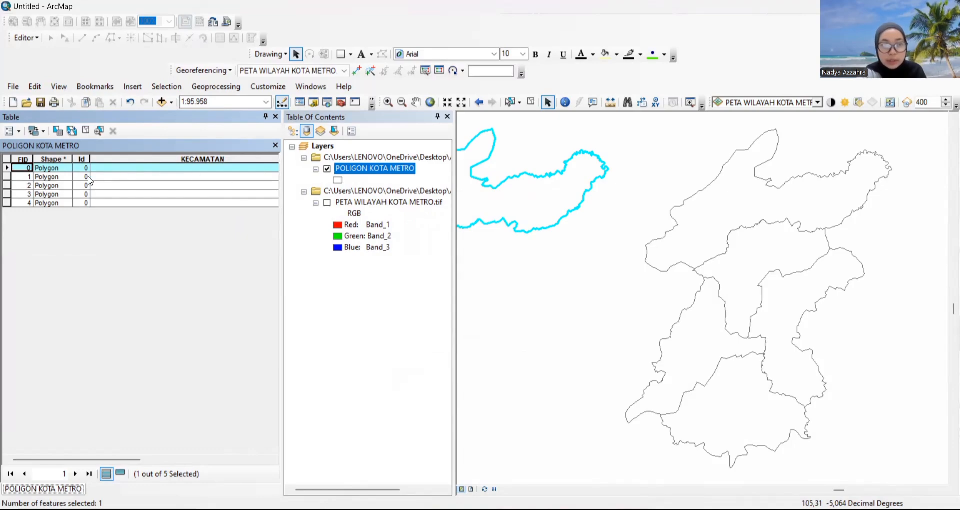
pyautogui.click(6, 177)
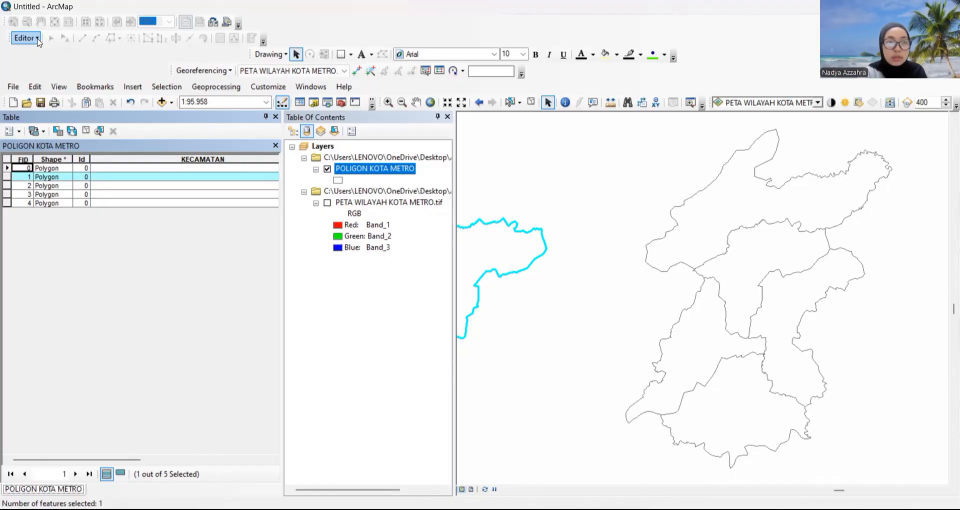
pyautogui.click(447, 117)
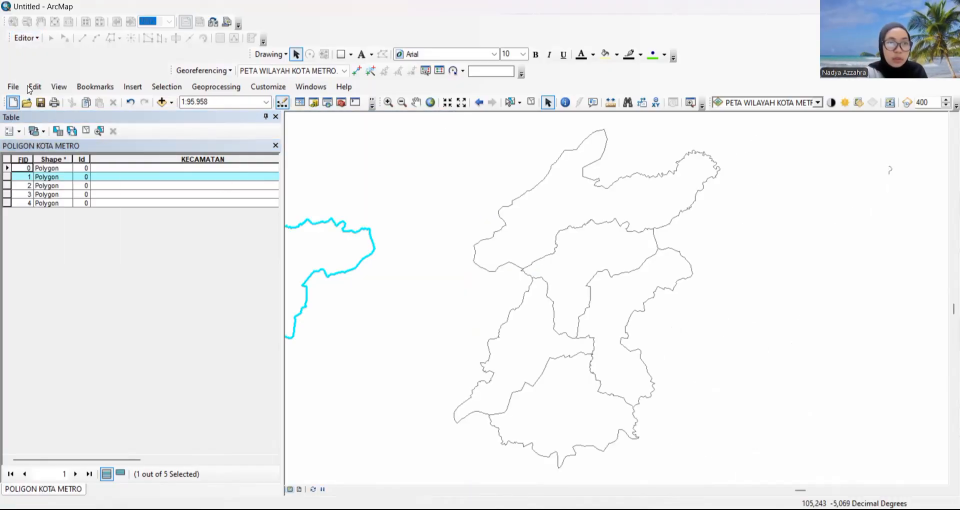
pyautogui.click(275, 116)
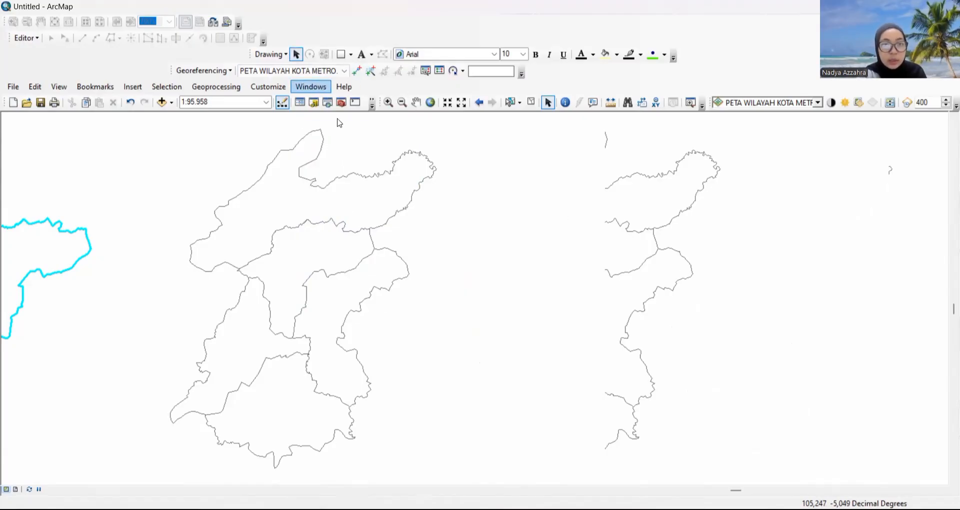
pyautogui.click(311, 87)
pyautogui.click(344, 142)
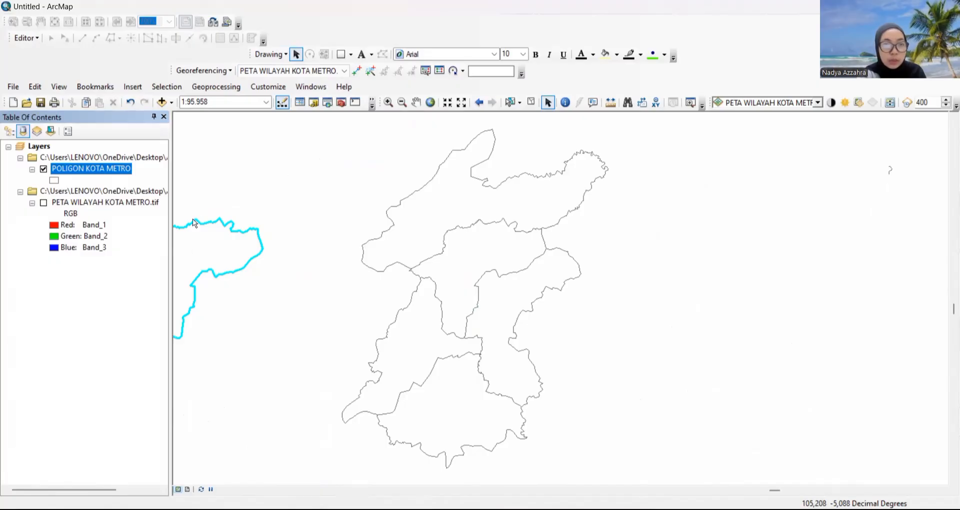
pyautogui.rightClick(95, 168)
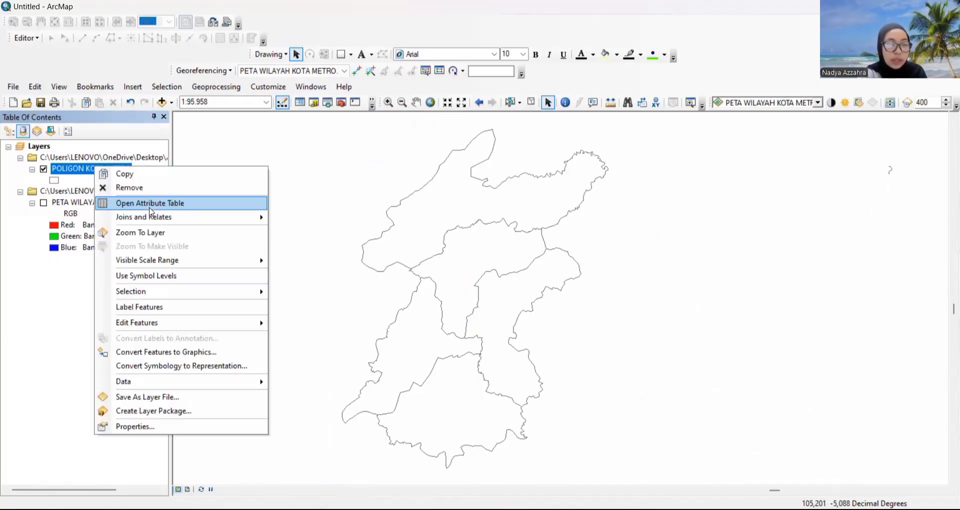
pyautogui.click(150, 203)
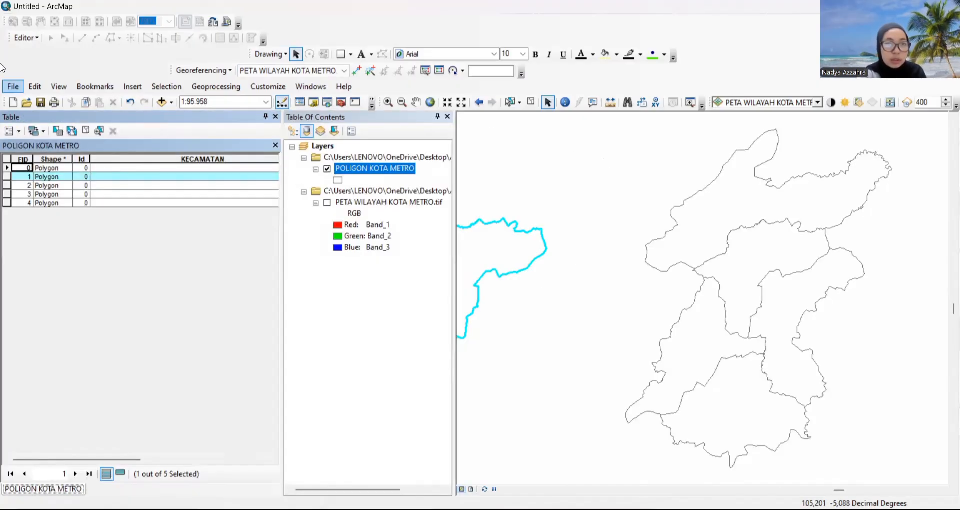
# - Start an edit session and enter Metro Utara as the KECAMATAN value of the first record
pyautogui.click(31, 39)
pyautogui.click(37, 45)
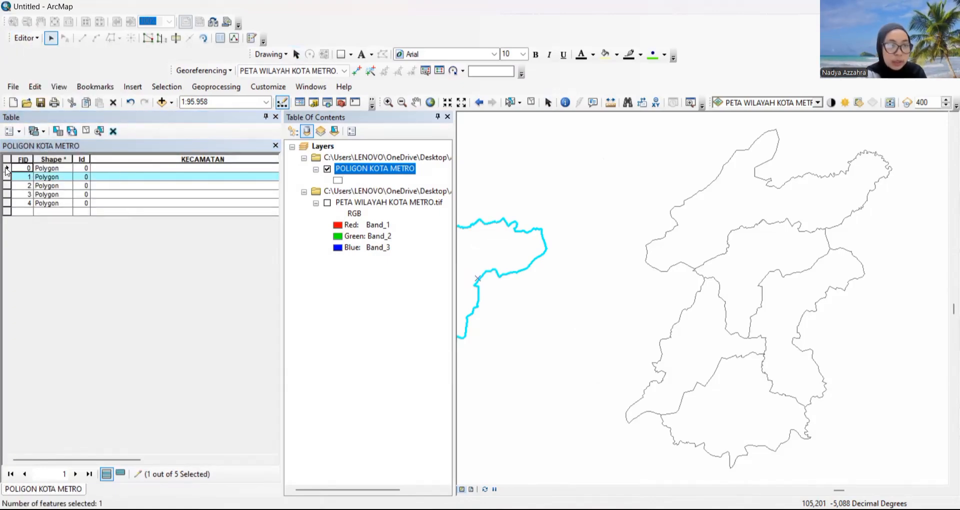
pyautogui.click(6, 168)
pyautogui.click(164, 170)
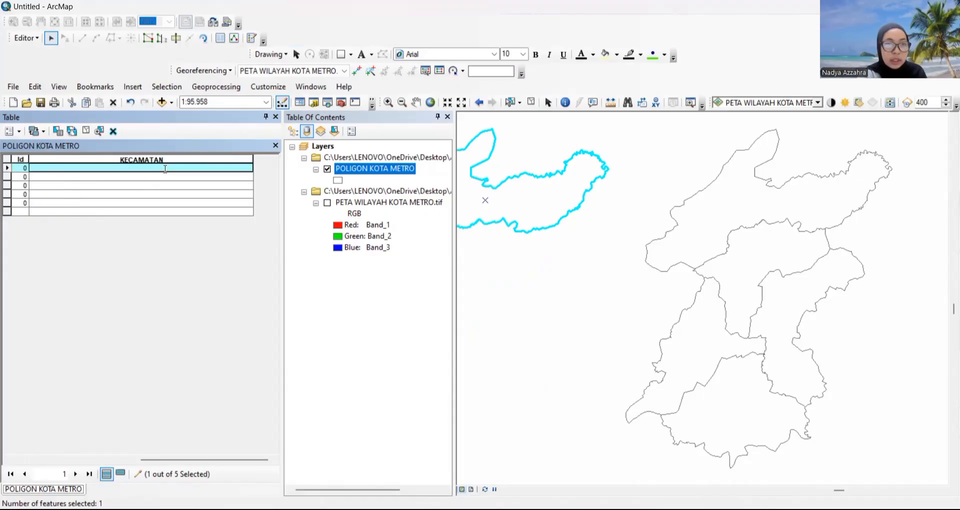
pyautogui.write('m')
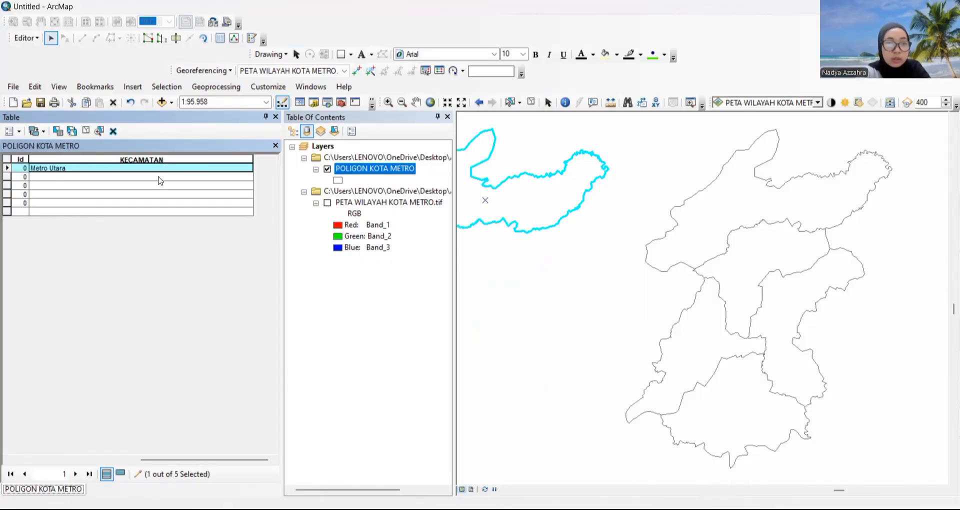
# - Enter Metro Pusat and Metro Timur as the KECAMATAN values of the second and third records
pyautogui.click(6, 177)
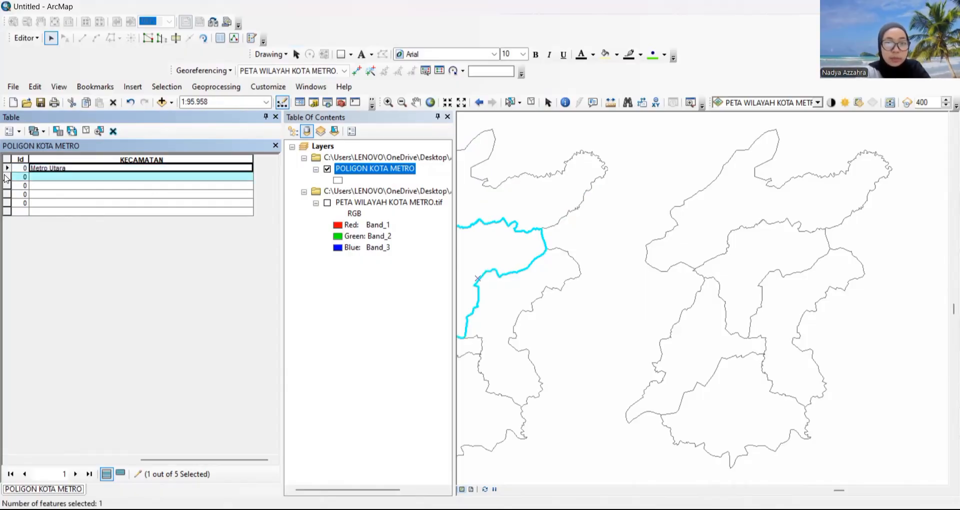
pyautogui.click(41, 177)
pyautogui.write('Metro Pusat')
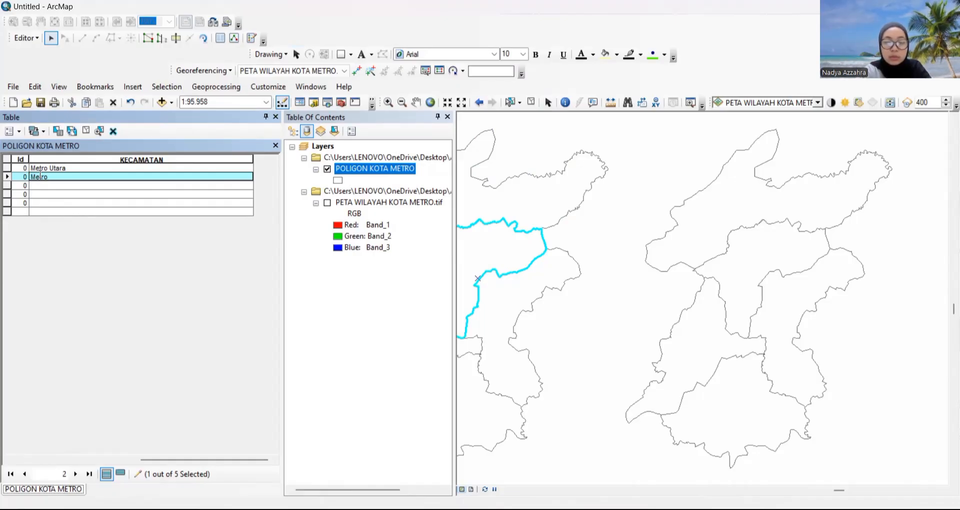
pyautogui.click(5, 186)
pyautogui.click(40, 186)
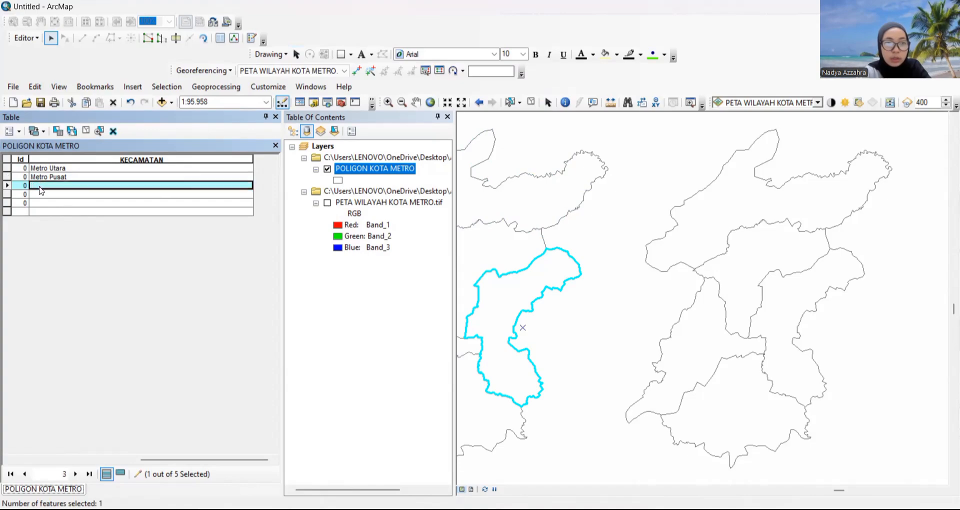
pyautogui.write('Metro Timur')
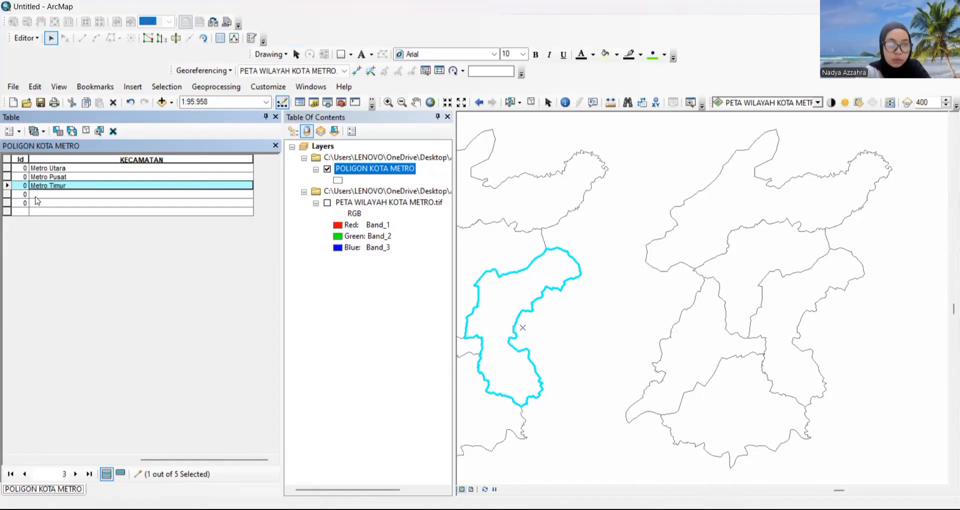
# - Enter Metro Barat and Metro Selatan as the KECAMATAN values of the fourth and fifth records
pyautogui.click(7, 195)
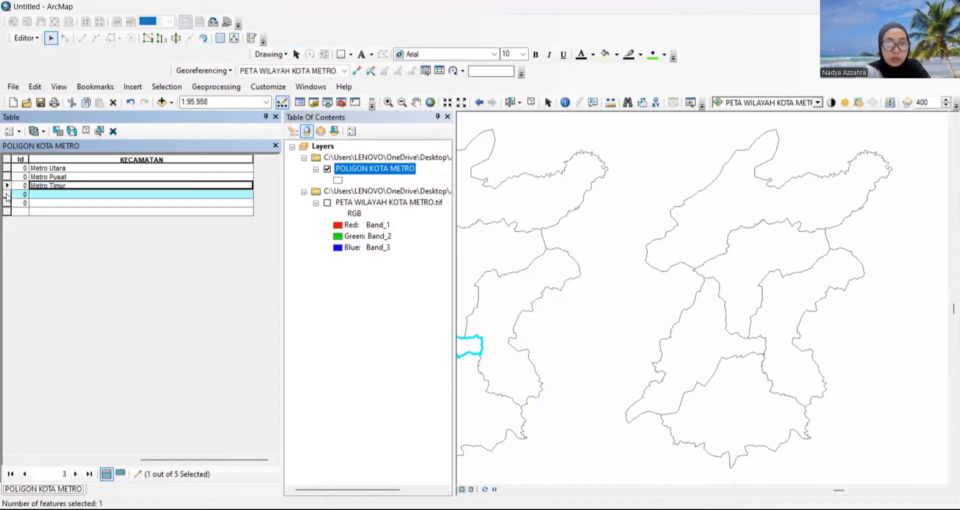
pyautogui.click(42, 194)
pyautogui.write('Metro Barat')
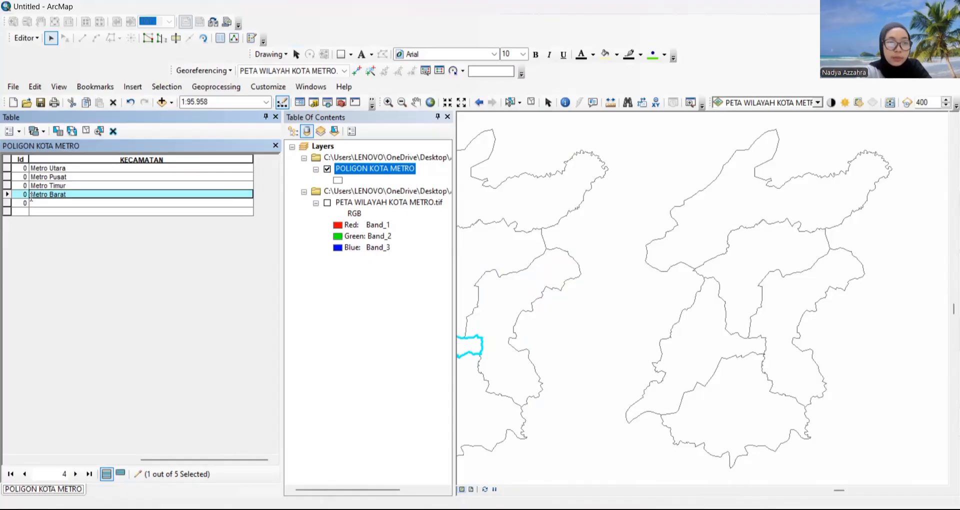
pyautogui.click(7, 204)
pyautogui.click(32, 203)
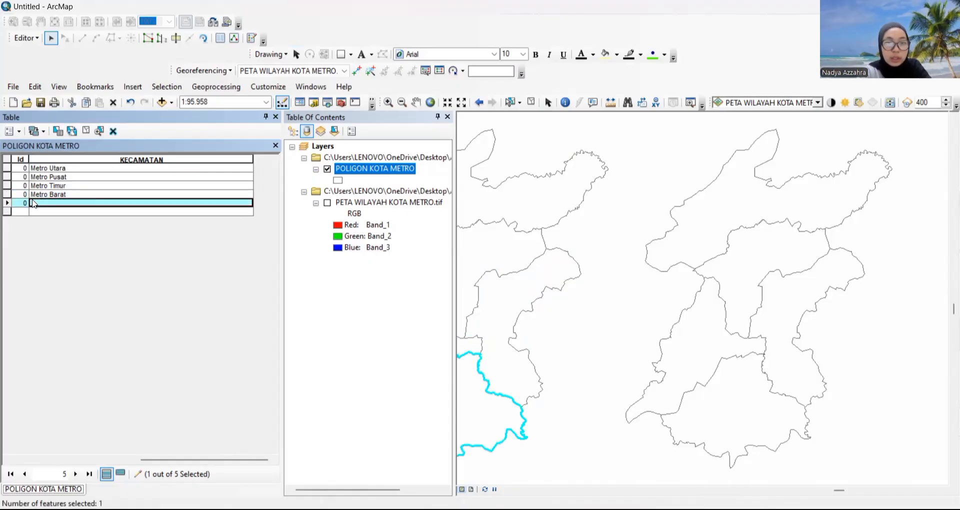
pyautogui.click(33, 203)
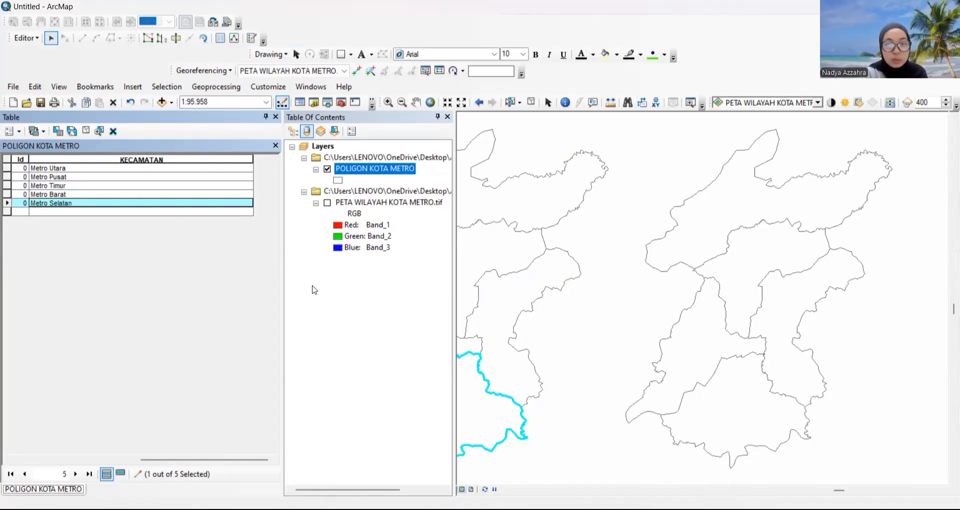
# - Save the attribute edits and close the POLIGON KOTA METRO attribute table
pyautogui.click(36, 45)
pyautogui.click(52, 80)
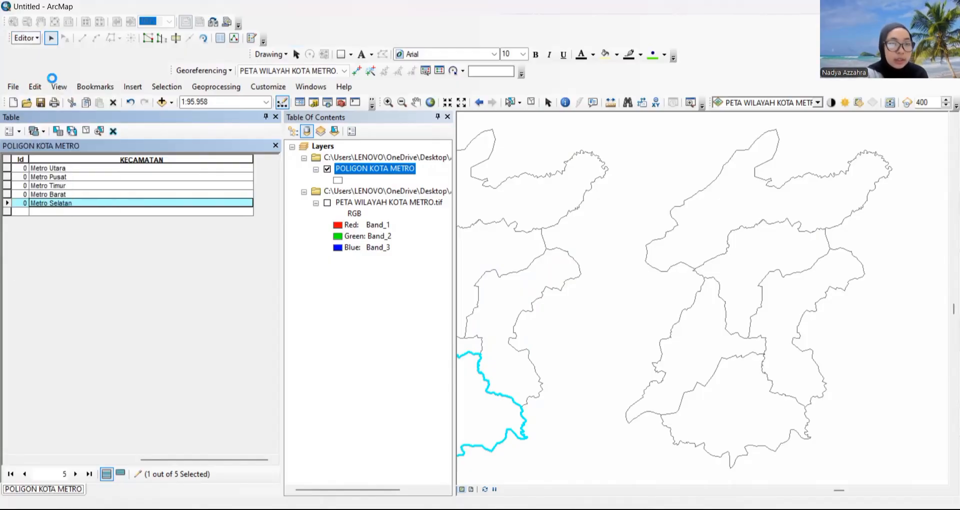
pyautogui.click(276, 146)
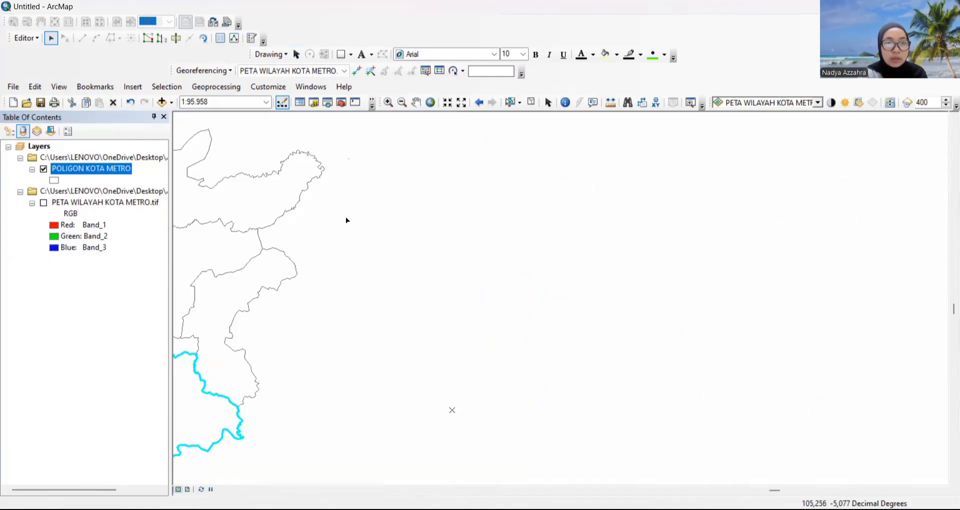
# - Set the POLIGON KOTA METRO layer's symbology to unique-value categories based on the KECAMATAN field
pyautogui.click(416, 105)
pyautogui.moveTo(262, 200); pyautogui.dragTo(525, 219)
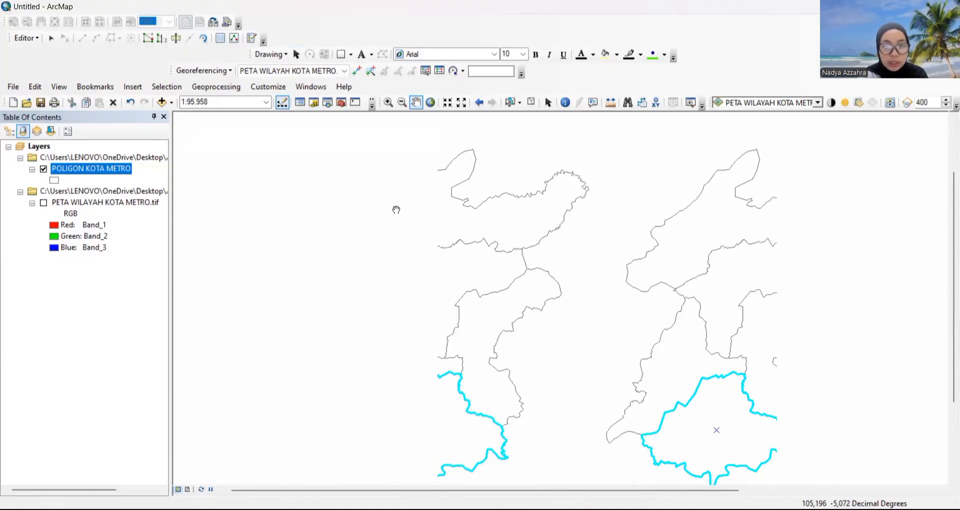
pyautogui.rightClick(115, 173)
pyautogui.click(152, 238)
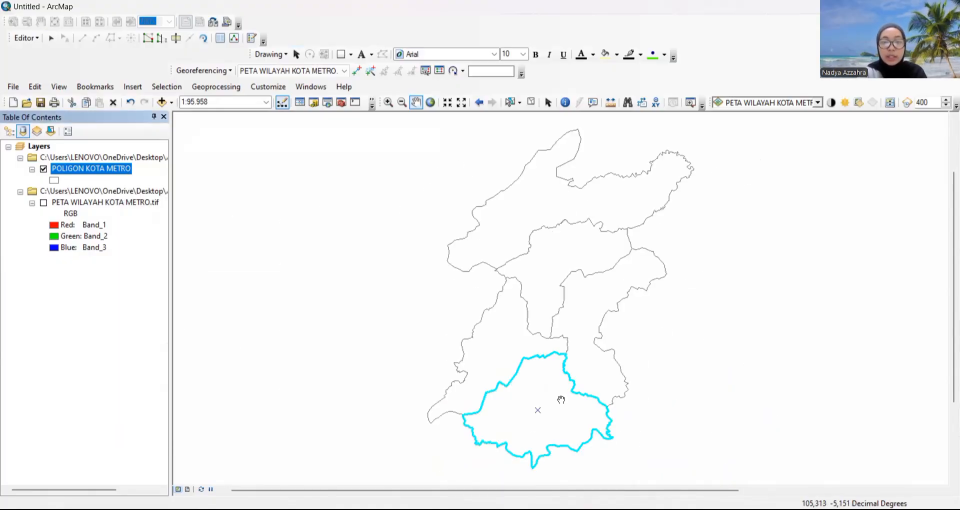
pyautogui.rightClick(70, 173)
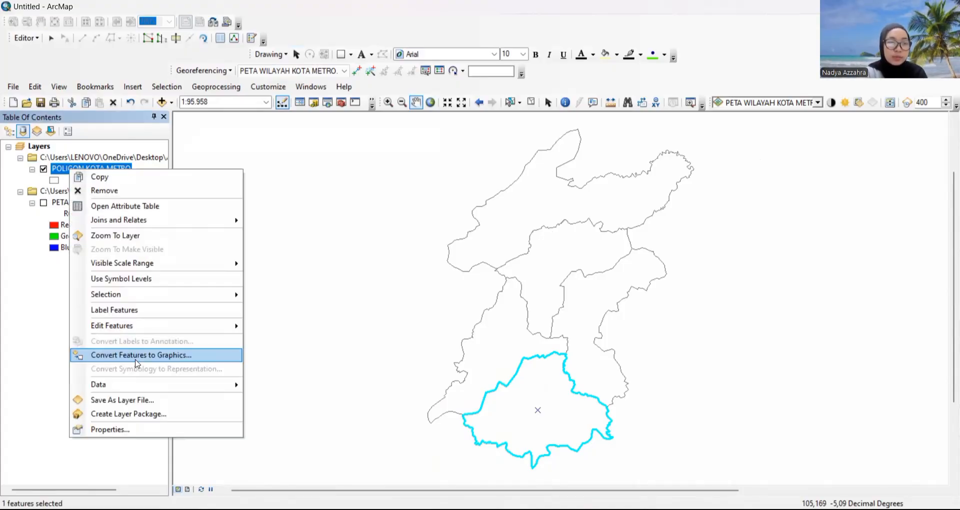
pyautogui.click(148, 433)
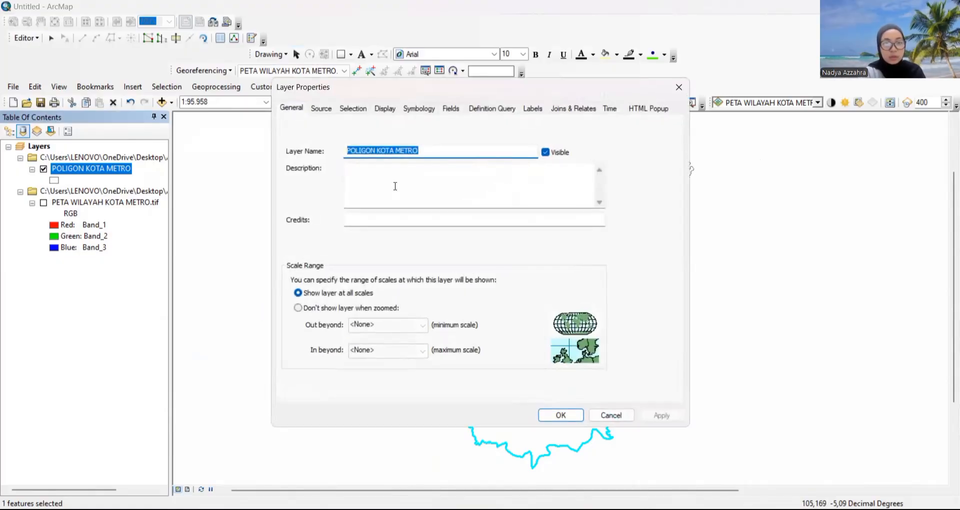
pyautogui.click(410, 109)
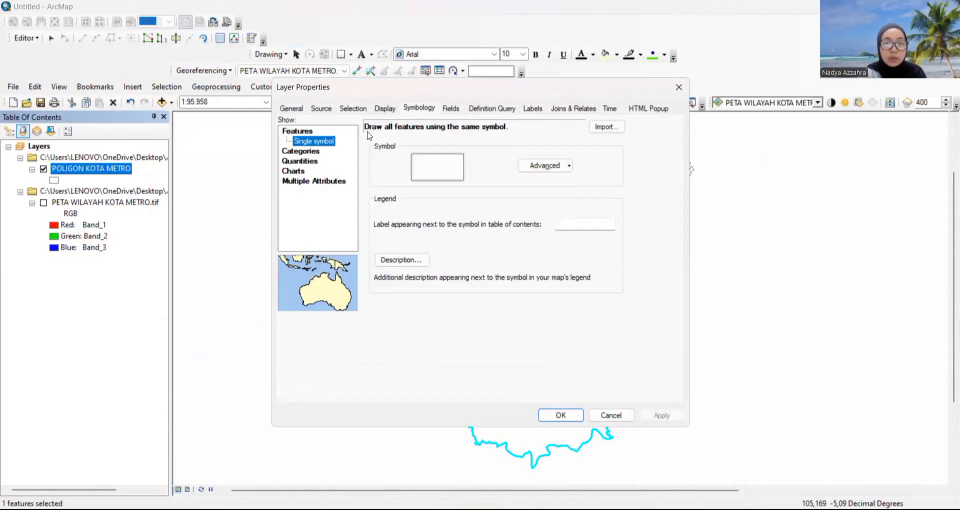
pyautogui.click(317, 155)
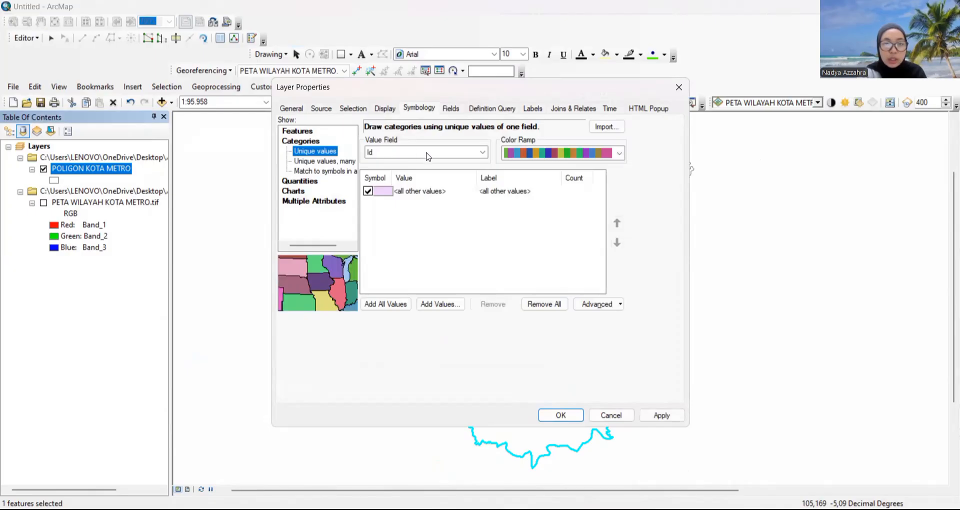
pyautogui.click(479, 153)
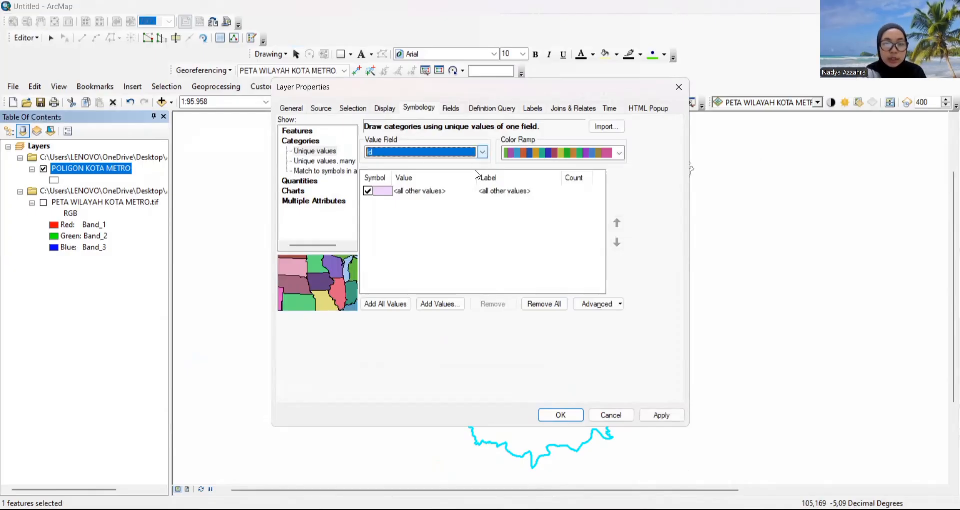
pyautogui.click(474, 171)
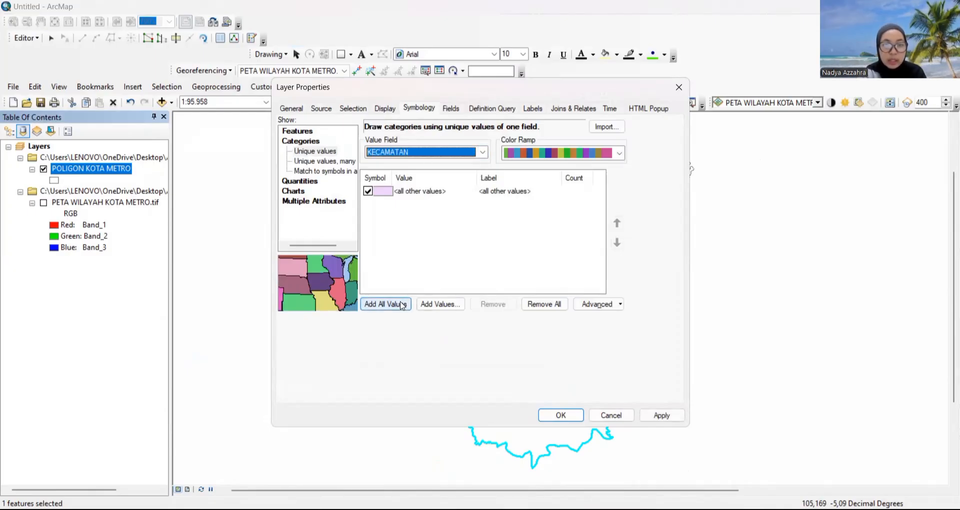
# - Add all KECAMATAN values to the symbol list and apply the categorized symbology to the layer
pyautogui.click(403, 305)
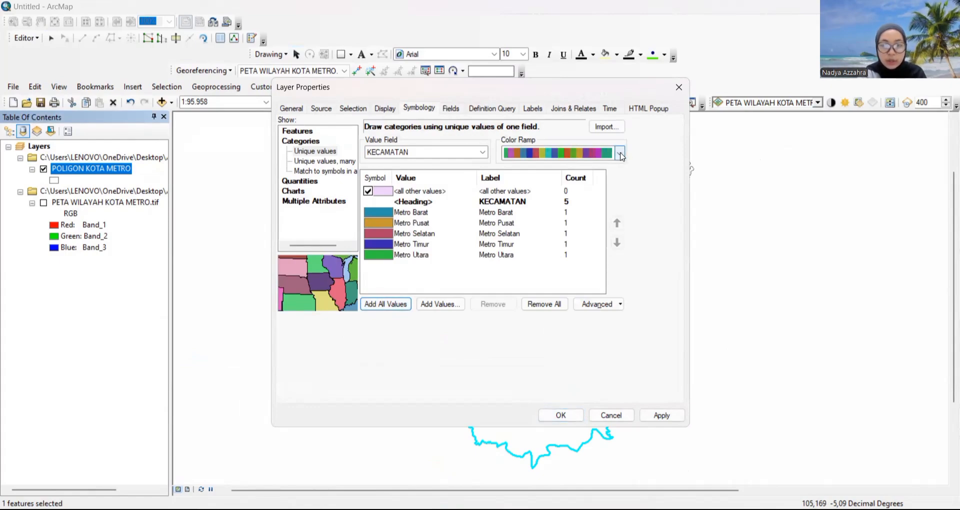
pyautogui.click(620, 153)
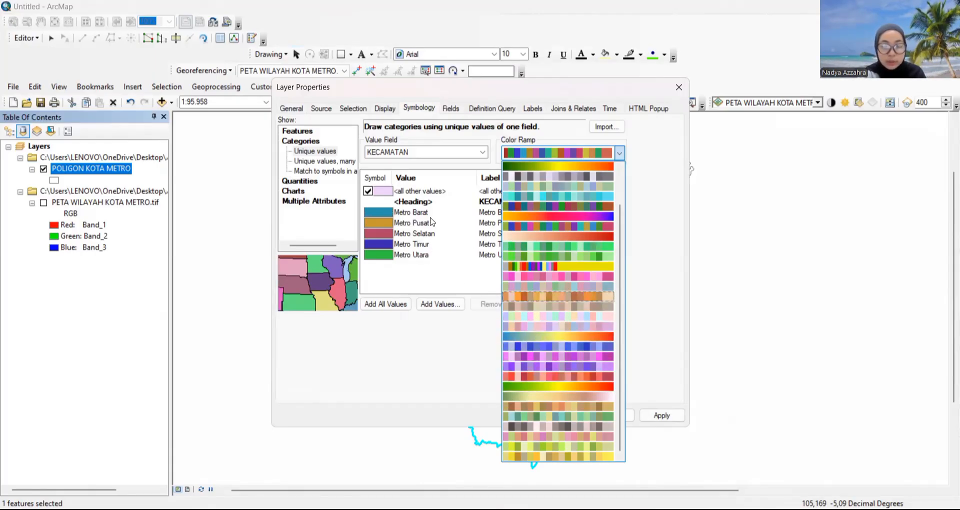
pyautogui.click(451, 250)
pyautogui.click(565, 417)
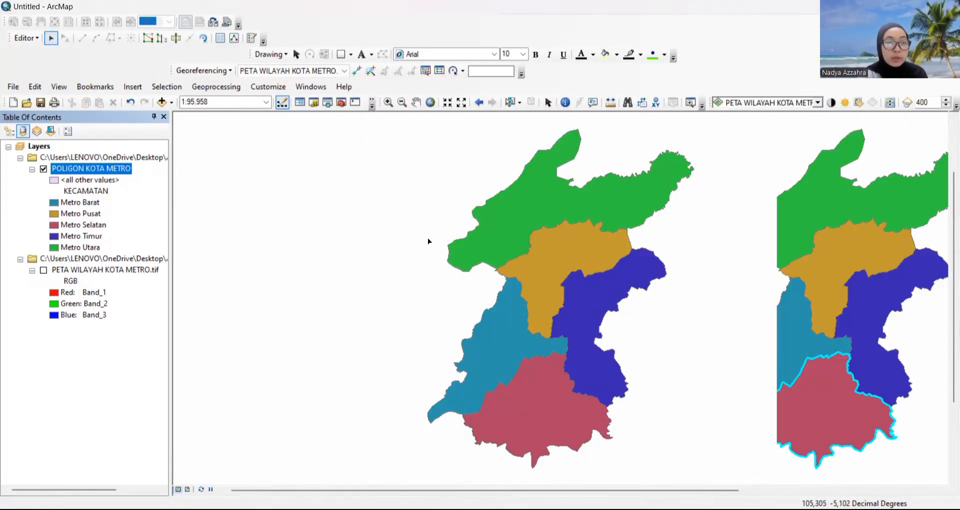
# - Set KECAMATAN as the label field in the POLIGON KOTA METRO layer properties
pyautogui.rightClick(90, 169)
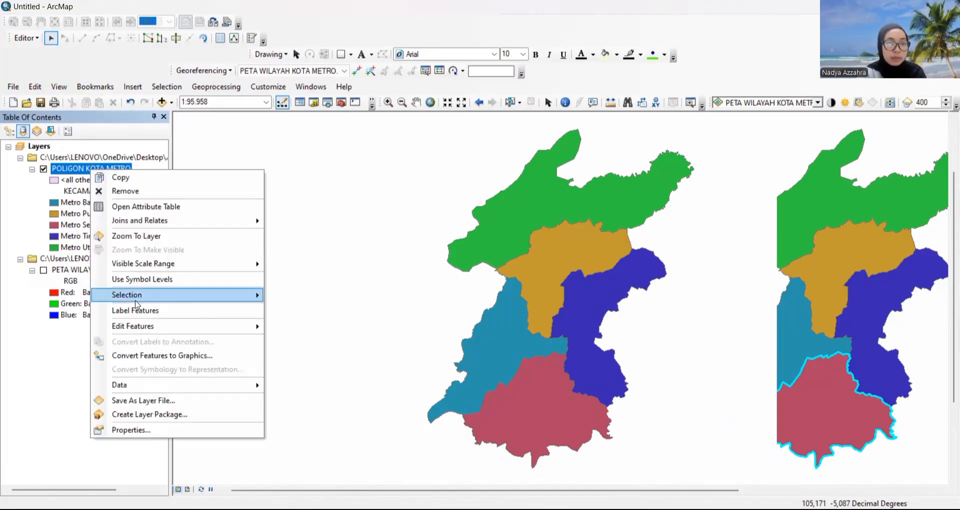
pyautogui.click(159, 428)
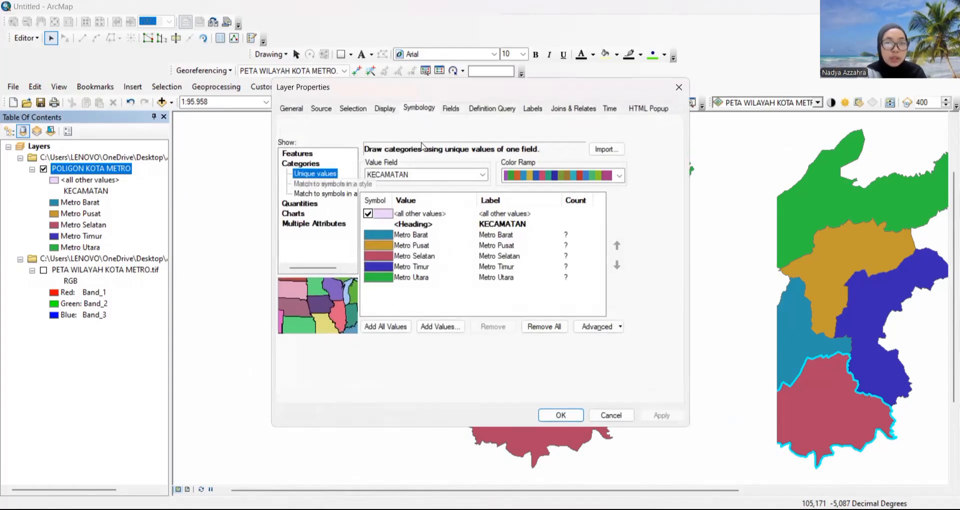
pyautogui.click(533, 109)
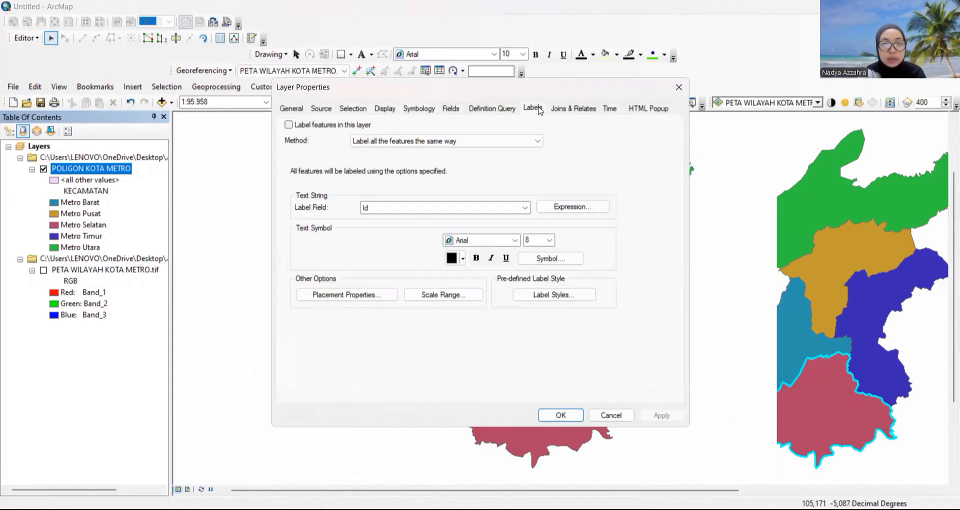
pyautogui.click(525, 207)
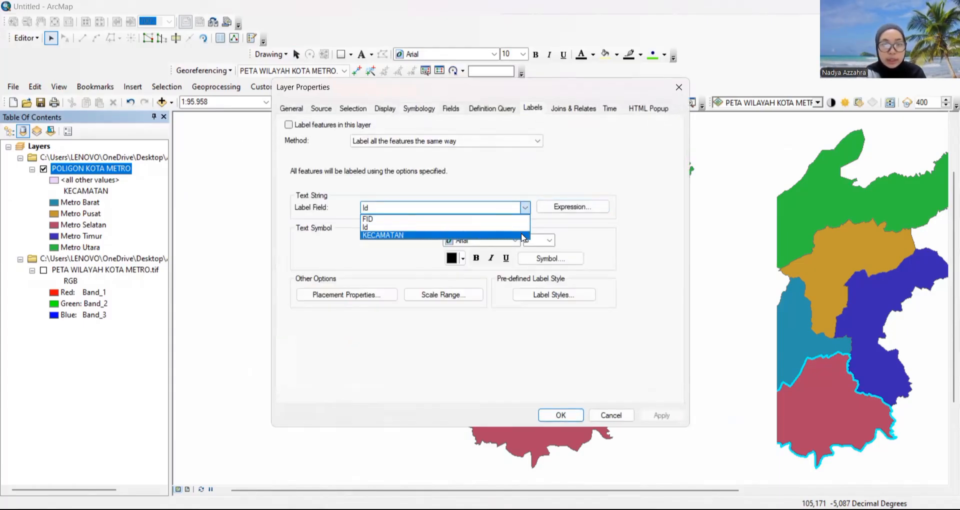
pyautogui.click(523, 235)
# - Format the label text as bold Times New Roman and apply the label settings
pyautogui.click(515, 240)
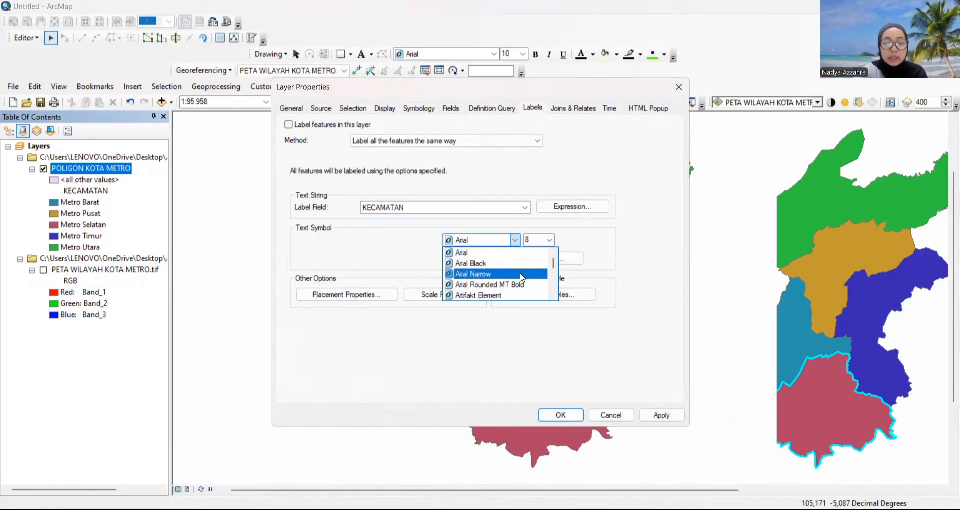
pyautogui.write('ti')
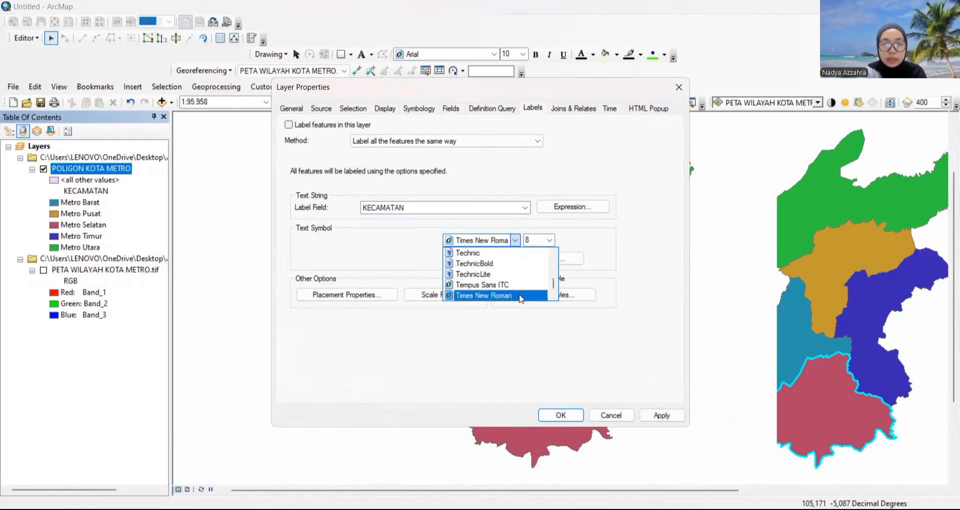
pyautogui.click(520, 296)
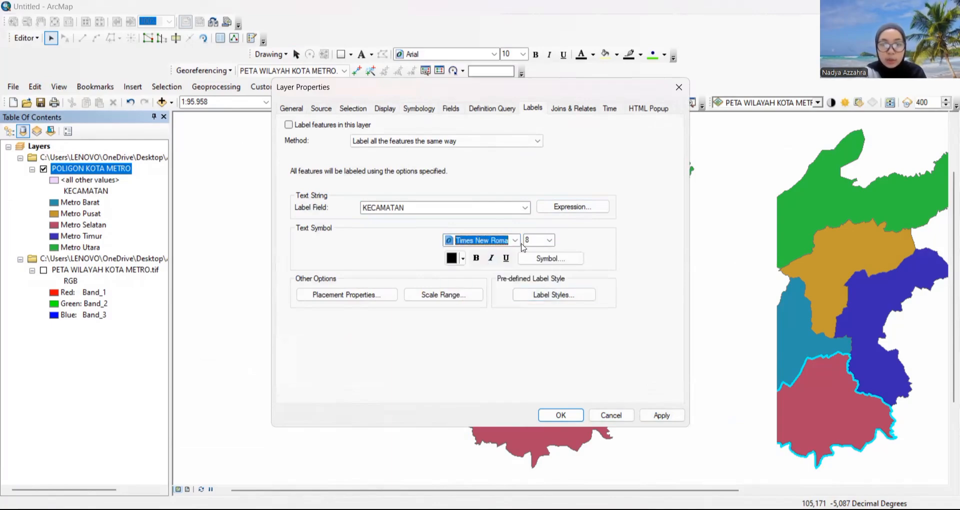
pyautogui.click(477, 258)
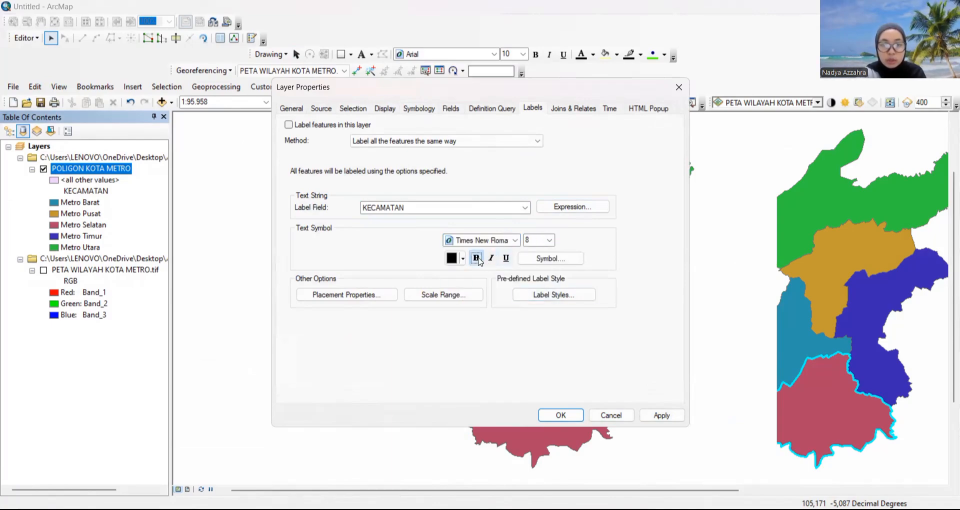
pyautogui.click(561, 416)
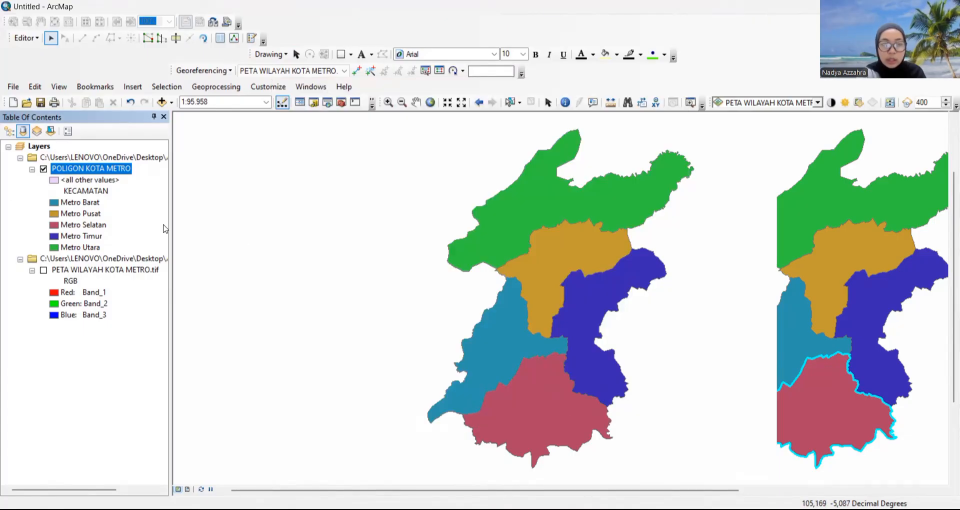
# - Turn on feature labels for the POLIGON KOTA METRO layer and stop the edit session
pyautogui.rightClick(125, 169)
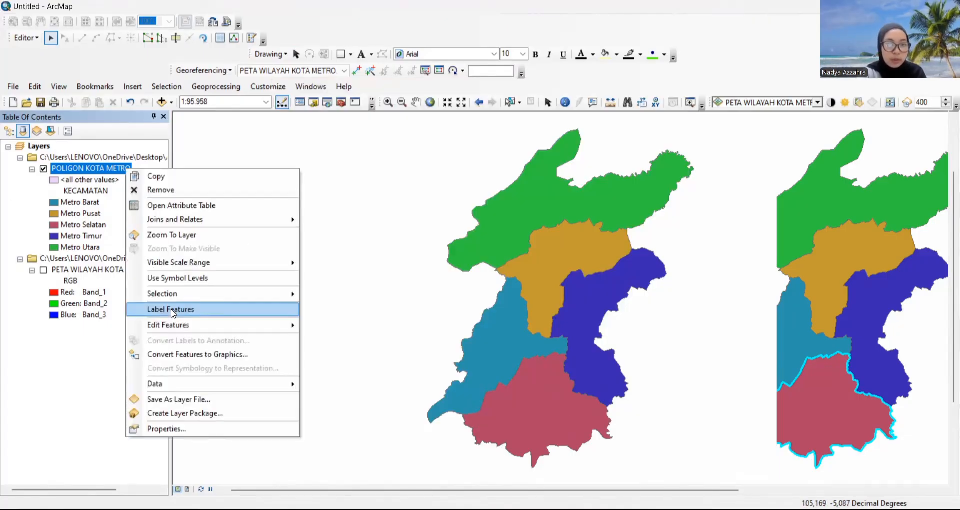
pyautogui.click(165, 310)
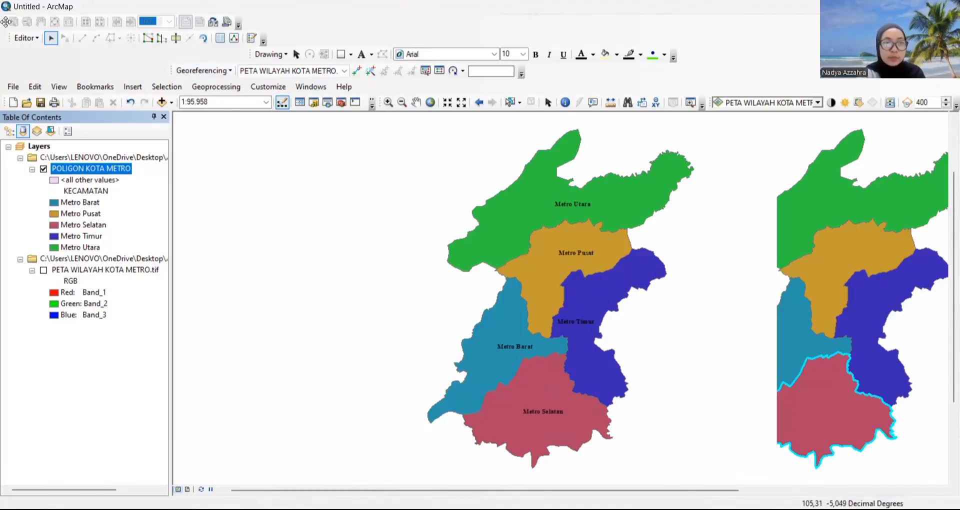
pyautogui.click(23, 38)
pyautogui.click(50, 66)
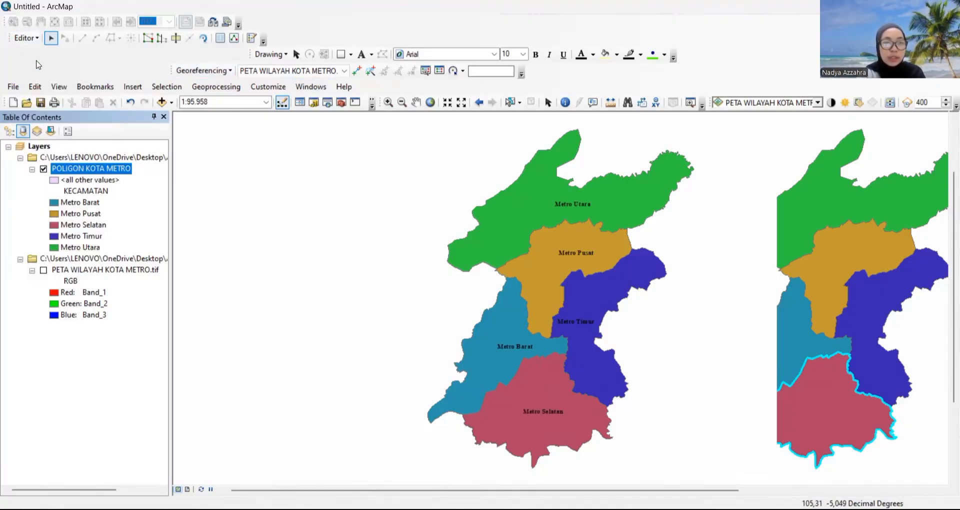
pyautogui.rightClick(104, 173)
pyautogui.click(163, 236)
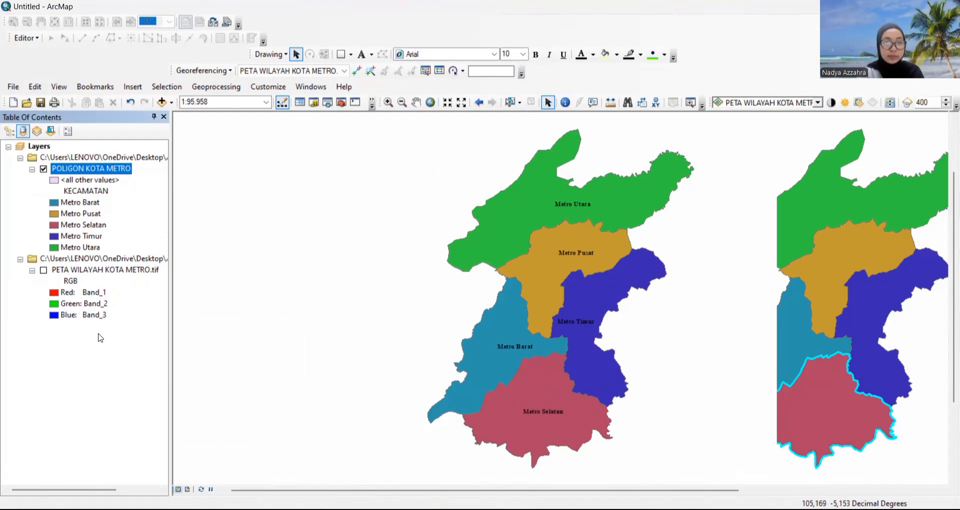
# - Set the page to A4 landscape, with map elements scaled proportionally to changes in page size
pyautogui.click(13, 87)
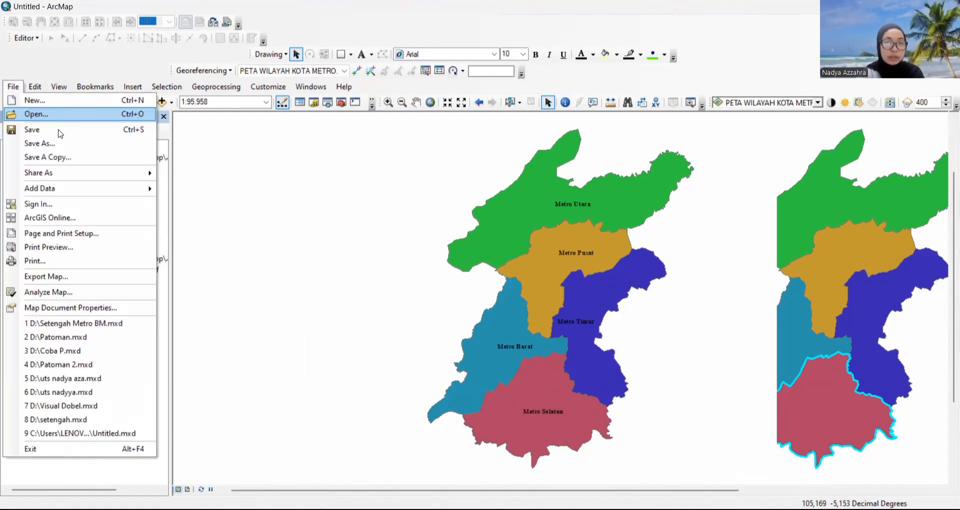
pyautogui.click(88, 234)
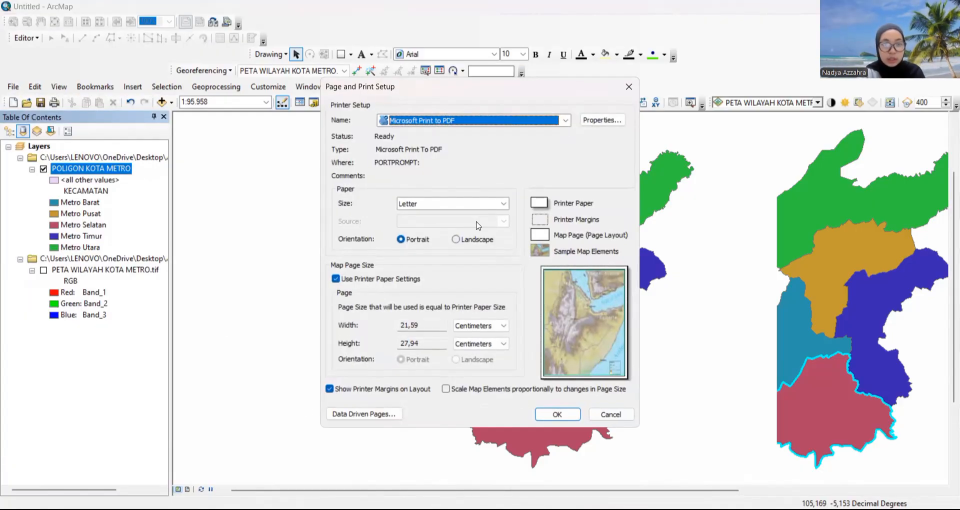
pyautogui.click(503, 204)
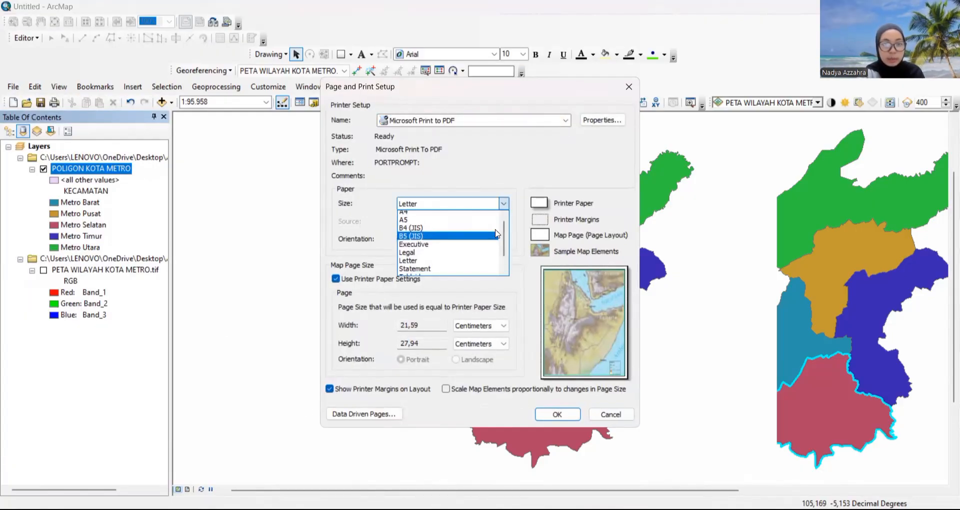
pyautogui.click(464, 223)
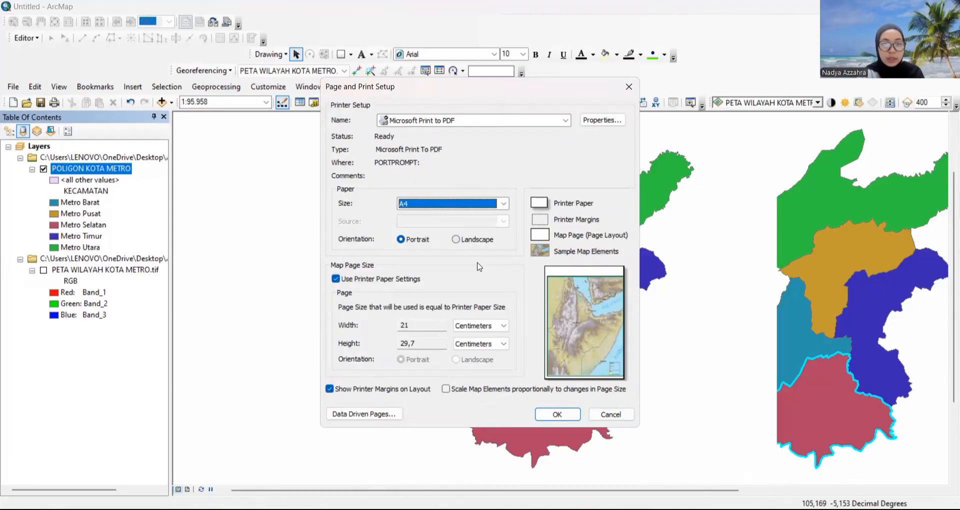
pyautogui.click(457, 239)
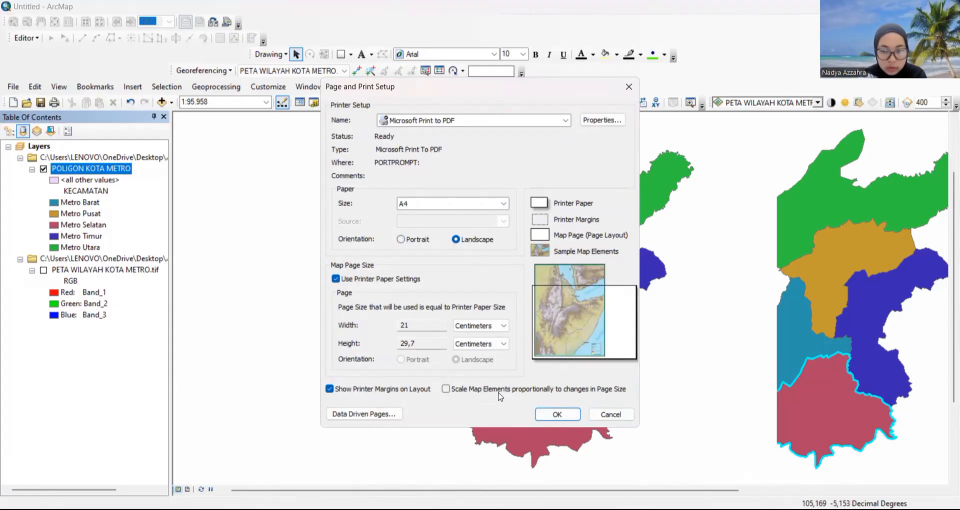
pyautogui.click(446, 389)
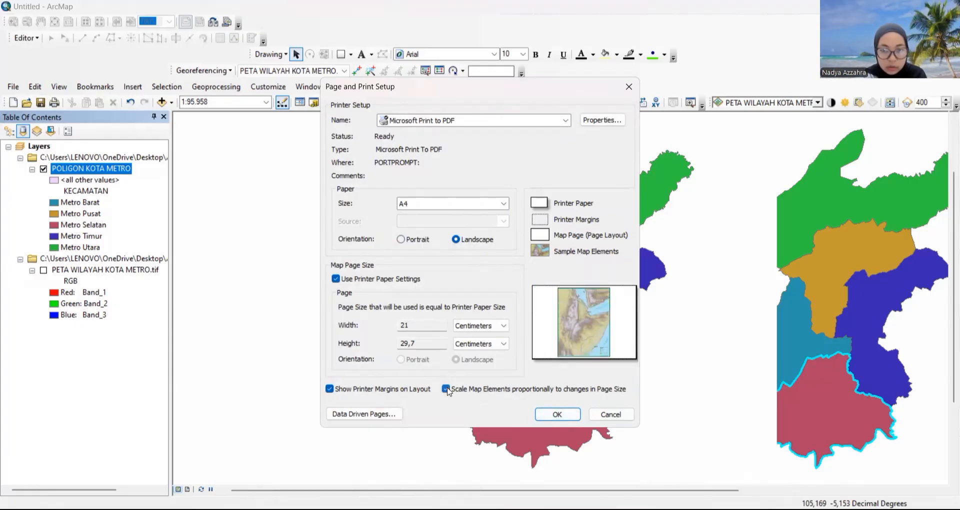
pyautogui.click(556, 415)
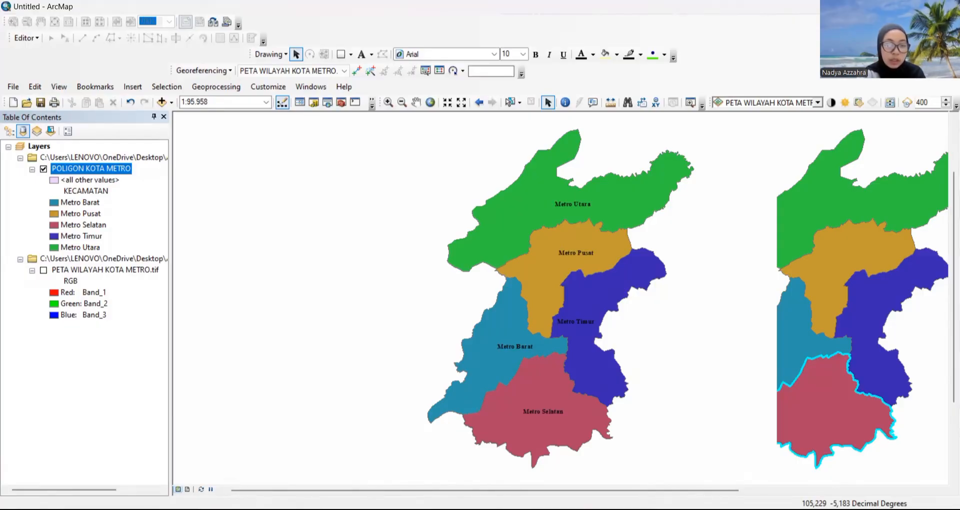
# - Switch to layout view and move the map frame to the left side of the page
pyautogui.click(186, 489)
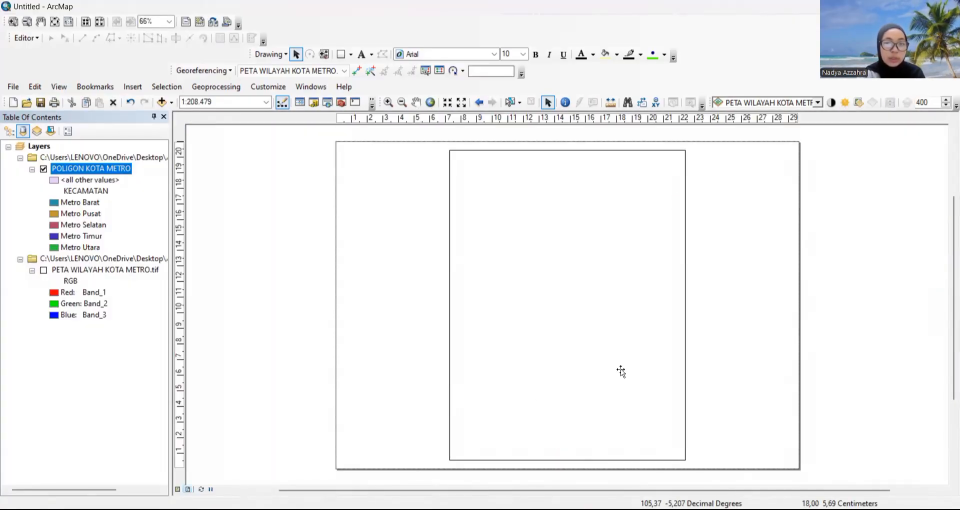
pyautogui.moveTo(552, 366); pyautogui.dragTo(510, 368)
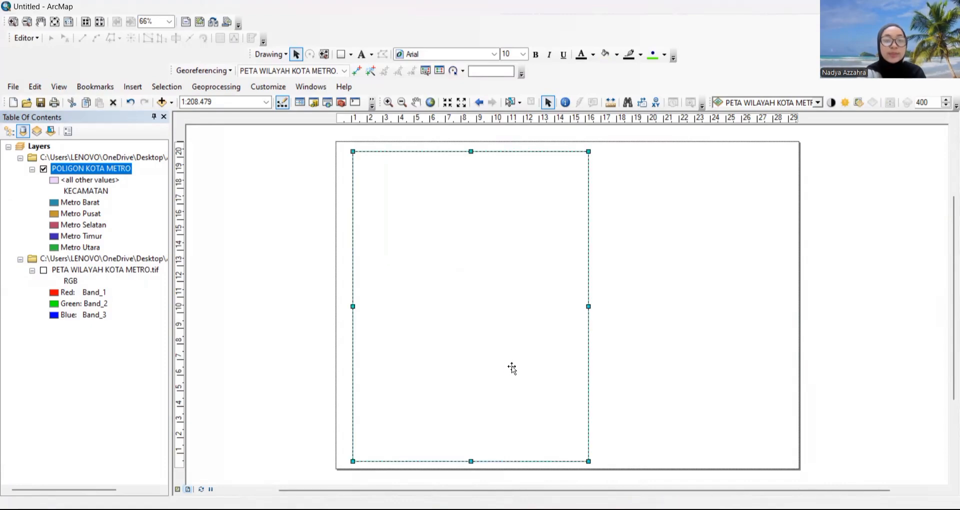
# - Zoom the map frame to the POLIGON KOTA METRO layer and pan until all five districts sit inside it
pyautogui.rightClick(90, 168)
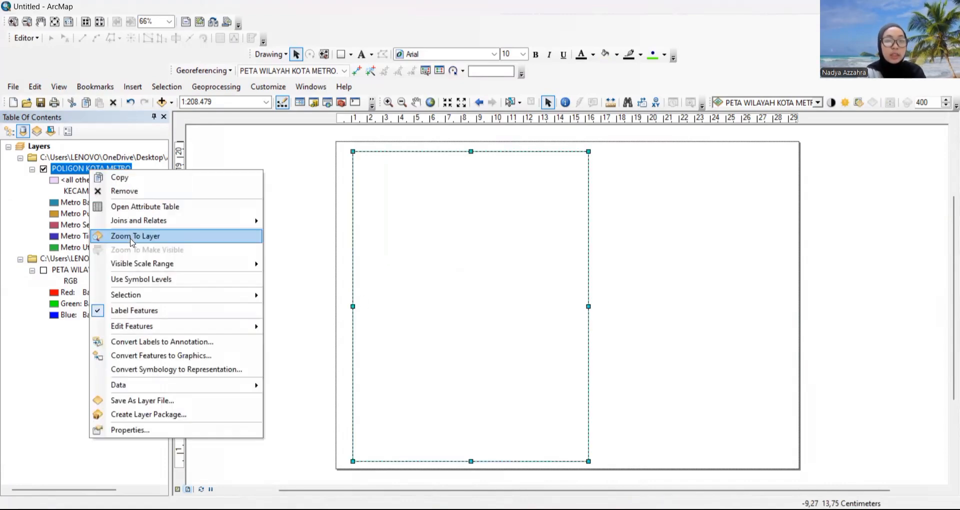
pyautogui.click(150, 230)
pyautogui.click(416, 102)
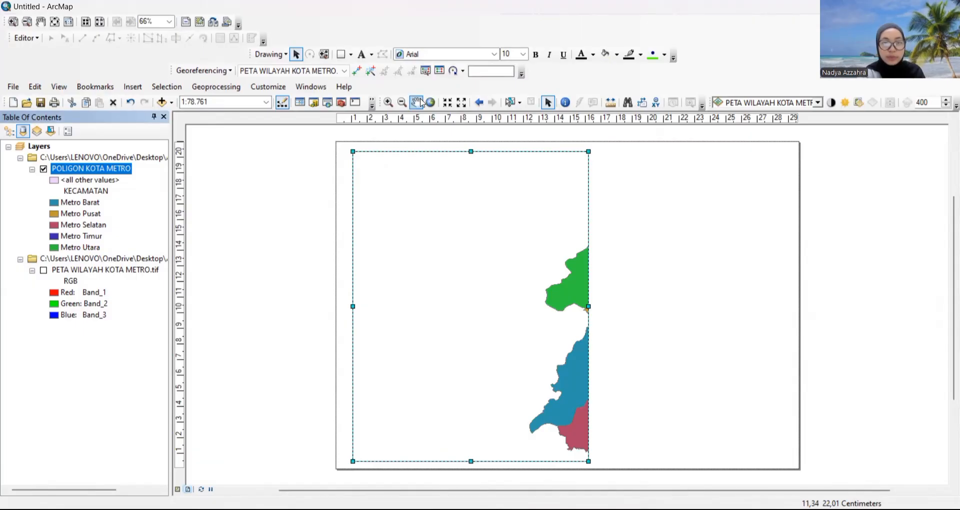
pyautogui.moveTo(559, 285); pyautogui.dragTo(438, 253)
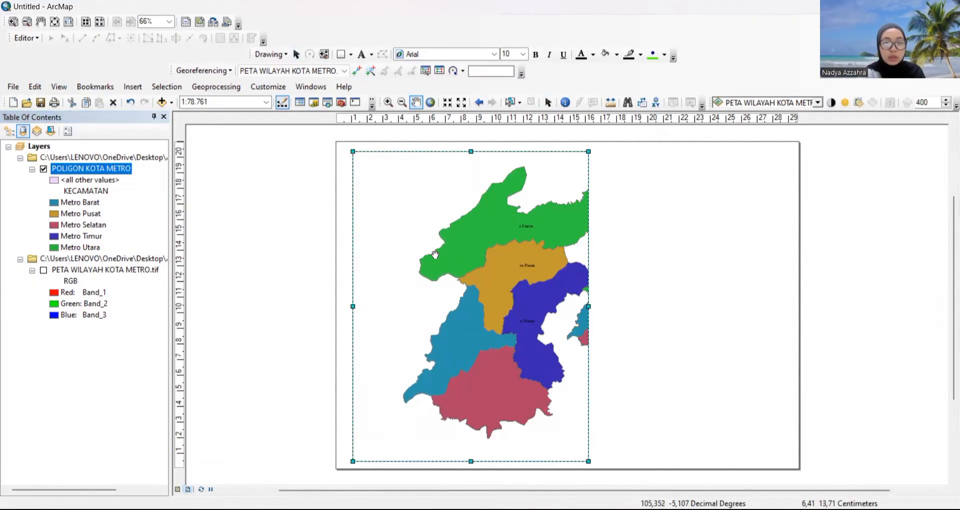
pyautogui.moveTo(496, 267); pyautogui.dragTo(470, 275)
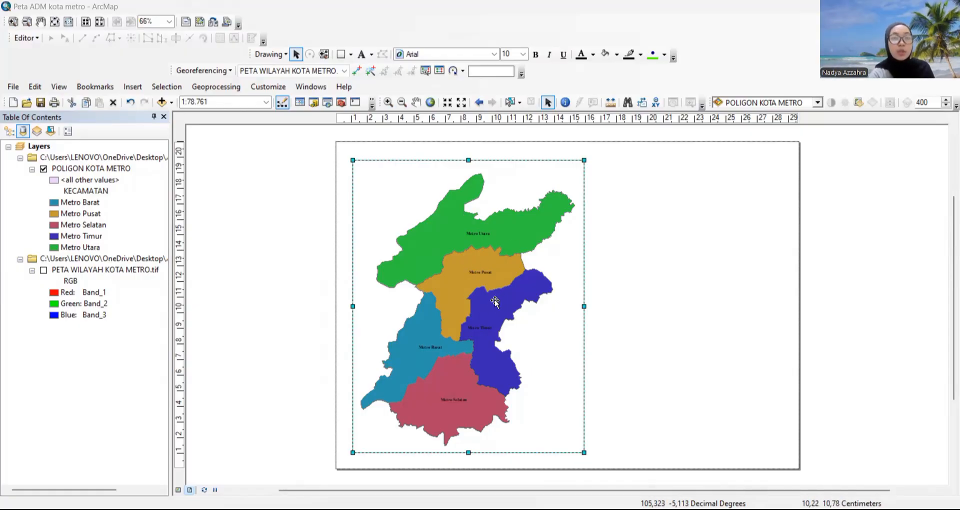
pyautogui.click(139, 335)
pyautogui.click(128, 328)
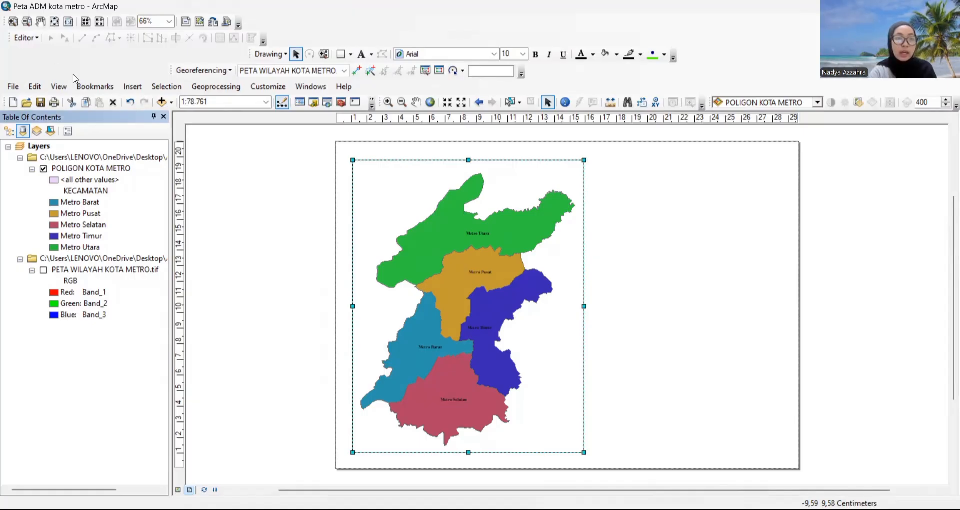
# - Draw a border rectangle about 28.9 by 20.1 cm just inside the edges of the page
pyautogui.click(341, 54)
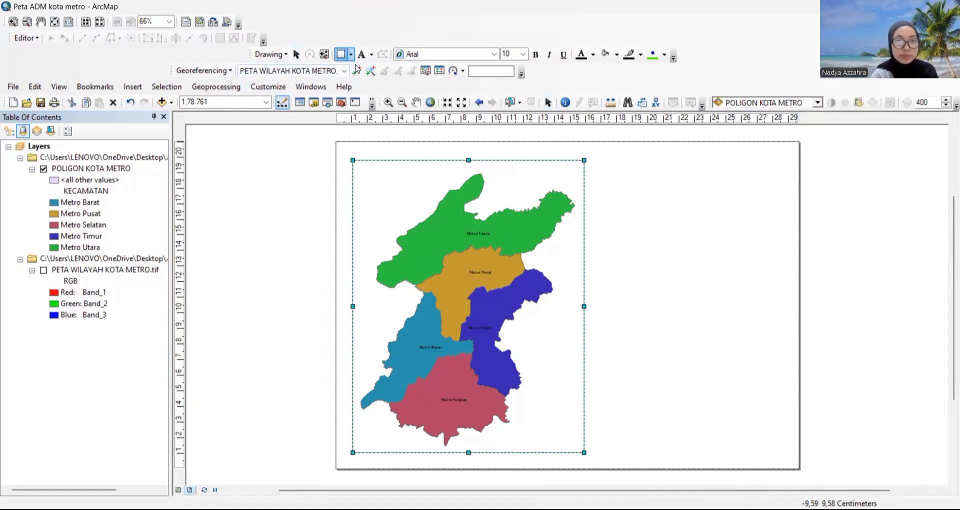
pyautogui.click(351, 55)
pyautogui.click(361, 67)
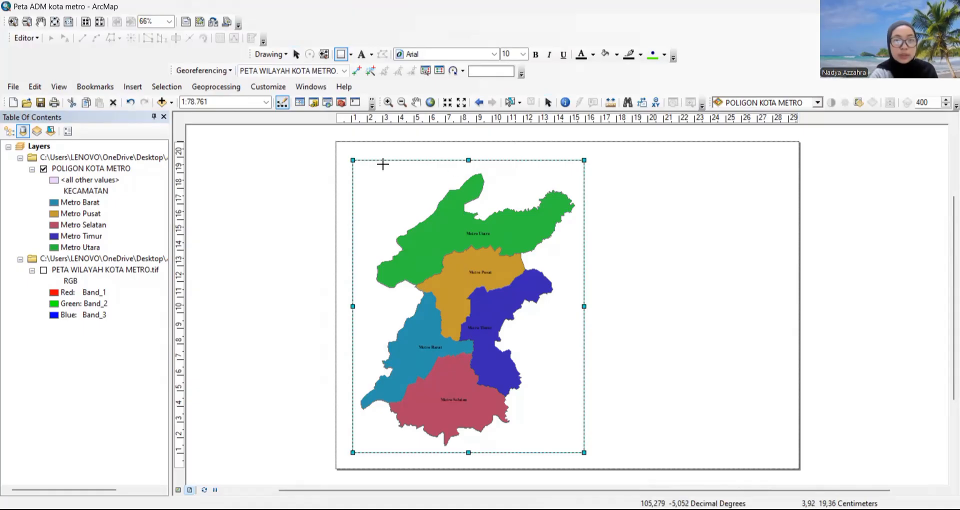
pyautogui.moveTo(375, 167); pyautogui.dragTo(794, 463)
# - Give the page border rectangle a Gray 80% outline and no fill color
pyautogui.doubleClick(652, 380)
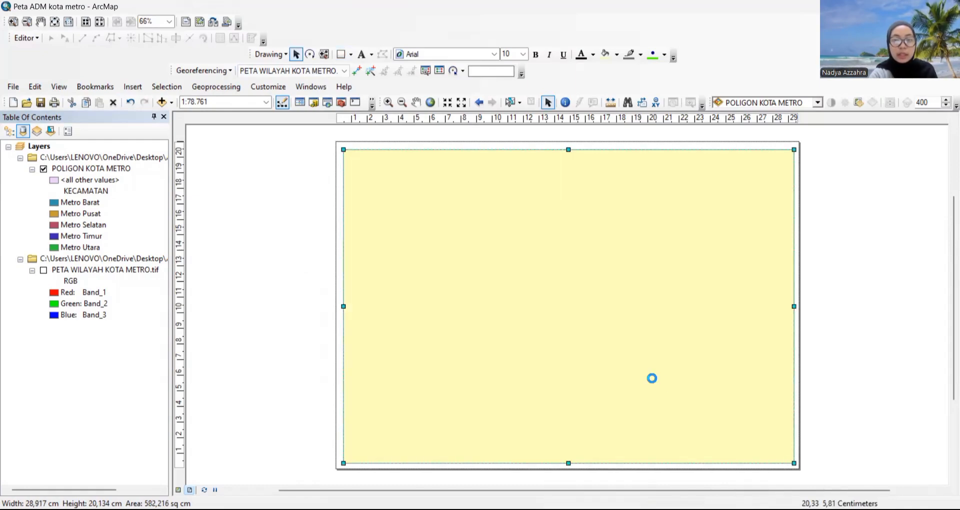
pyautogui.click(444, 234)
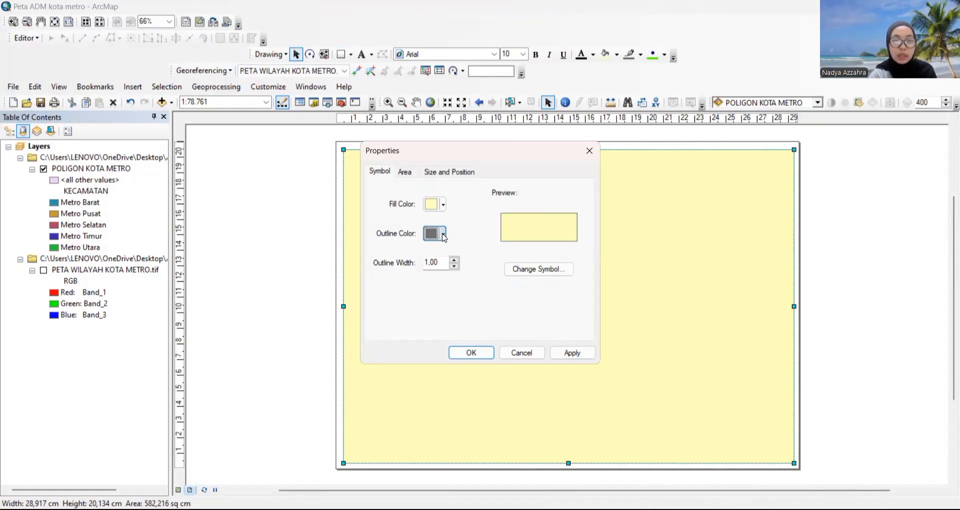
pyautogui.click(444, 234)
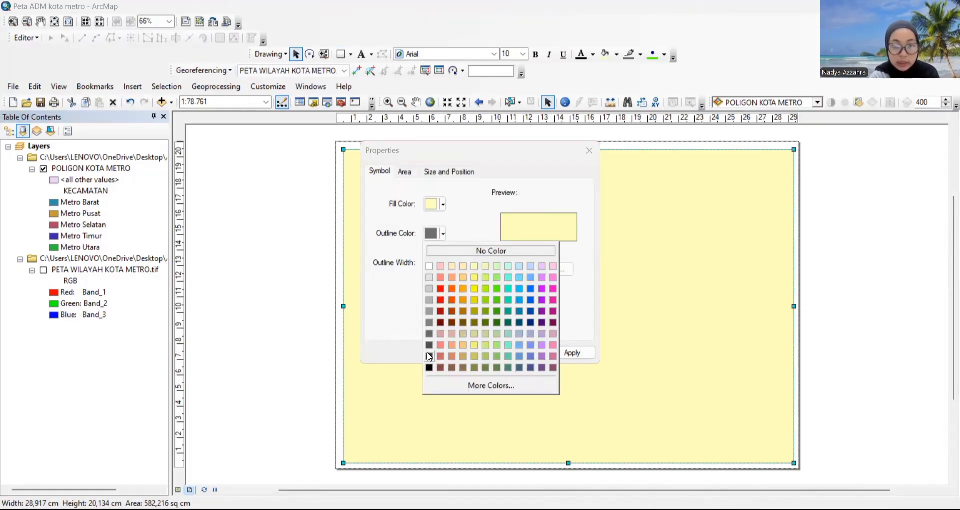
pyautogui.click(429, 356)
pyautogui.click(440, 204)
pyautogui.click(440, 204)
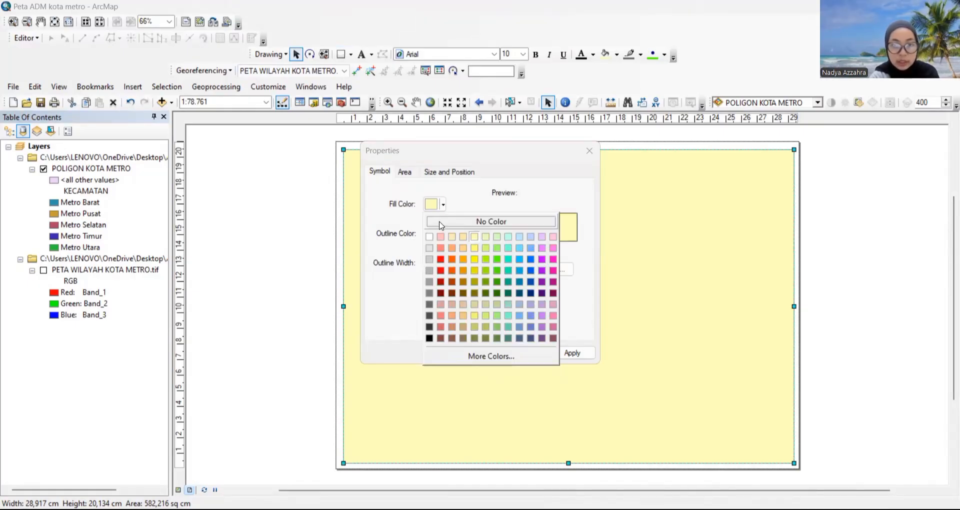
pyautogui.click(441, 223)
pyautogui.click(470, 353)
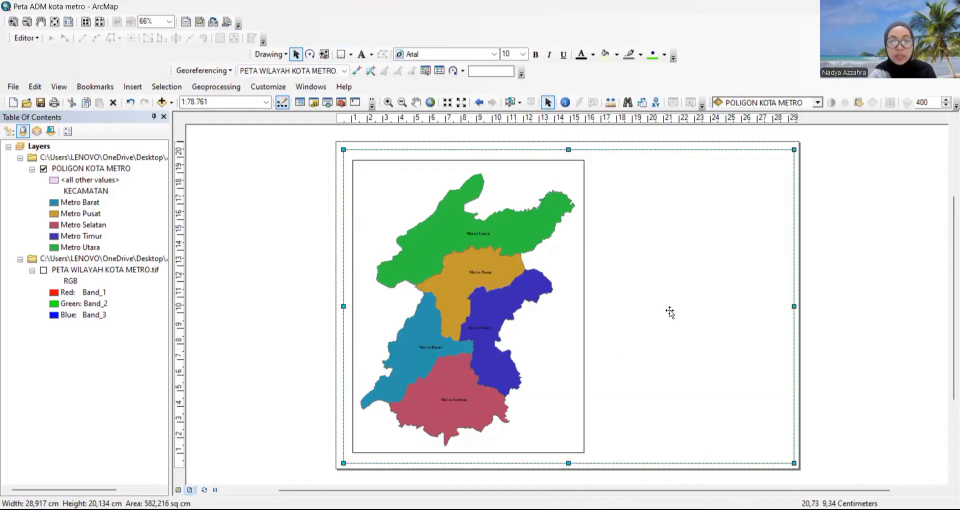
# - Widen the map frame by moving its right edge to about the 18 cm mark of the page
pyautogui.click(858, 206)
pyautogui.click(502, 310)
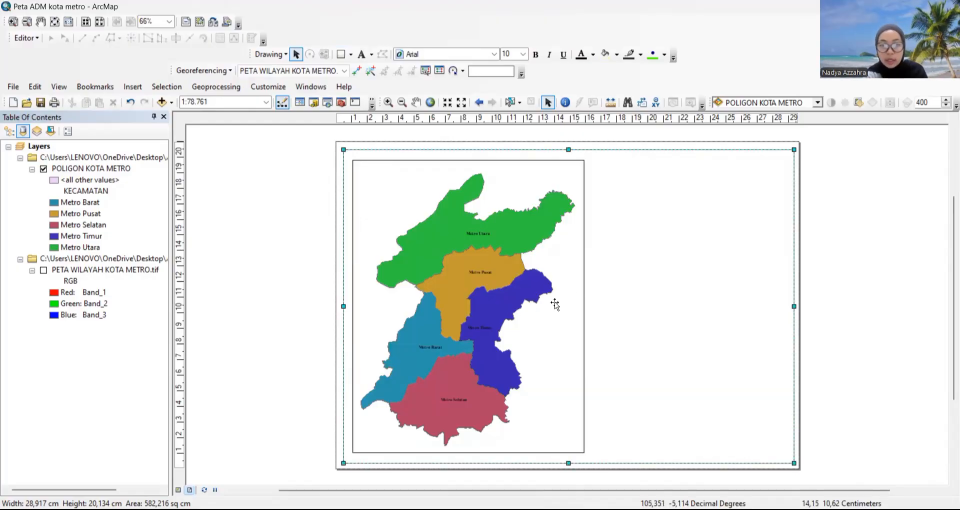
pyautogui.click(555, 304)
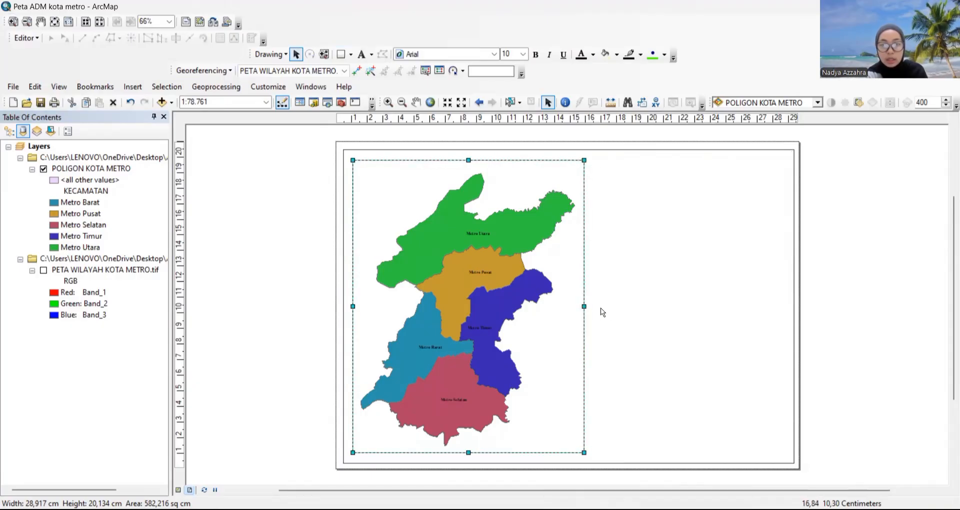
pyautogui.moveTo(584, 306); pyautogui.dragTo(611, 306)
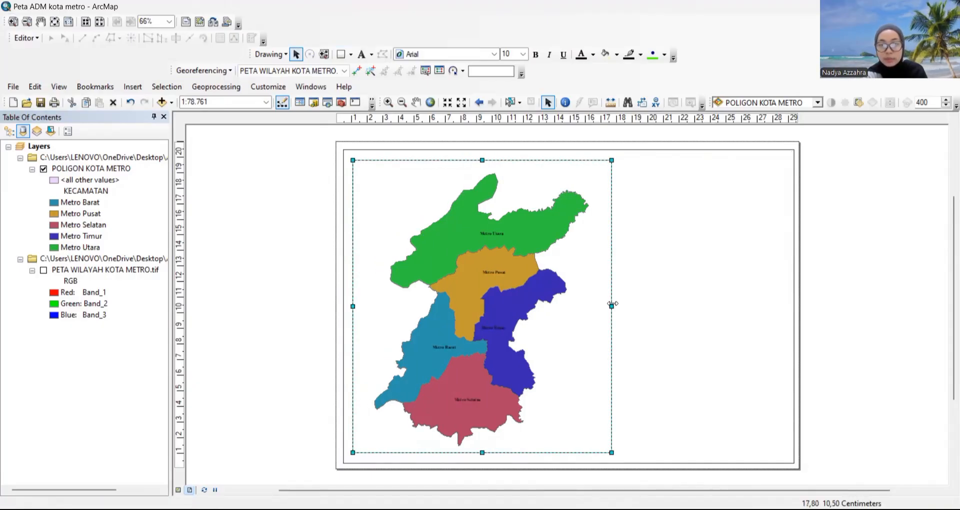
pyautogui.moveTo(611, 304); pyautogui.dragTo(622, 304)
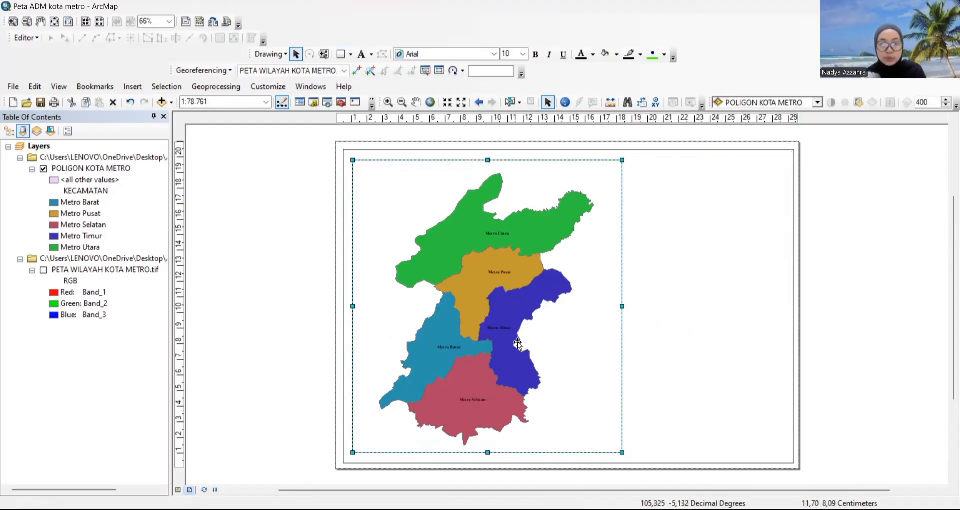
pyautogui.click(493, 328)
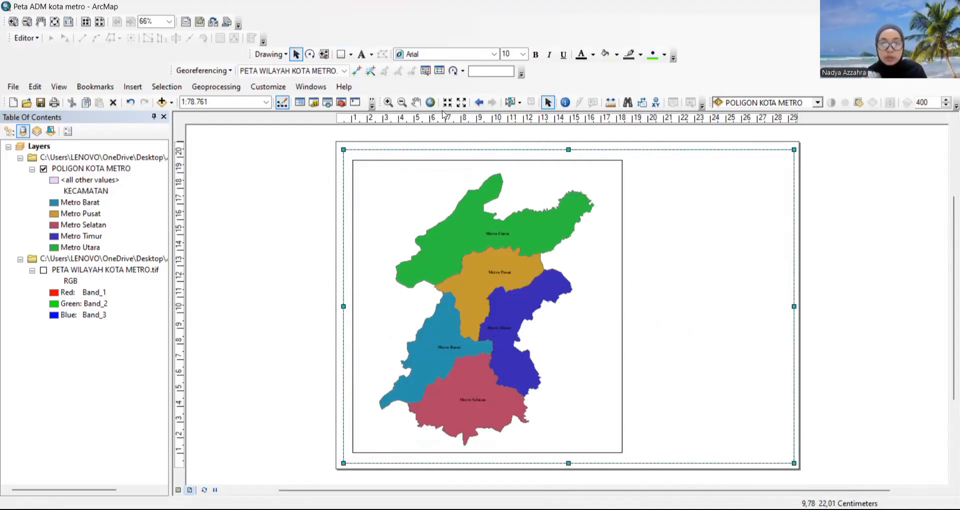
# - Zoom the map to 1:80,000 and pan to recenter the districts in the widened map frame
pyautogui.click(388, 102)
pyautogui.click(486, 297)
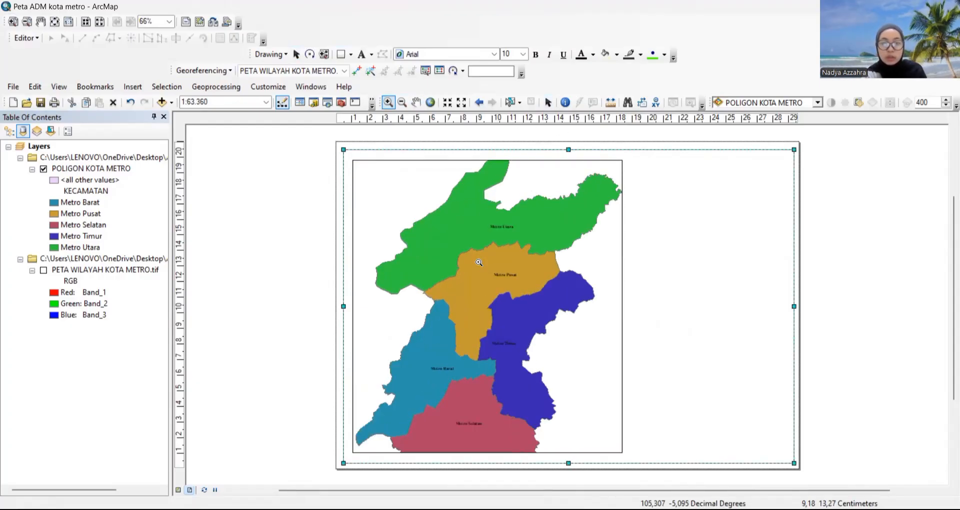
pyautogui.click(403, 103)
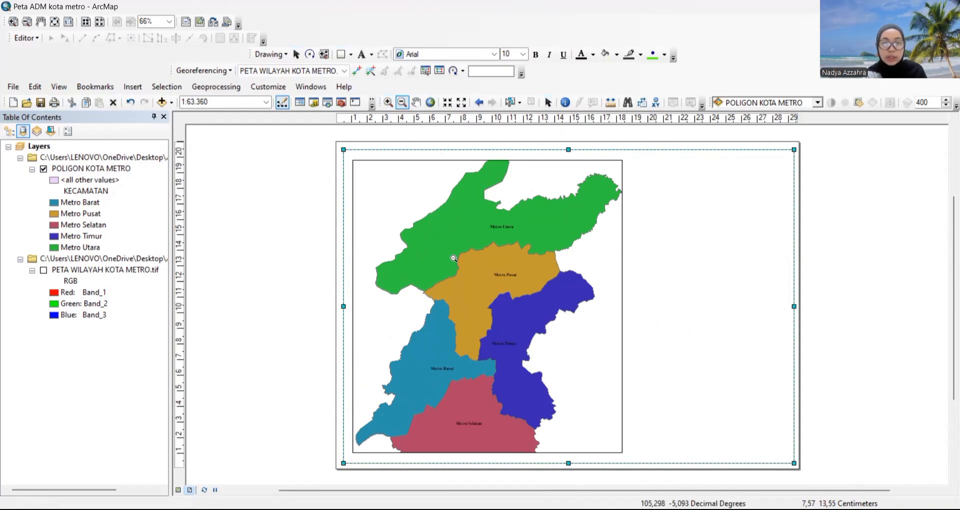
pyautogui.click(454, 259)
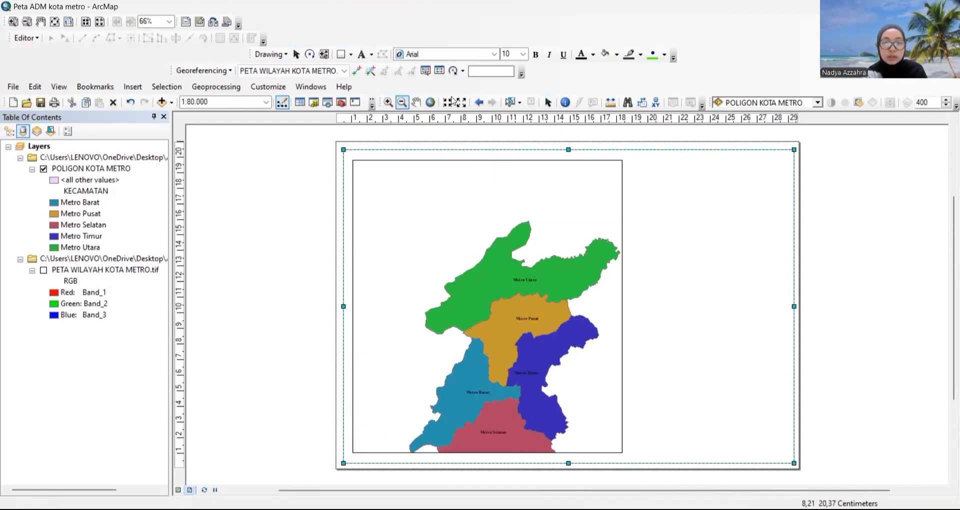
pyautogui.click(416, 103)
pyautogui.moveTo(501, 302); pyautogui.dragTo(473, 259)
pyautogui.click(389, 103)
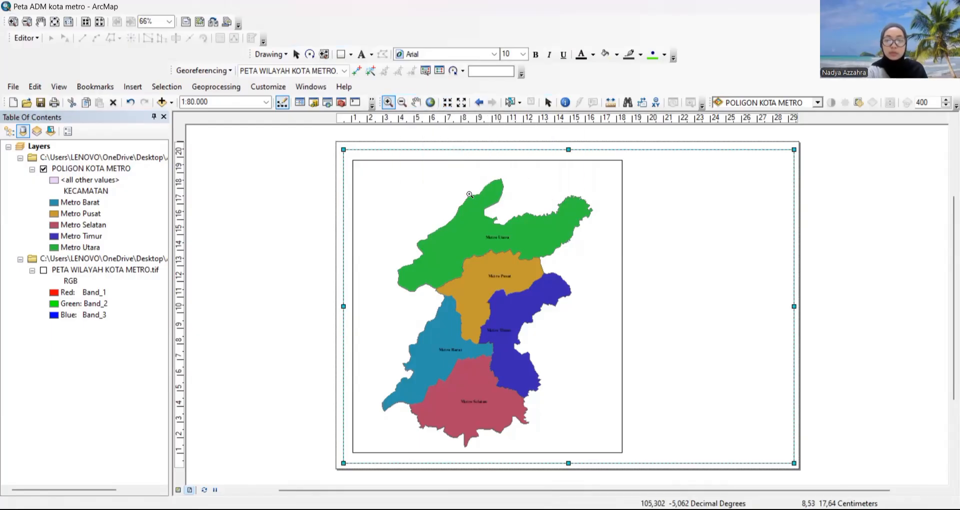
pyautogui.scroll(1, 469, 194)
pyautogui.scroll(-1, 503, 226)
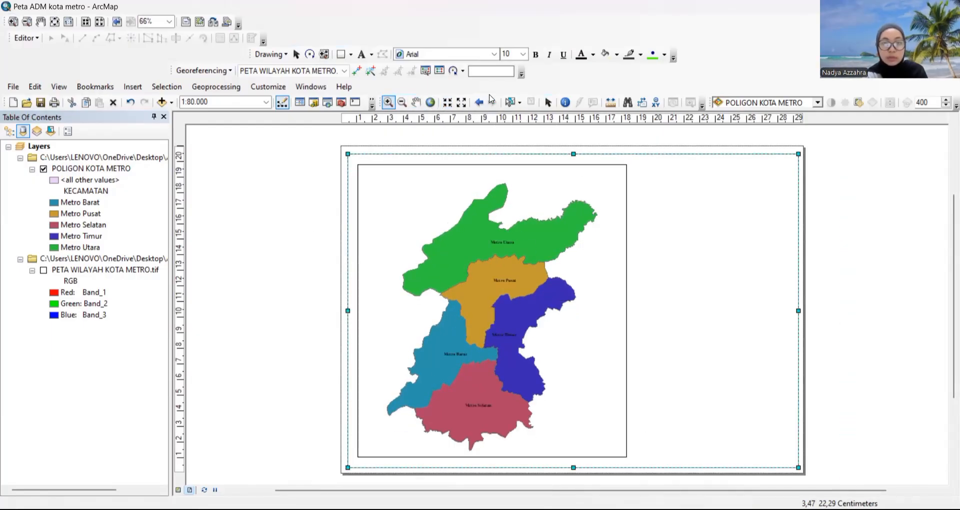
pyautogui.click(549, 103)
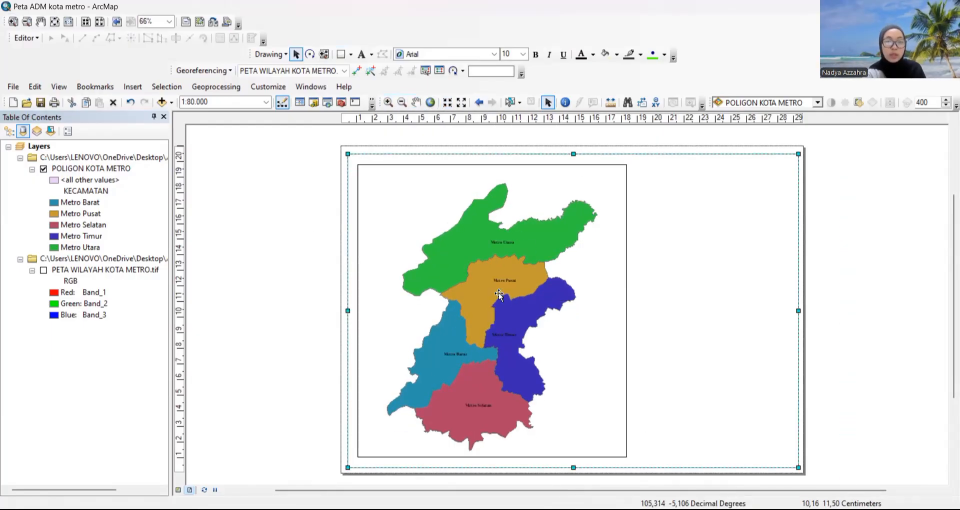
pyautogui.click(284, 274)
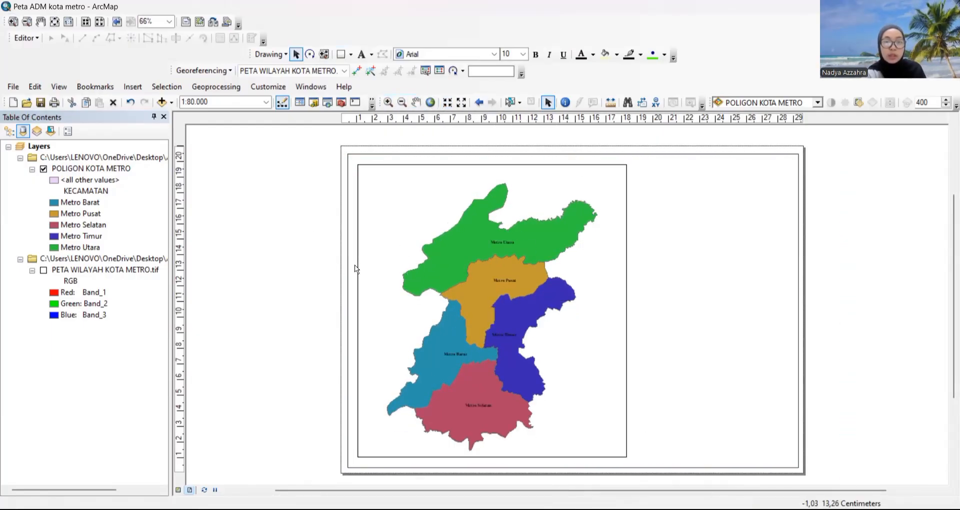
# - Draw a rectangle about 9.9 by 18.6 cm to the right of the map frame and raise its top edge to the frame's top
pyautogui.click(341, 54)
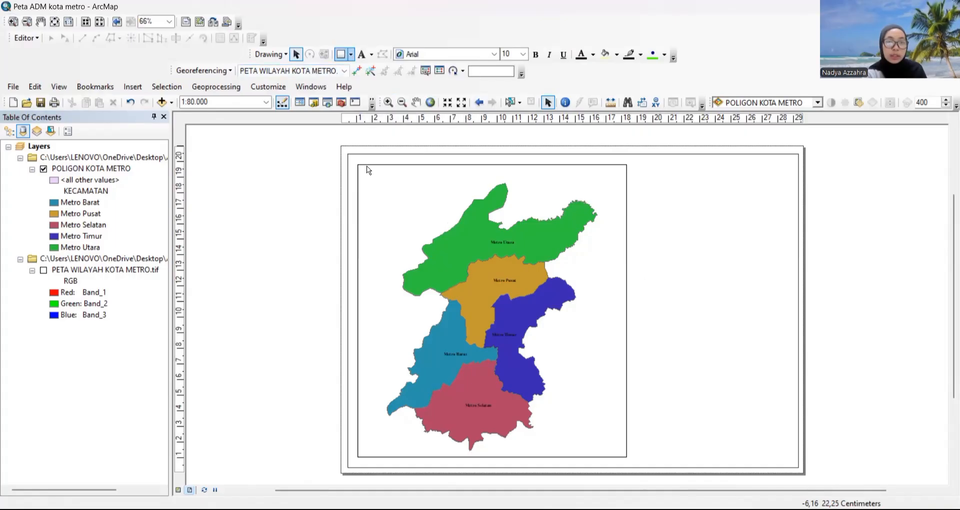
pyautogui.click(342, 55)
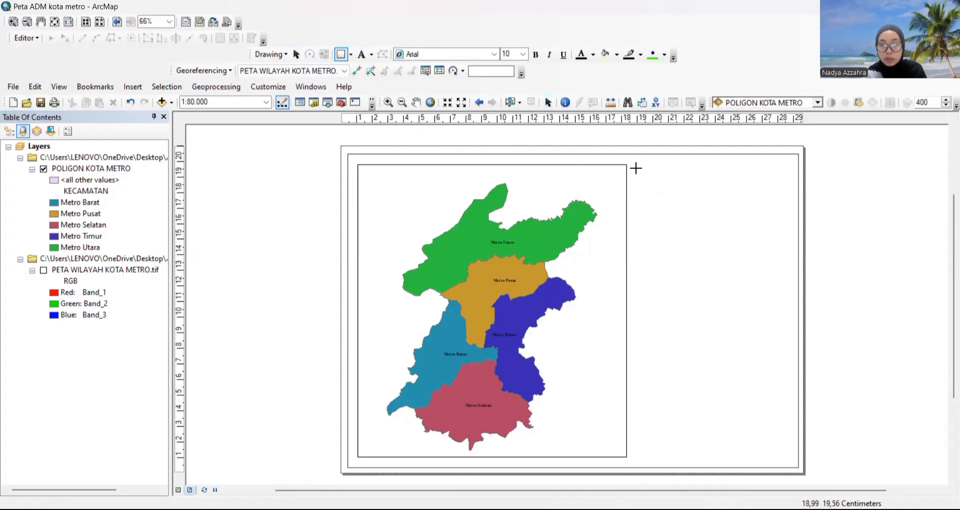
pyautogui.moveTo(635, 168); pyautogui.dragTo(790, 457)
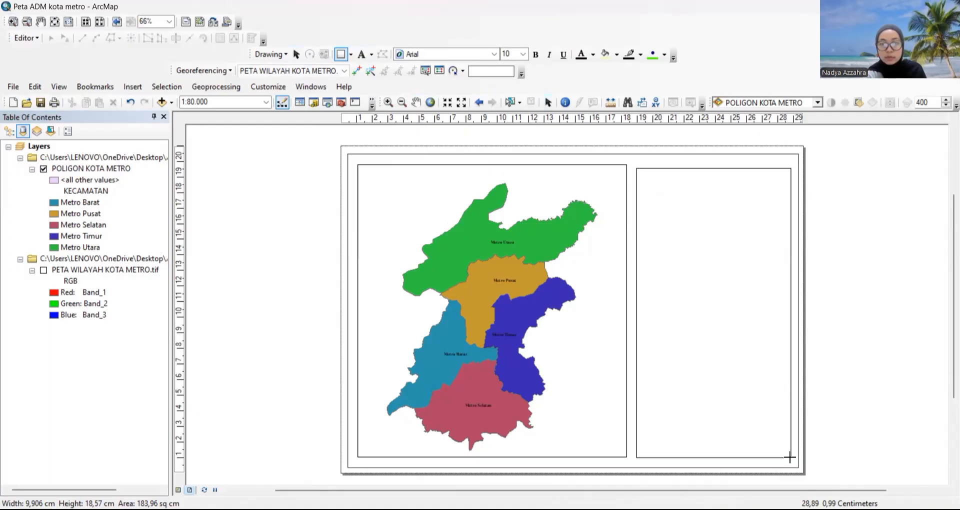
pyautogui.moveTo(790, 457); pyautogui.dragTo(789, 456)
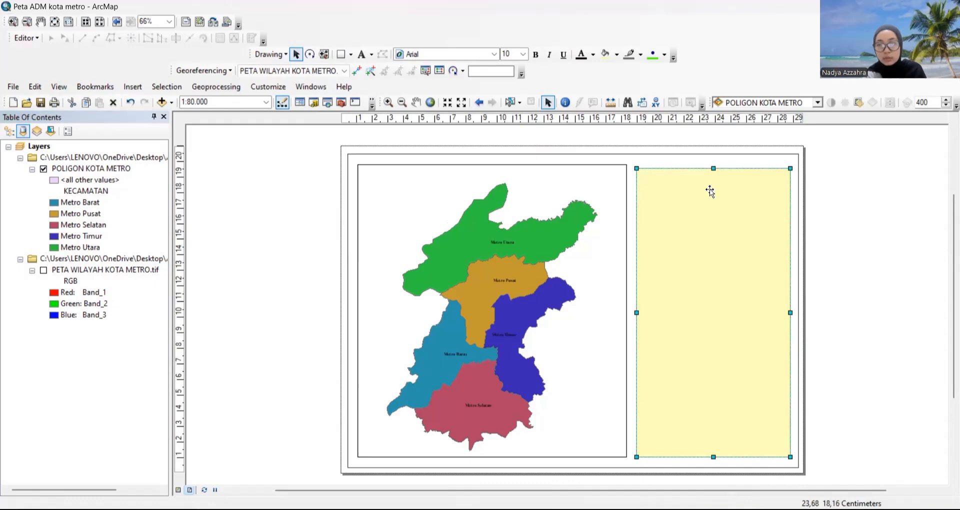
pyautogui.moveTo(713, 167); pyautogui.dragTo(713, 163)
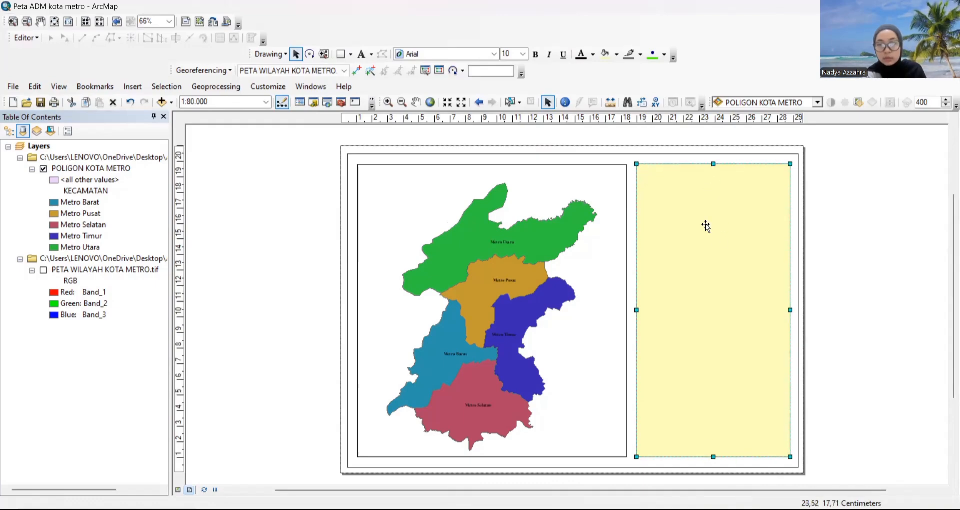
# - Give the side panel rectangle a Gray 80% outline of width 2 and no fill color
pyautogui.doubleClick(703, 235)
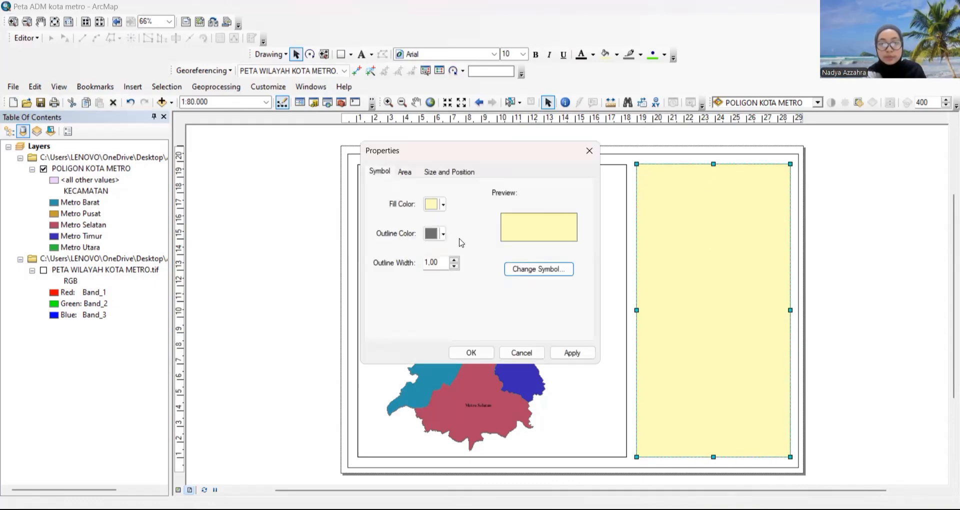
pyautogui.click(435, 233)
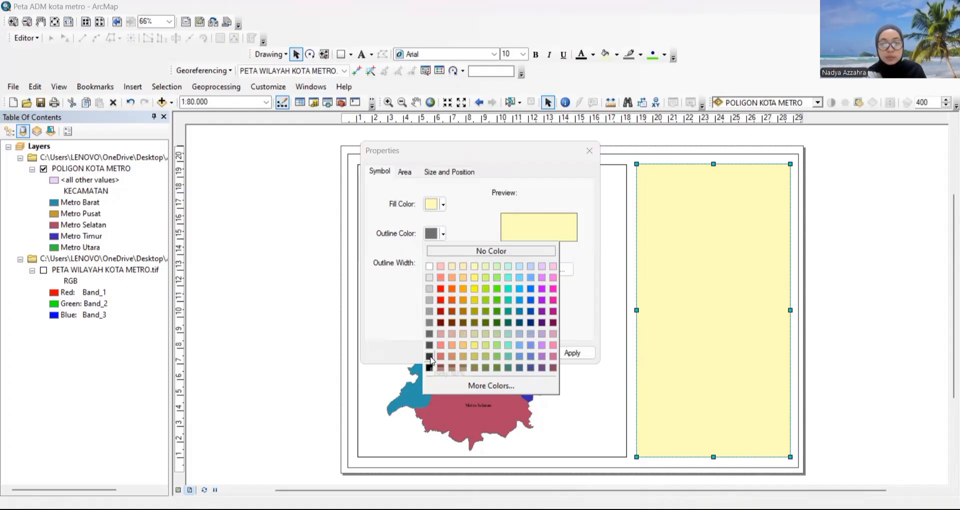
pyautogui.click(430, 356)
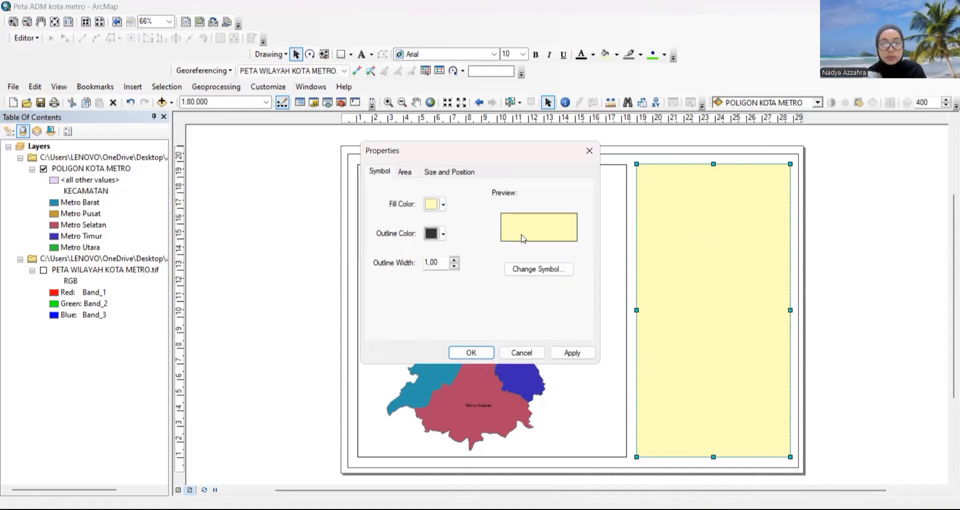
pyautogui.click(442, 205)
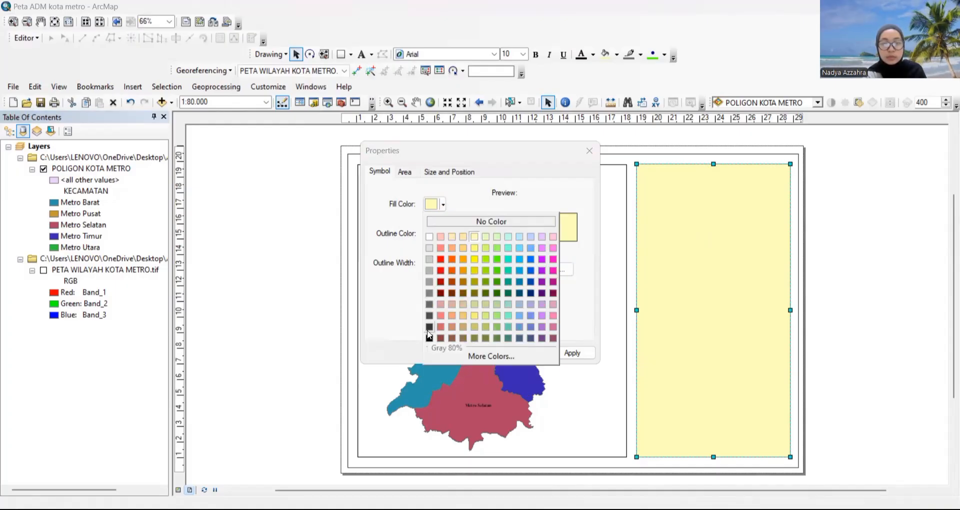
pyautogui.click(429, 327)
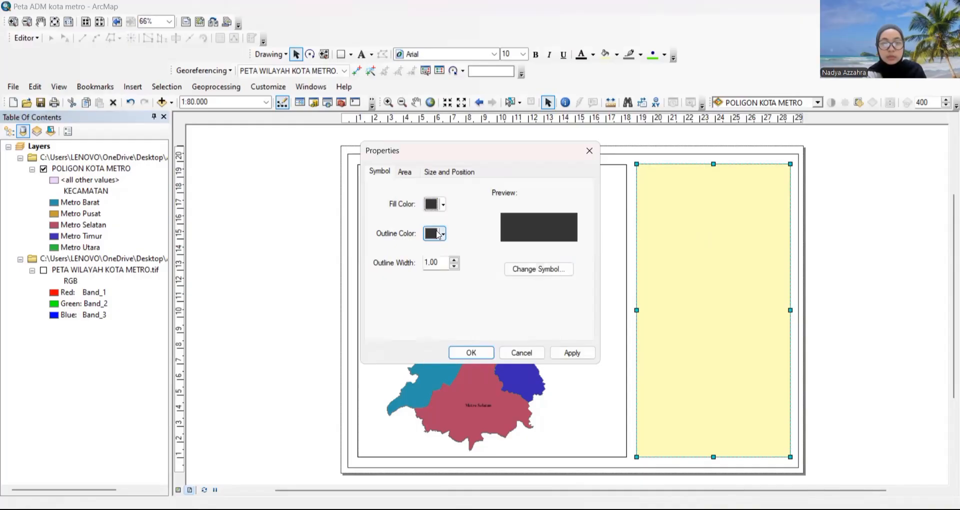
pyautogui.click(441, 205)
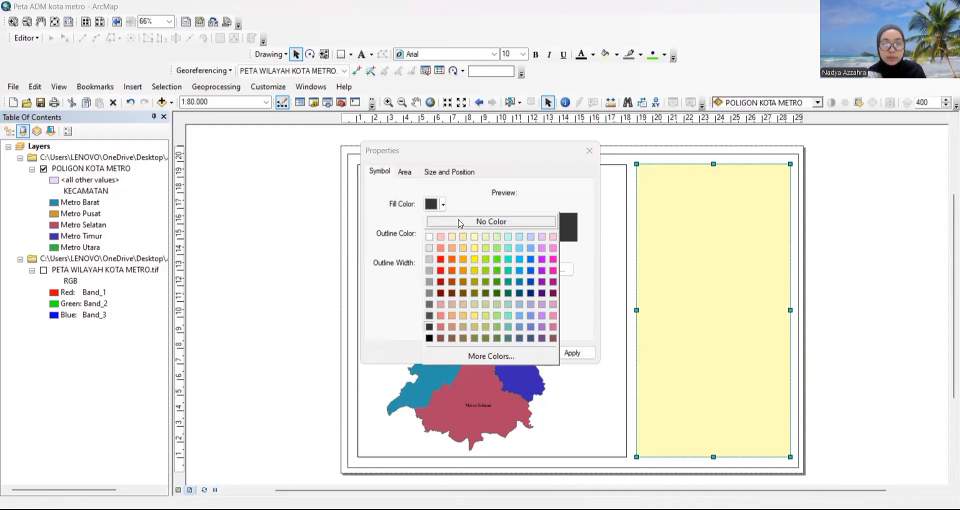
pyautogui.click(450, 223)
pyautogui.click(455, 260)
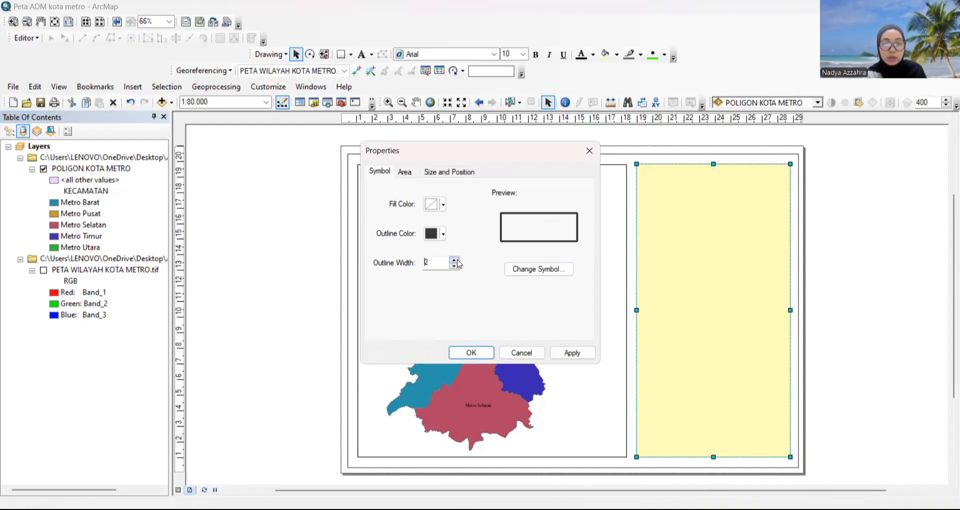
pyautogui.click(471, 352)
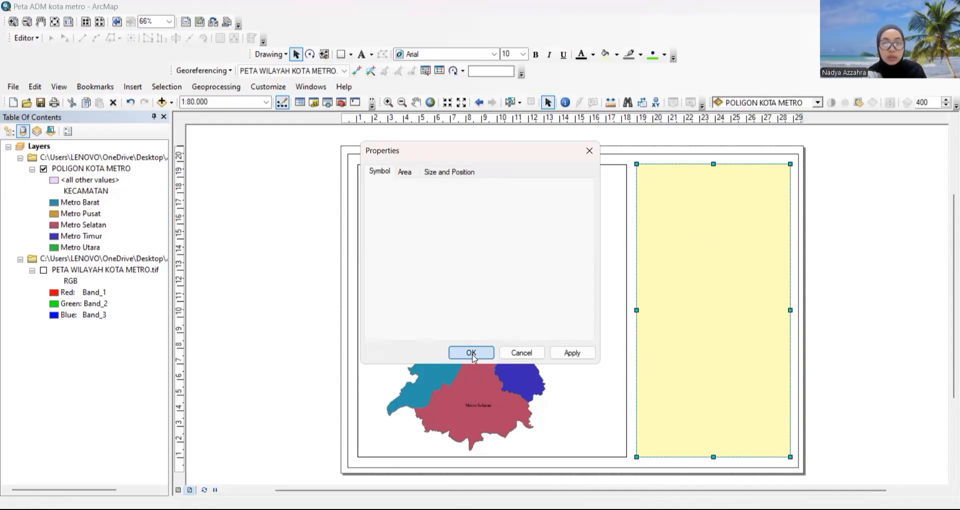
pyautogui.click(848, 339)
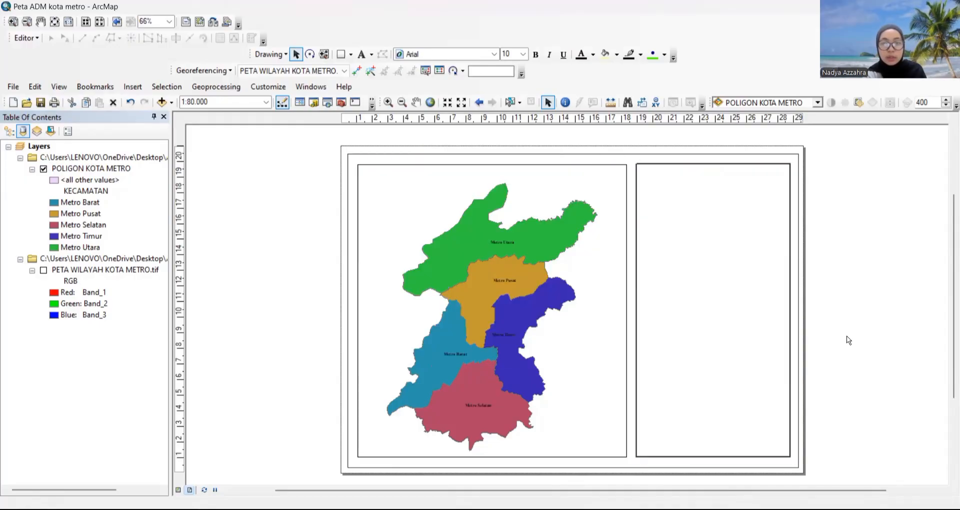
# - Set the outer page border rectangle's outline width to 2
pyautogui.click(348, 154)
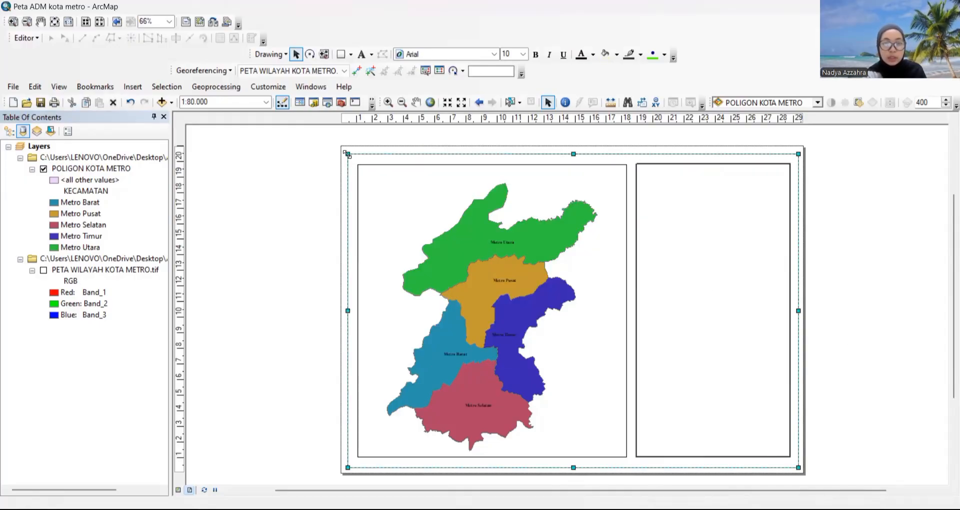
pyautogui.doubleClick(481, 236)
pyautogui.click(453, 259)
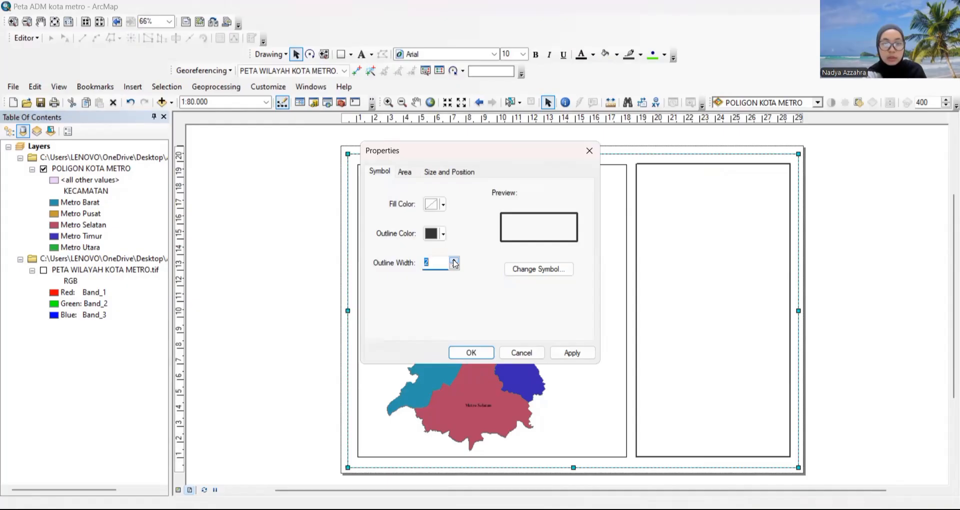
pyautogui.click(460, 352)
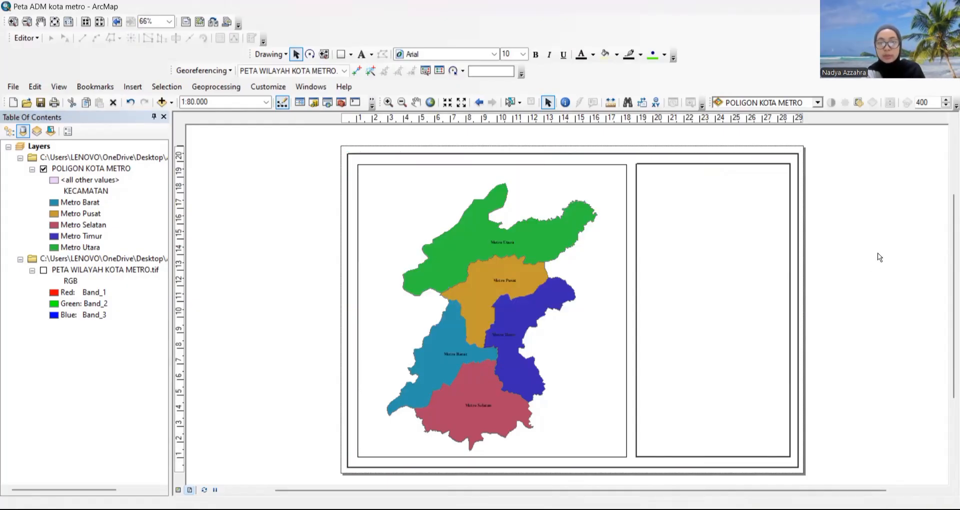
pyautogui.click(623, 267)
pyautogui.doubleClick(626, 247)
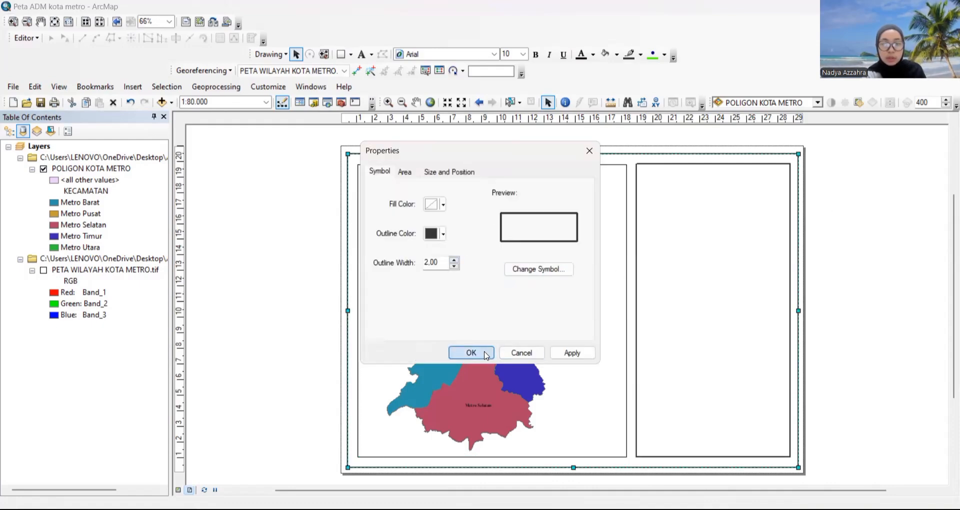
pyautogui.click(623, 313)
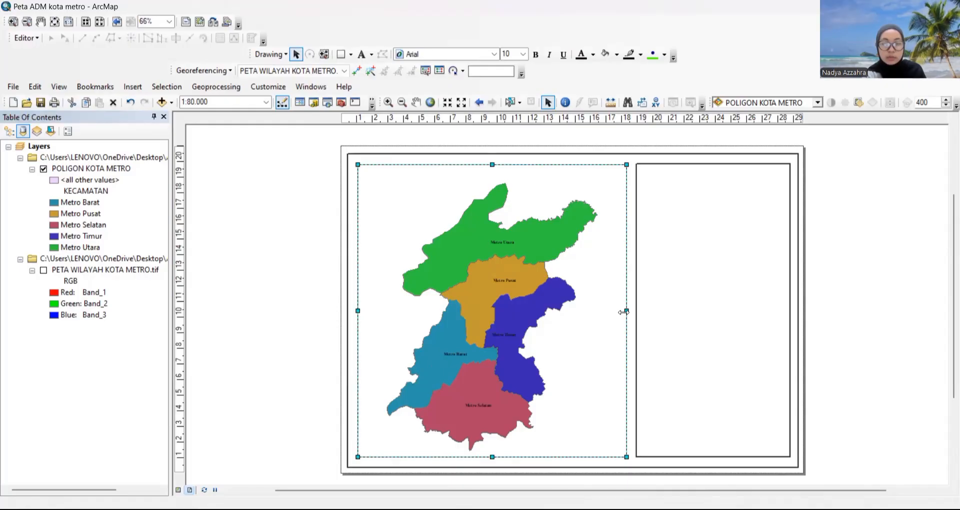
pyautogui.click(845, 236)
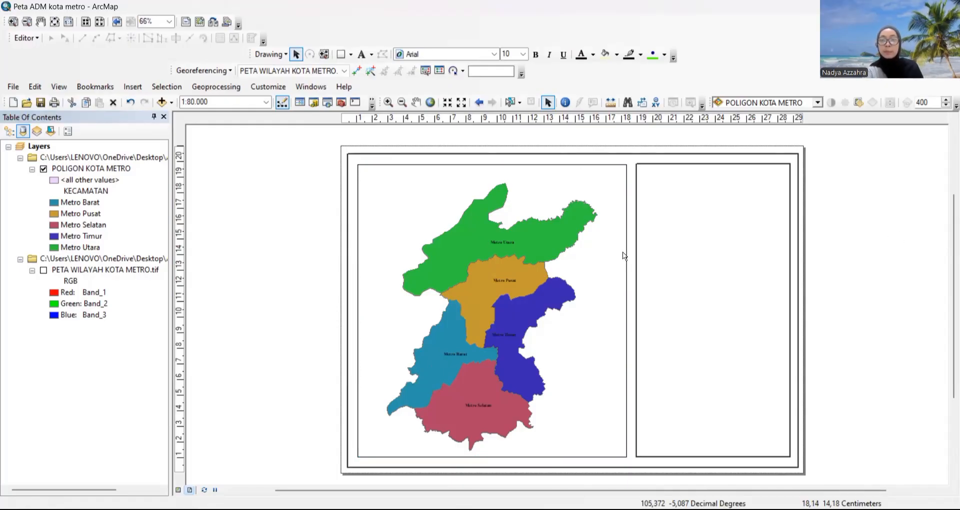
# - Add a labeled graticule to the map frame with parallels and meridians every 1 minute 30 seconds and a simple border at its edge
pyautogui.click(524, 259)
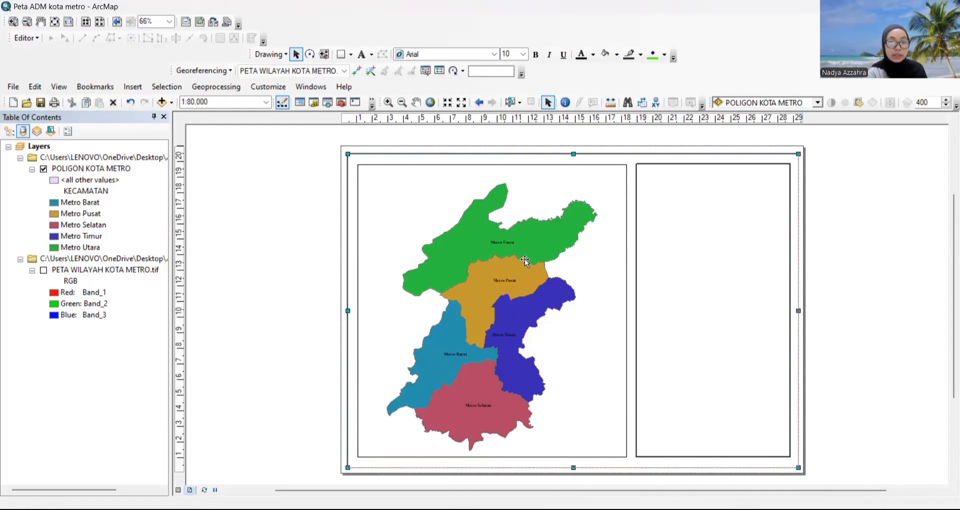
pyautogui.click(524, 259)
pyautogui.rightClick(523, 259)
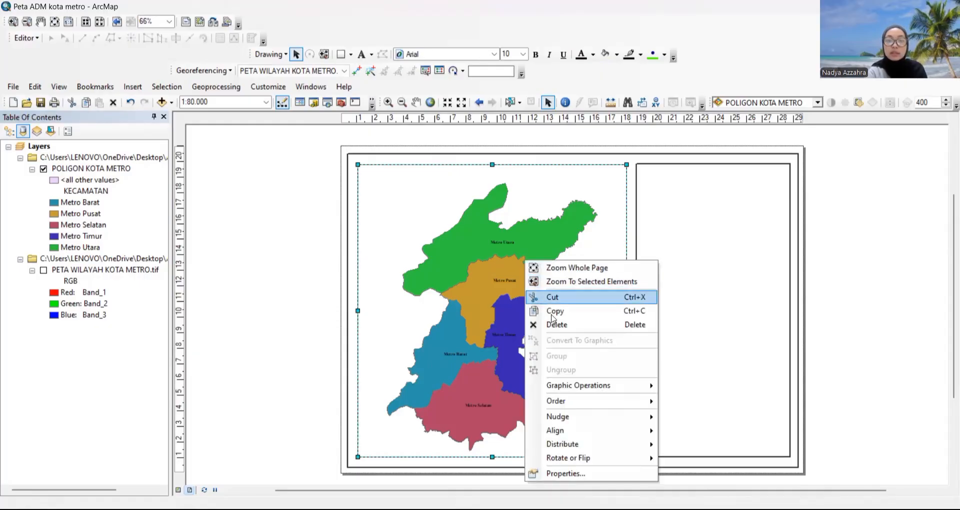
pyautogui.click(536, 469)
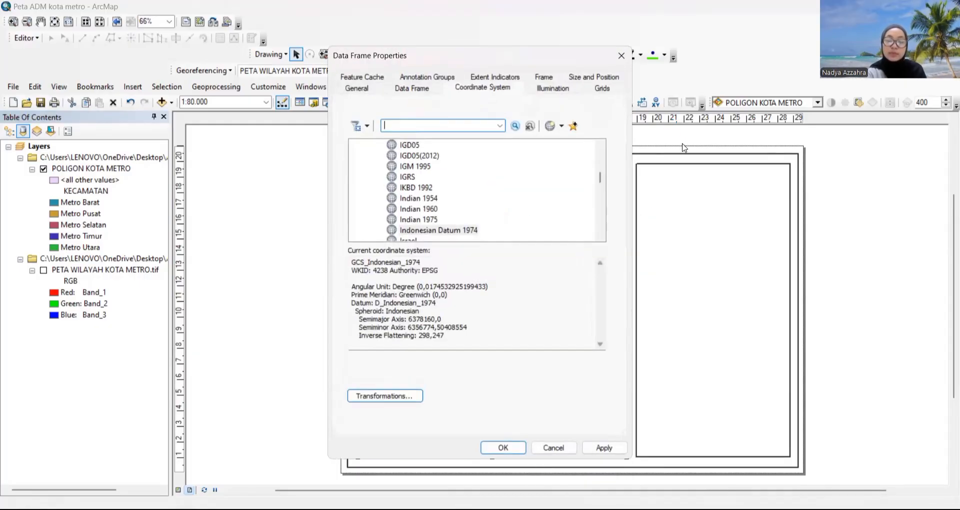
pyautogui.click(598, 90)
pyautogui.click(578, 130)
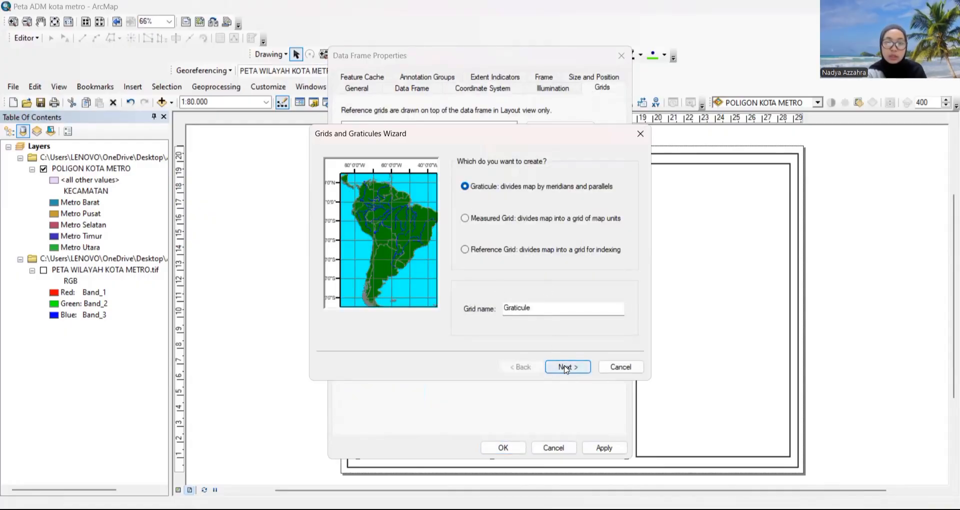
pyautogui.click(567, 367)
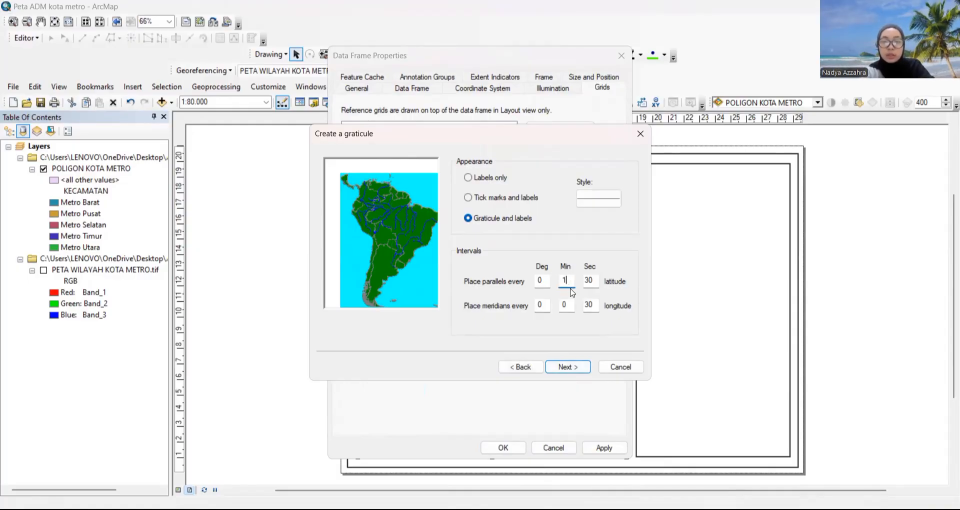
pyautogui.click(571, 303)
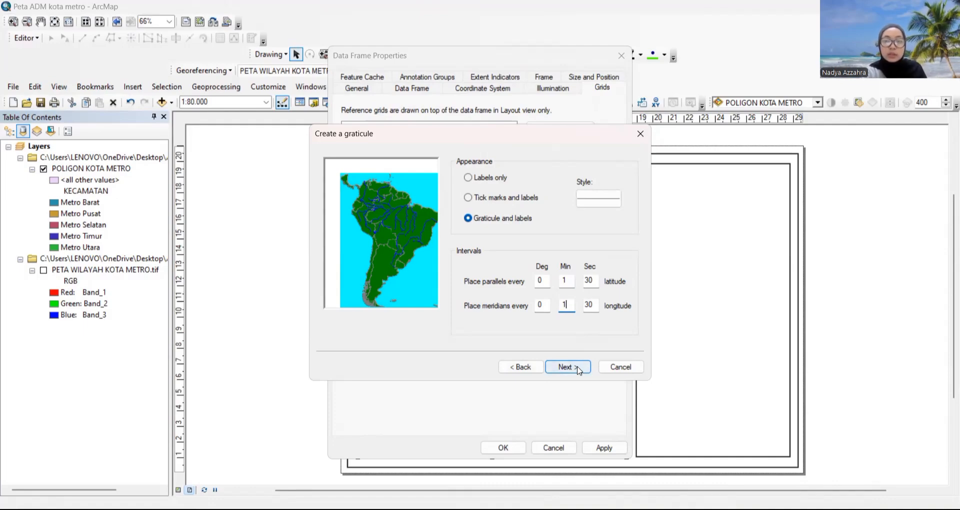
pyautogui.click(568, 367)
pyautogui.click(568, 367)
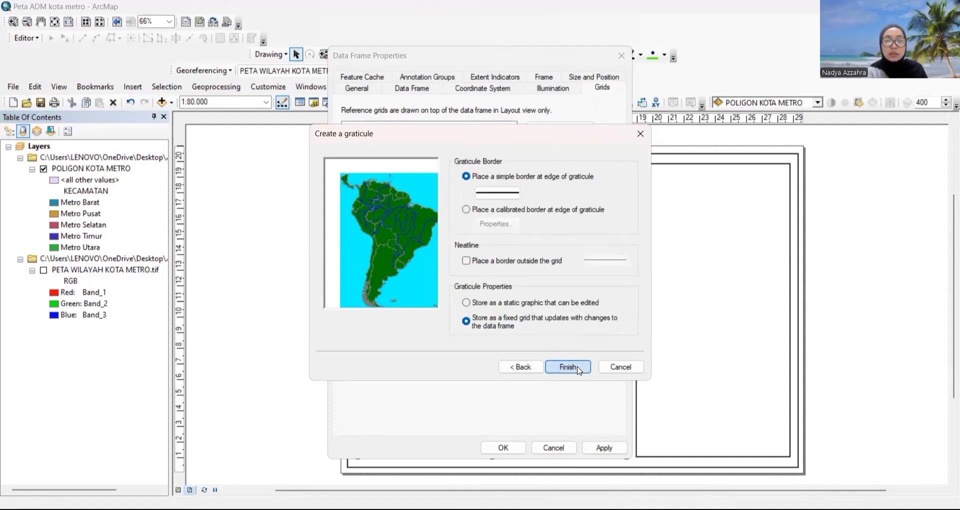
pyautogui.click(568, 367)
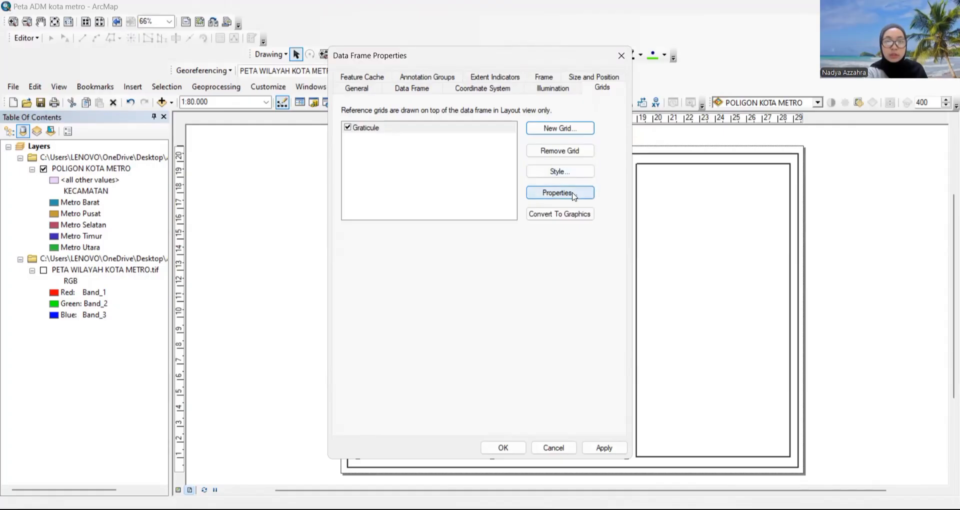
# - Set the graticule's left labels to vertical orientation
pyautogui.click(572, 192)
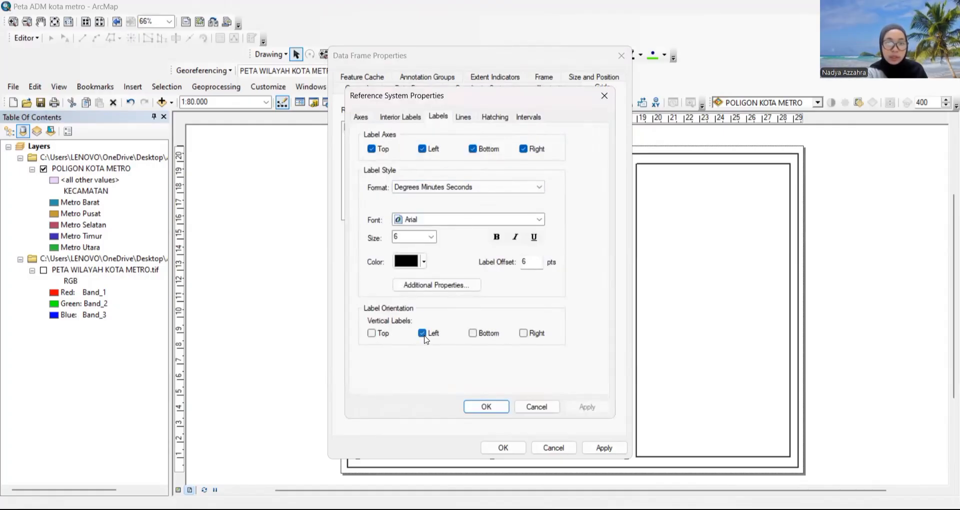
# - Enable vertical labels on the grid's right side and format all grid labels in bold Times New Roman, size 8
pyautogui.click(522, 334)
pyautogui.click(539, 220)
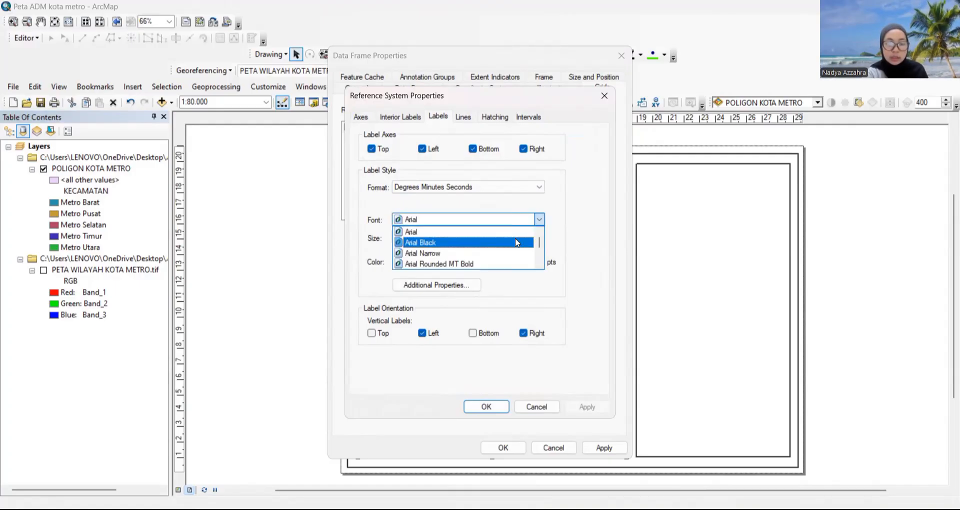
pyautogui.write('ti')
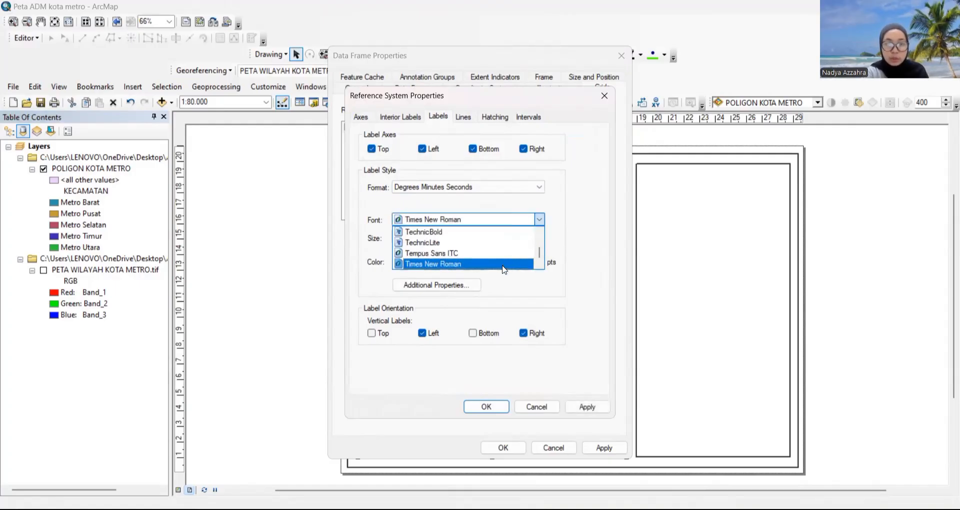
pyautogui.click(503, 265)
pyautogui.click(431, 237)
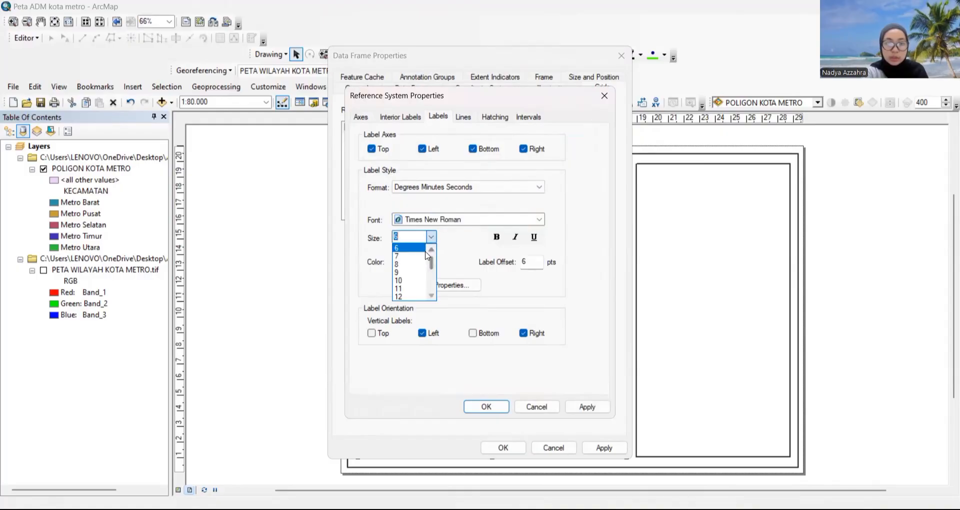
pyautogui.click(421, 264)
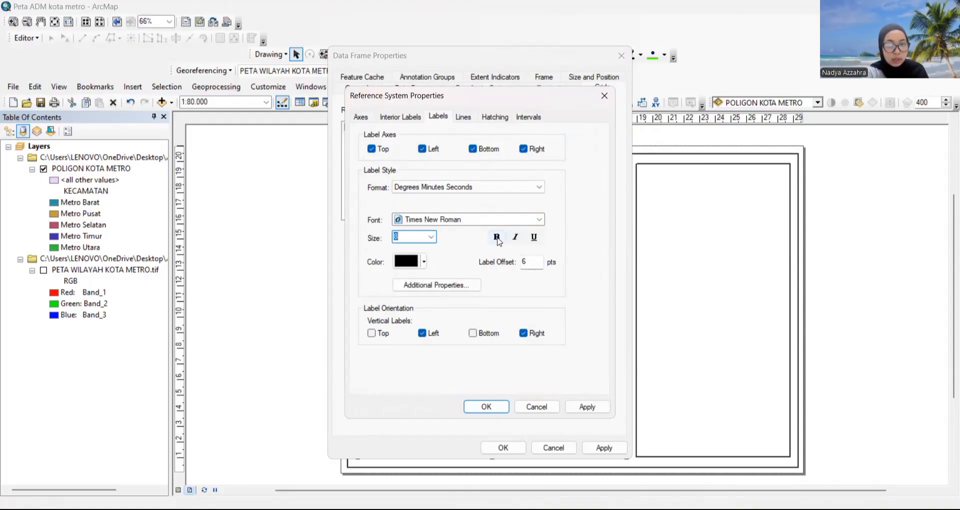
pyautogui.click(498, 238)
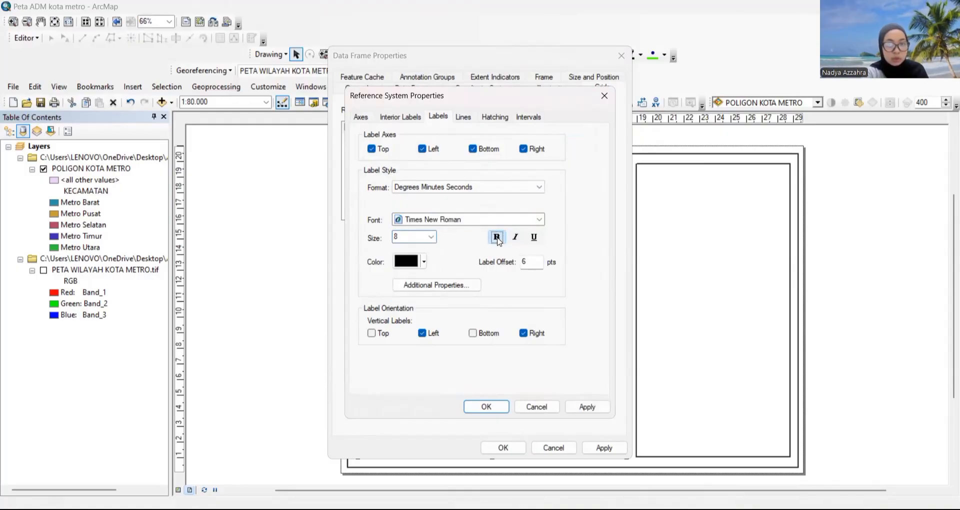
pyautogui.click(489, 406)
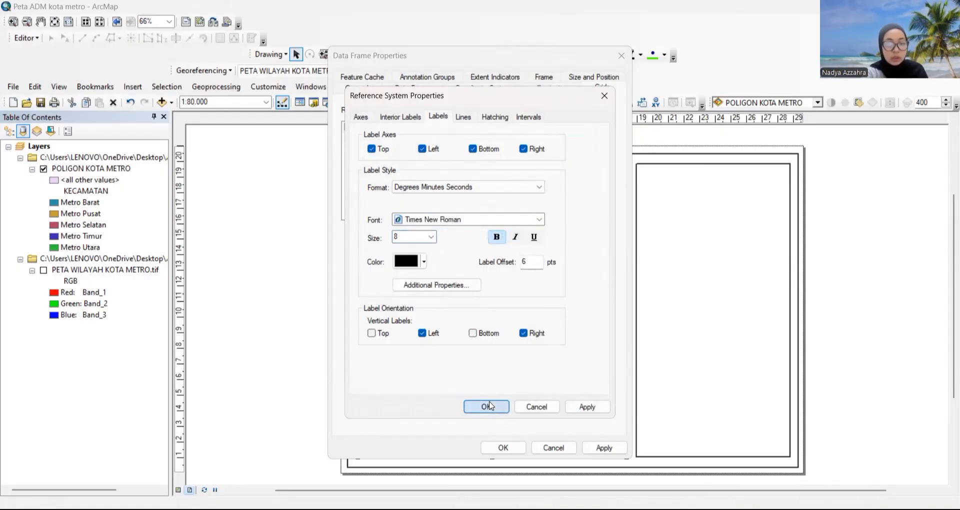
pyautogui.click(504, 447)
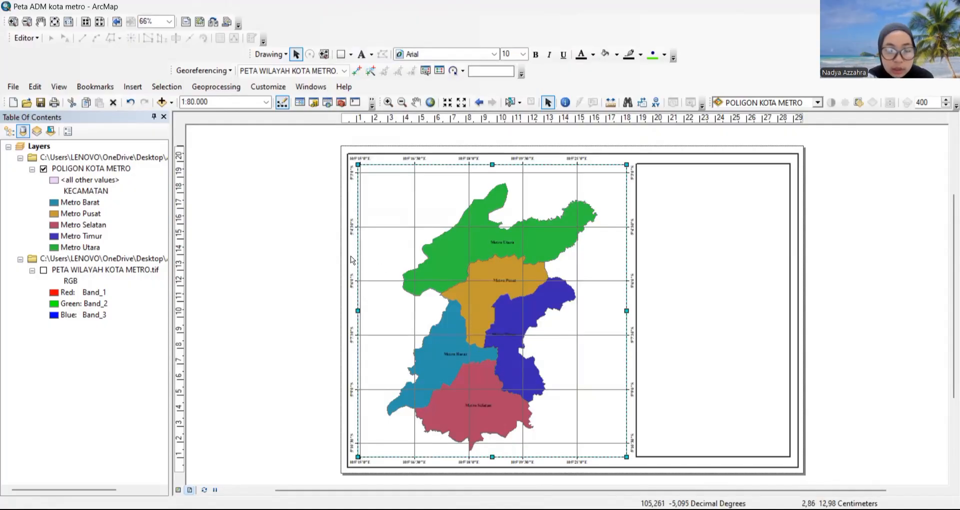
# - Examine the coordinate labels and grid lines around the map frame
pyautogui.click(321, 251)
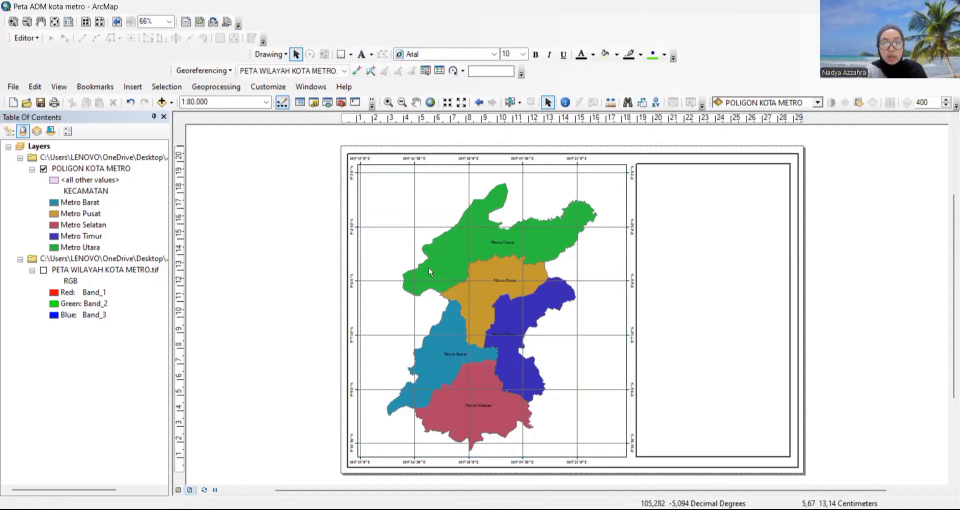
pyautogui.scroll(4, 609, 253)
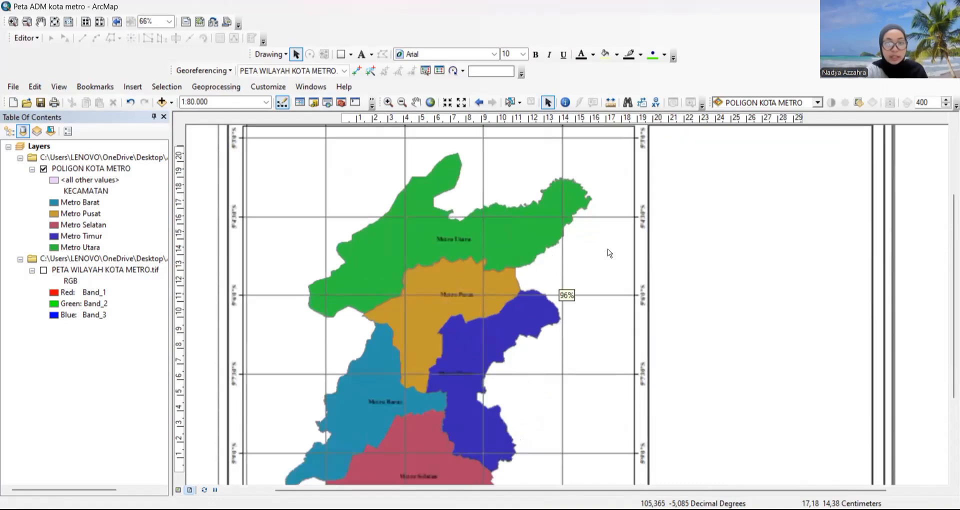
pyautogui.scroll(4, 647, 228)
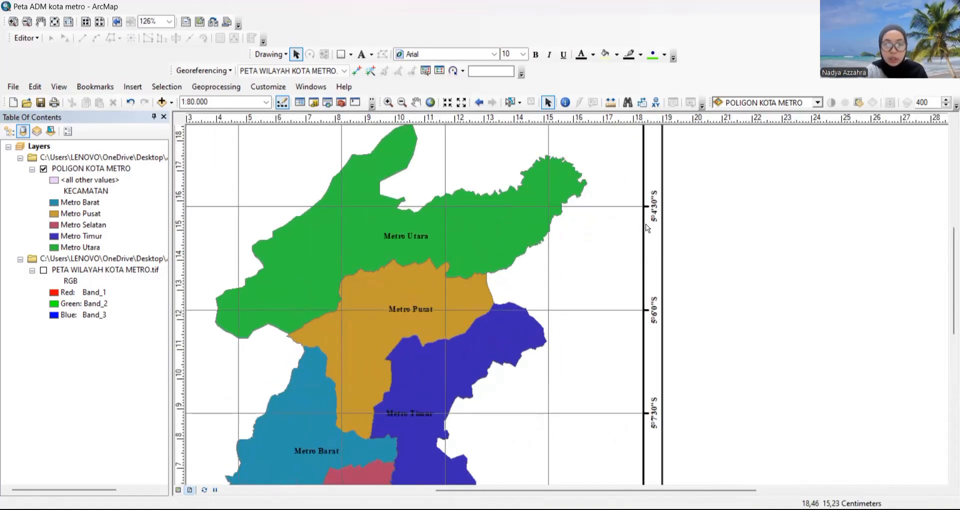
pyautogui.scroll(-5, 670, 243)
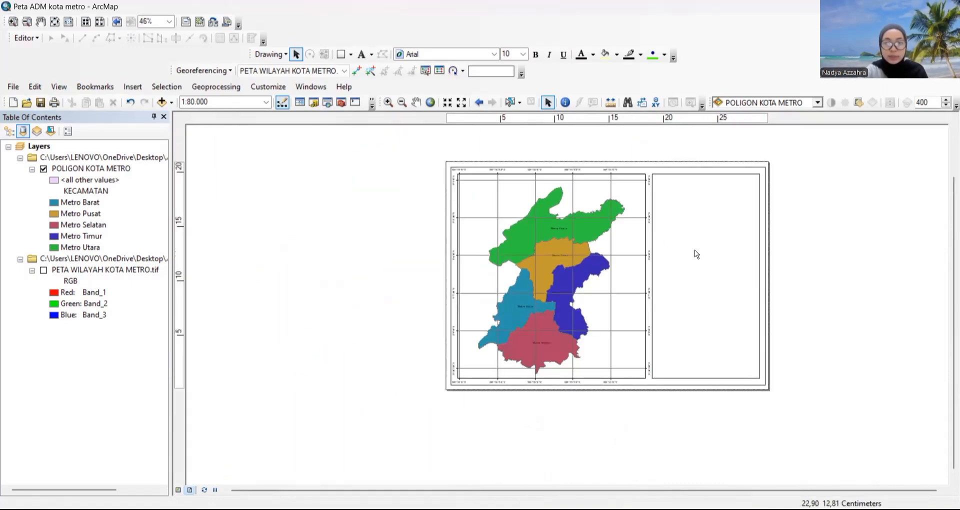
pyautogui.scroll(3, 742, 256)
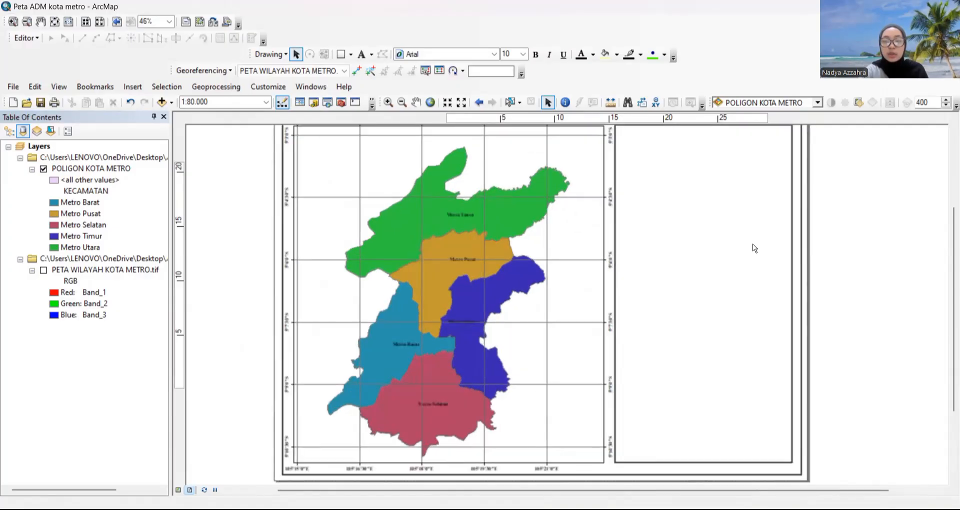
pyautogui.scroll(2, 754, 249)
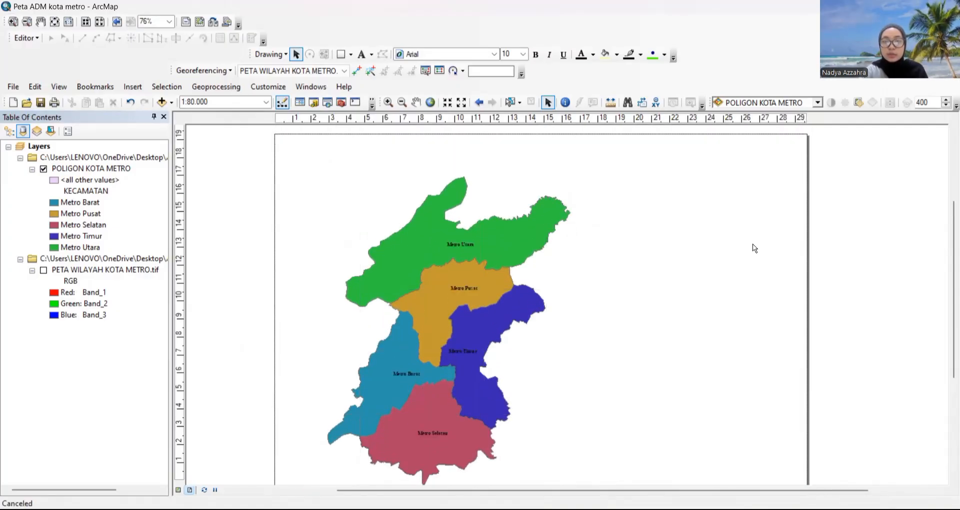
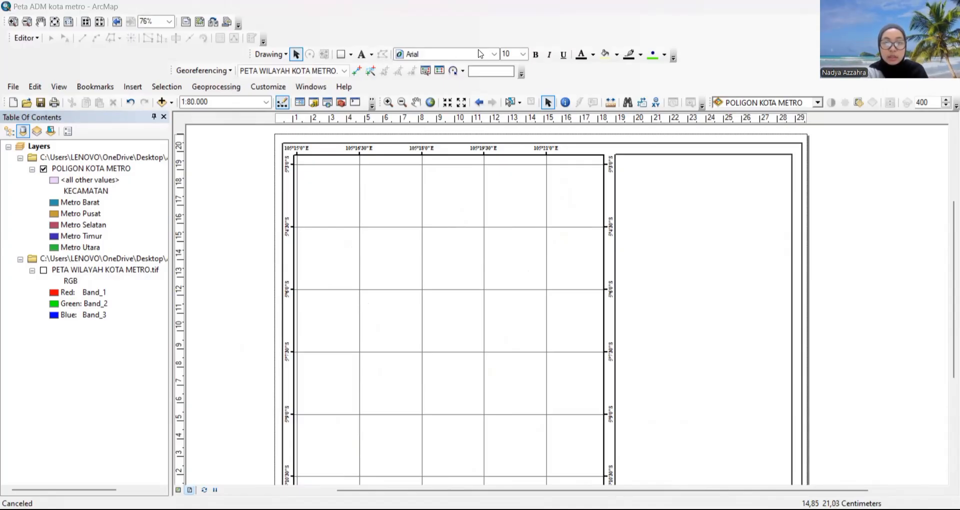
# - Set the font for new layout text to Times New Roman, size 14
pyautogui.click(493, 55)
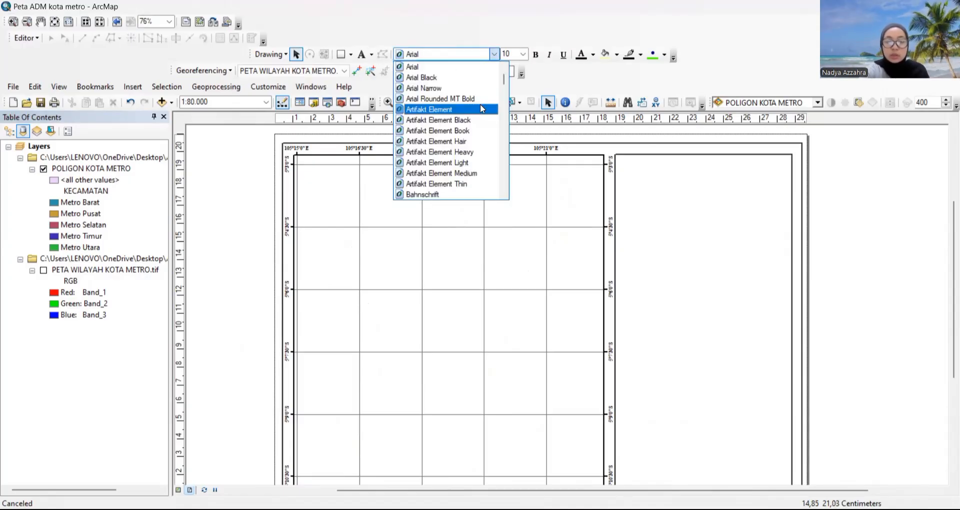
pyautogui.click(481, 103)
pyautogui.click(459, 57)
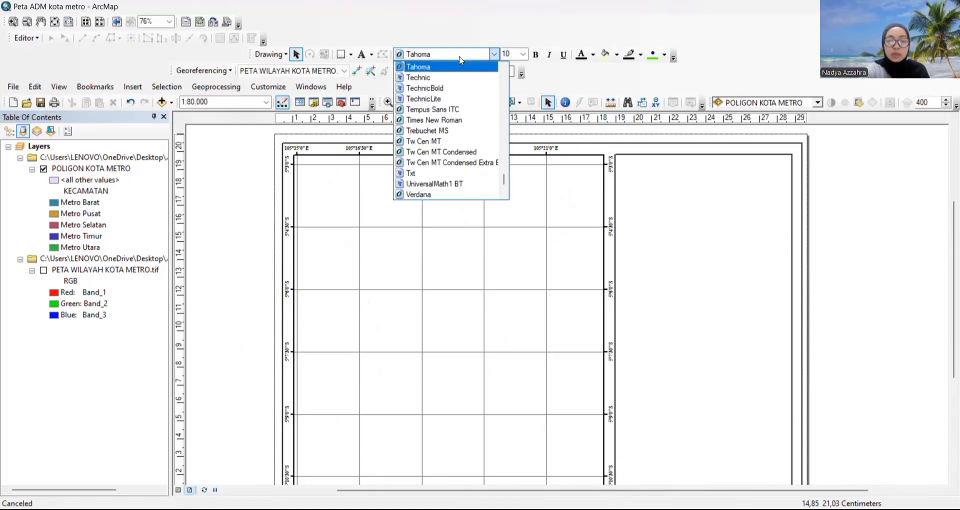
pyautogui.press('i')
pyautogui.click(498, 52)
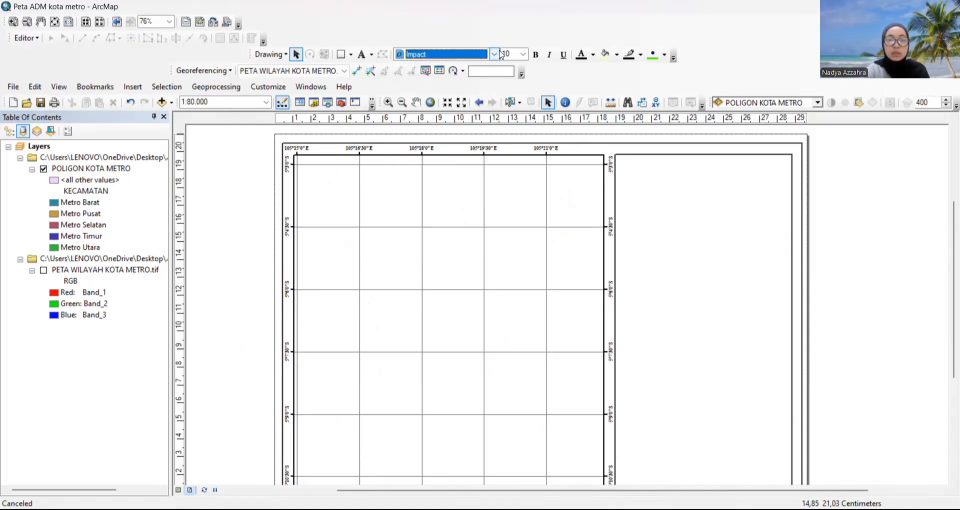
pyautogui.click(498, 52)
pyautogui.click(498, 53)
pyautogui.click(461, 58)
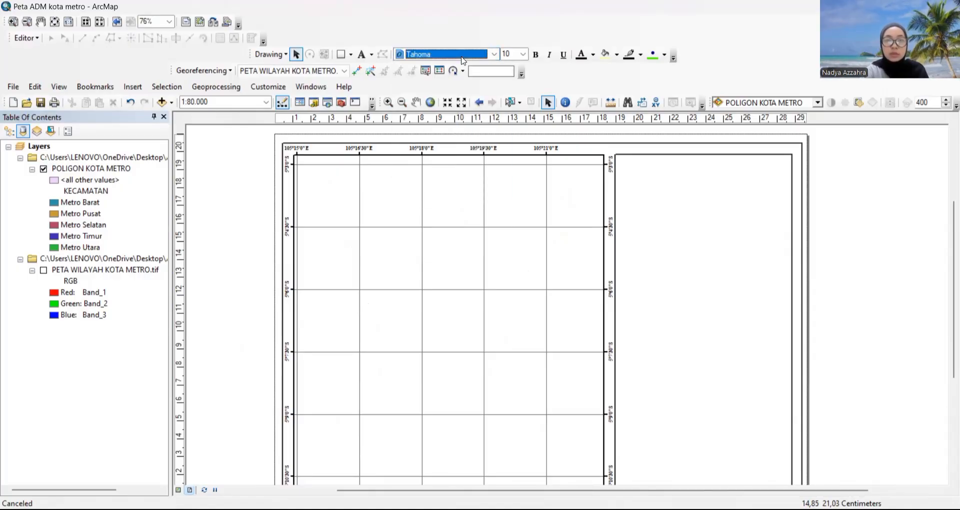
pyautogui.click(463, 59)
pyautogui.click(469, 120)
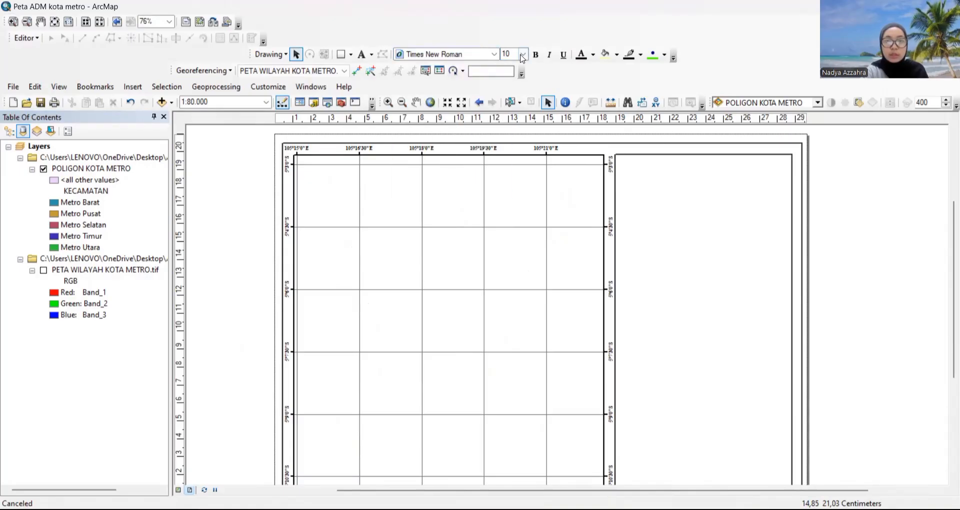
pyautogui.click(522, 54)
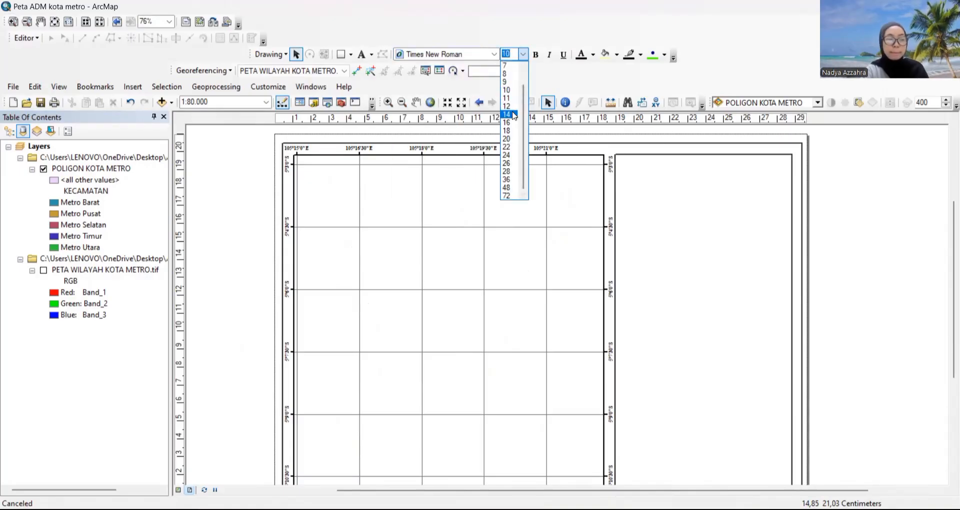
pyautogui.click(514, 114)
# - Add the text "PETA ADMINISTRASI" near the upper edge of the empty frame beside the map
pyautogui.click(361, 54)
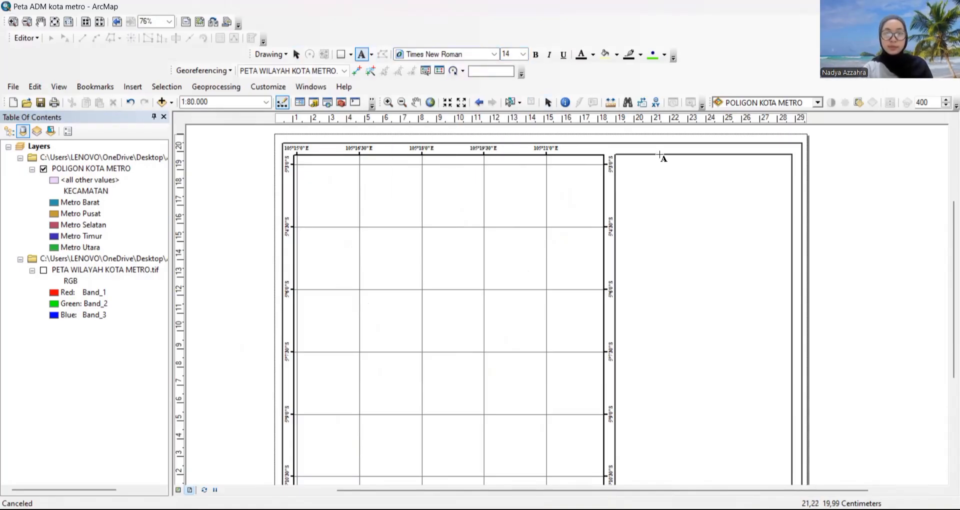
pyautogui.click(674, 166)
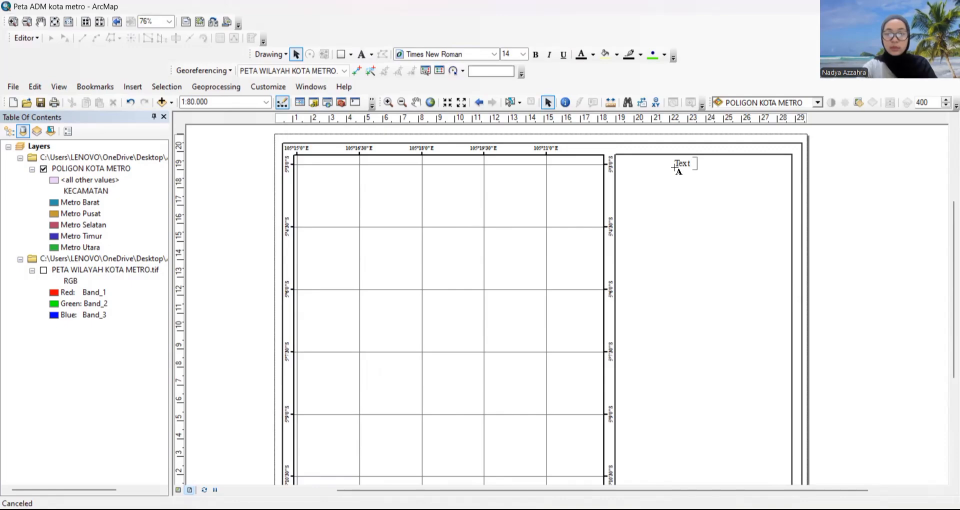
pyautogui.write('PETA ADMI')
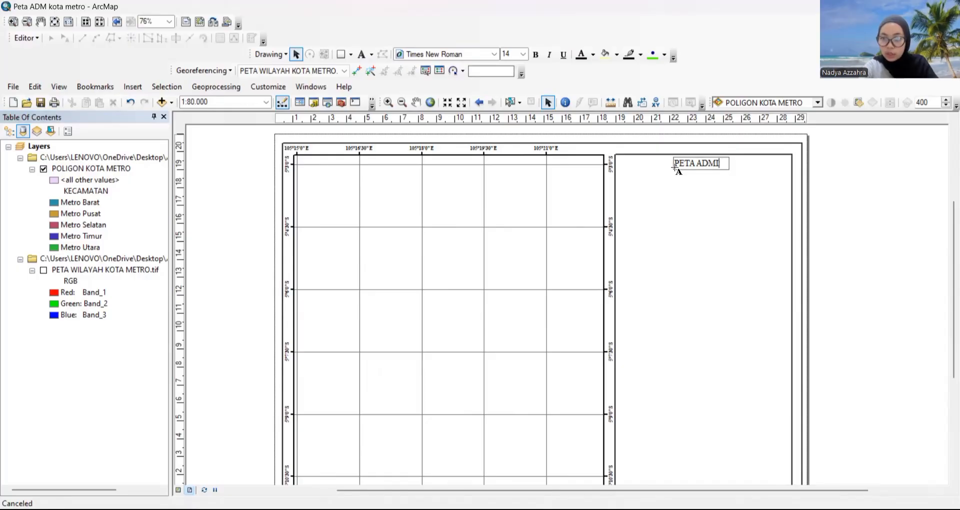
pyautogui.write('SINISTRASI')
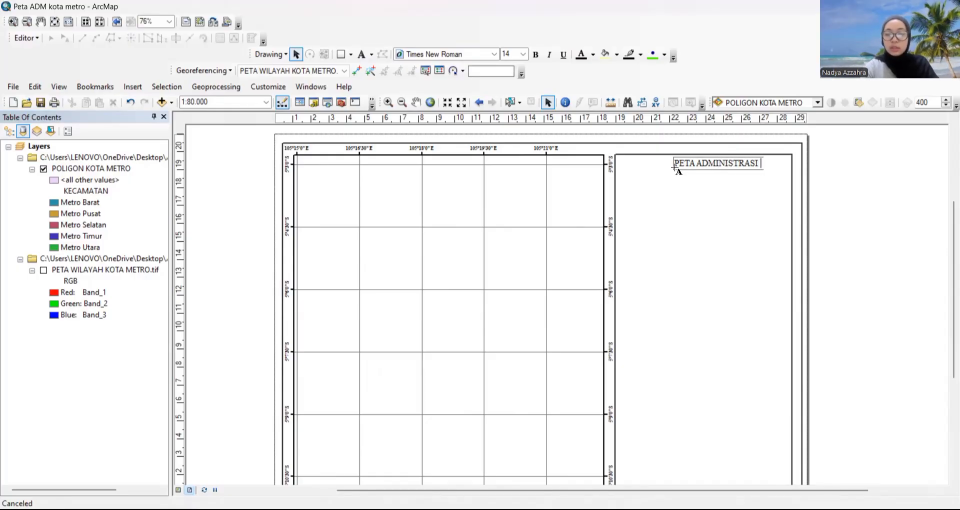
pyautogui.press('Return')
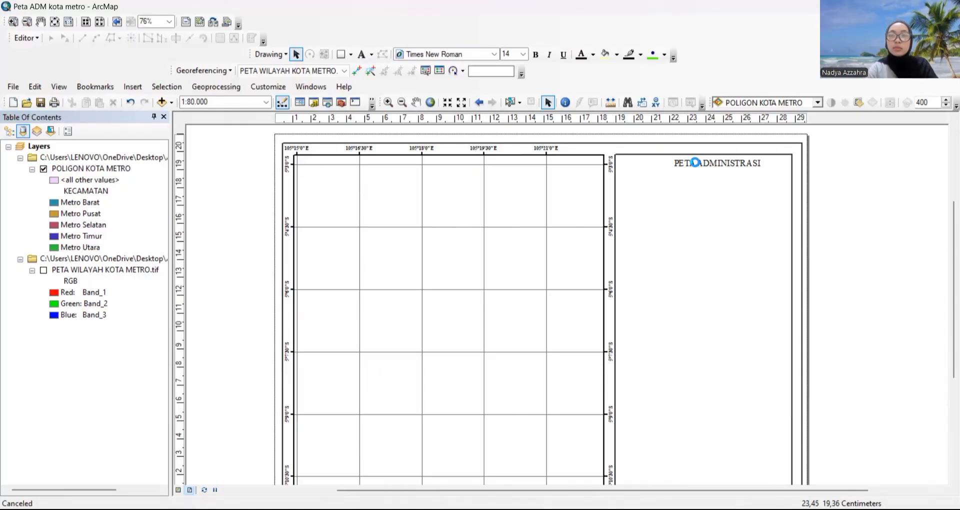
# - Extend the title with the lines "KOTA METRO" and "TAHUN 2025", and format it as centred bold text
pyautogui.click(451, 185)
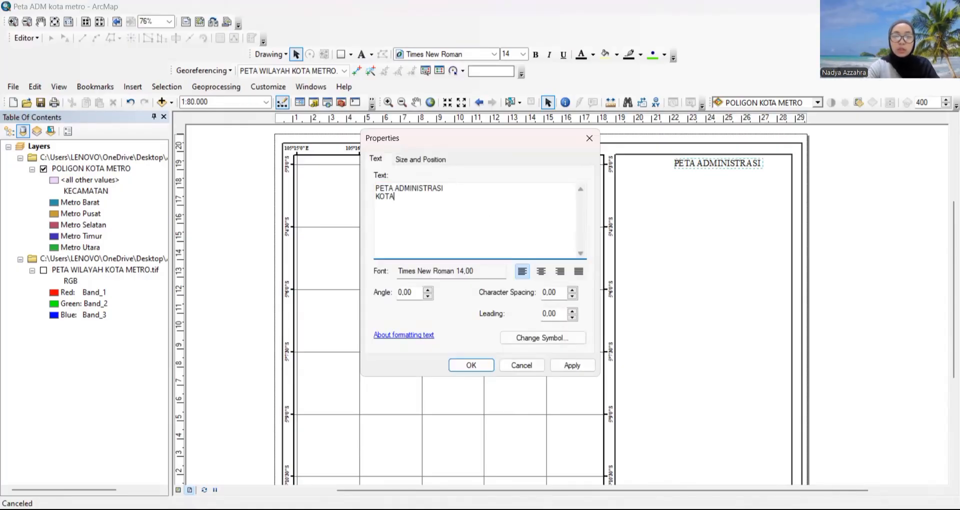
pyautogui.write('KOTA METRO')
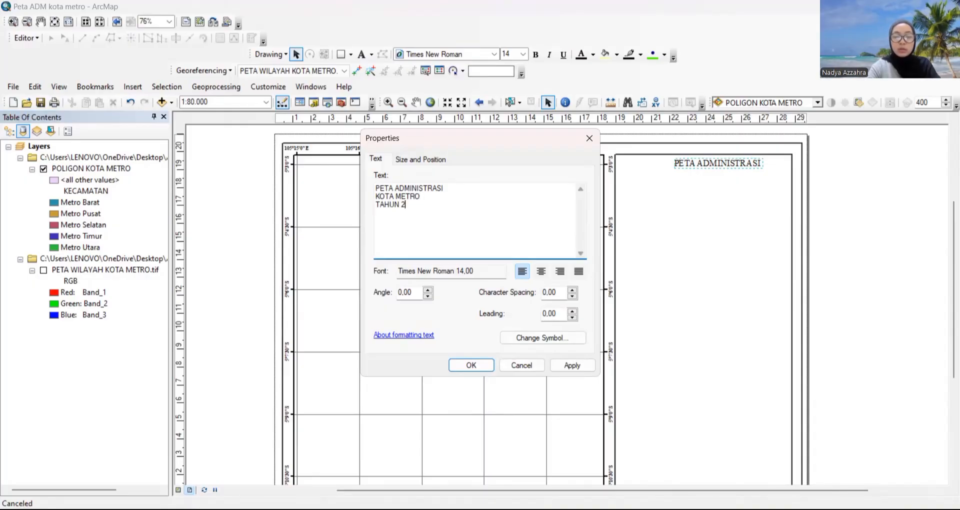
pyautogui.click(542, 274)
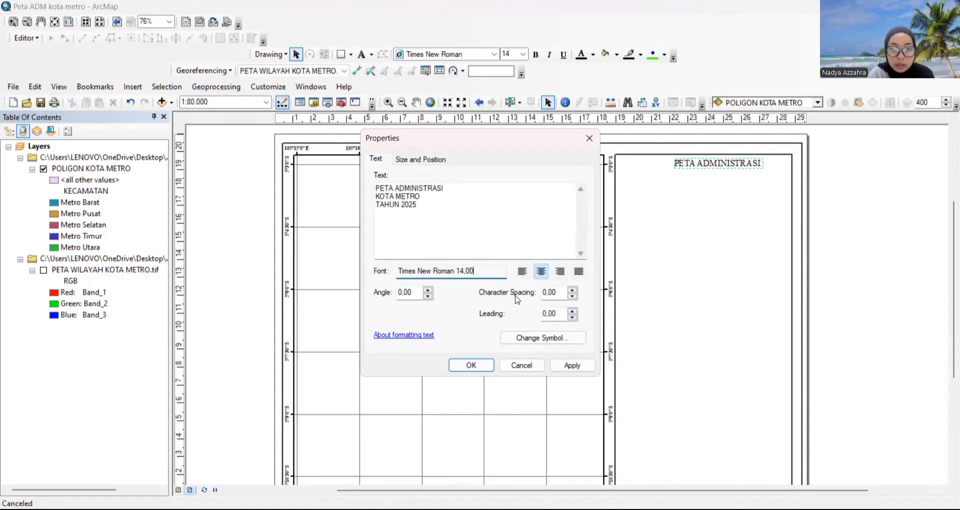
pyautogui.click(485, 368)
pyautogui.click(537, 57)
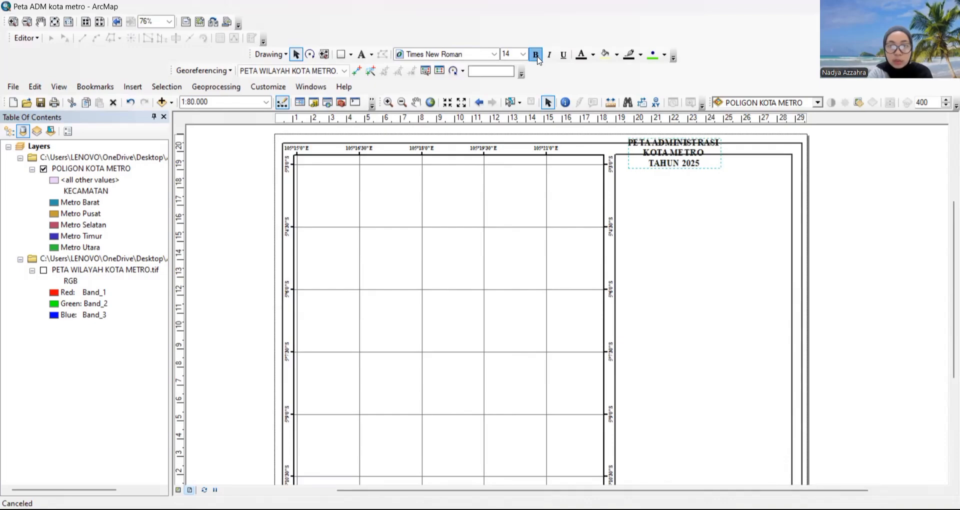
# - Nudge the three-line title inside the empty frame so it sits centred just below the frame's upper edge
pyautogui.press('Down')
pyautogui.press('Down')
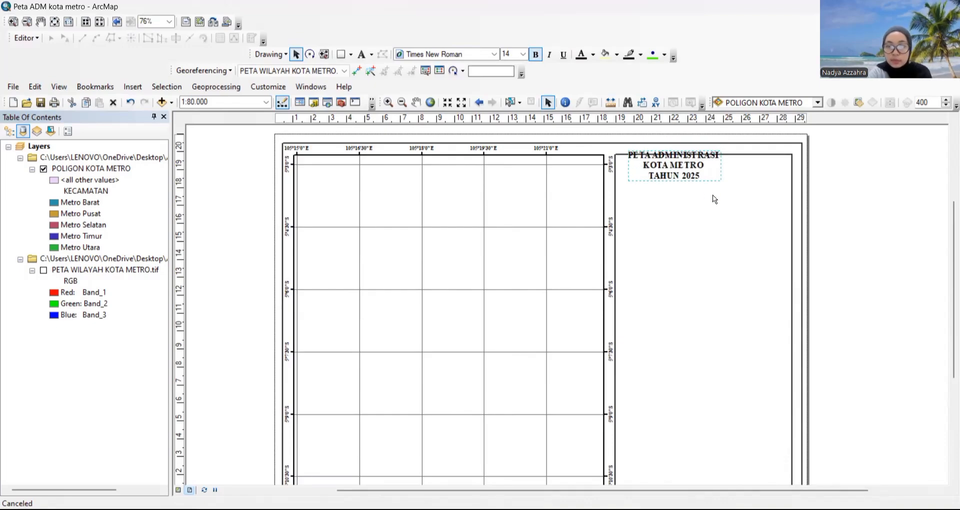
pyautogui.press('Down')
pyautogui.press('Down')
pyautogui.press('Down')
pyautogui.press('Down')
pyautogui.press('Down')
pyautogui.press('Down')
pyautogui.press('Right')
pyautogui.press('Right')
pyautogui.press('Right')
pyautogui.press('Right')
pyautogui.press('Right')
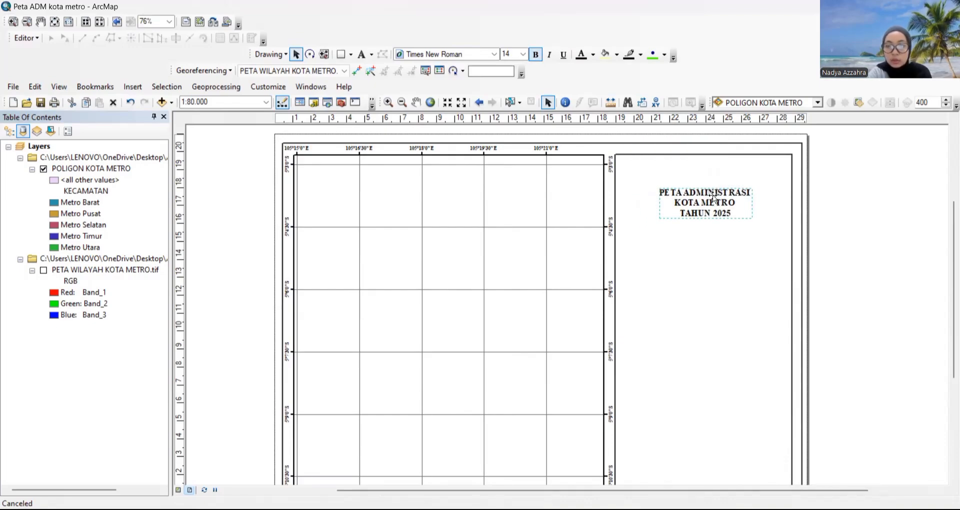
pyautogui.press('Up')
pyautogui.press('Up')
pyautogui.press('Up')
pyautogui.press('Up')
pyautogui.press('Up')
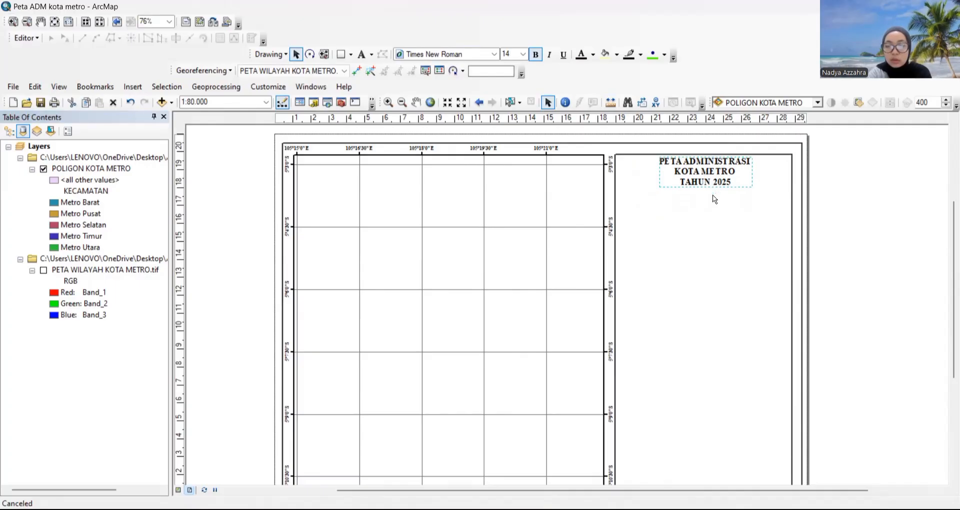
pyautogui.press('Right')
pyautogui.press('Down')
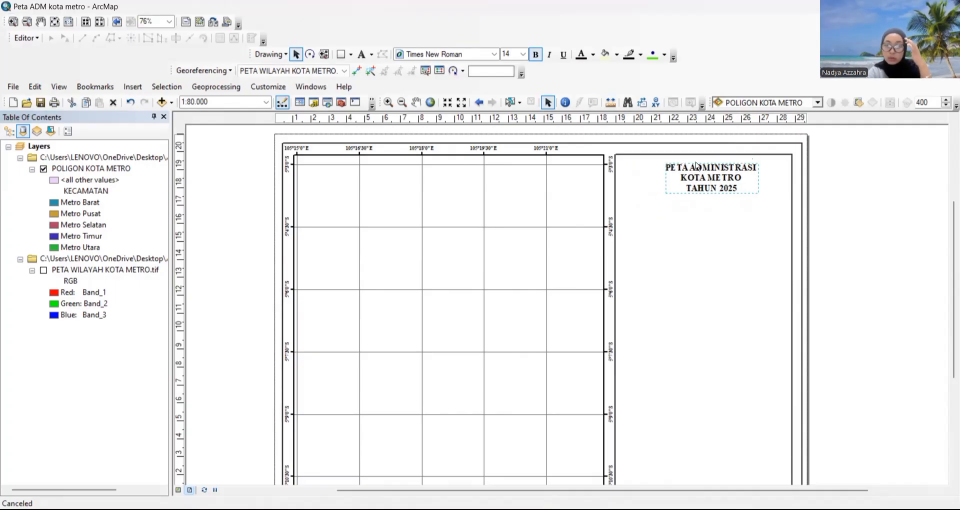
# - Increase the title text's character spacing to 1 and then to 3
pyautogui.doubleClick(699, 176)
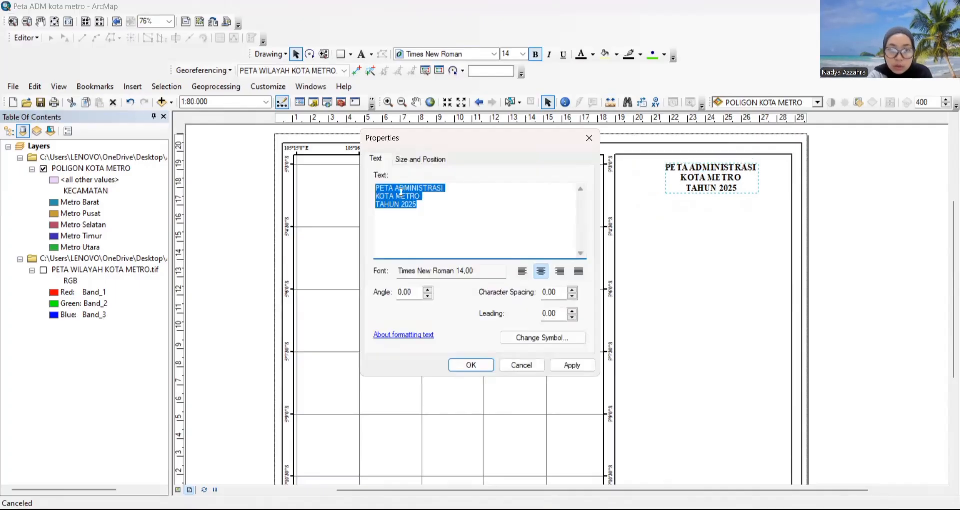
pyautogui.click(572, 289)
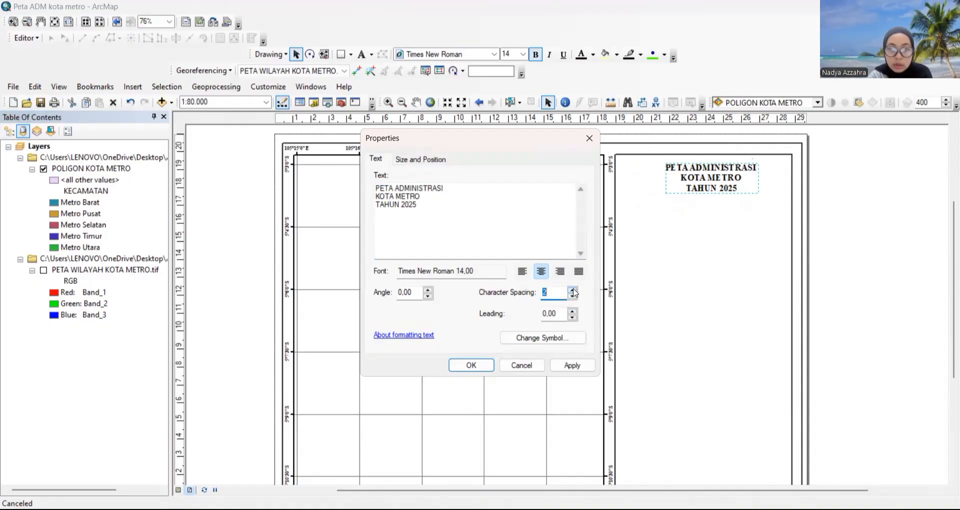
pyautogui.click(573, 298)
pyautogui.click(470, 366)
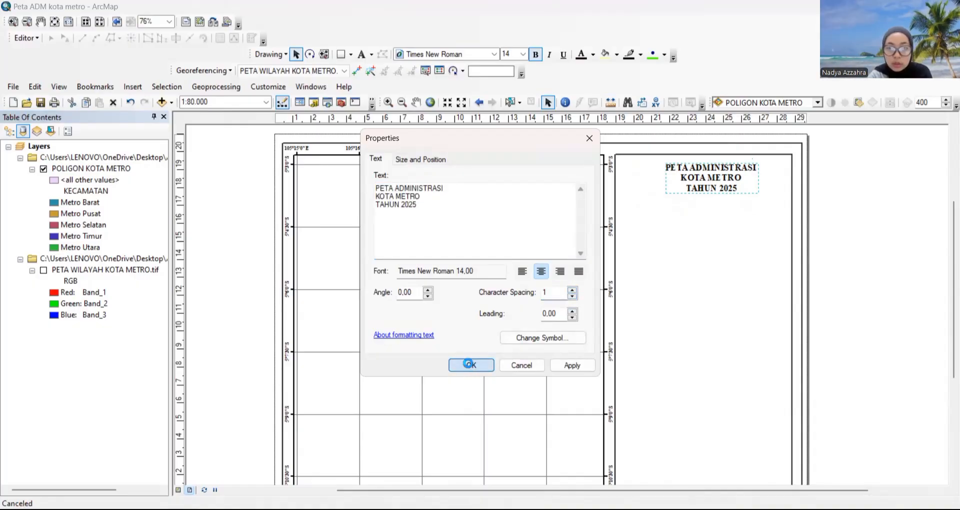
pyautogui.click(730, 176)
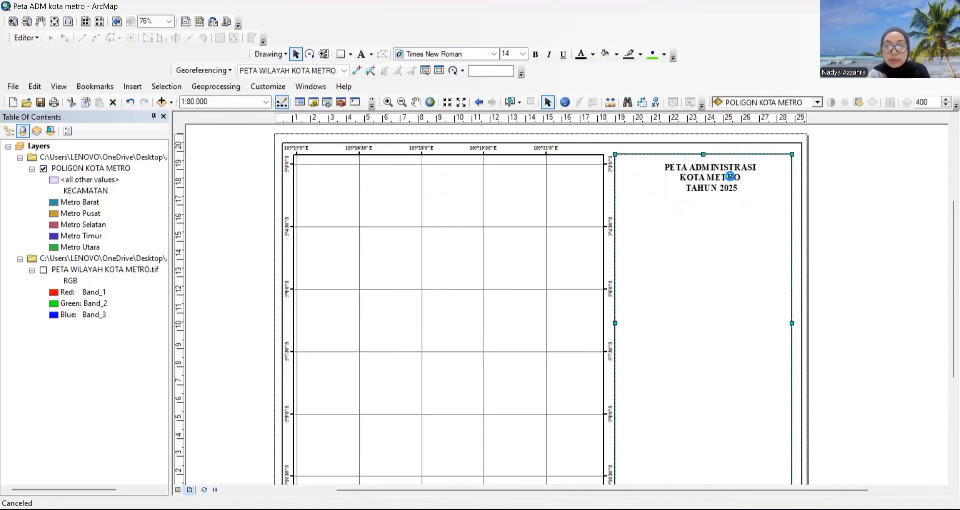
pyautogui.doubleClick(729, 176)
pyautogui.click(573, 292)
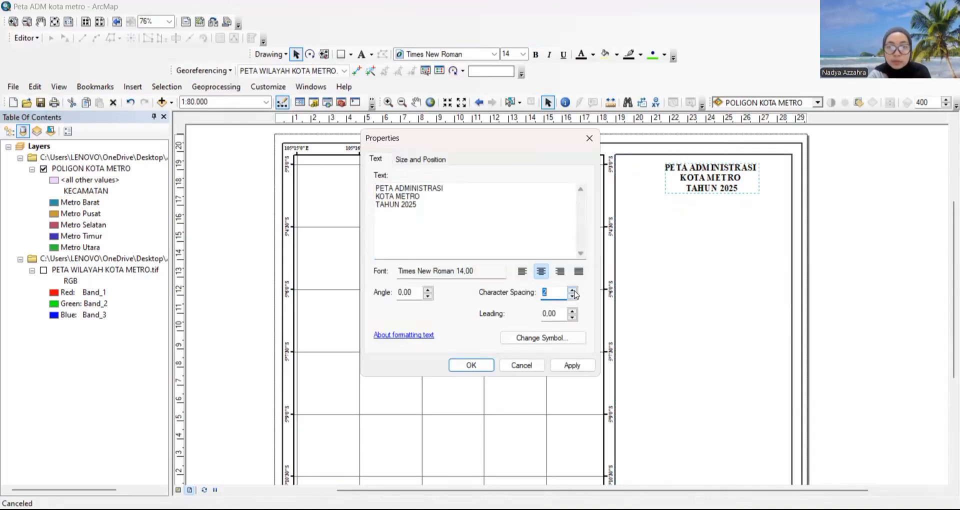
pyautogui.click(470, 365)
# - Join "KOTA METRO" onto the title's first line and move the two-line title up to sit centred in the side frame
pyautogui.doubleClick(718, 184)
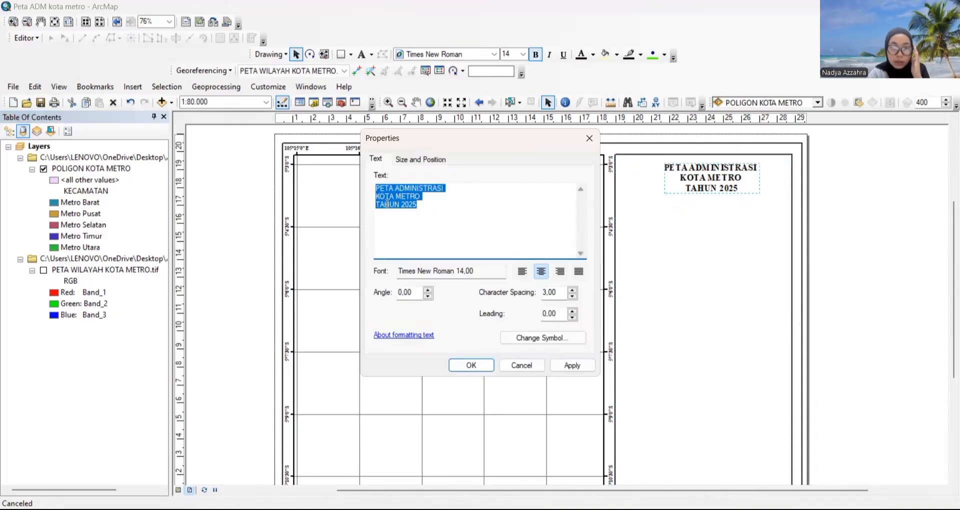
pyautogui.click(378, 200)
pyautogui.click(469, 361)
pyautogui.moveTo(740, 192); pyautogui.dragTo(721, 168)
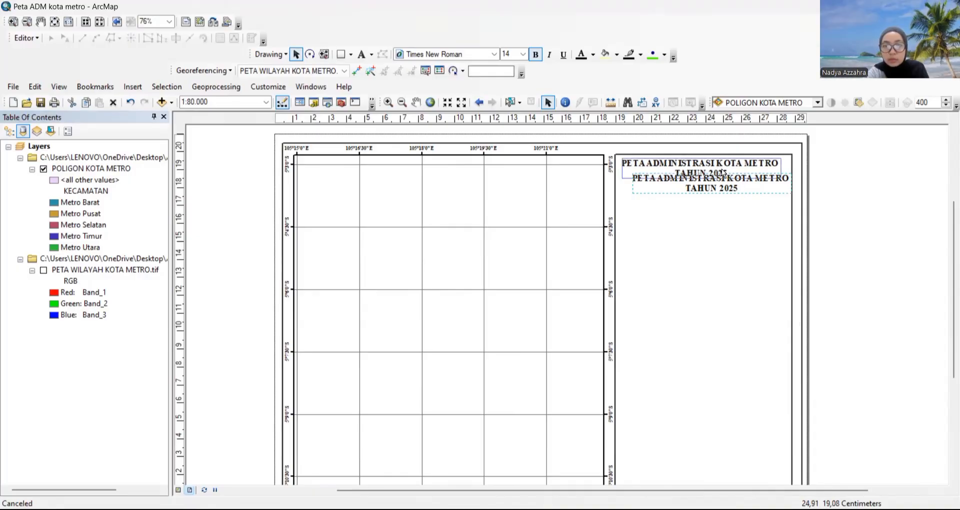
# - Set the two-line title's character spacing to -1
pyautogui.doubleClick(719, 175)
pyautogui.click(573, 296)
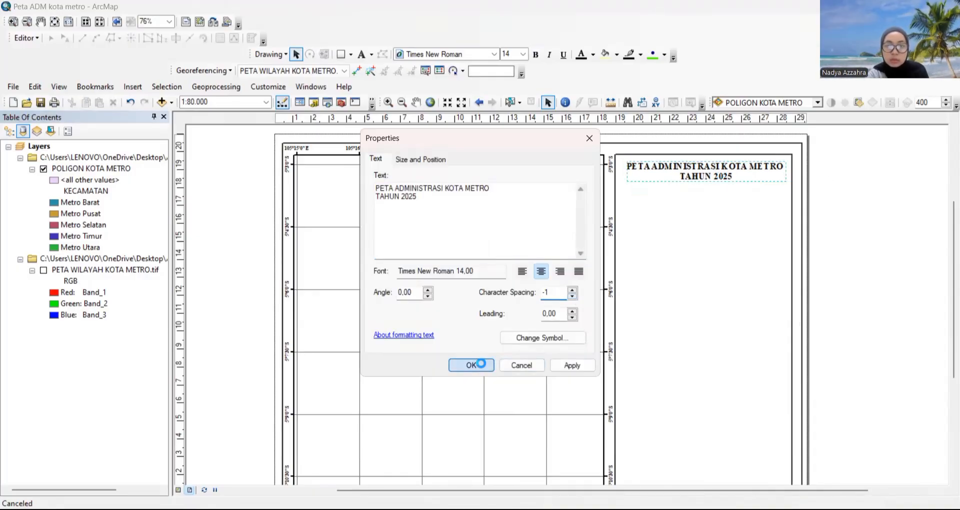
pyautogui.click(470, 365)
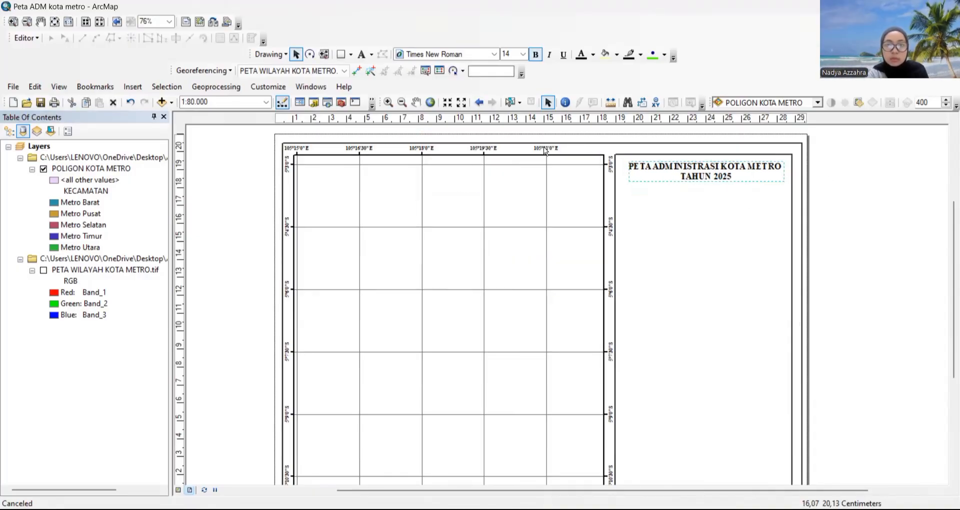
# - Draw a horizontal dividing line just below the title, spanning the full width of the side frame
pyautogui.click(342, 54)
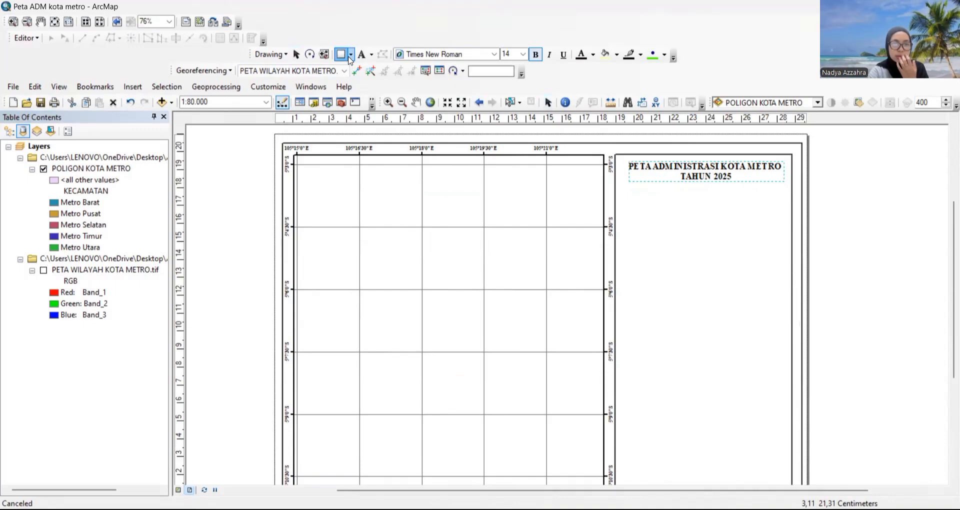
pyautogui.click(351, 55)
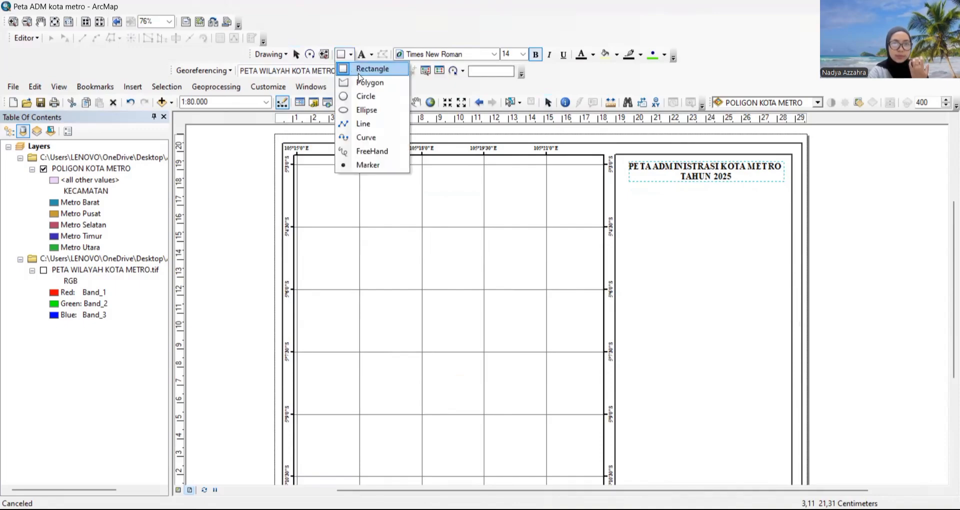
pyautogui.click(364, 124)
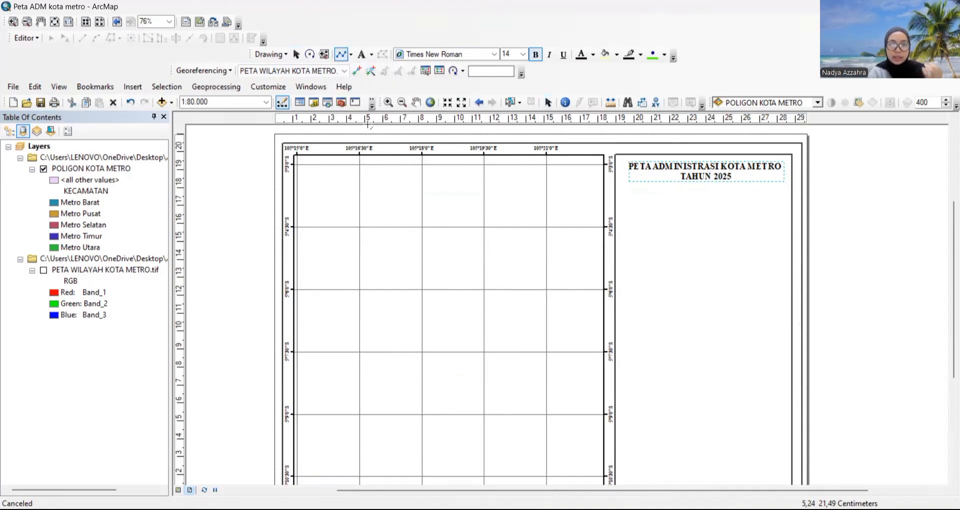
pyautogui.click(616, 190)
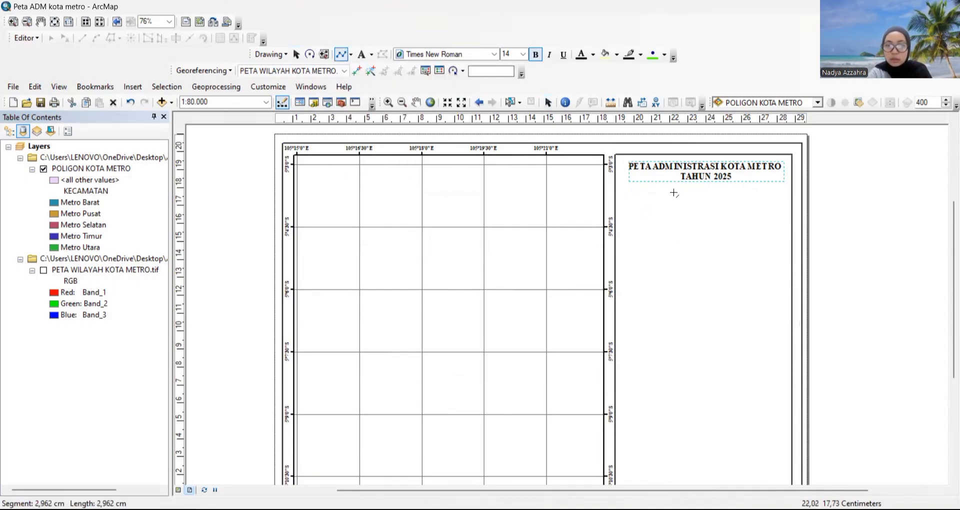
pyautogui.doubleClick(792, 191)
pyautogui.press('Escape')
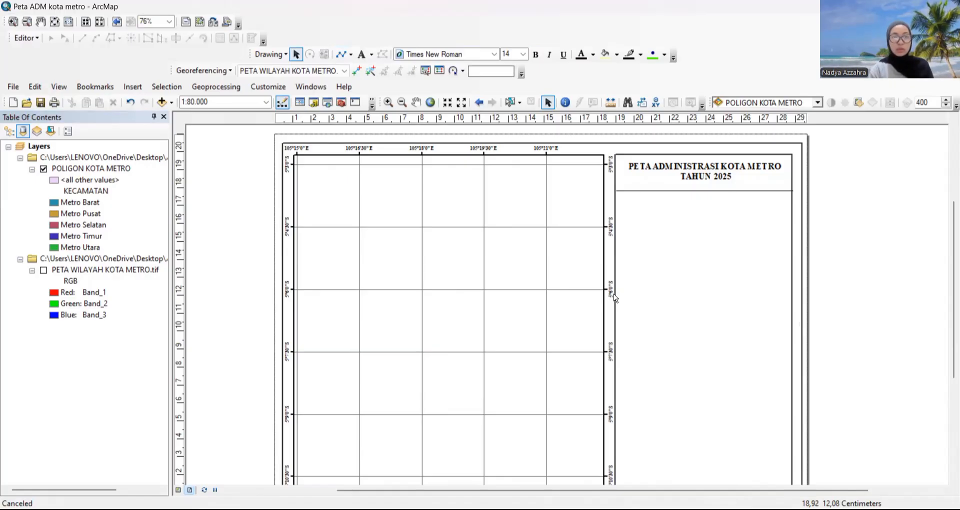
# - Insert the ESRI North 8 north arrow and place it at the side frame's left edge, just below the dividing line
pyautogui.click(132, 86)
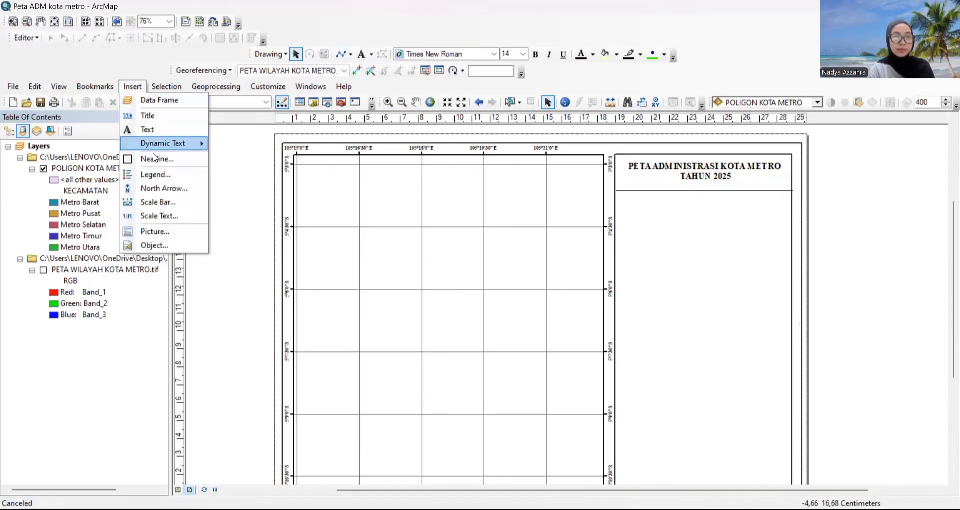
pyautogui.click(160, 189)
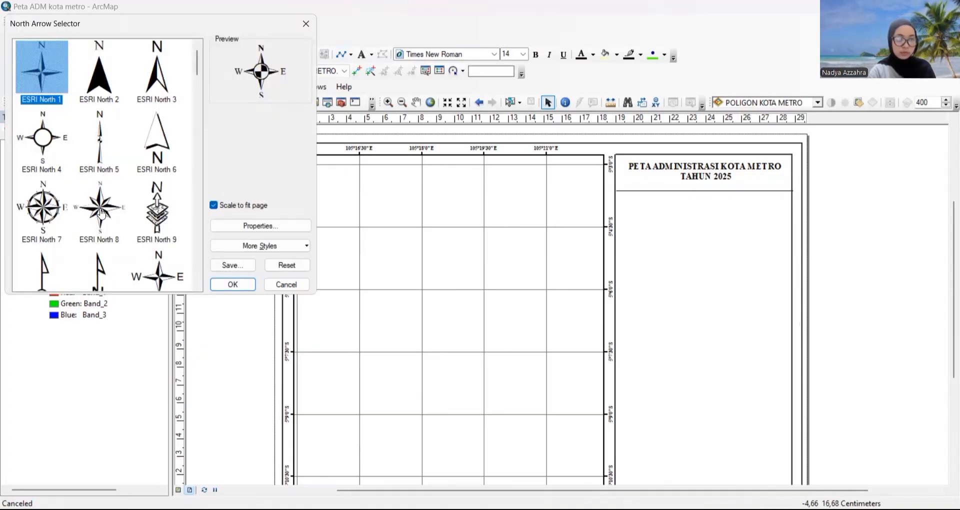
pyautogui.click(101, 212)
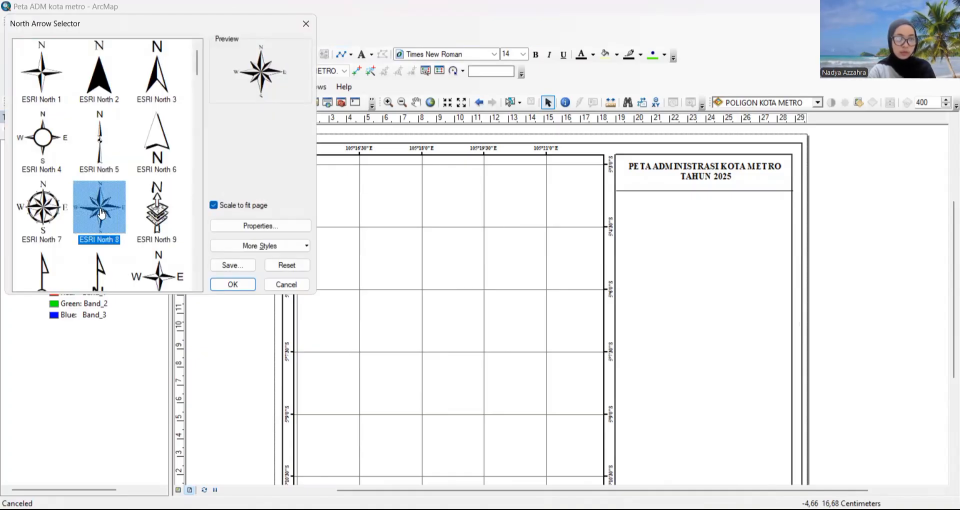
pyautogui.click(246, 287)
pyautogui.moveTo(493, 337); pyautogui.dragTo(654, 228)
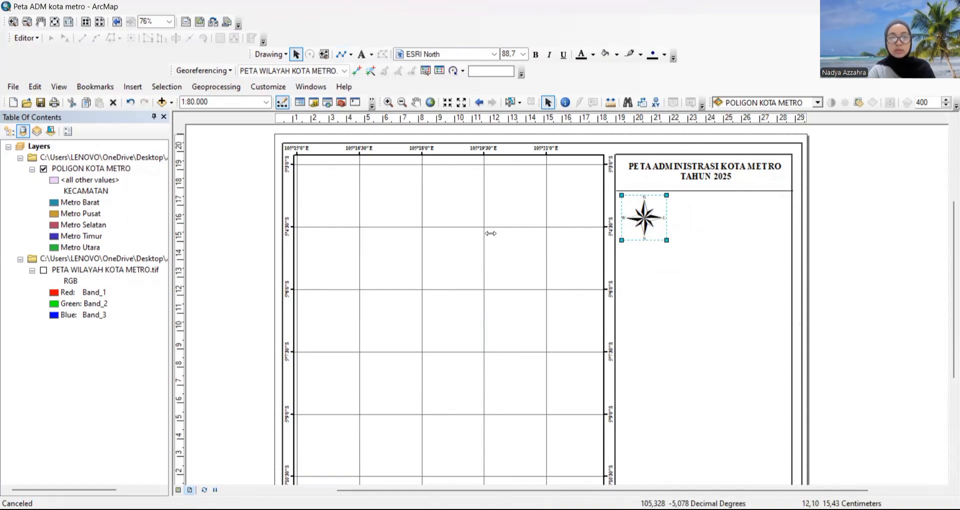
pyautogui.click(853, 234)
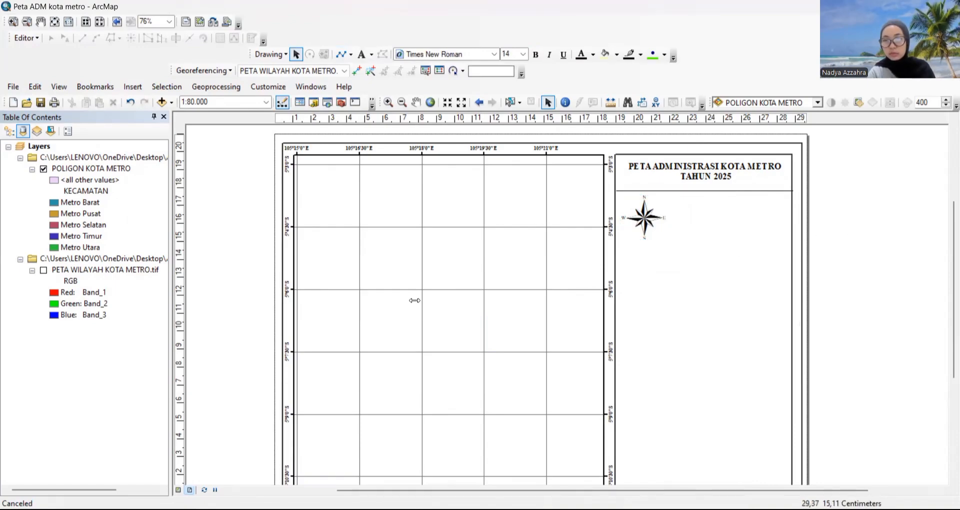
# - Insert a scale bar in the Alternating Scale Bar 2 style
pyautogui.click(133, 88)
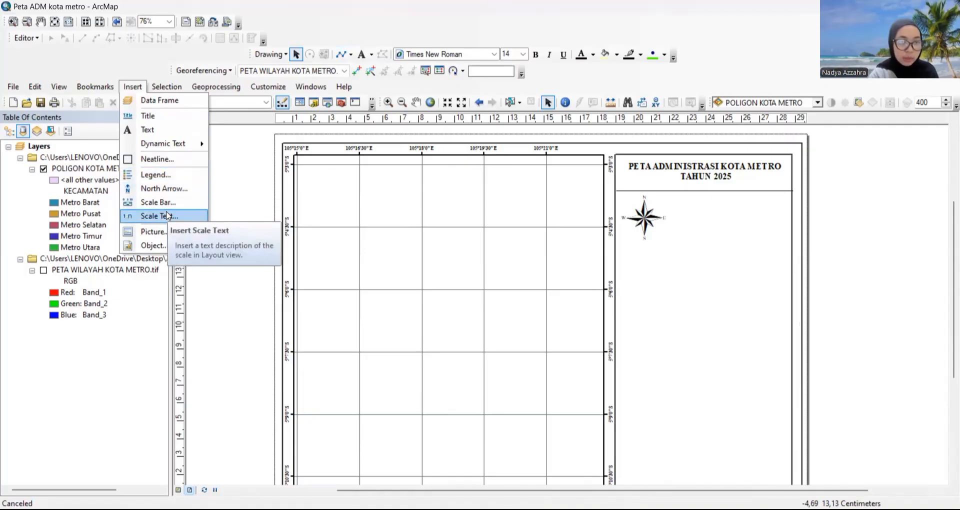
pyautogui.click(159, 202)
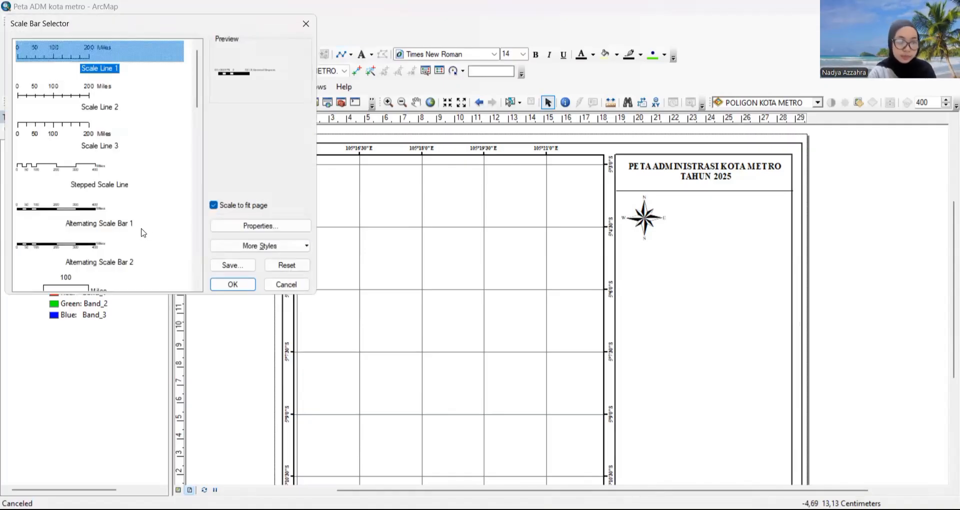
pyautogui.scroll(-2, 143, 232)
pyautogui.click(90, 199)
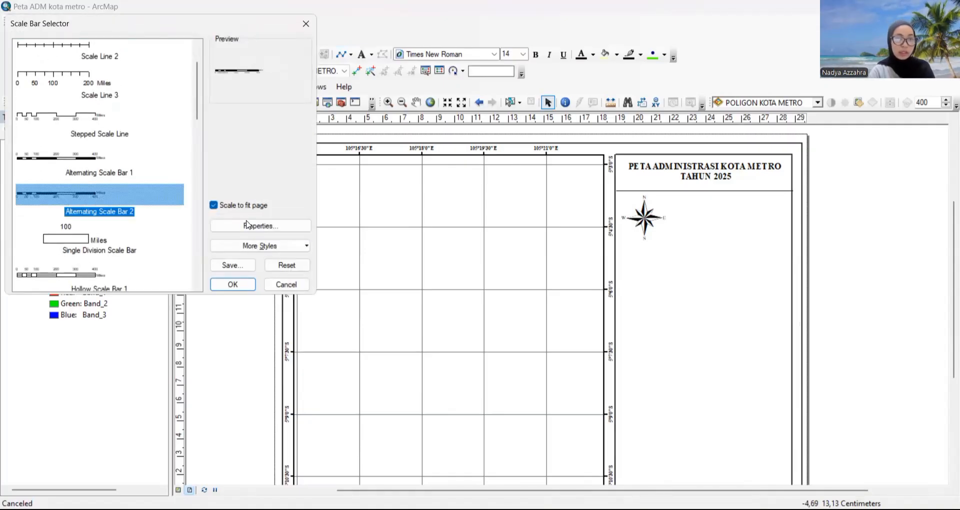
pyautogui.click(248, 288)
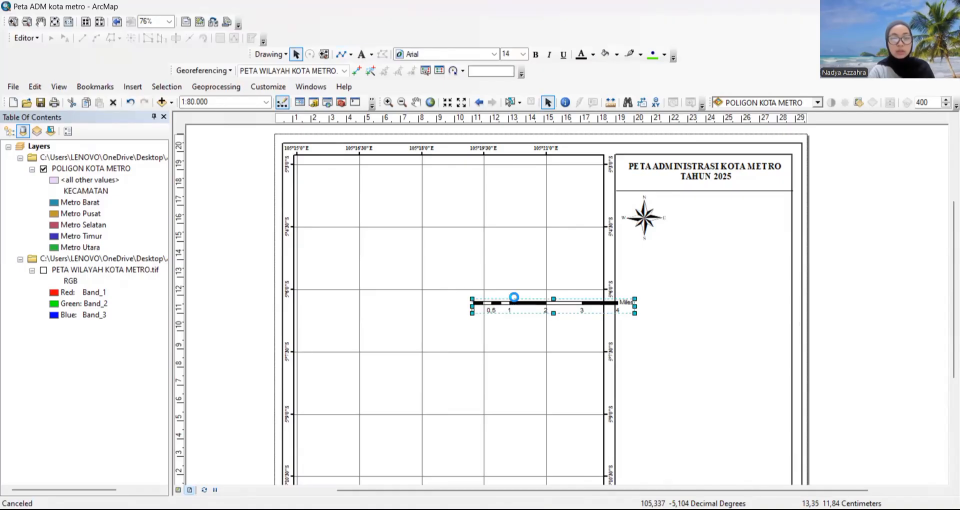
# - Change the scale bar's unit label to "KM"
pyautogui.doubleClick(514, 303)
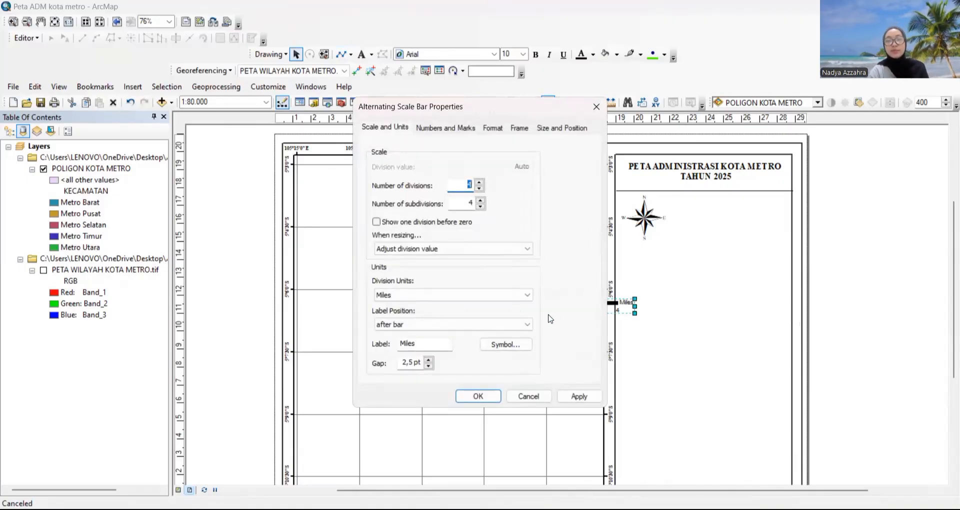
pyautogui.click(427, 343)
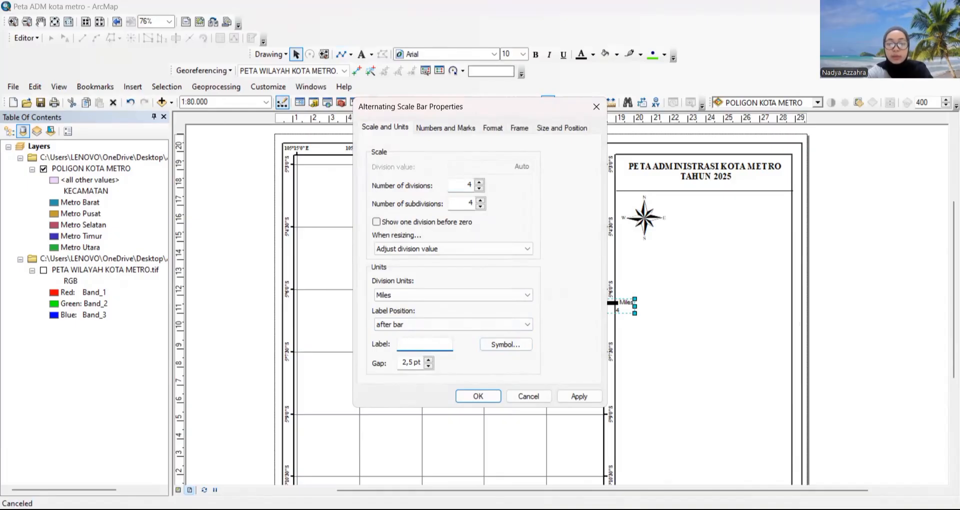
pyautogui.click(478, 396)
# - Move the scale bar beside the north arrow and narrow it to fit inside the side frame
pyautogui.moveTo(549, 304); pyautogui.dragTo(757, 231)
pyautogui.moveTo(819, 233); pyautogui.dragTo(803, 232)
pyautogui.moveTo(744, 231); pyautogui.dragTo(736, 222)
# - Shrink the north arrow slightly and shift the scale bar up and left so it lines up beside the arrow
pyautogui.click(645, 218)
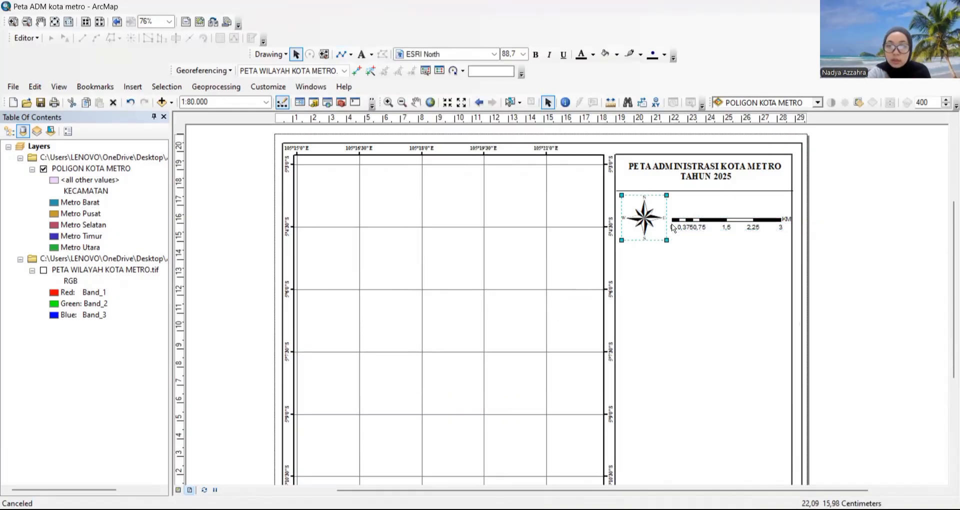
pyautogui.moveTo(667, 240); pyautogui.dragTo(662, 235)
pyautogui.moveTo(726, 228); pyautogui.dragTo(721, 225)
pyautogui.click(850, 220)
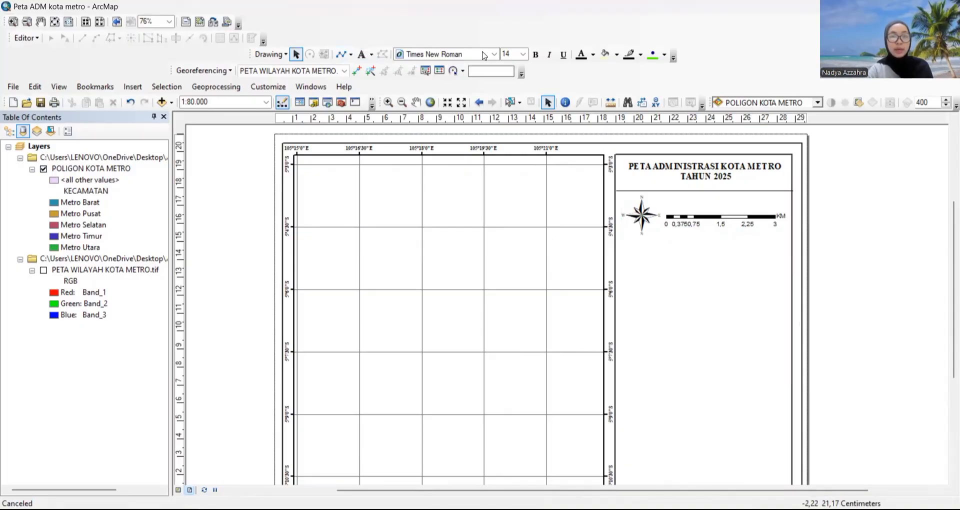
pyautogui.click(523, 54)
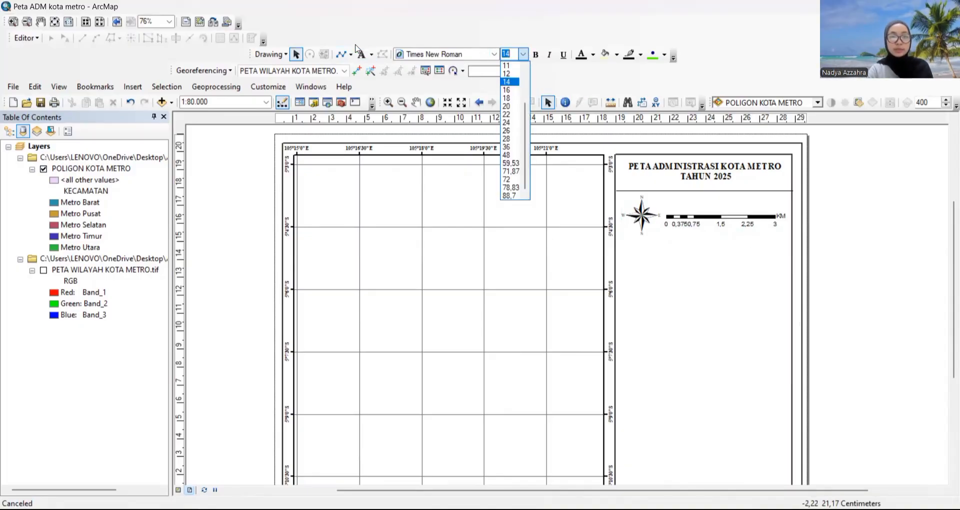
pyautogui.click(668, 272)
pyautogui.click(670, 272)
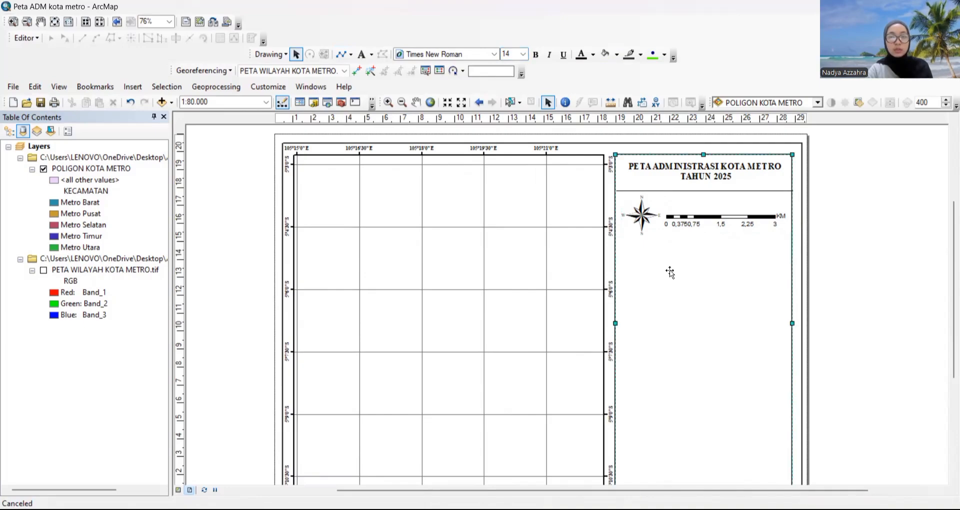
# - Add the text "SKALA 1 : 80.000" in the side frame below the scale bar and make it bold
pyautogui.click(361, 54)
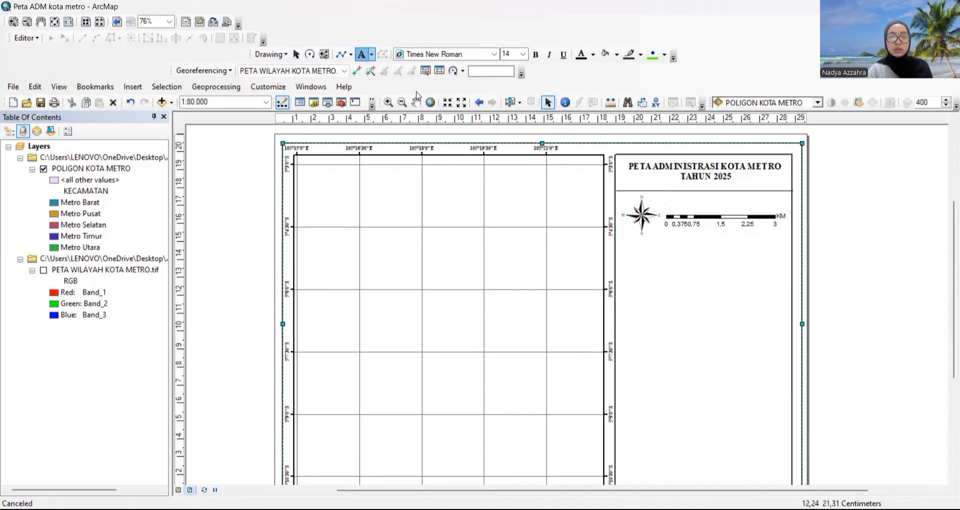
pyautogui.click(676, 282)
pyautogui.write('S')
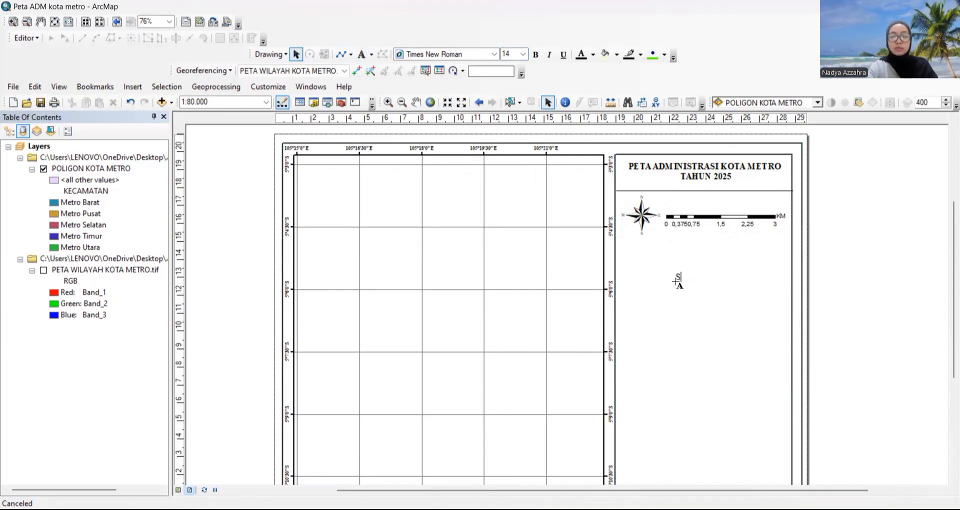
pyautogui.write('KAL')
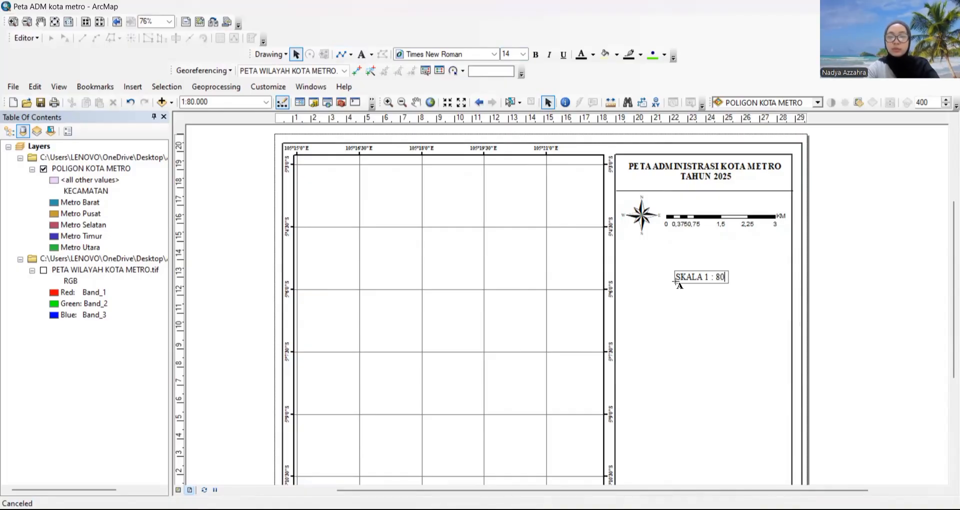
pyautogui.write('A 1 : 80.000')
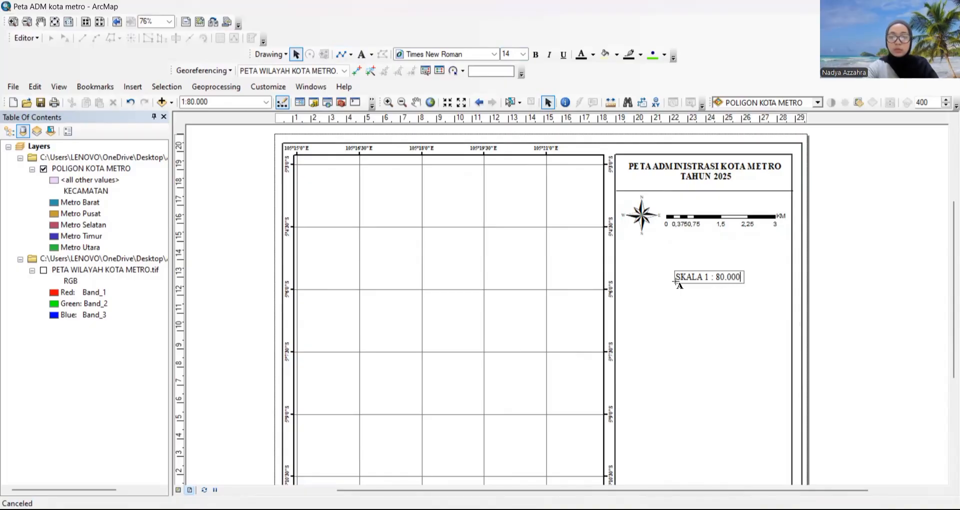
pyautogui.click(931, 293)
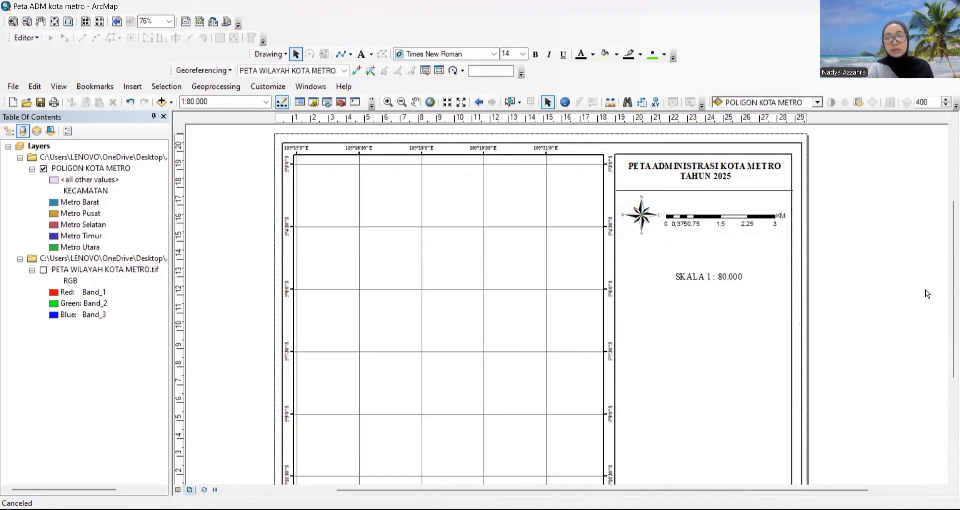
pyautogui.click(741, 281)
pyautogui.click(536, 54)
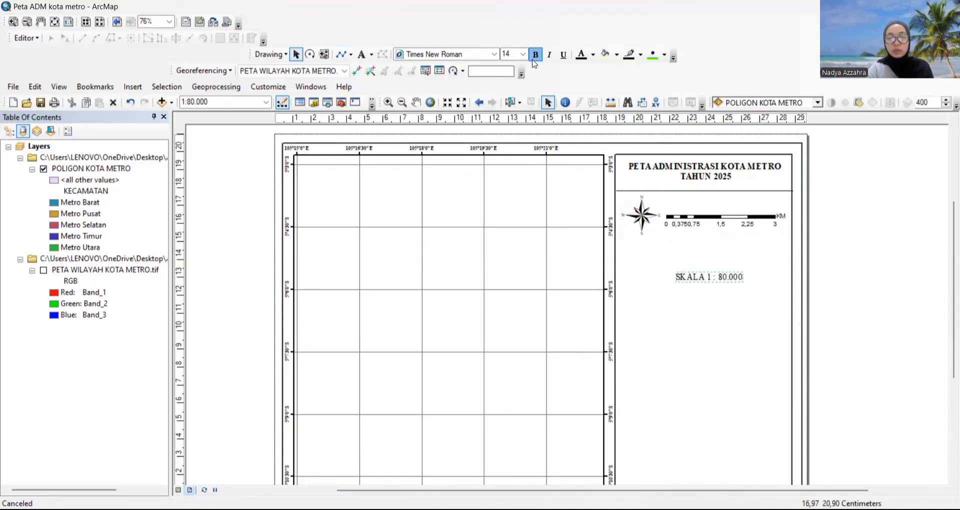
# - Move the "SKALA 1 : 80.000" text up so it sits directly above the scale bar
pyautogui.moveTo(714, 277); pyautogui.dragTo(715, 205)
pyautogui.click(858, 230)
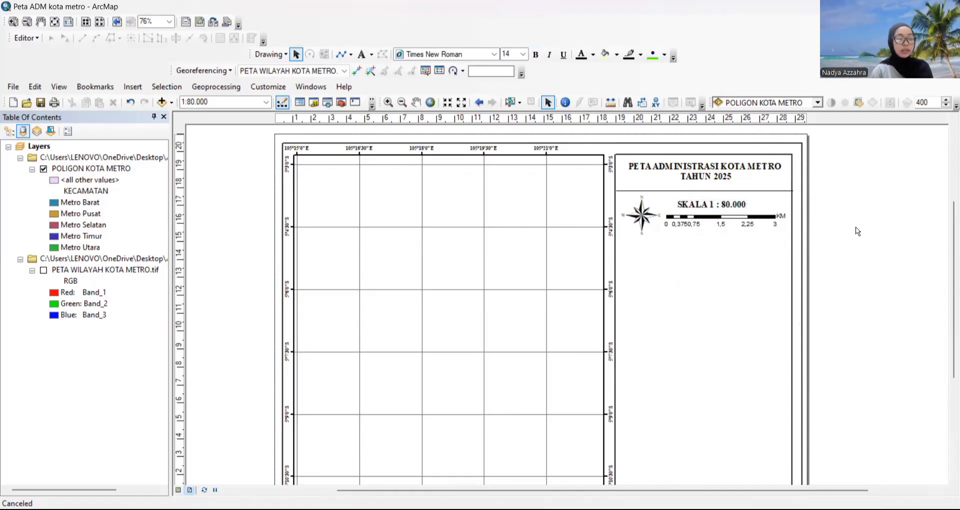
# - Duplicate the divider line under the title and place the copy beneath the north arrow and scale bar
pyautogui.click(720, 193)
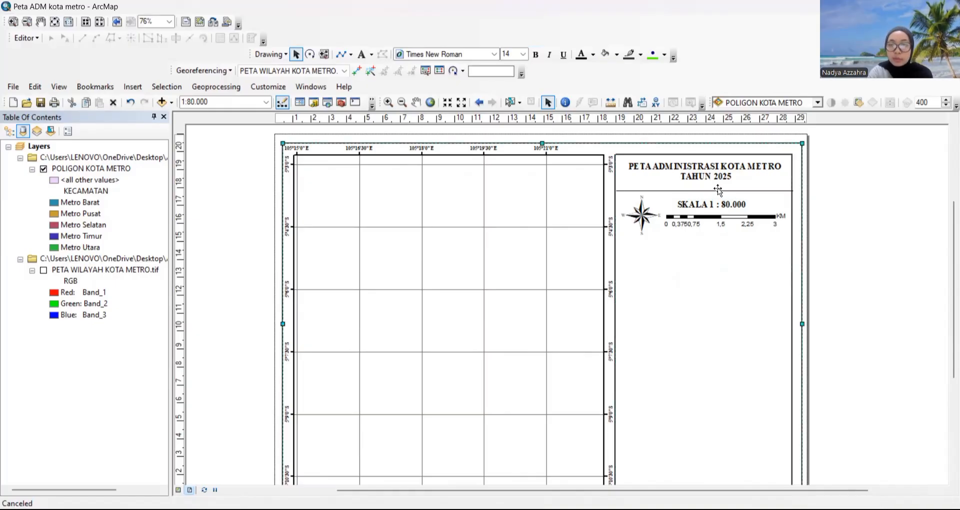
pyautogui.click(718, 190)
pyautogui.rightClick(719, 192)
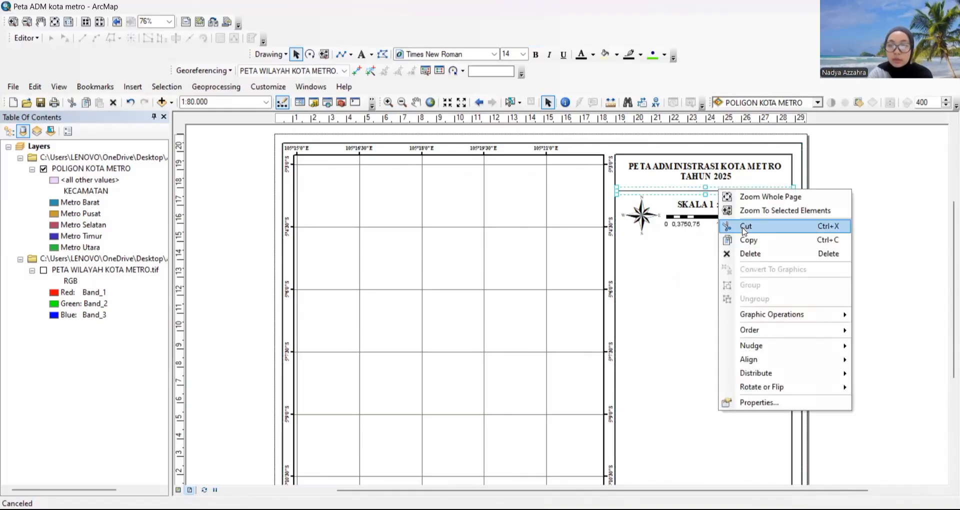
pyautogui.click(747, 243)
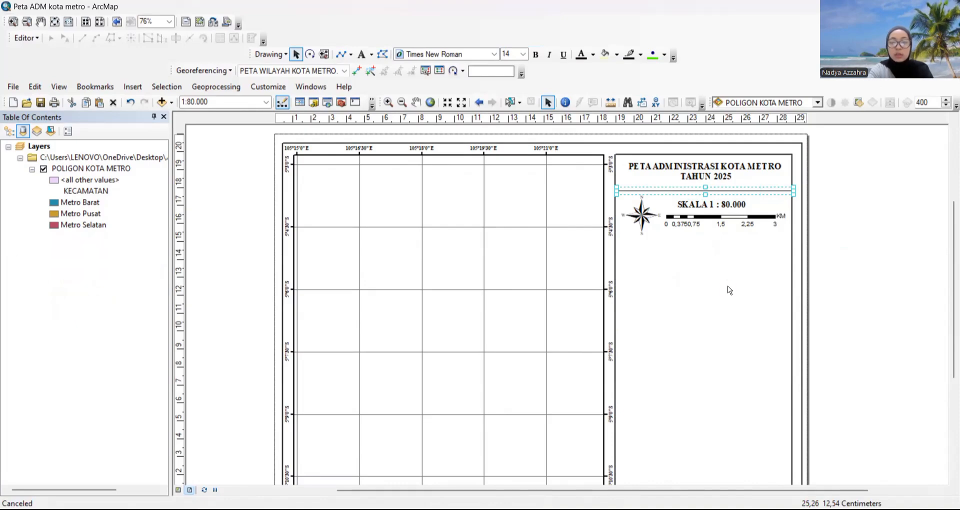
pyautogui.hotkey('ctrl', 'v')
pyautogui.moveTo(761, 204); pyautogui.dragTo(749, 243)
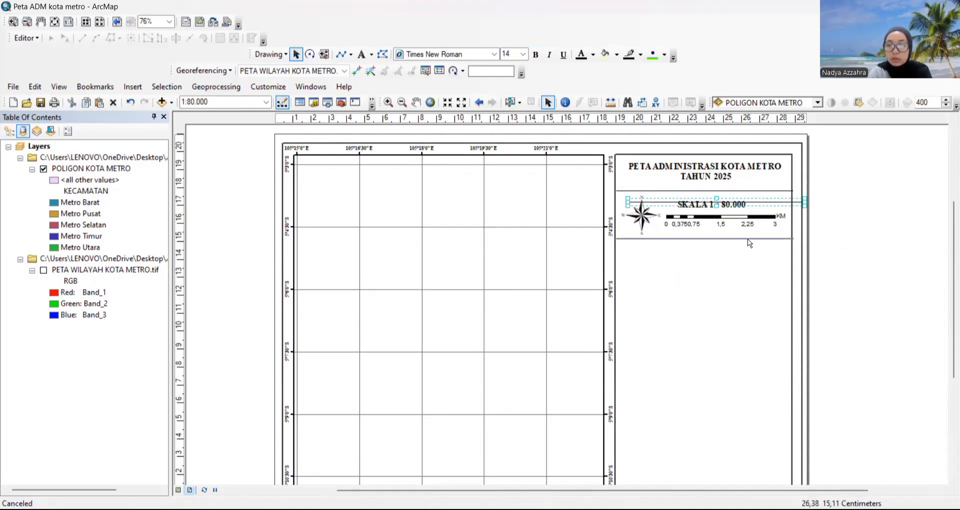
pyautogui.click(861, 238)
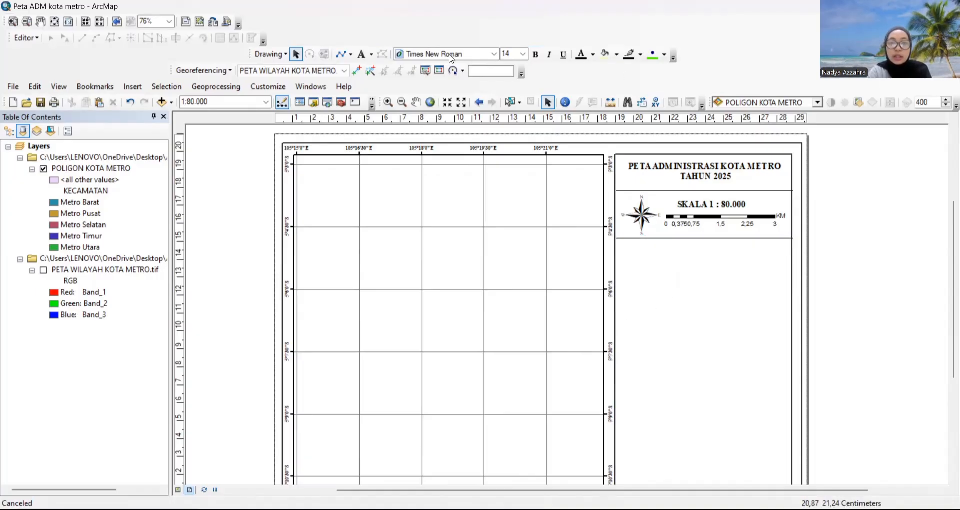
# - Add a two-line text reading "Sistem Grid" and "Datum" in the side frame below the scale bar section
pyautogui.click(367, 57)
pyautogui.click(667, 283)
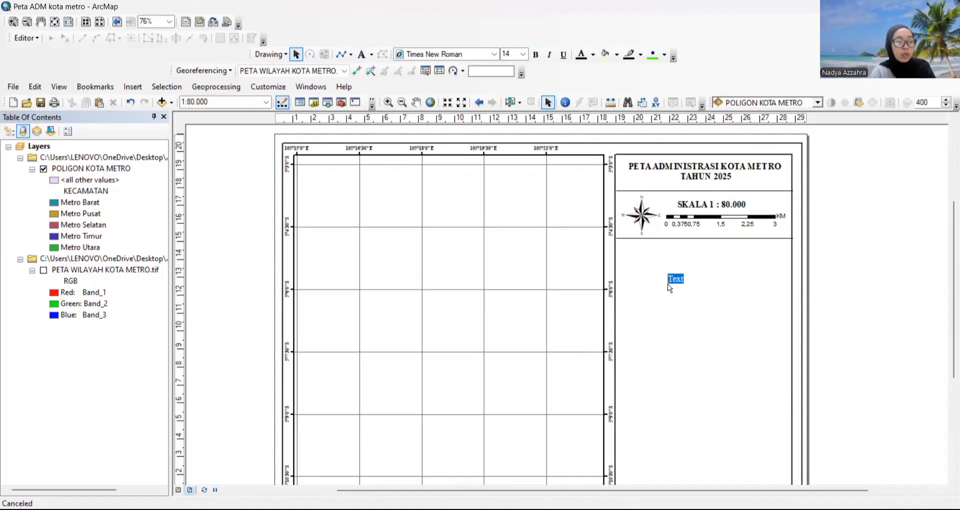
pyautogui.write('S')
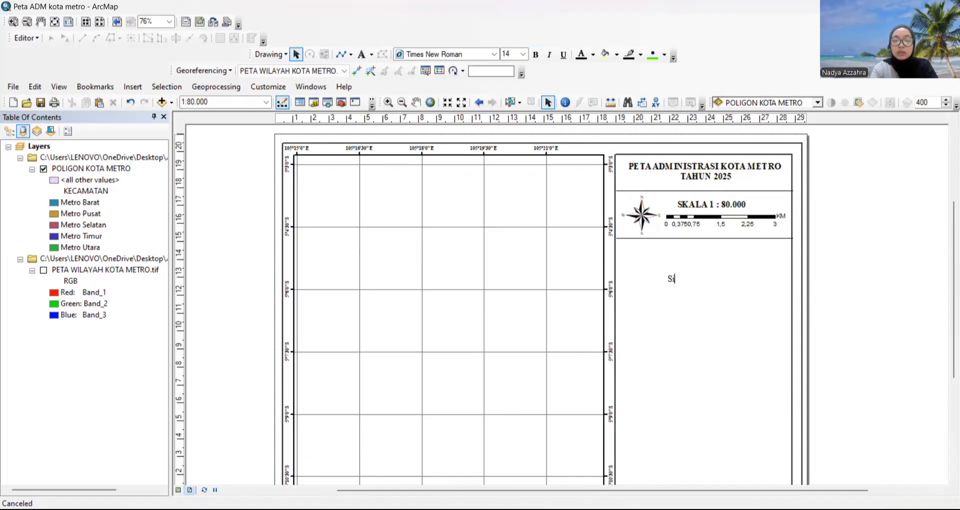
pyautogui.write('istem ')
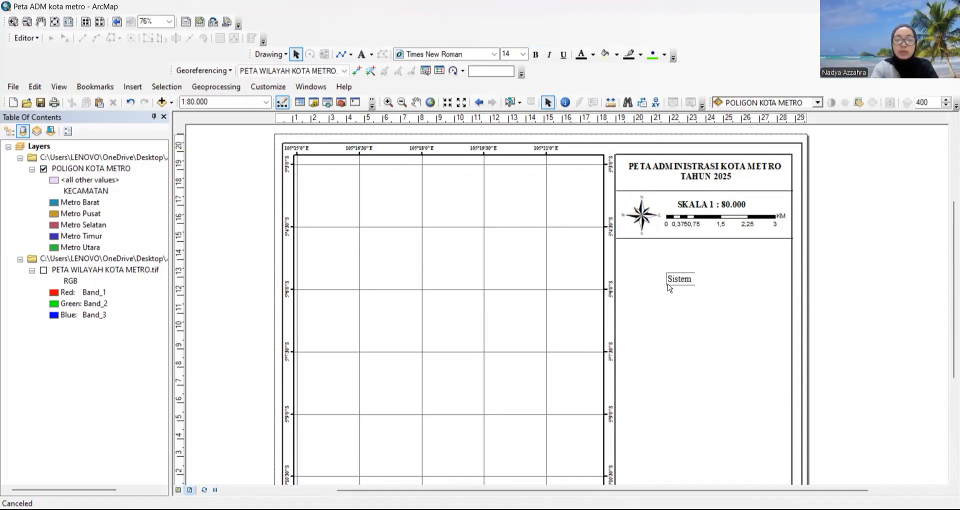
pyautogui.write('Grid')
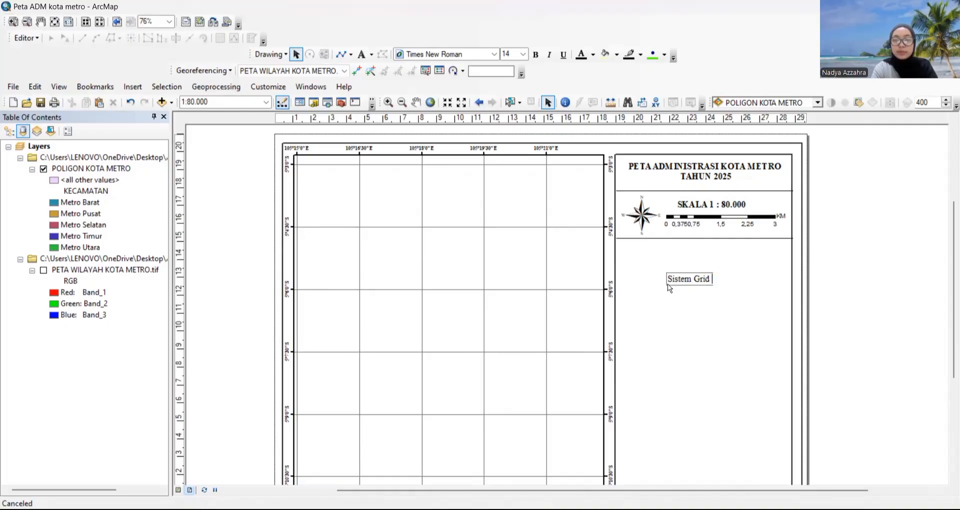
pyautogui.press('Return')
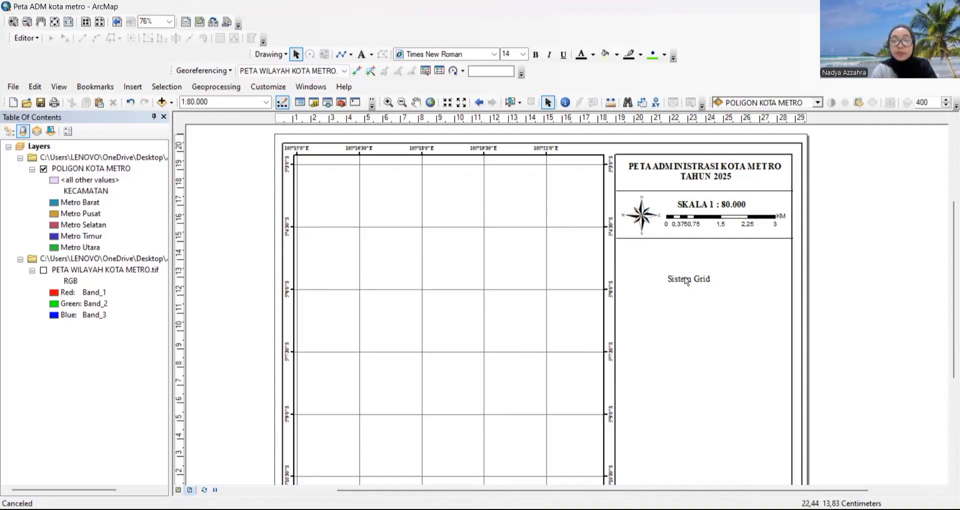
pyautogui.doubleClick(685, 277)
pyautogui.click(416, 201)
pyautogui.press('Return')
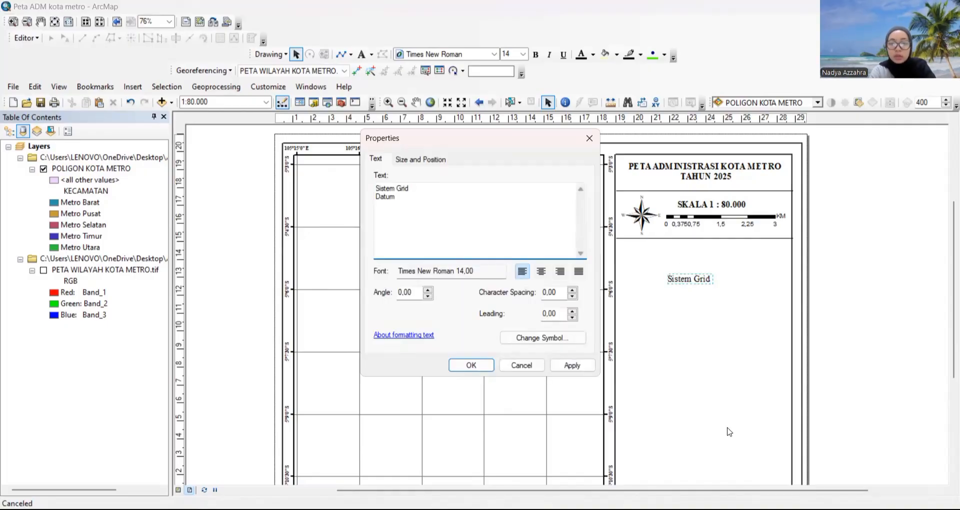
pyautogui.write('Datum')
pyautogui.click(471, 365)
# - Move the "Sistem Grid" and "Datum" labels to just under the second divider line and reduce their font size
pyautogui.moveTo(690, 274); pyautogui.dragTo(648, 253)
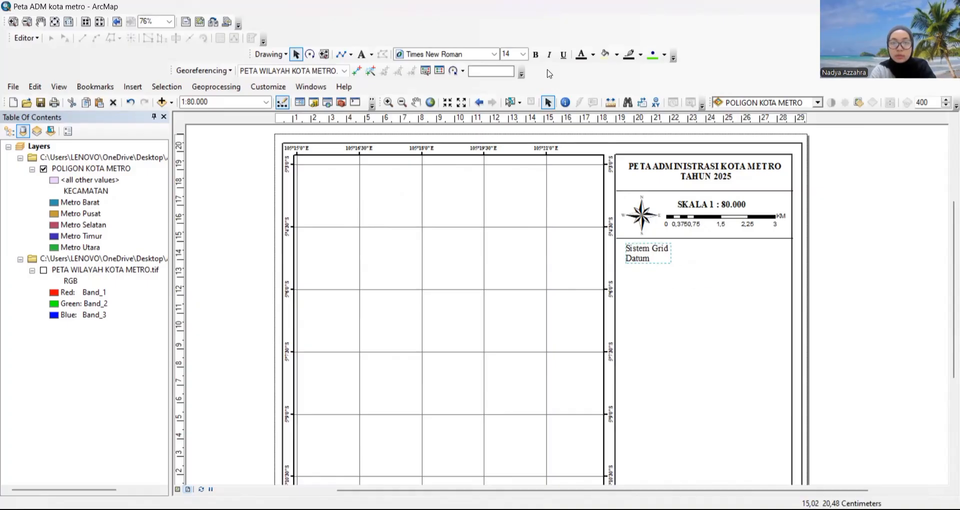
pyautogui.click(523, 54)
pyautogui.click(510, 73)
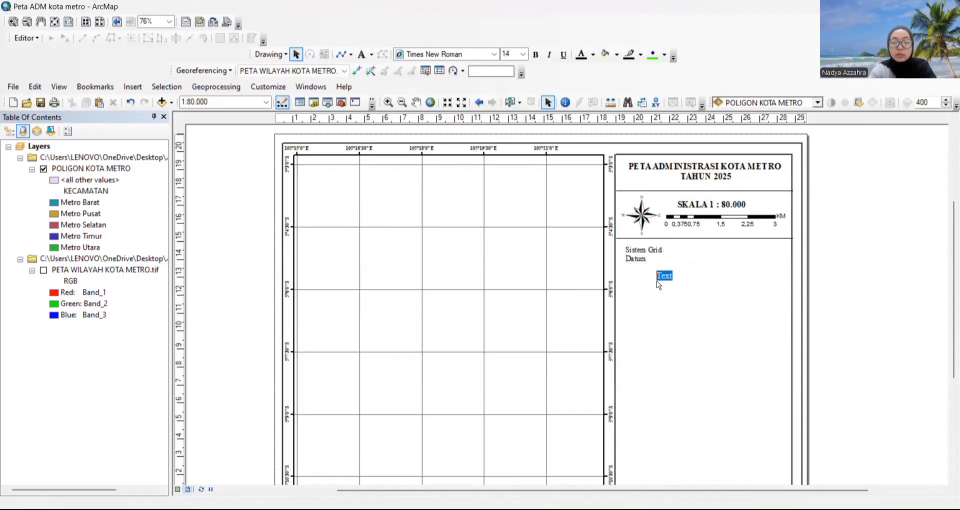
# - Add a second two-line text reading ": Geographic" and ": World Geodetic System ( WGS) 1984" in the side frame
pyautogui.write(': Geographic')
pyautogui.press('Return')
pyautogui.doubleClick(663, 279)
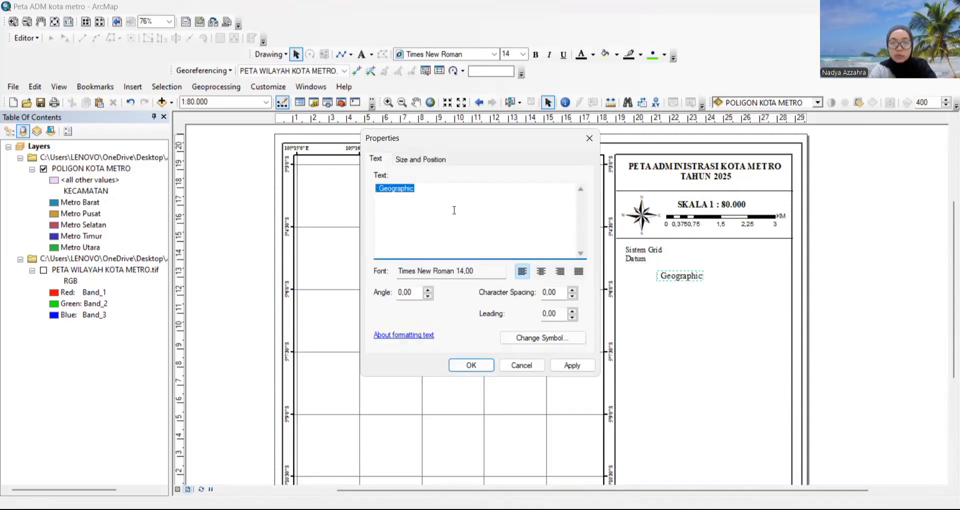
pyautogui.click(454, 210)
pyautogui.press('Return')
pyautogui.write(': World Geodetic System')
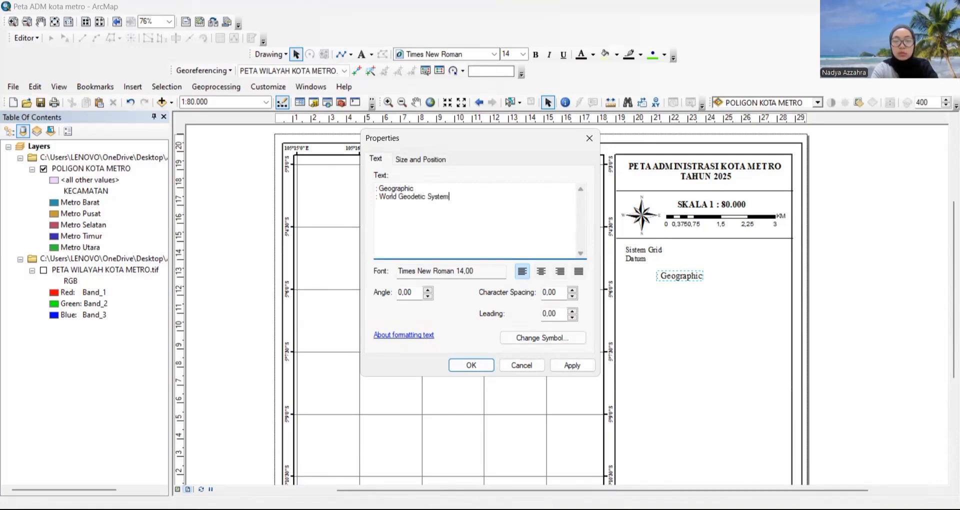
pyautogui.write(' ( WGS) 1984')
pyautogui.click(471, 365)
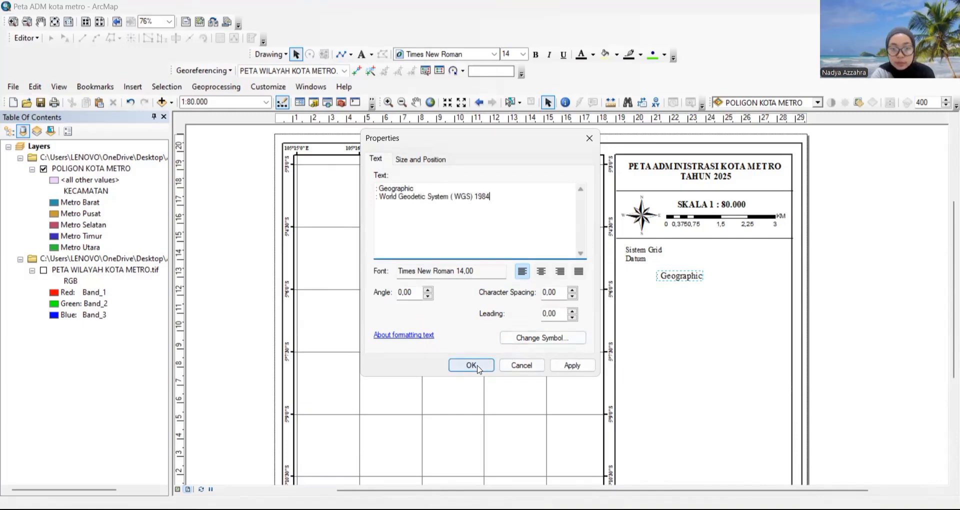
# - Reduce the font size of the grid system and datum values and position them beside their labels
pyautogui.click(523, 54)
pyautogui.click(510, 74)
pyautogui.moveTo(689, 273); pyautogui.dragTo(727, 274)
pyautogui.rightClick(704, 257)
pyautogui.click(737, 352)
pyautogui.click(862, 268)
# - Duplicate the divider line again and place the copy beneath the grid system and datum text
pyautogui.click(696, 235)
pyautogui.click(592, 161)
pyautogui.click(720, 236)
pyautogui.click(721, 238)
pyautogui.moveTo(700, 247)
pyautogui.mouseDown()
pyautogui.moveTo(710, 249)
pyautogui.moveTo(682, 245)
pyautogui.mouseUp()
pyautogui.click(677, 272)
pyautogui.click(679, 273)
pyautogui.click(679, 274)
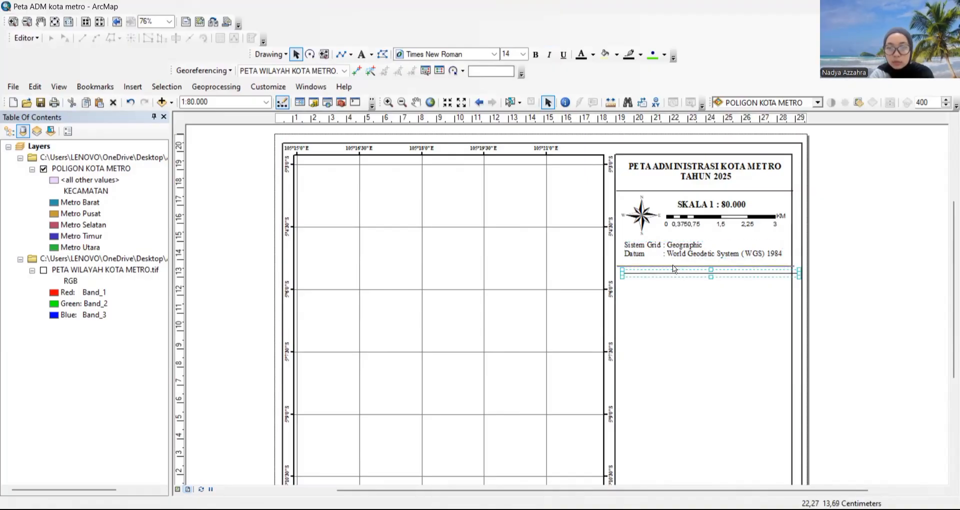
pyautogui.click(846, 268)
# - Start a legend for the POLIGON KOTA METRO layer, titled "LEGENDA" in Times New Roman
pyautogui.scroll(-2, 860, 333)
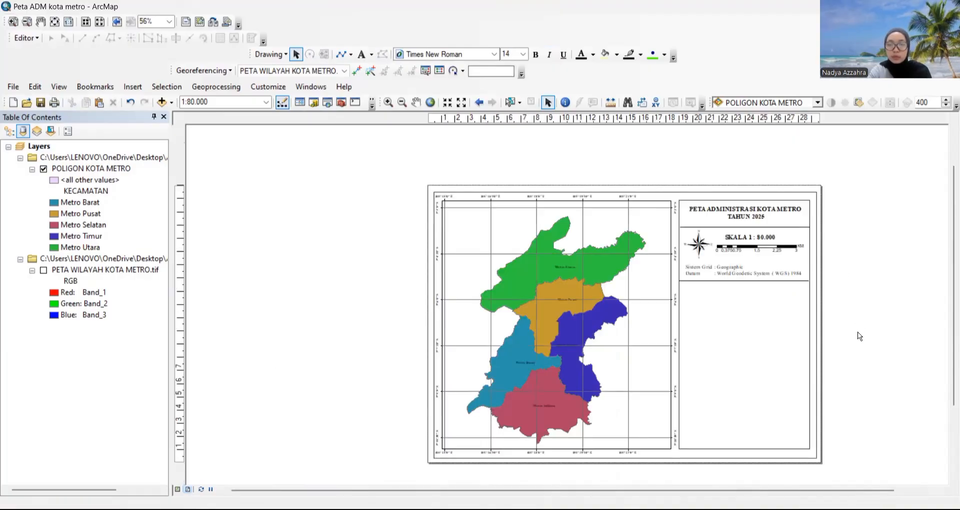
pyautogui.scroll(3, 859, 334)
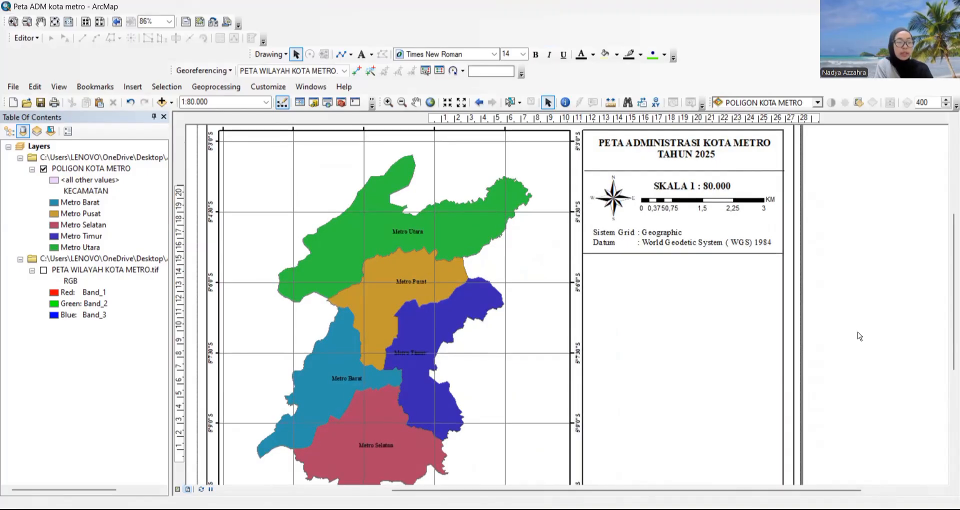
pyautogui.click(132, 87)
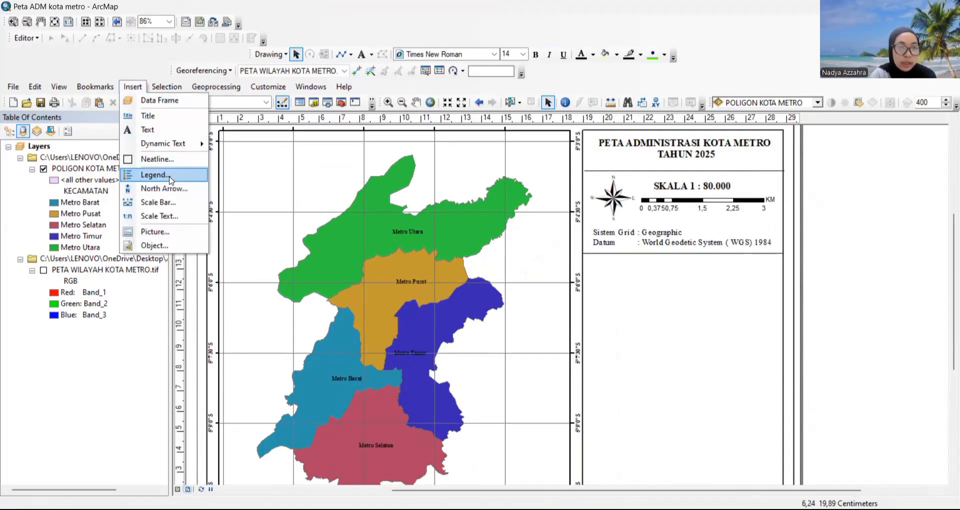
pyautogui.click(170, 179)
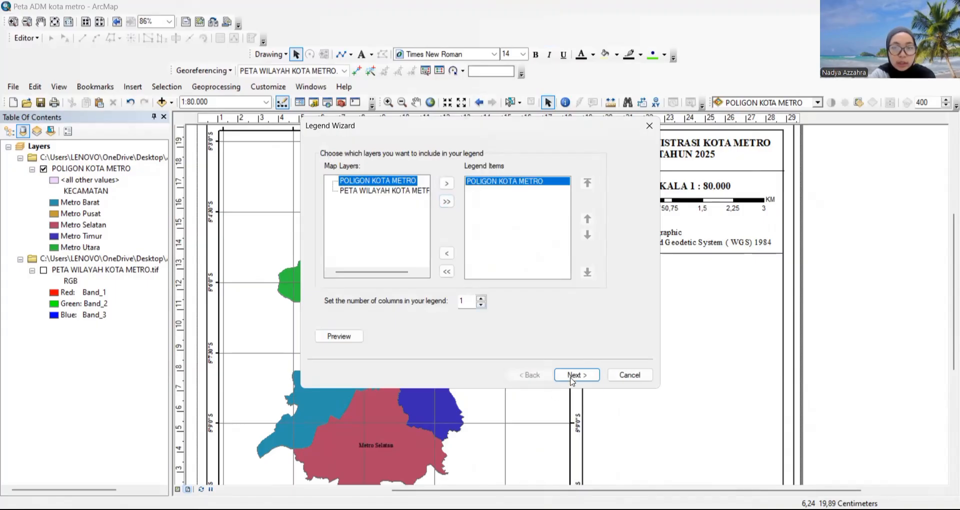
pyautogui.click(573, 376)
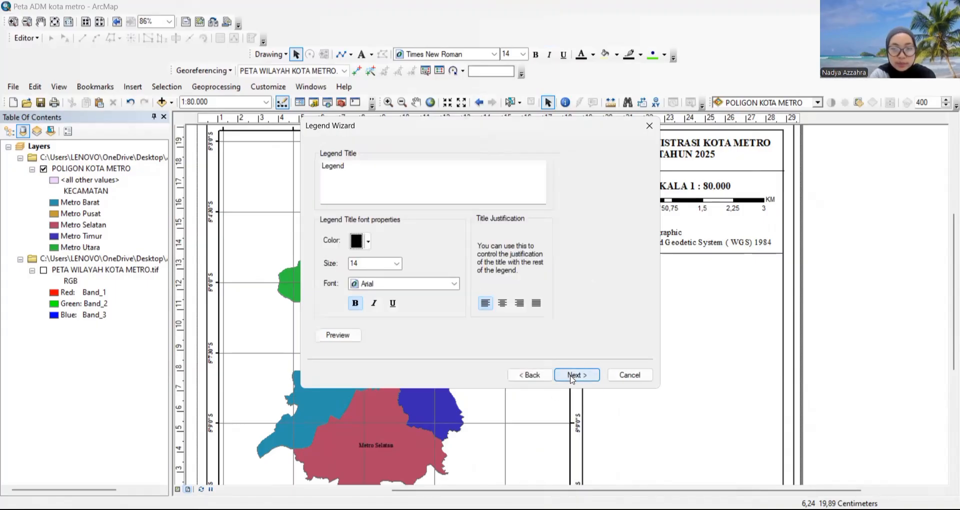
pyautogui.moveTo(359, 166); pyautogui.dragTo(310, 169)
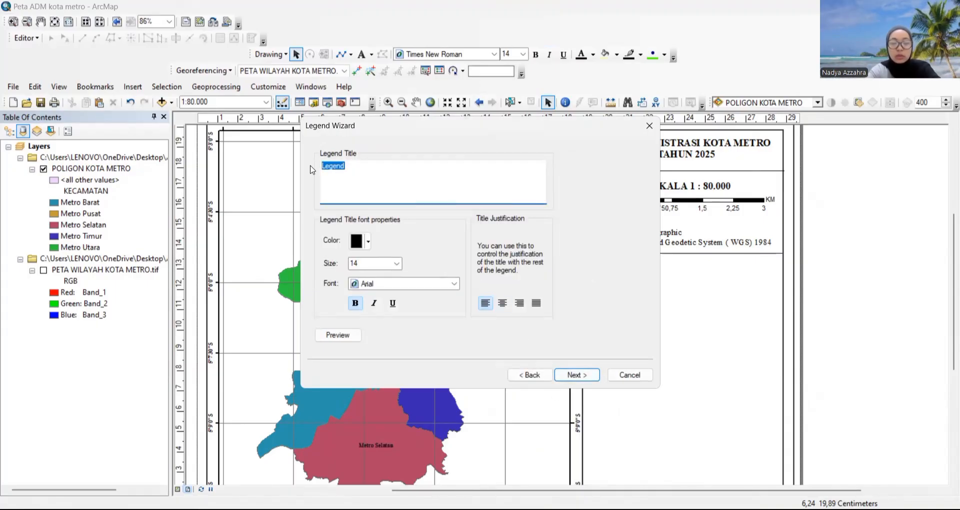
pyautogui.write('LEGENDA')
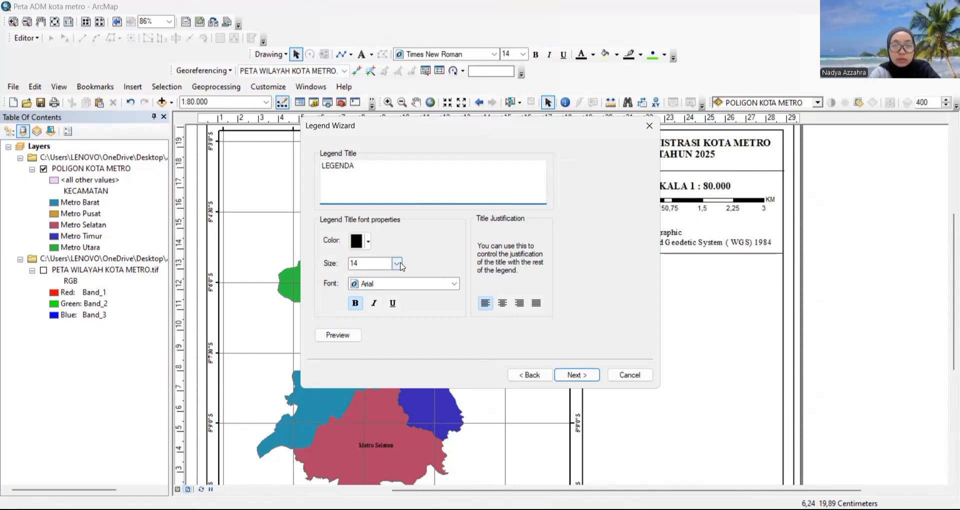
pyautogui.click(452, 284)
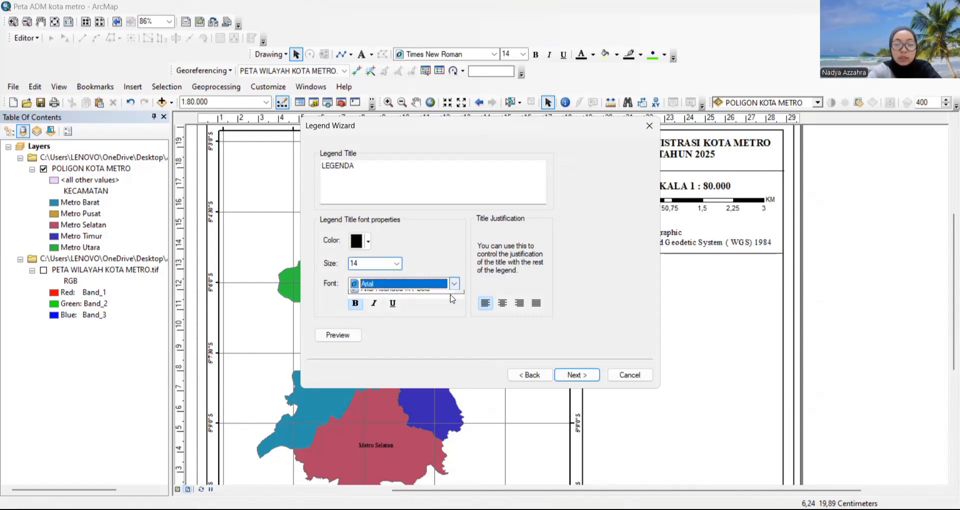
pyautogui.write('ti')
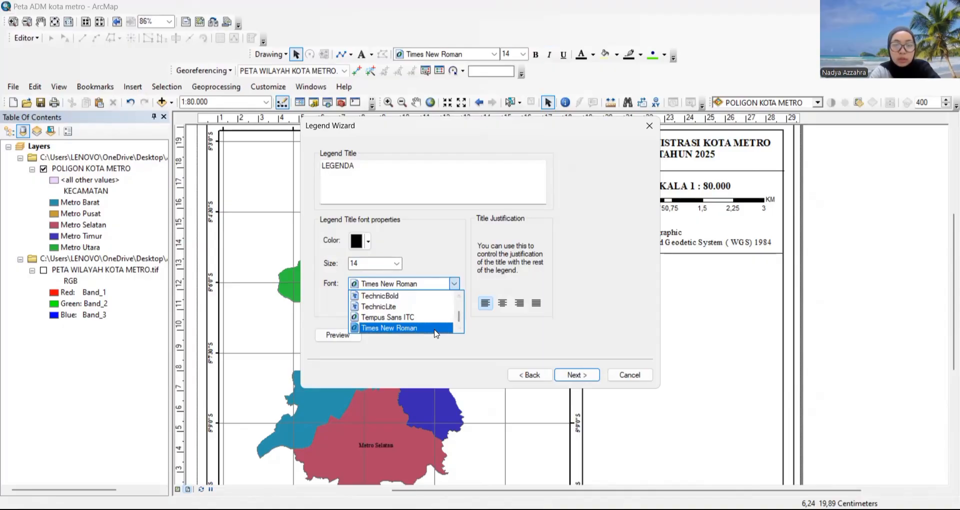
pyautogui.click(435, 328)
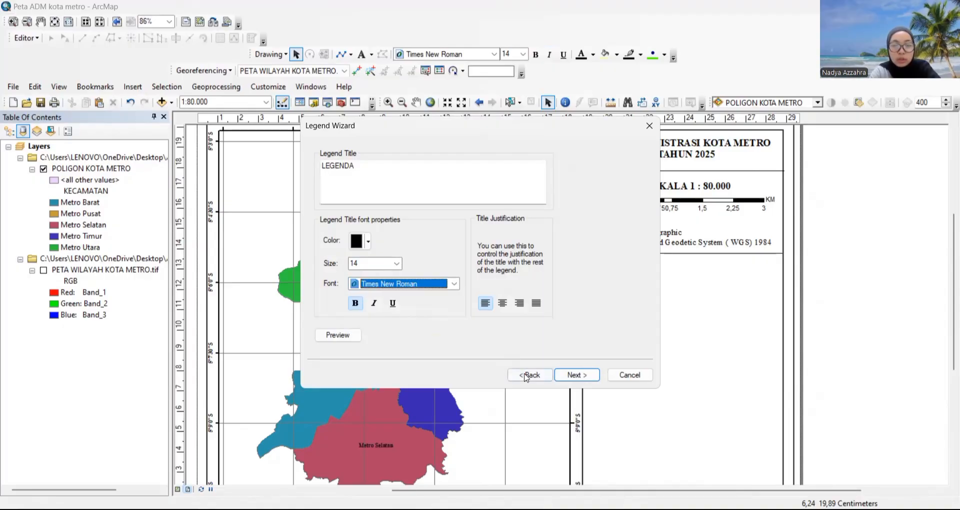
# - Finish the legend with default frame and spacing settings and move it into the side frame below the datum text
pyautogui.click(581, 379)
pyautogui.click(576, 376)
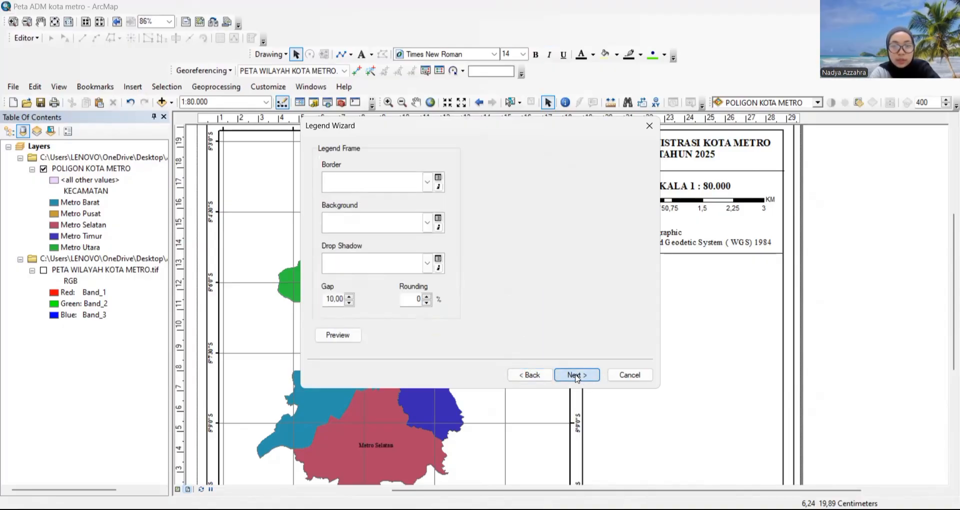
pyautogui.click(575, 376)
pyautogui.click(576, 375)
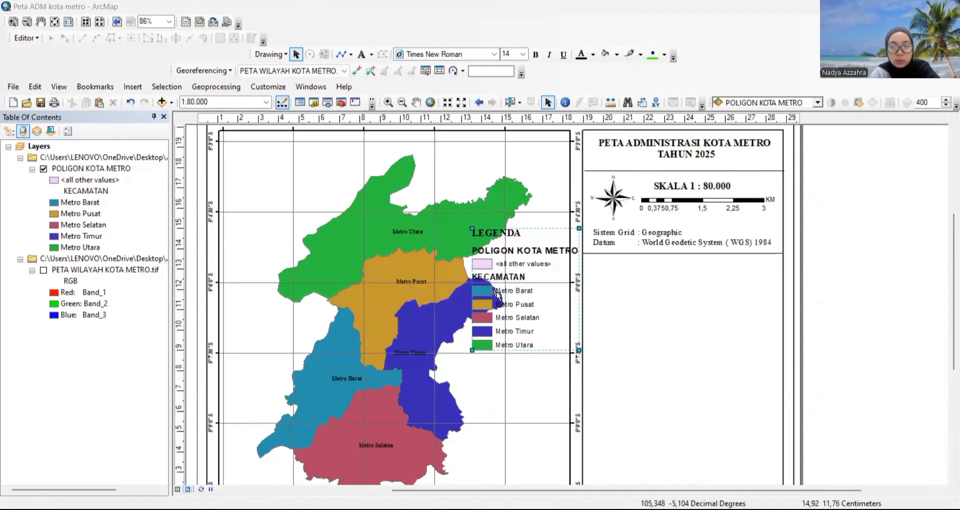
pyautogui.moveTo(498, 293); pyautogui.dragTo(625, 329)
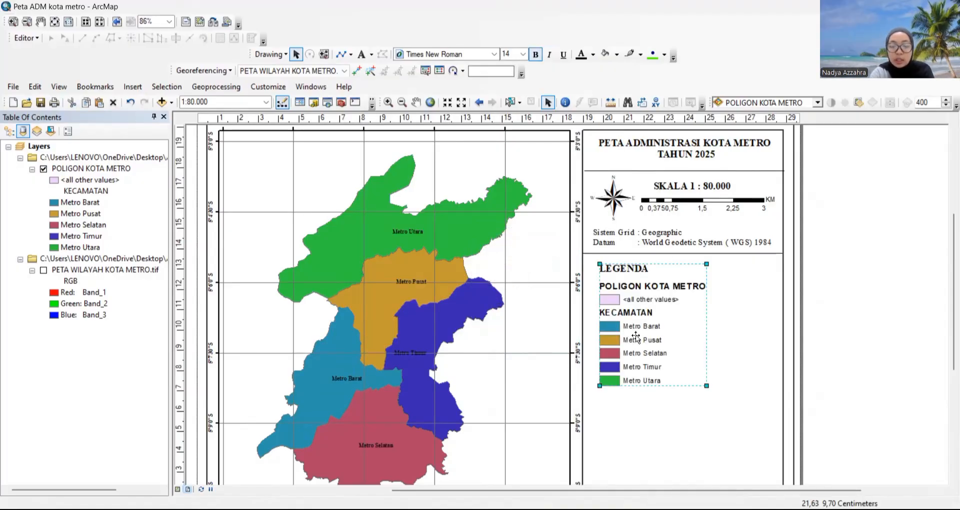
# - Convert the legend in the side frame to graphics
pyautogui.rightClick(636, 338)
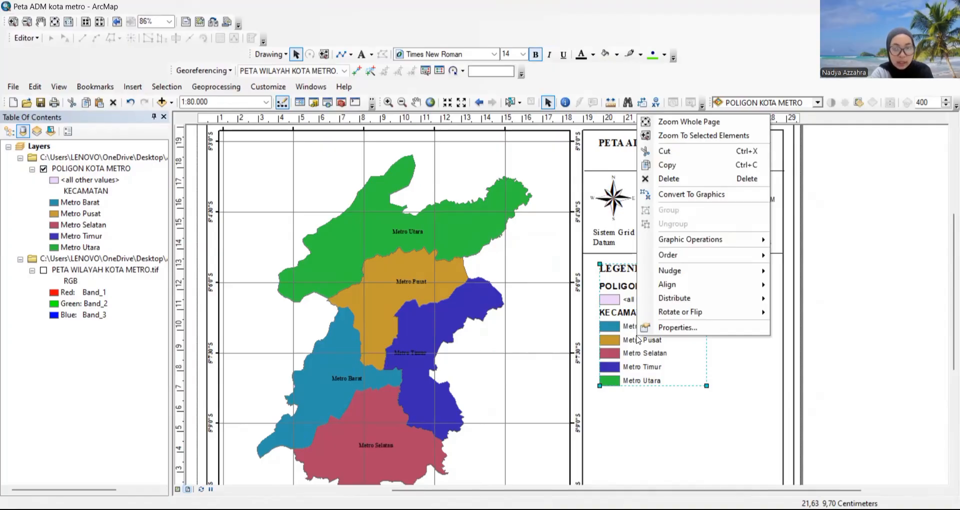
pyautogui.click(745, 350)
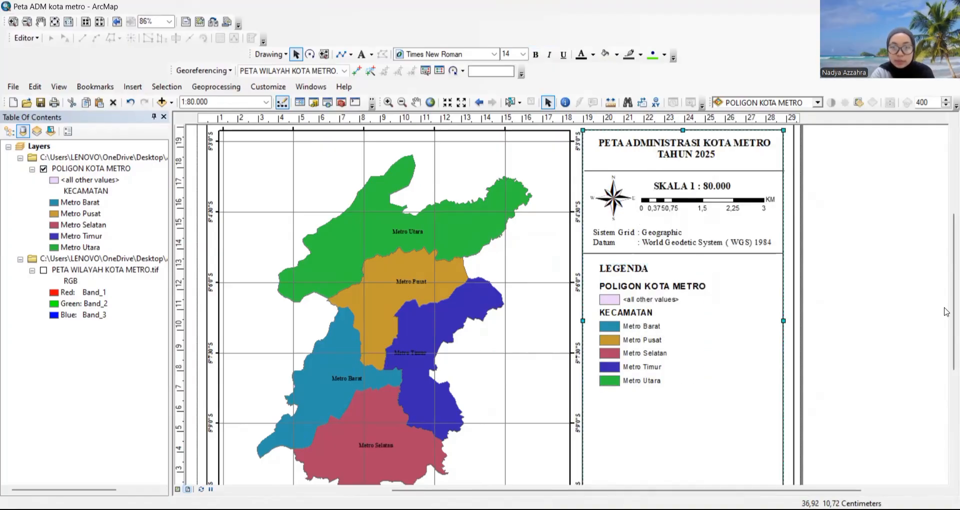
pyautogui.click(639, 329)
pyautogui.rightClick(639, 330)
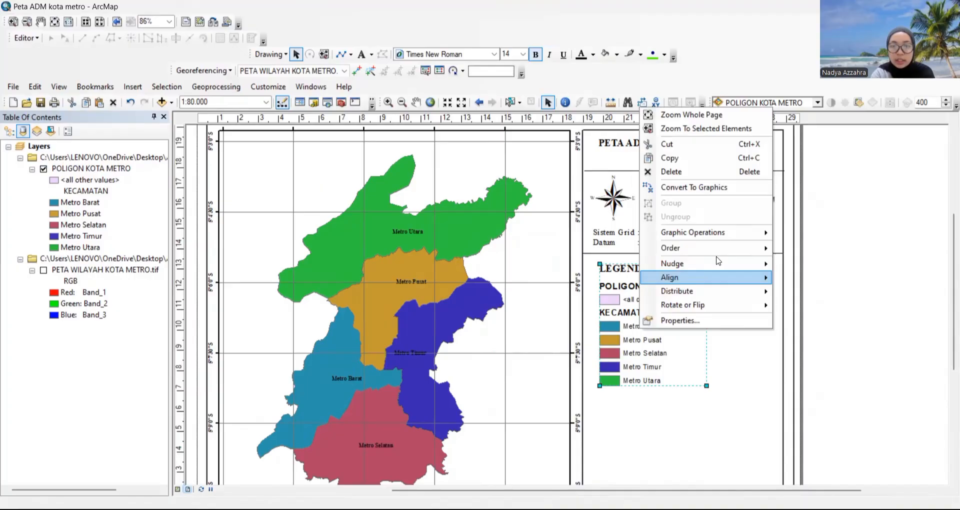
pyautogui.click(699, 188)
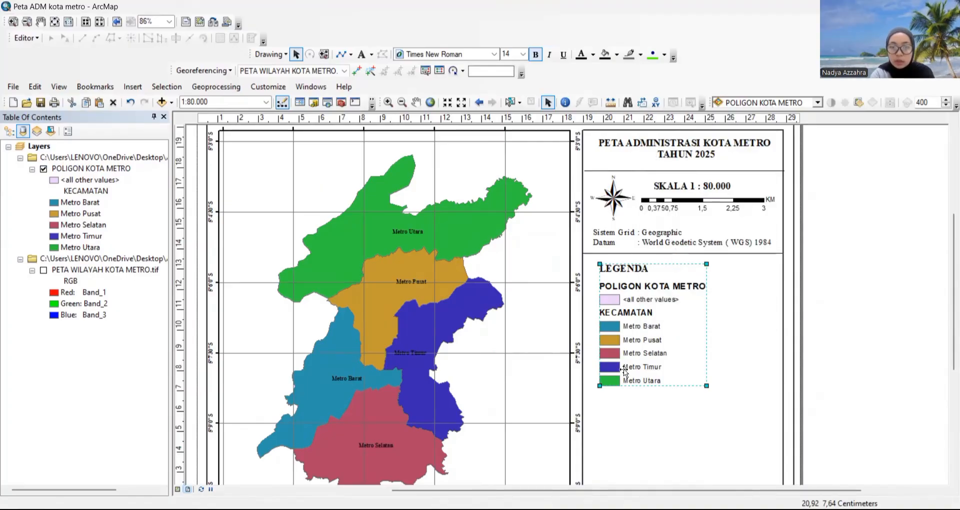
# - Ungroup the converted legend graphics in the side frame
pyautogui.rightClick(624, 370)
pyautogui.click(679, 261)
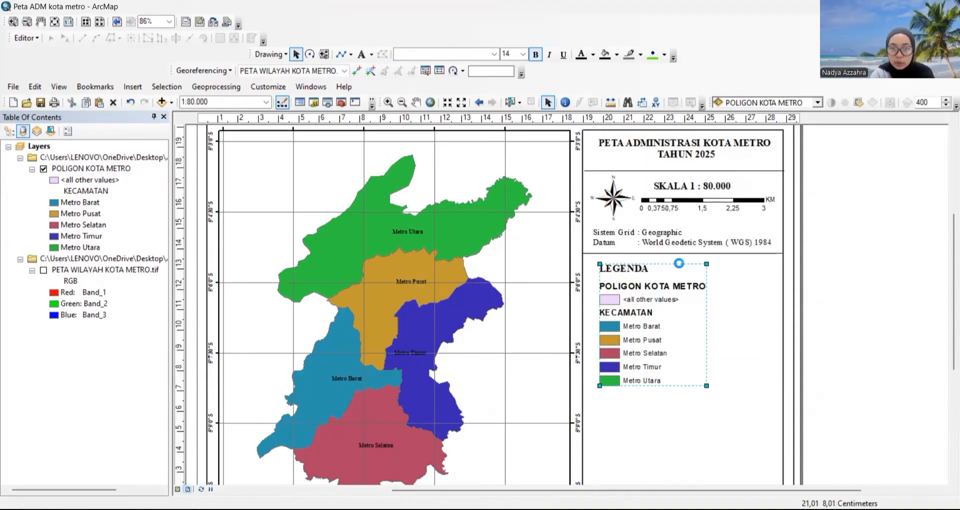
pyautogui.click(824, 290)
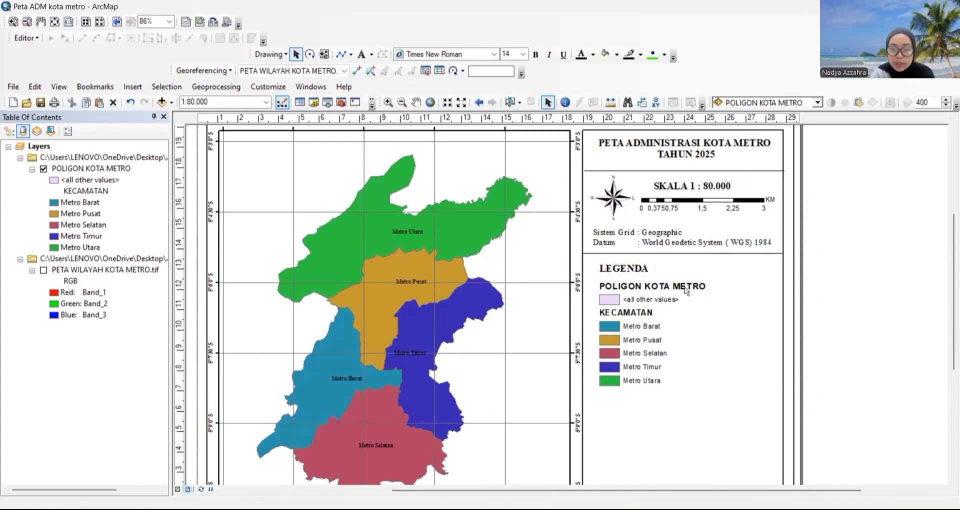
# - Delete the "POLIGON KOTA METRO" heading and the "<all other values>" entry from the legend
pyautogui.click(652, 290)
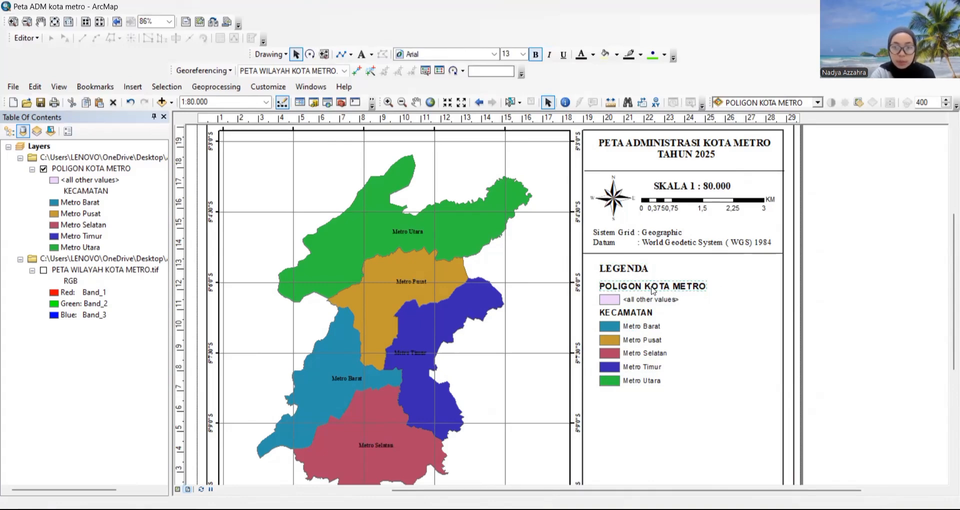
pyautogui.rightClick(652, 289)
pyautogui.click(712, 134)
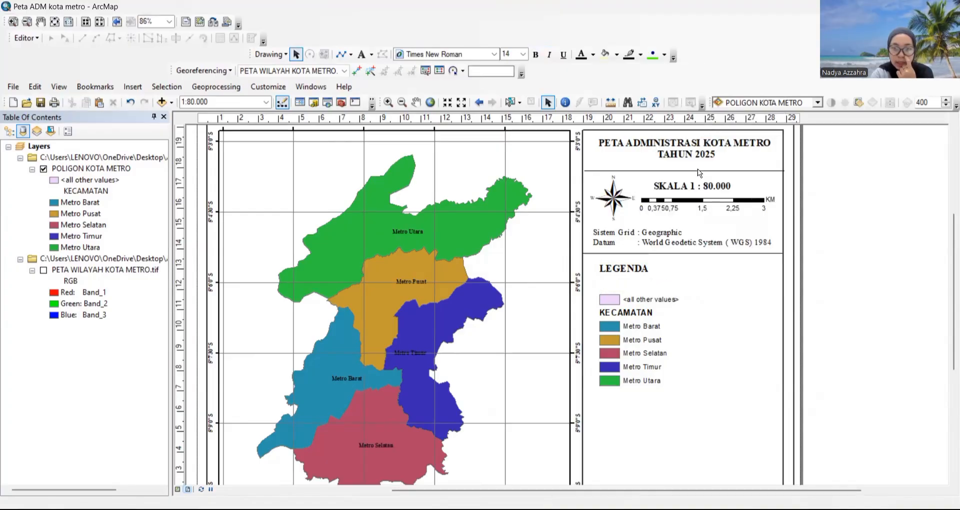
pyautogui.click(634, 297)
pyautogui.rightClick(634, 298)
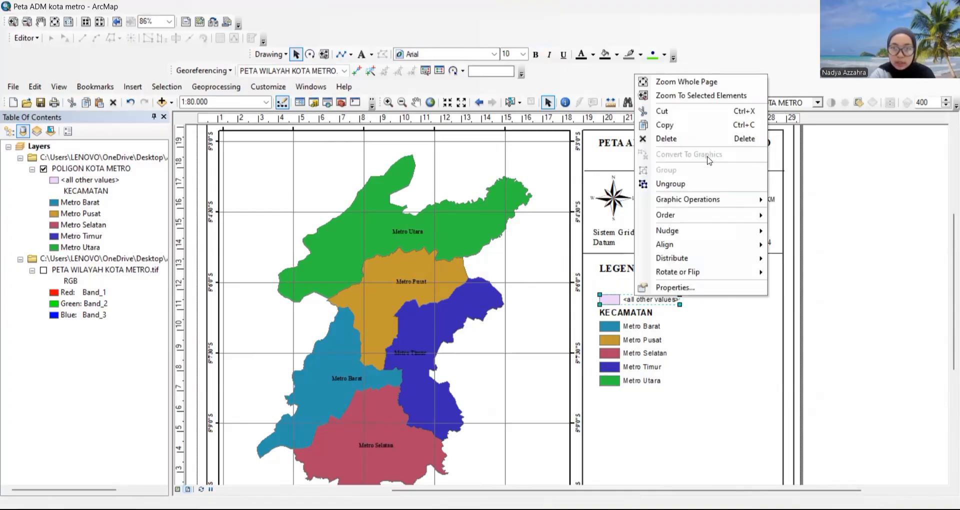
pyautogui.click(705, 135)
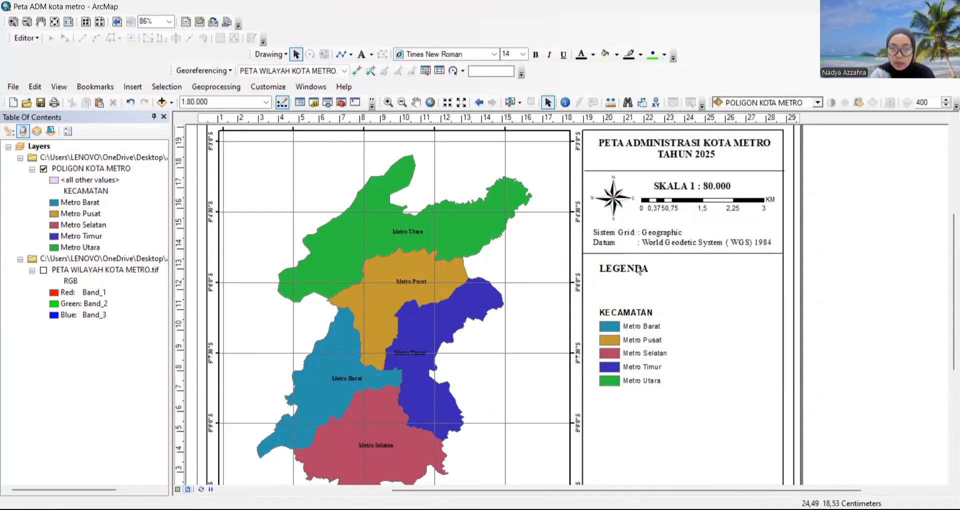
# - Centre the LEGENDA title in the side frame and group the Metro Timur and Metro Utara entries into a second column
pyautogui.moveTo(639, 271); pyautogui.dragTo(694, 267)
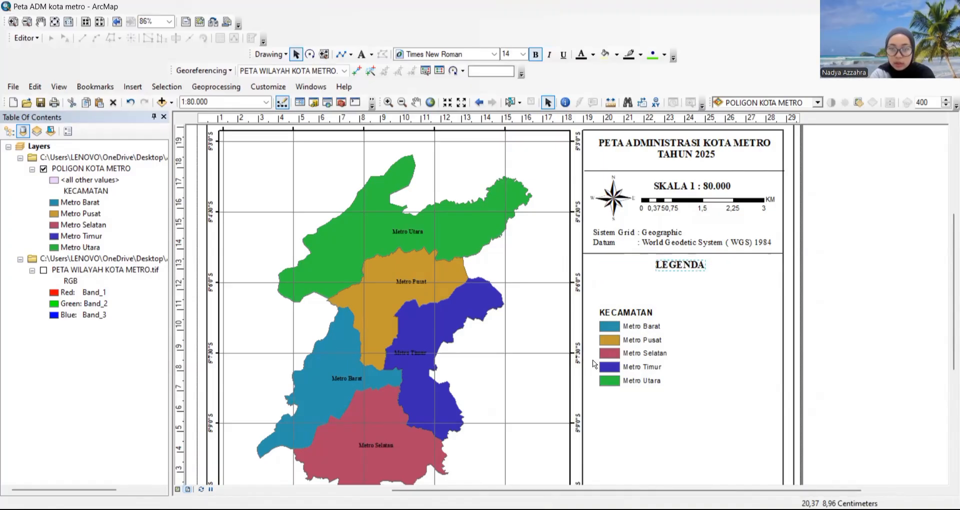
pyautogui.moveTo(594, 361); pyautogui.dragTo(680, 391)
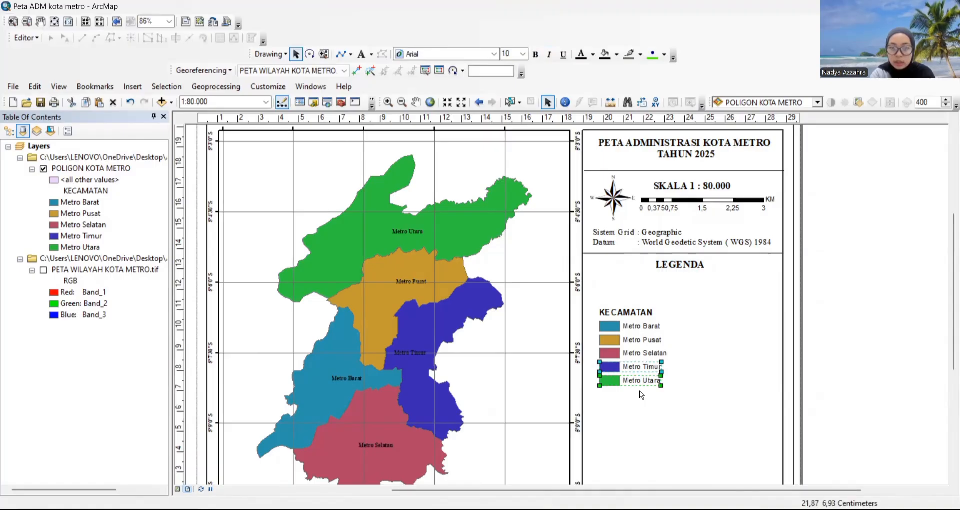
pyautogui.rightClick(619, 383)
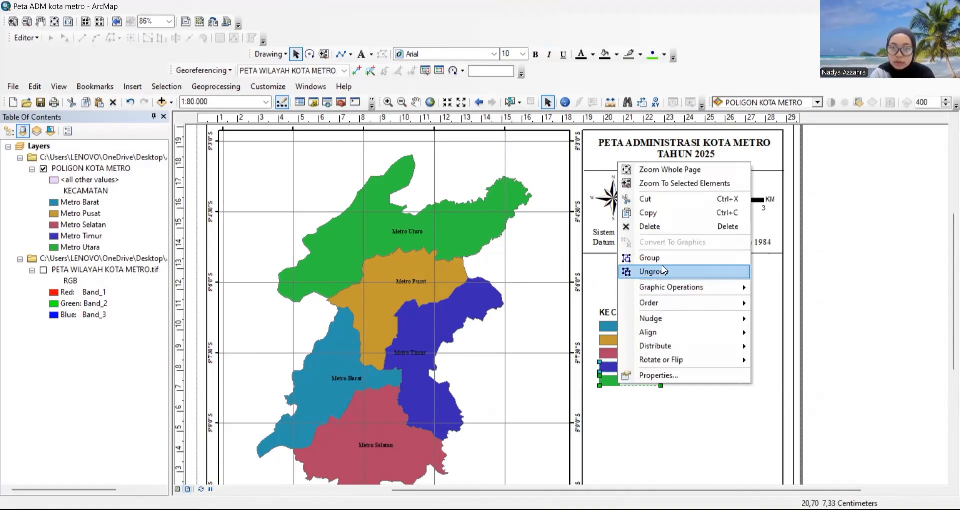
pyautogui.click(650, 257)
pyautogui.moveTo(624, 381); pyautogui.dragTo(705, 342)
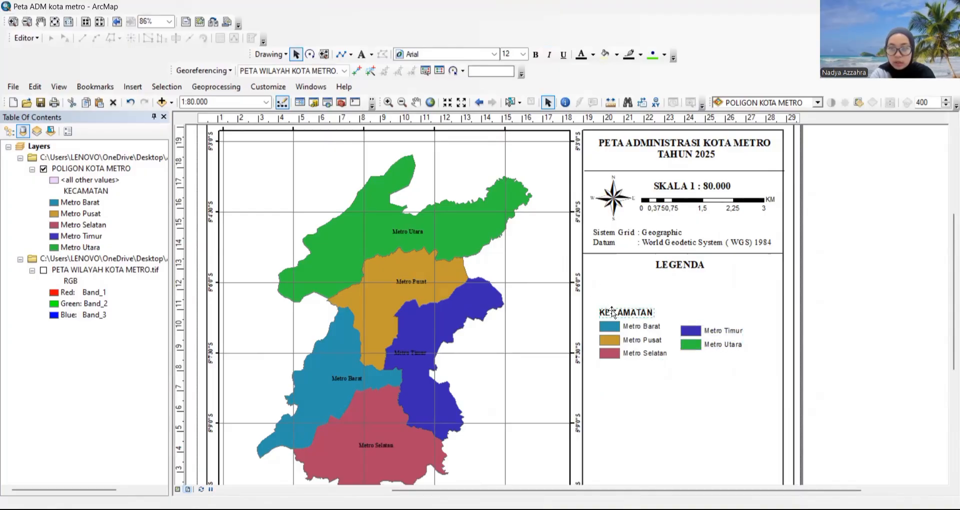
# - Move the KECAMATAN heading up under the LEGENDA title, then group all district entries and align them beneath it
pyautogui.moveTo(608, 309); pyautogui.dragTo(606, 284)
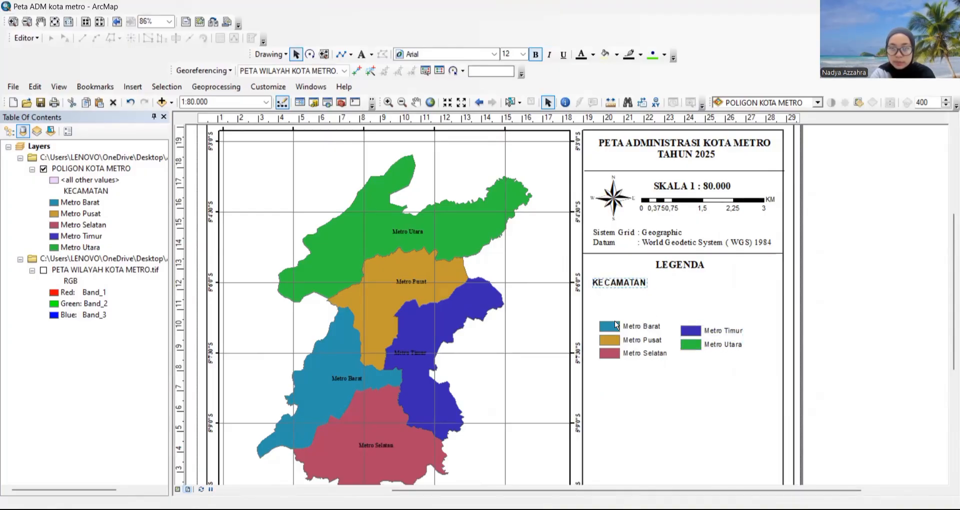
pyautogui.click(659, 350)
pyautogui.rightClick(659, 350)
pyautogui.click(677, 193)
pyautogui.moveTo(676, 304); pyautogui.dragTo(674, 307)
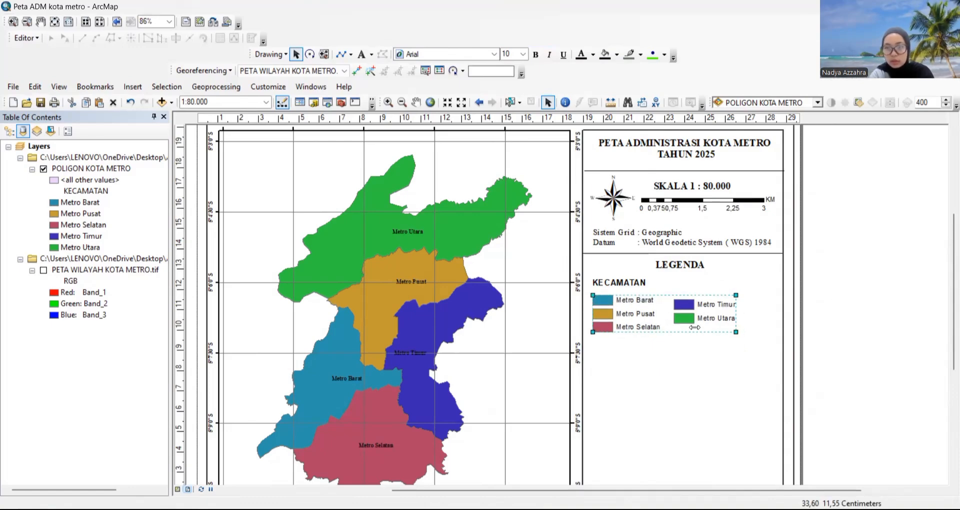
pyautogui.click(673, 316)
pyautogui.moveTo(625, 315); pyautogui.dragTo(628, 315)
pyautogui.moveTo(623, 282); pyautogui.dragTo(627, 284)
pyautogui.click(654, 348)
# - Duplicate the divider line and place the copy across the side frame beneath the legend entries
pyautogui.scroll(-1, 653, 348)
pyautogui.scroll(1, 653, 348)
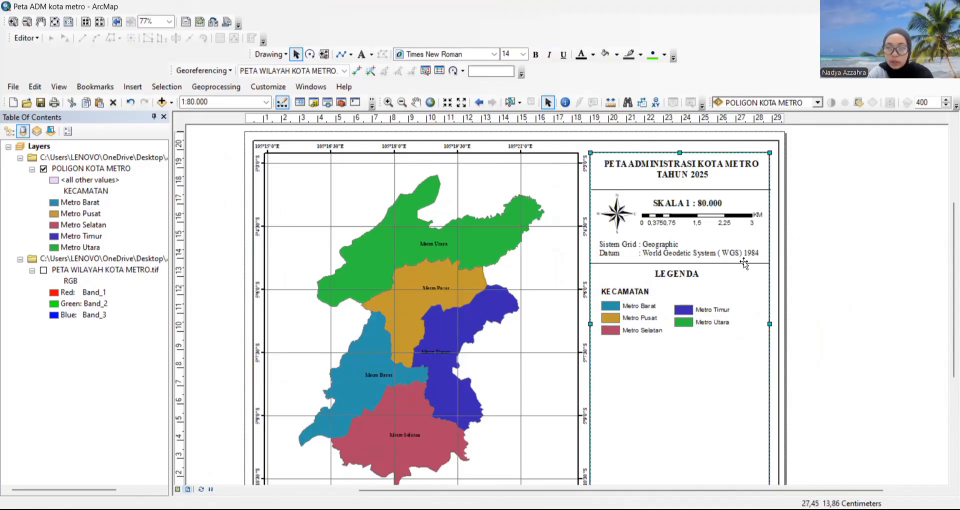
pyautogui.press('Tab')
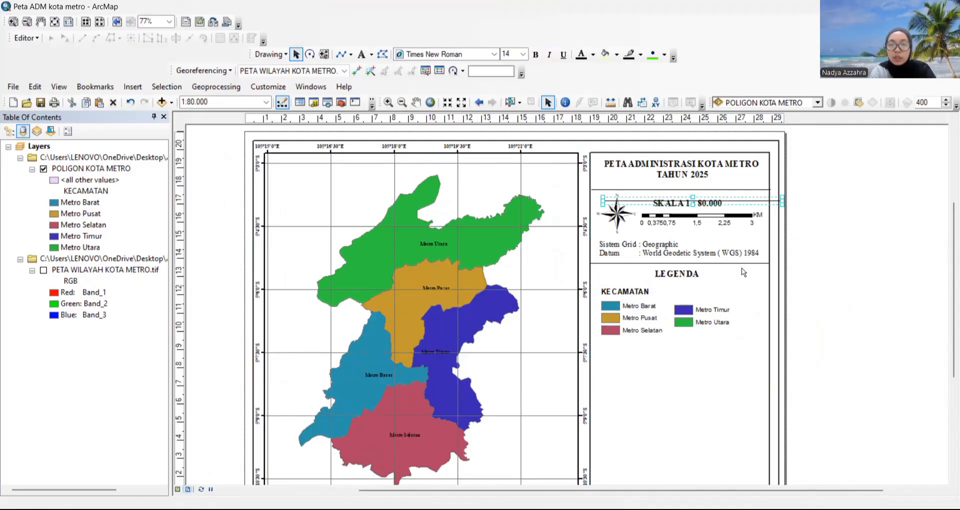
pyautogui.moveTo(744, 201); pyautogui.dragTo(727, 341)
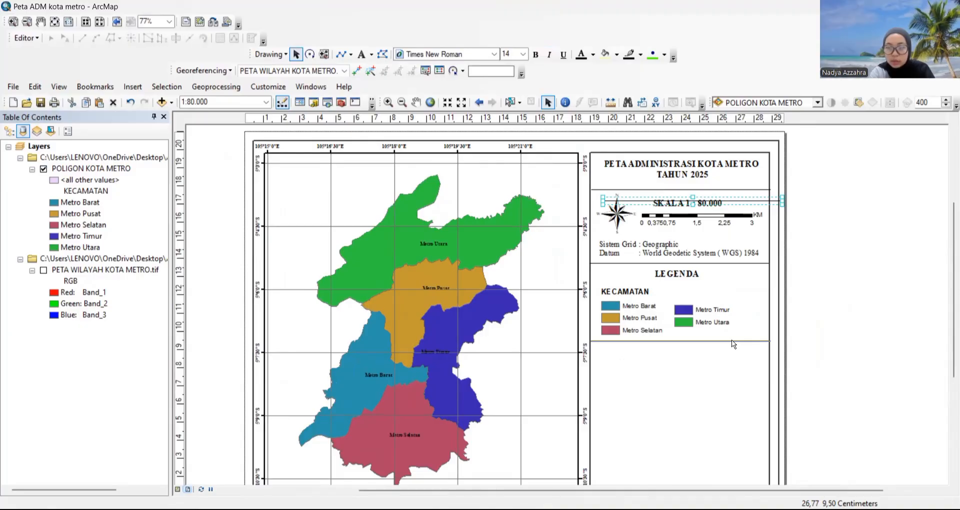
pyautogui.click(732, 342)
pyautogui.click(832, 320)
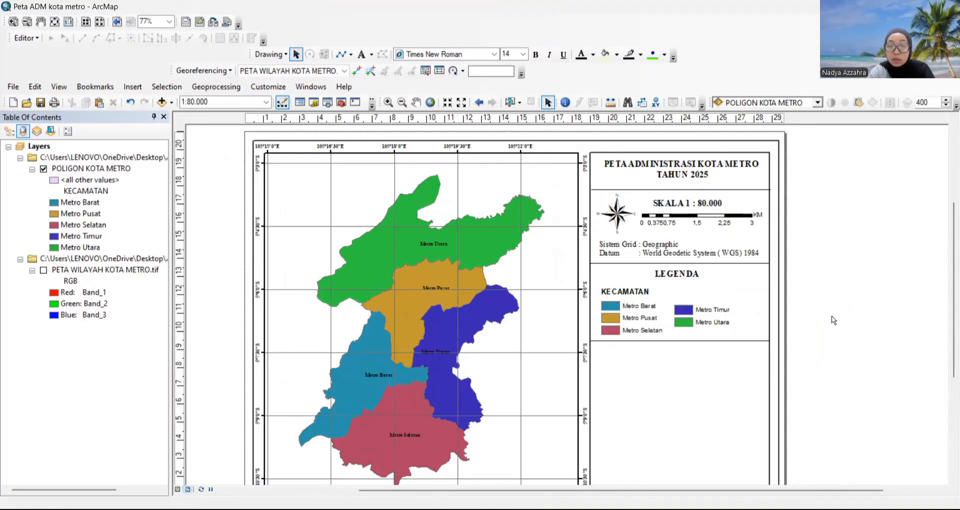
# - Insert a new data frame and resize it to fit inside the side frame below the legend's divider line
pyautogui.scroll(-2, 833, 321)
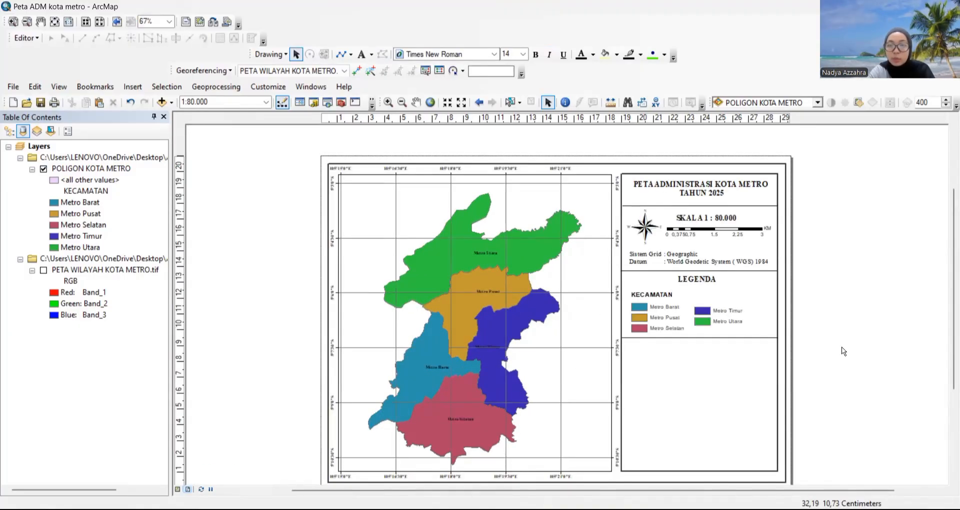
pyautogui.scroll(-2, 844, 351)
pyautogui.scroll(3, 843, 351)
pyautogui.scroll(-1, 844, 352)
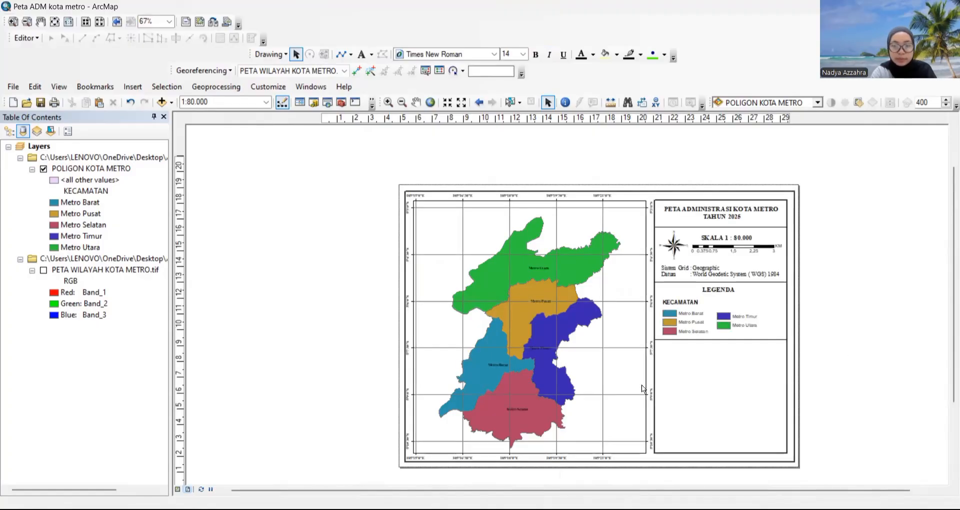
pyautogui.click(134, 91)
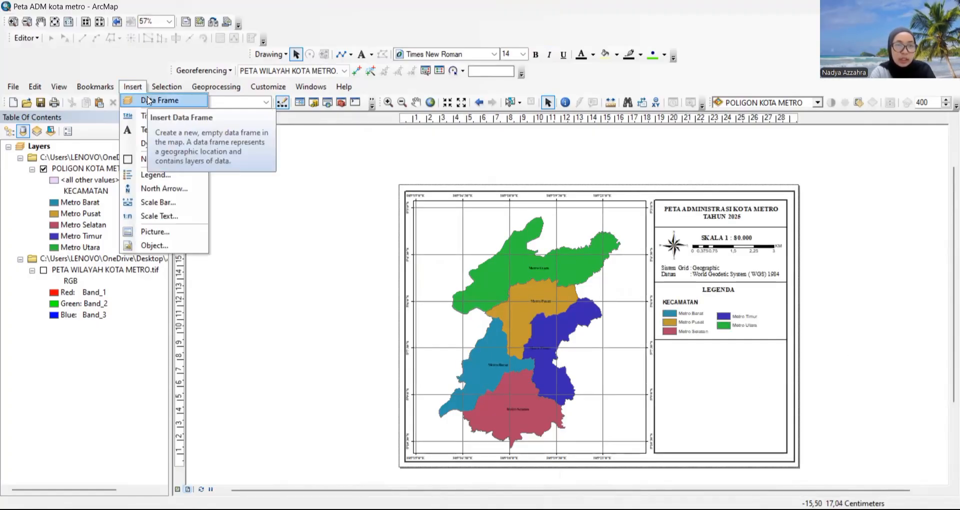
pyautogui.click(148, 100)
pyautogui.moveTo(583, 331); pyautogui.dragTo(677, 385)
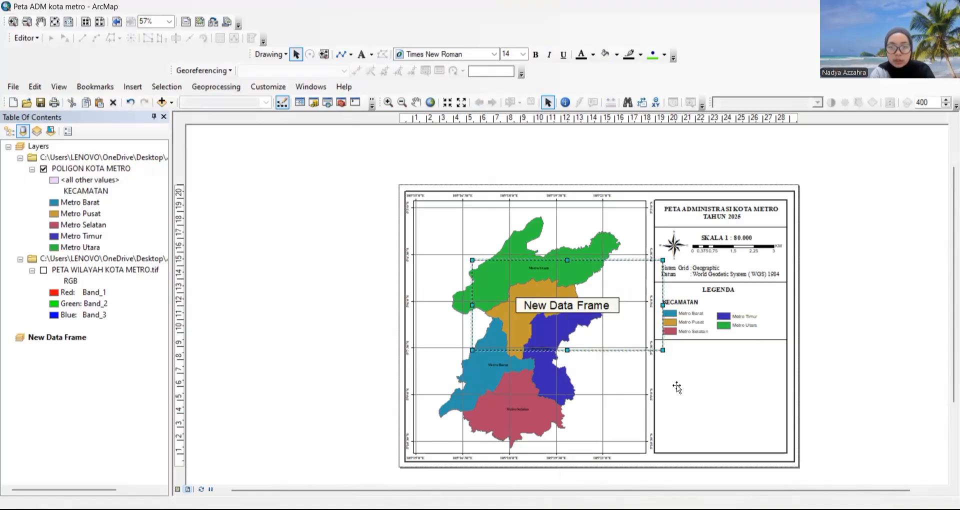
pyautogui.moveTo(756, 360); pyautogui.dragTo(696, 370)
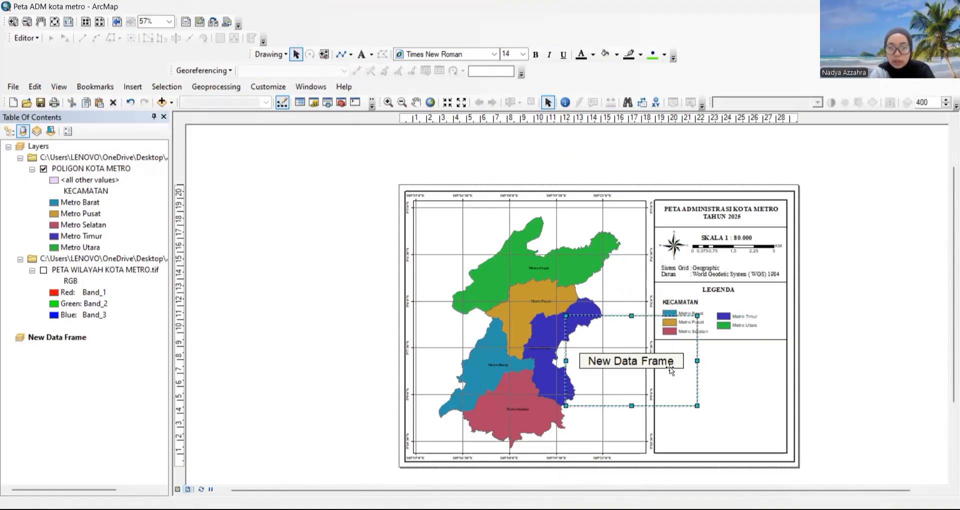
pyautogui.moveTo(631, 406); pyautogui.dragTo(719, 377)
pyautogui.scroll(2, 719, 377)
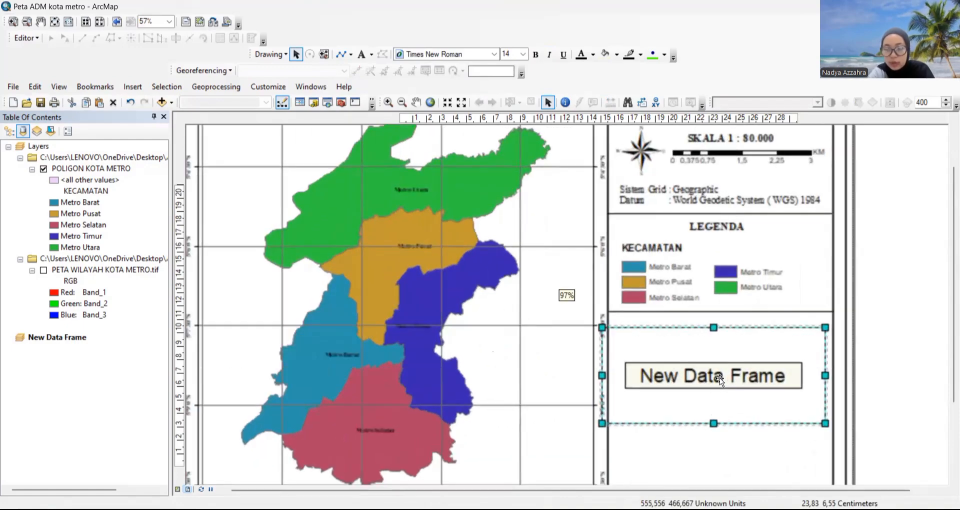
pyautogui.moveTo(726, 424); pyautogui.dragTo(727, 446)
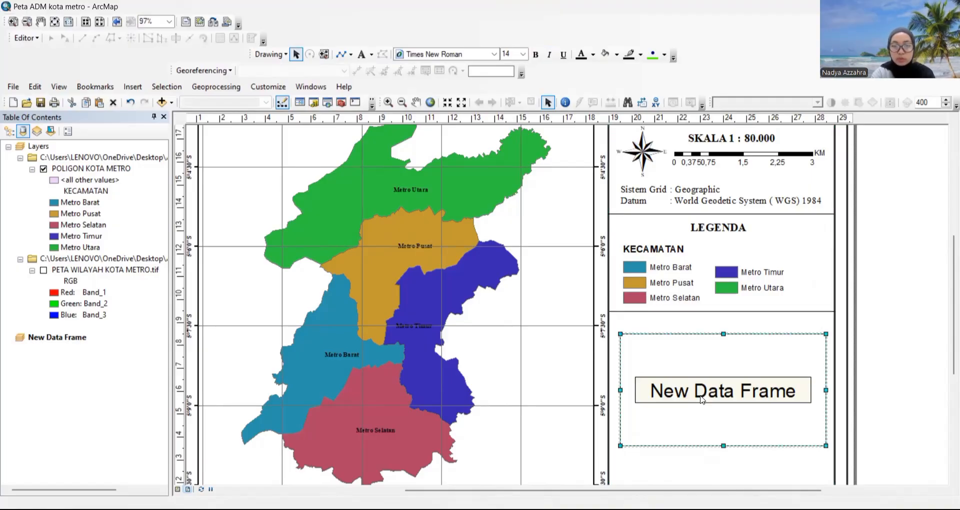
# - Add Batas_Kabupaten__RBI_25vs50.shp from the Administrasi folder to the new data frame
pyautogui.rightClick(700, 395)
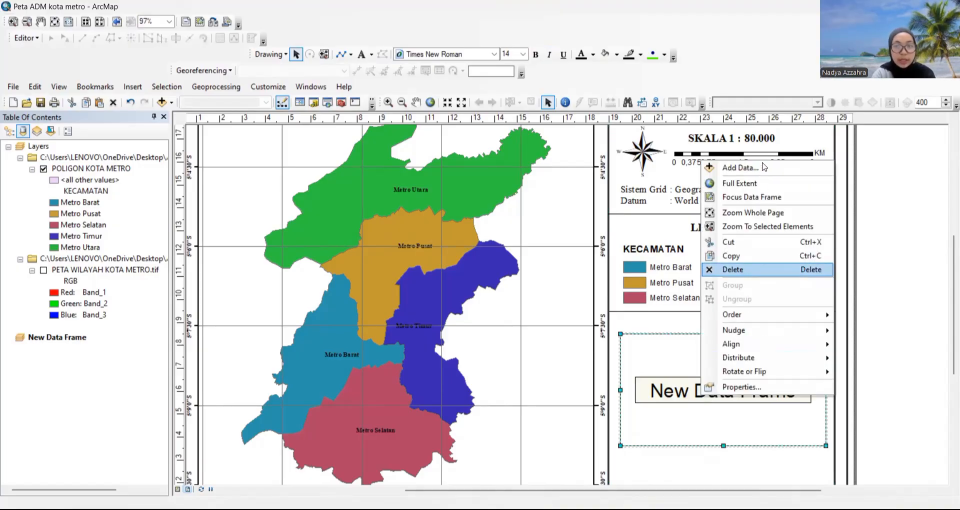
pyautogui.click(758, 166)
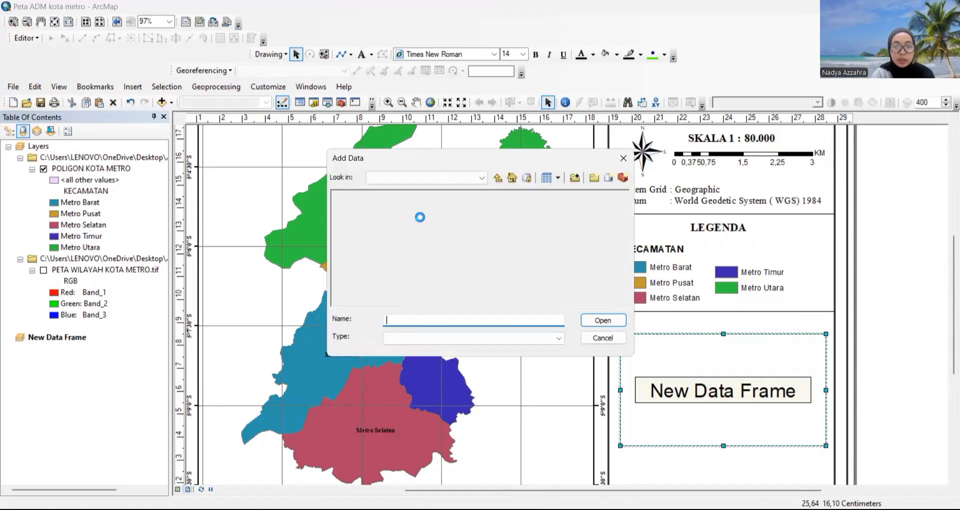
pyautogui.click(496, 181)
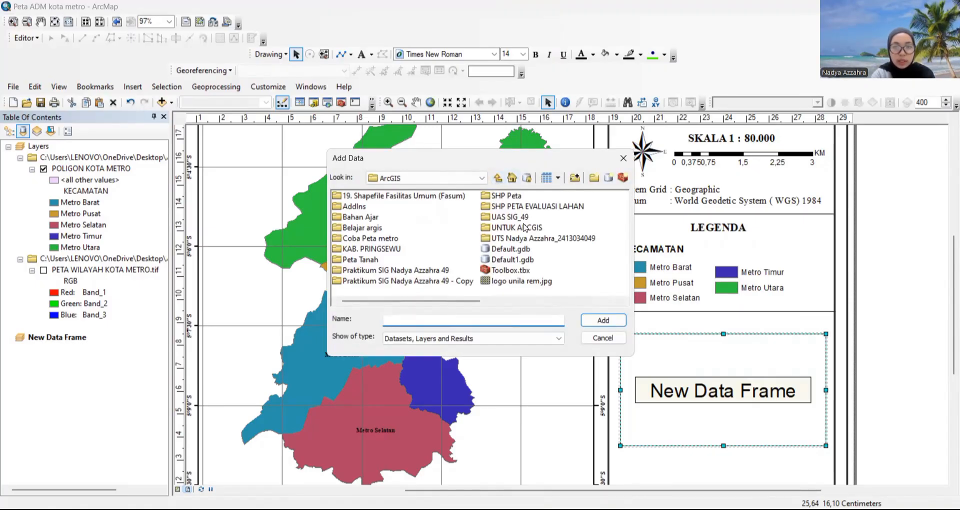
pyautogui.click(499, 179)
pyautogui.click(499, 180)
pyautogui.click(499, 180)
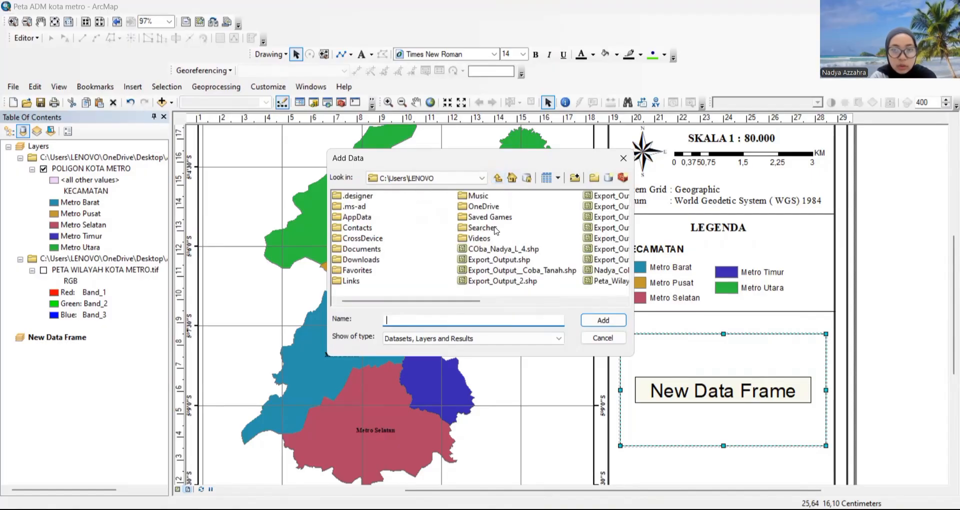
pyautogui.click(481, 178)
pyautogui.click(431, 215)
pyautogui.click(358, 196)
pyautogui.click(602, 320)
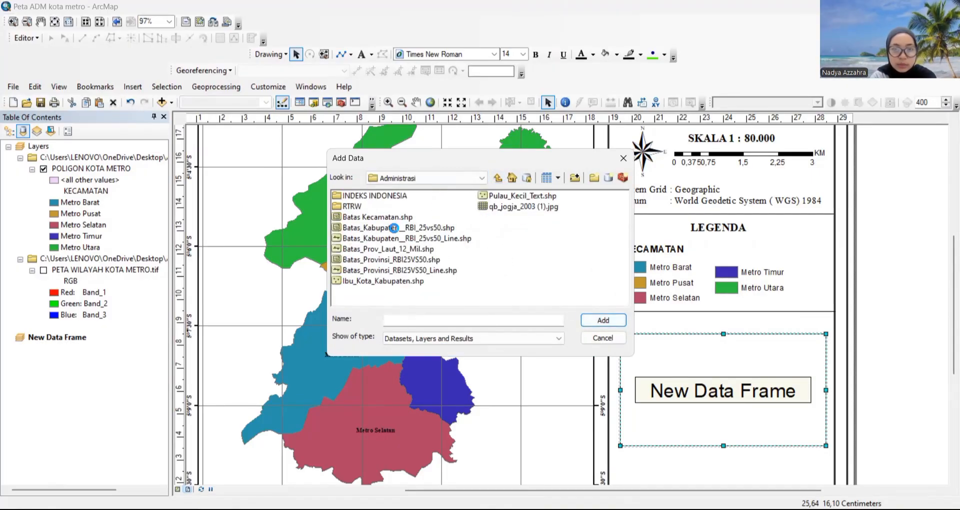
pyautogui.doubleClick(390, 228)
pyautogui.scroll(2, 717, 375)
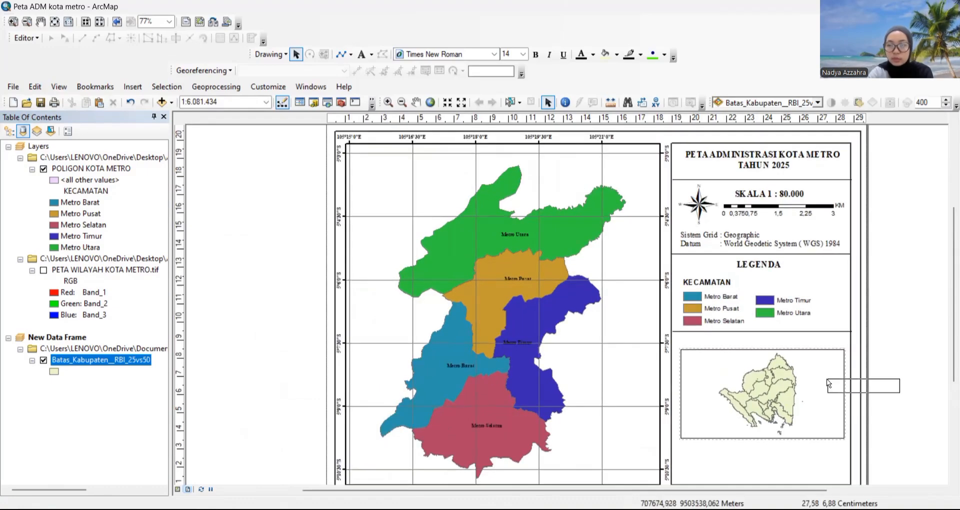
# - Select the METRO record in the attribute table of the Batas_Kabupaten__RBI_25vs50 layer and close the table
pyautogui.click(758, 389)
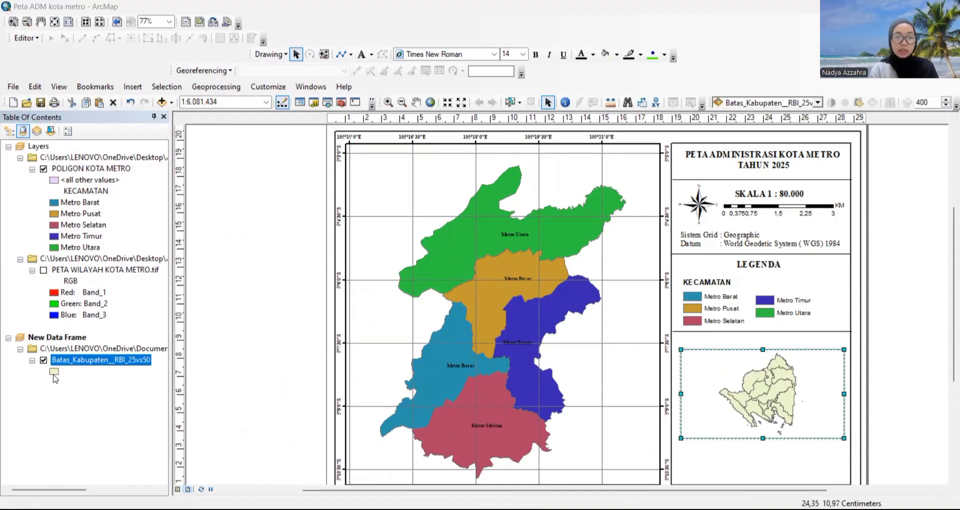
pyautogui.rightClick(53, 374)
pyautogui.click(102, 361)
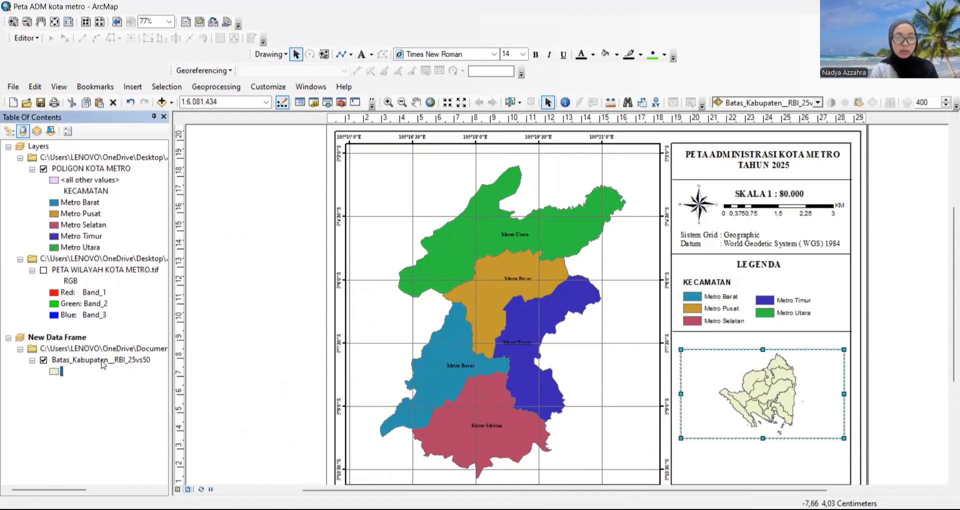
pyautogui.rightClick(101, 361)
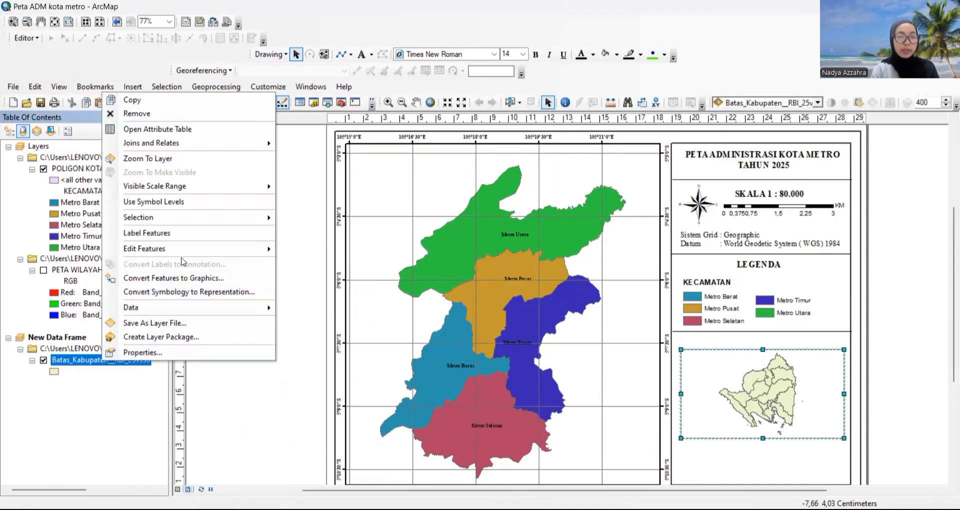
pyautogui.click(155, 129)
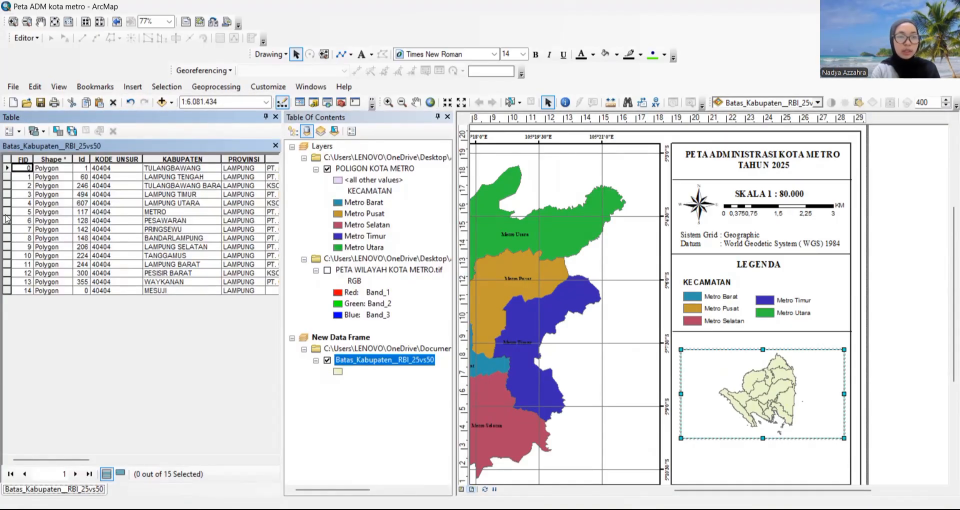
pyautogui.click(6, 212)
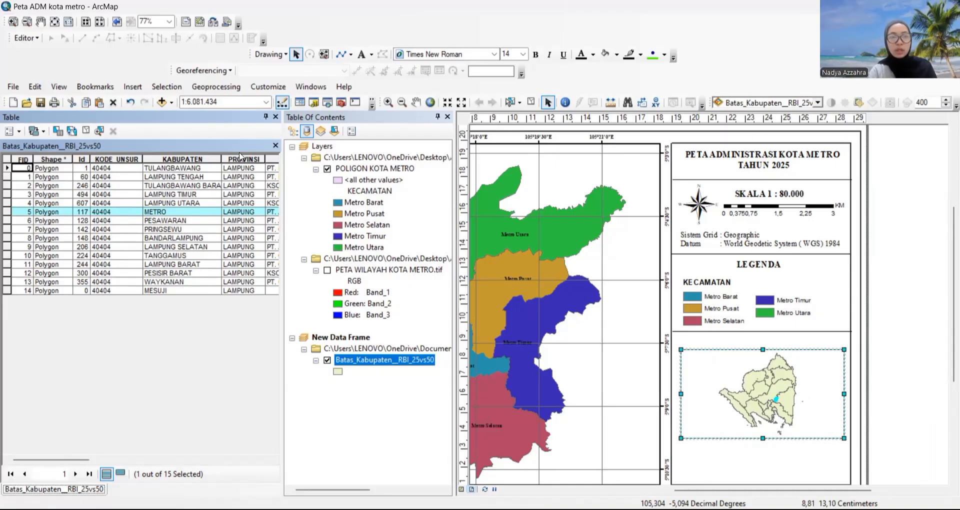
pyautogui.click(275, 146)
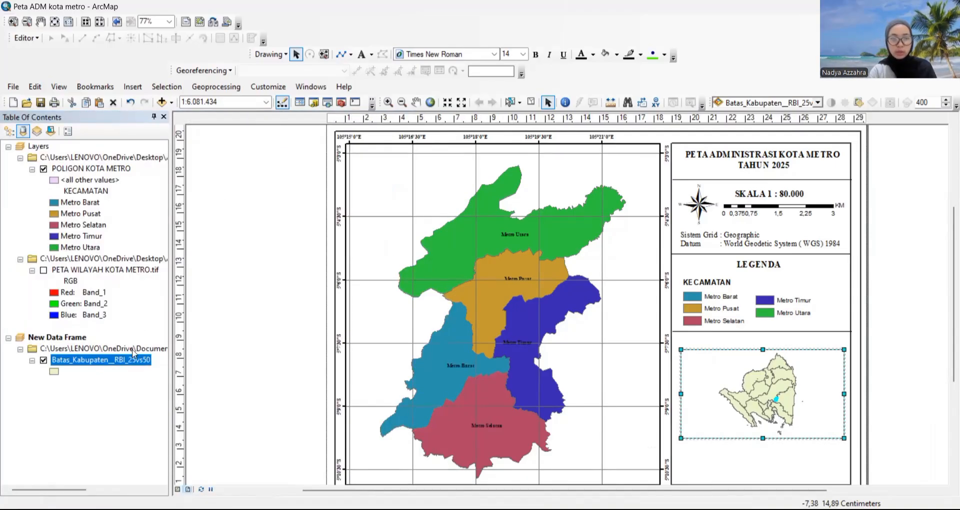
# - Symbolize the Batas_Kabupaten__RBI_25vs50 layer by unique values of the KABUPATEN field, adding only the METRO value
pyautogui.rightClick(126, 363)
pyautogui.click(150, 356)
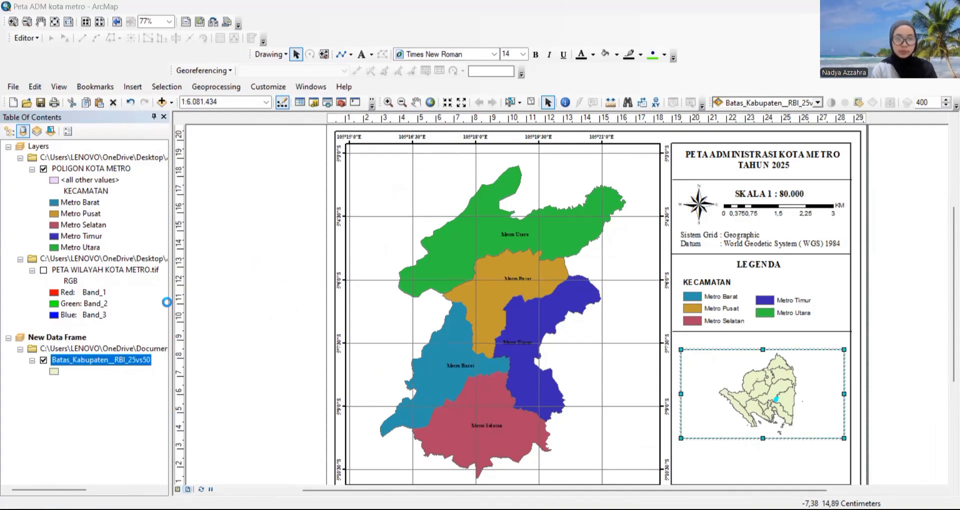
pyautogui.click(417, 113)
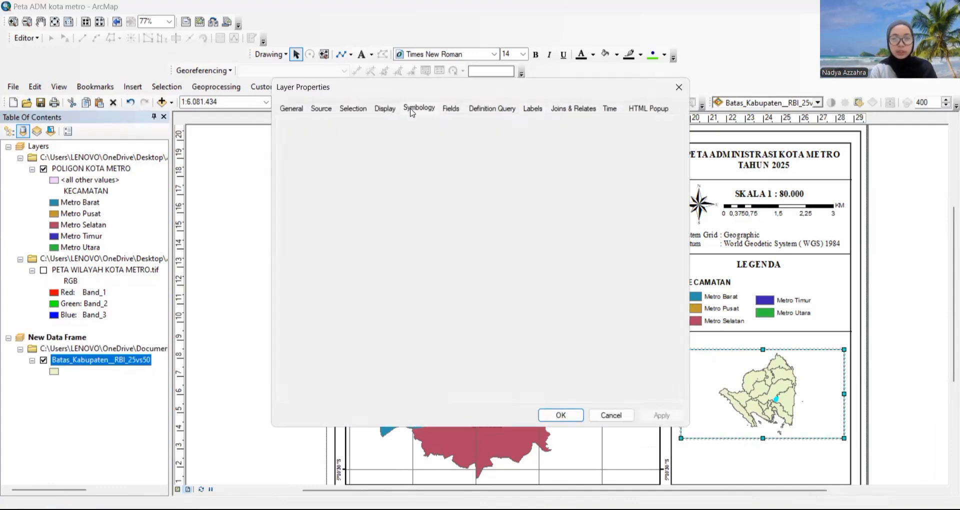
pyautogui.click(320, 154)
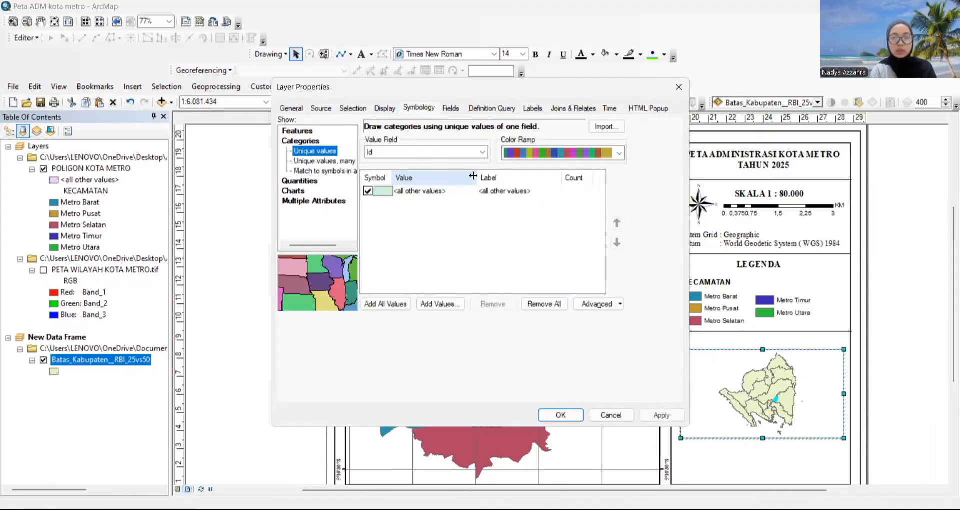
pyautogui.click(482, 153)
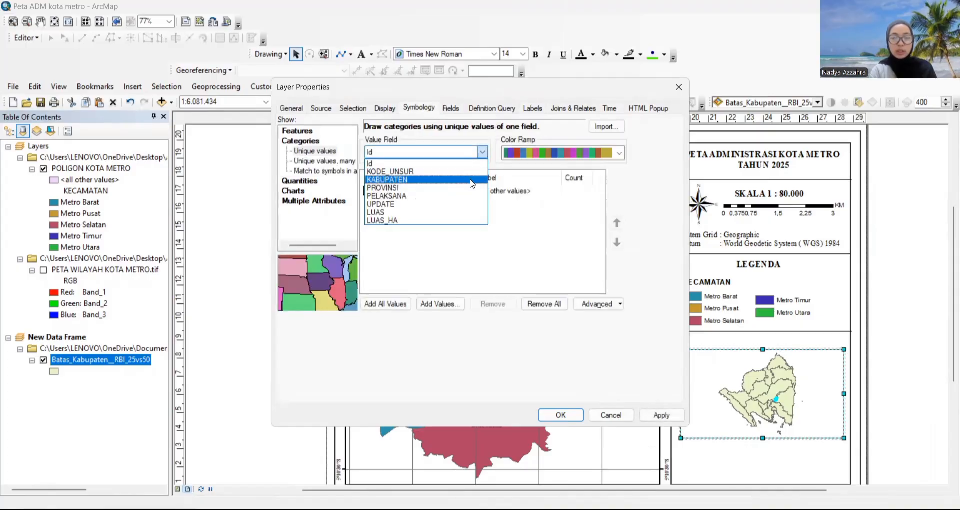
pyautogui.click(472, 180)
pyautogui.click(452, 306)
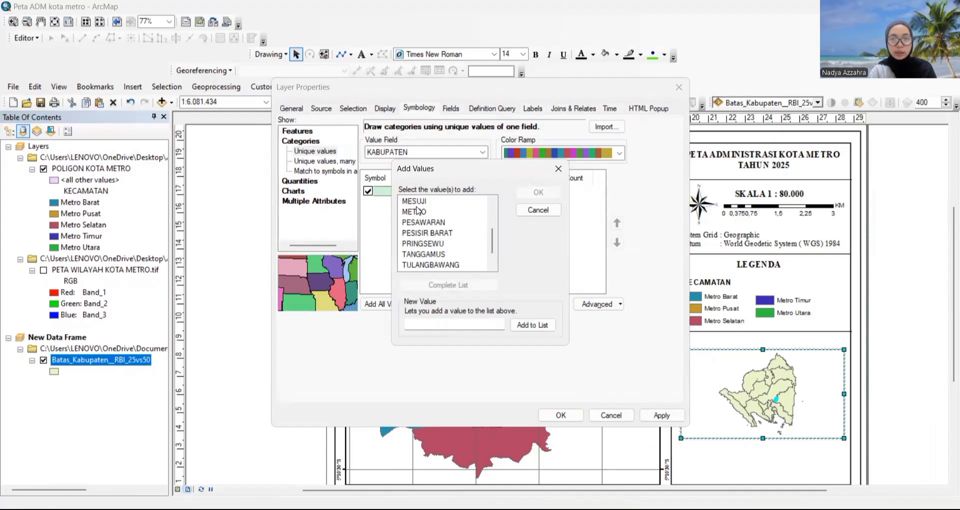
pyautogui.click(418, 210)
pyautogui.click(539, 193)
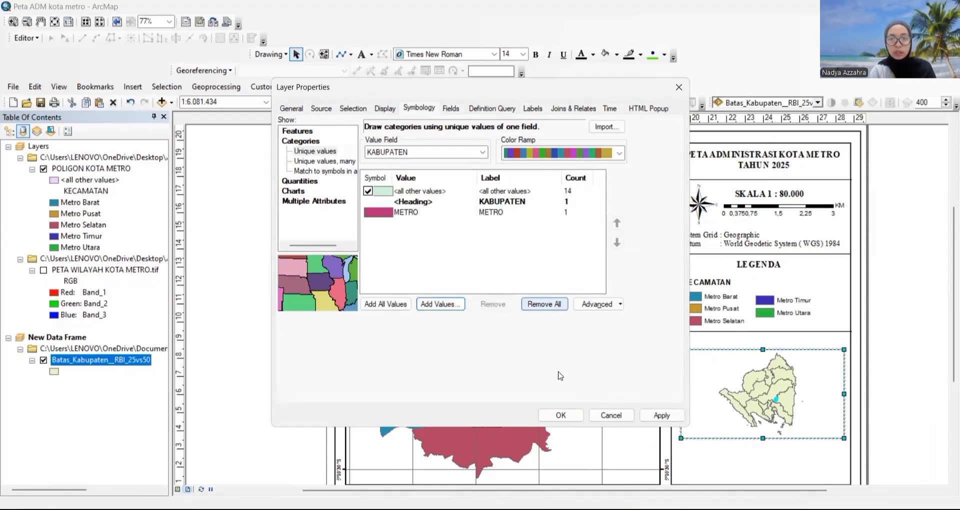
pyautogui.click(569, 417)
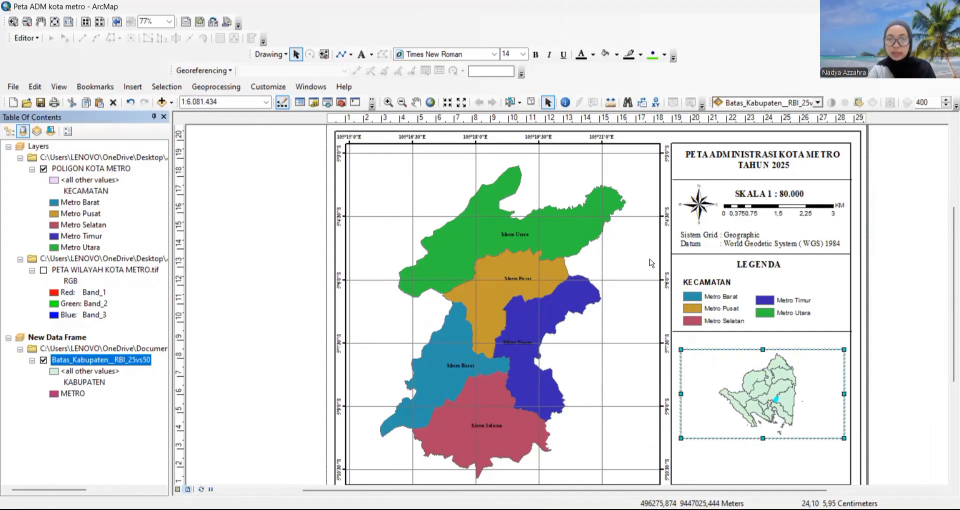
# - Clear the METRO record's selection in the Batas_Kabupaten__RBI_25vs50 attribute table and close the table
pyautogui.click(389, 103)
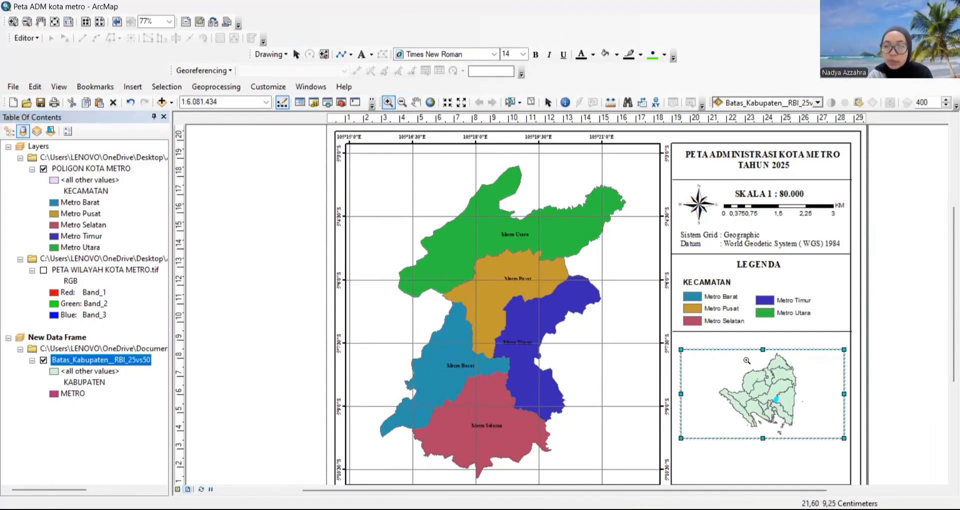
pyautogui.moveTo(762, 390); pyautogui.dragTo(804, 416)
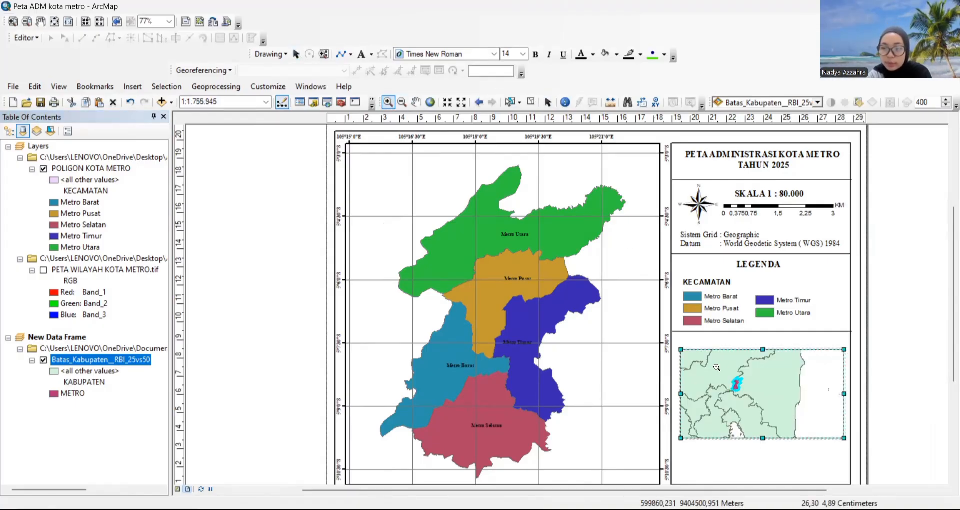
pyautogui.click(743, 389)
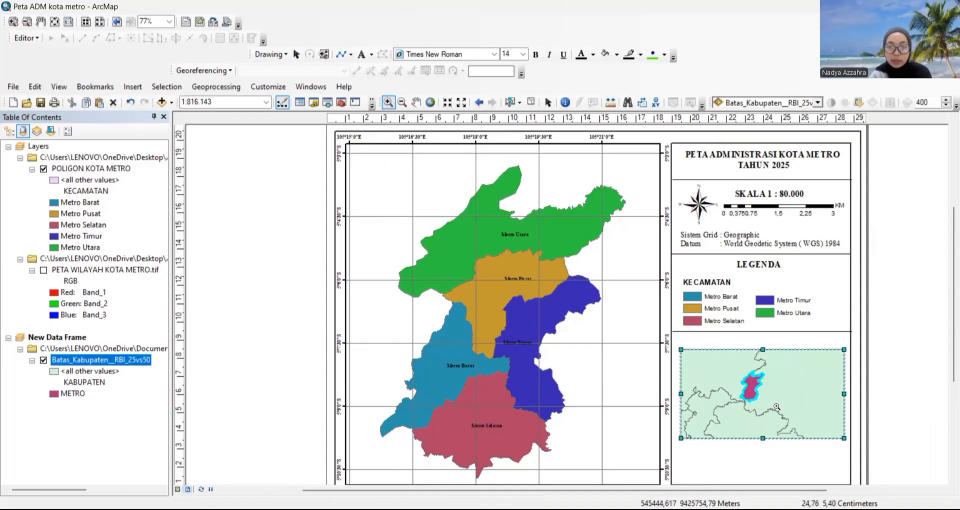
pyautogui.rightClick(99, 363)
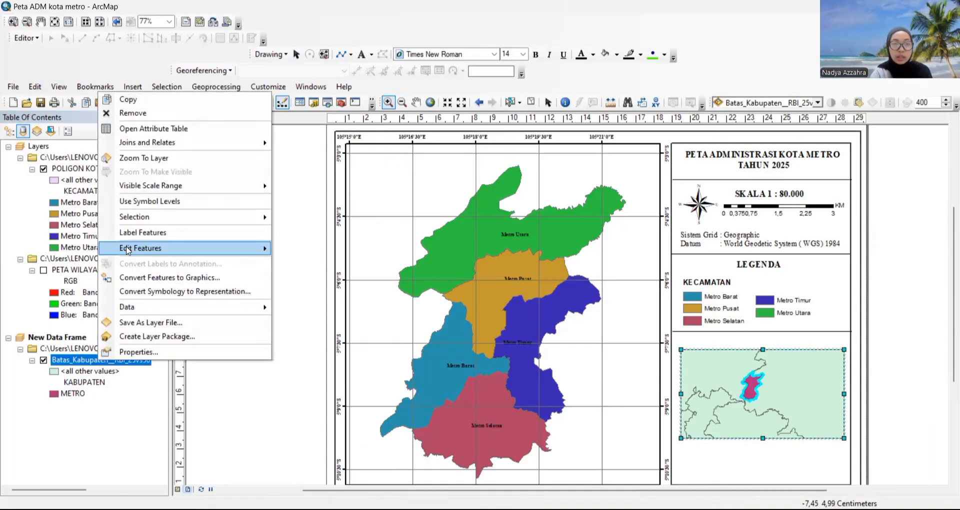
pyautogui.click(181, 129)
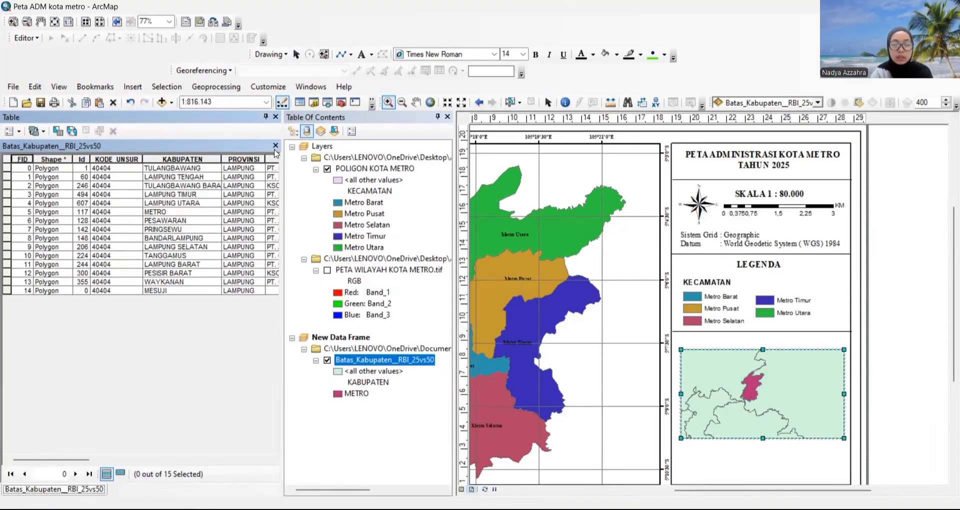
pyautogui.click(275, 146)
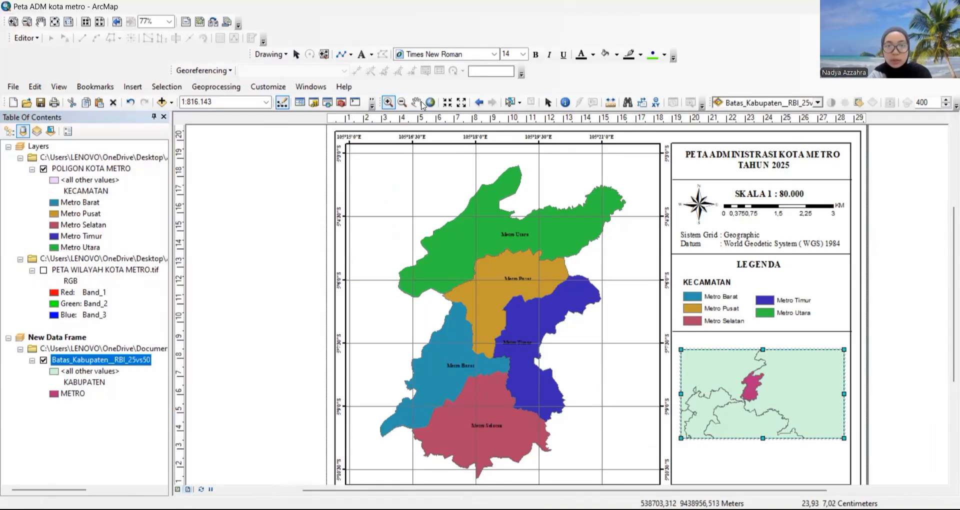
# - Reframe the inset map at a scale of 1:2.000.000 with METRO near the middle of its data frame
pyautogui.click(402, 102)
pyautogui.click(742, 394)
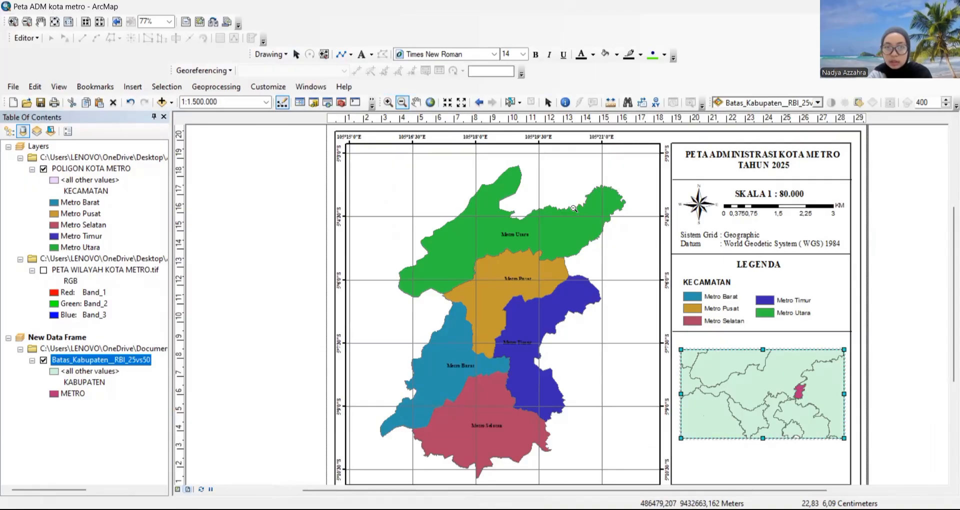
pyautogui.click(769, 381)
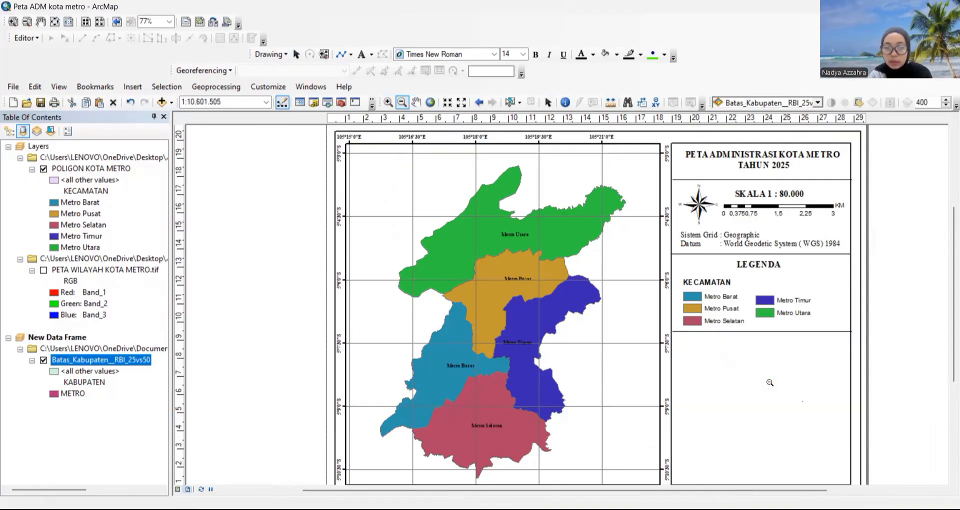
pyautogui.click(388, 102)
pyautogui.click(795, 393)
pyautogui.click(697, 356)
pyautogui.click(723, 380)
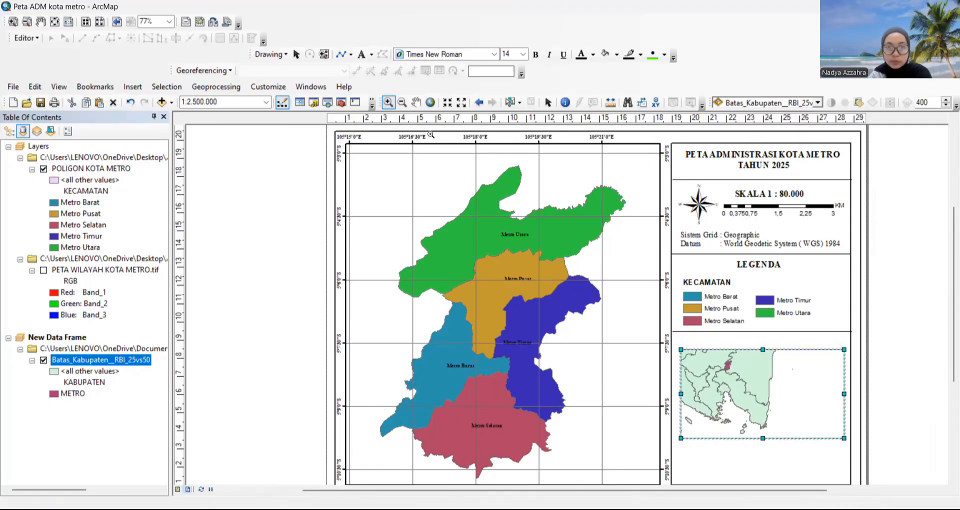
pyautogui.click(723, 381)
pyautogui.click(416, 103)
pyautogui.moveTo(721, 383); pyautogui.dragTo(763, 406)
pyautogui.click(548, 102)
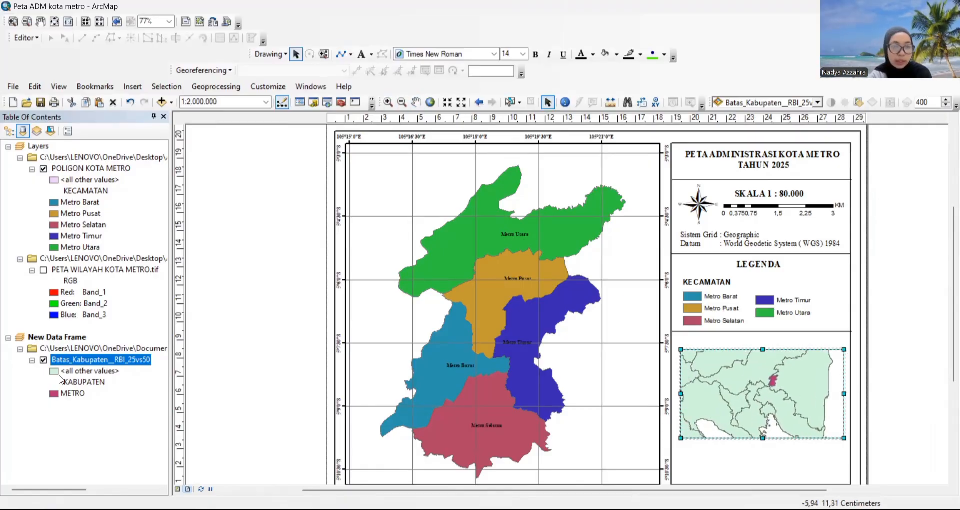
# - Apply the Med Green symbol to the <all other values> class of the inset layer
pyautogui.doubleClick(54, 372)
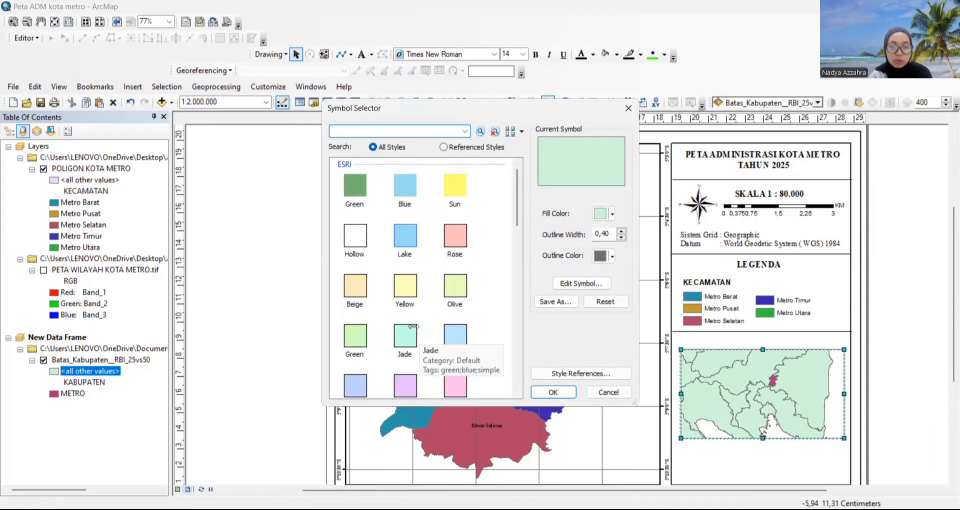
pyautogui.scroll(-5, 413, 330)
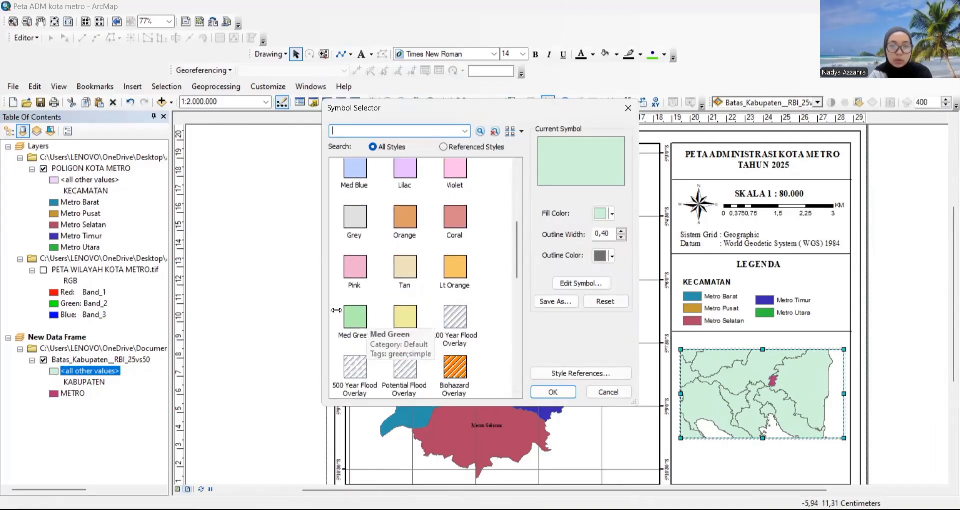
pyautogui.click(355, 318)
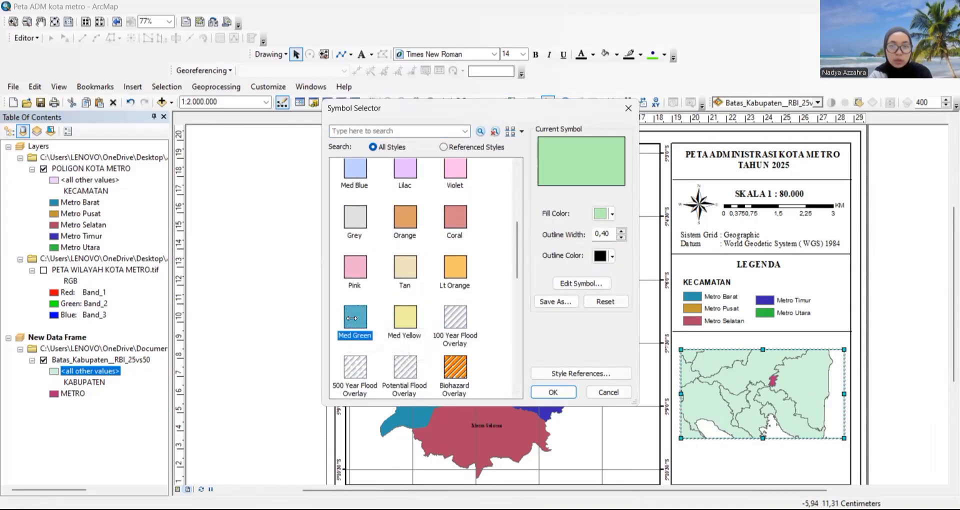
pyautogui.click(553, 392)
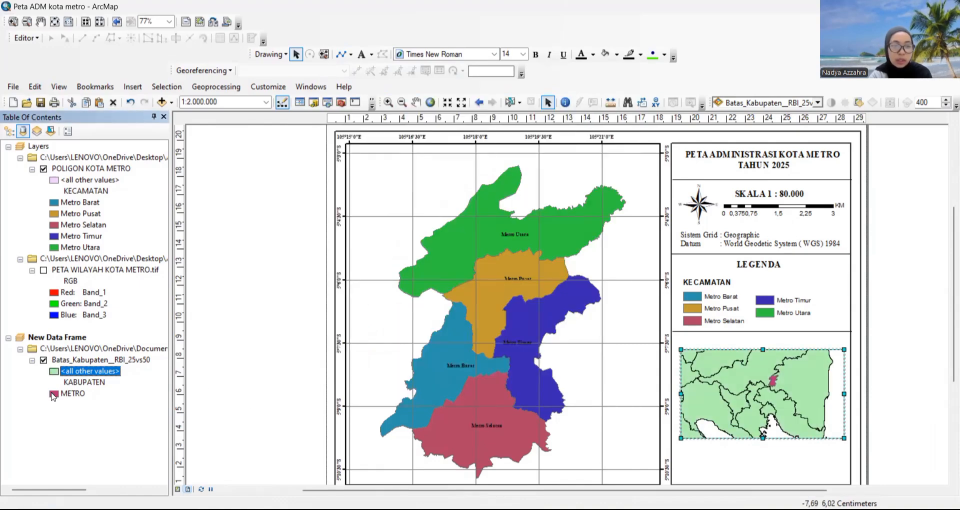
# - Set the fill color of the METRO class in the inset layer to red
pyautogui.click(54, 395)
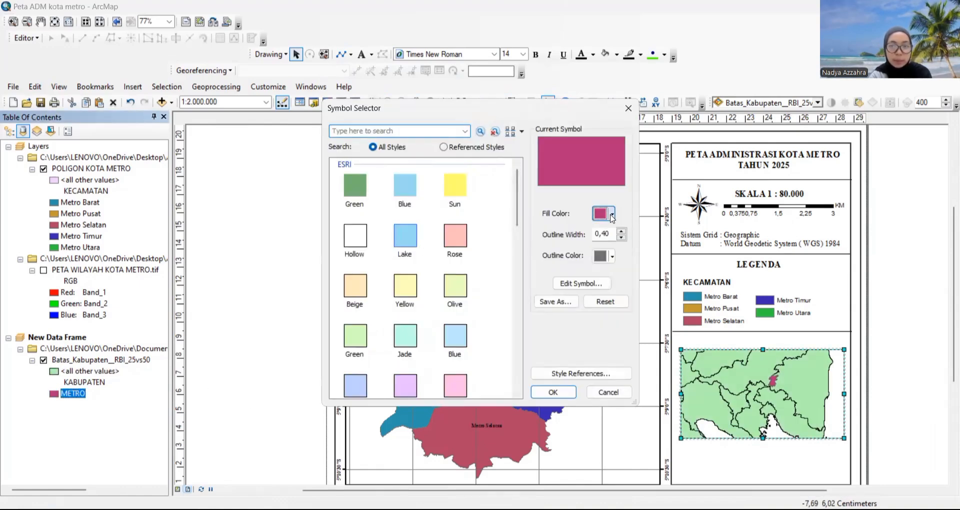
pyautogui.click(612, 214)
pyautogui.click(611, 271)
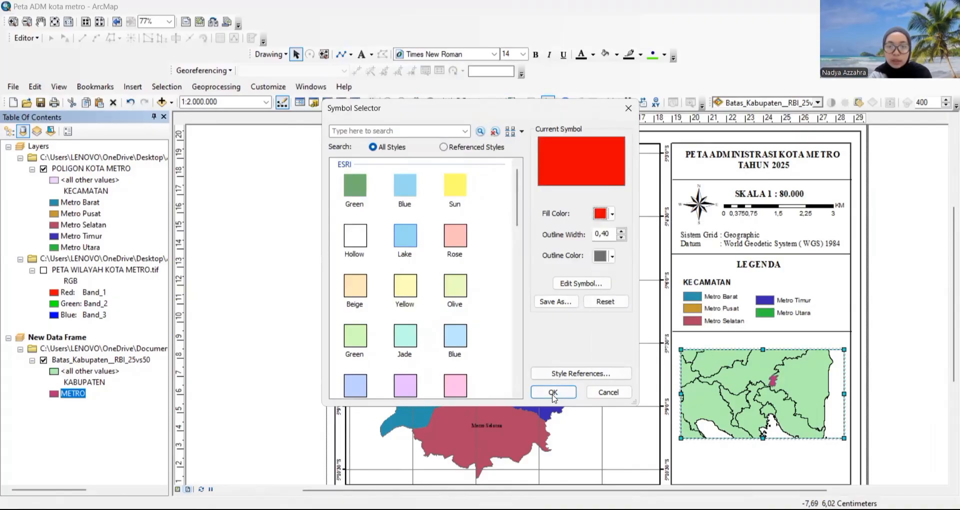
pyautogui.click(552, 393)
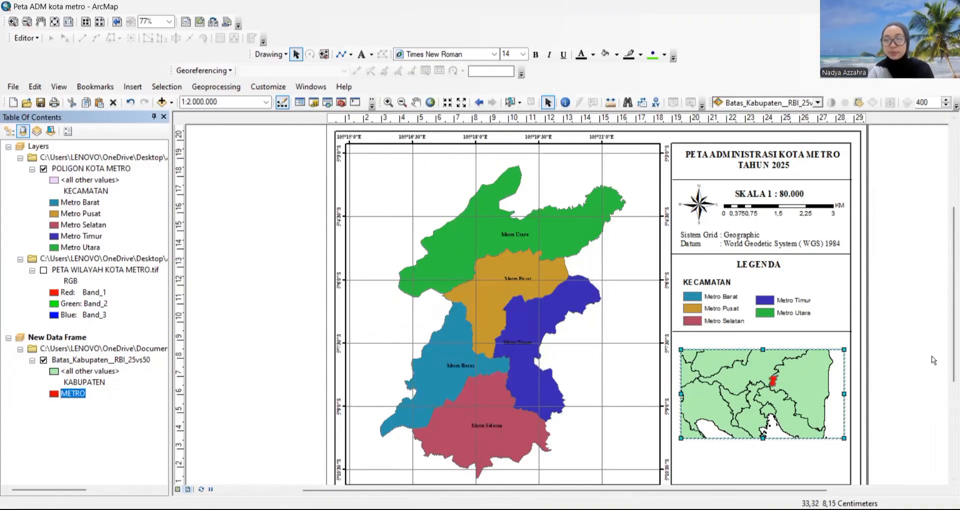
# - Shift the KECAMATAN heading and legend entries up toward the LEGENDA title and move the divider line up beneath them
pyautogui.scroll(-2, 933, 360)
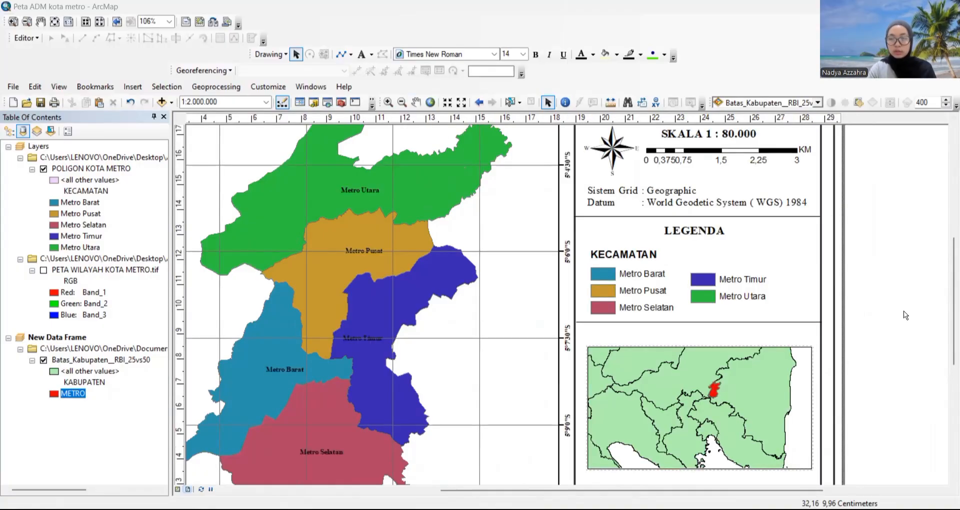
pyautogui.scroll(-2, 908, 313)
pyautogui.scroll(3, 907, 314)
pyautogui.scroll(3, 870, 373)
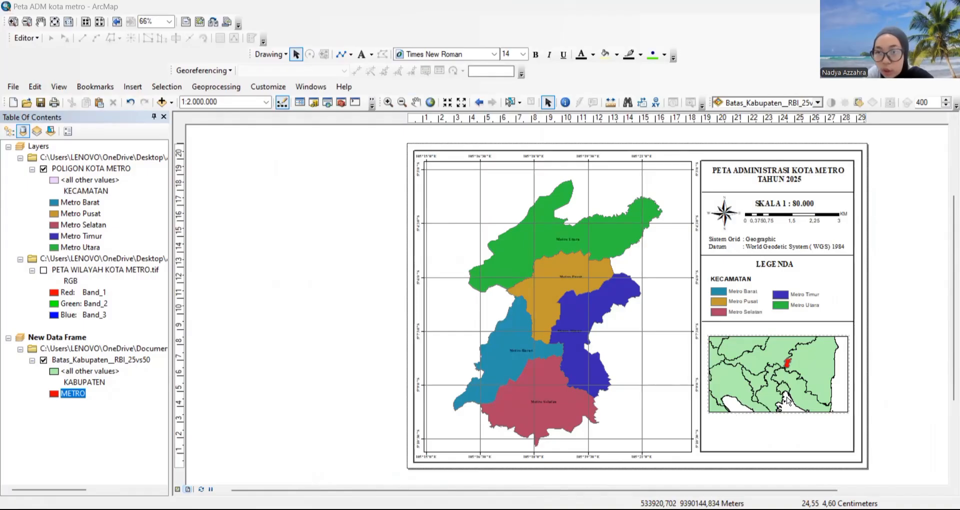
pyautogui.click(744, 280)
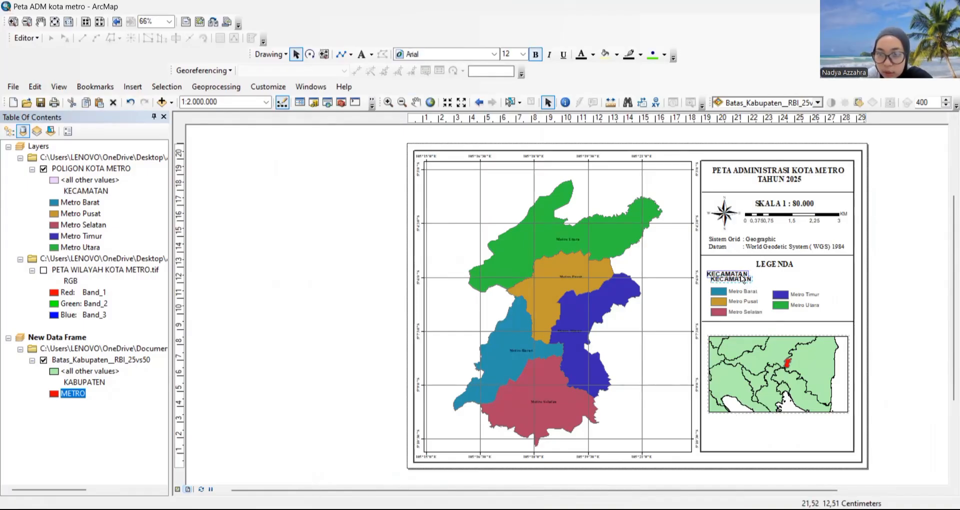
pyautogui.moveTo(741, 275); pyautogui.dragTo(736, 290)
pyautogui.doubleClick(743, 296)
pyautogui.click(597, 123)
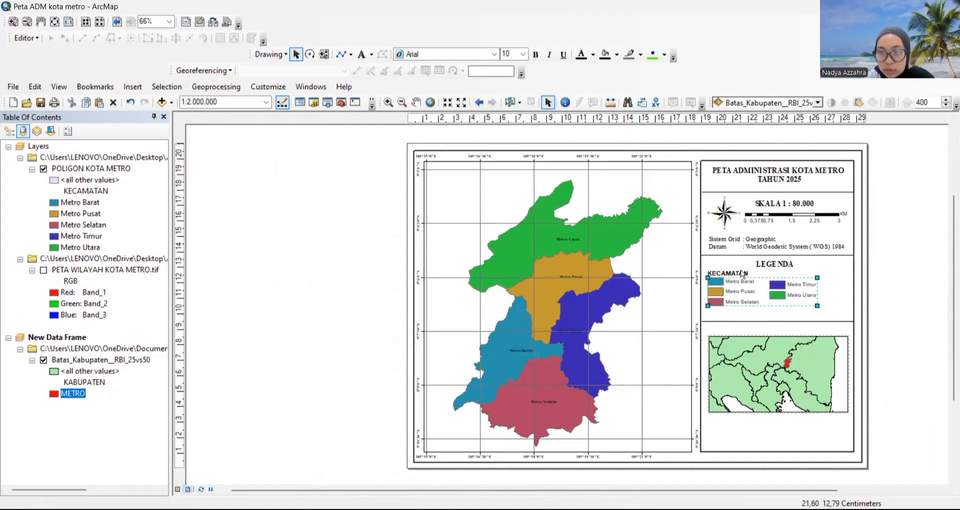
pyautogui.click(768, 321)
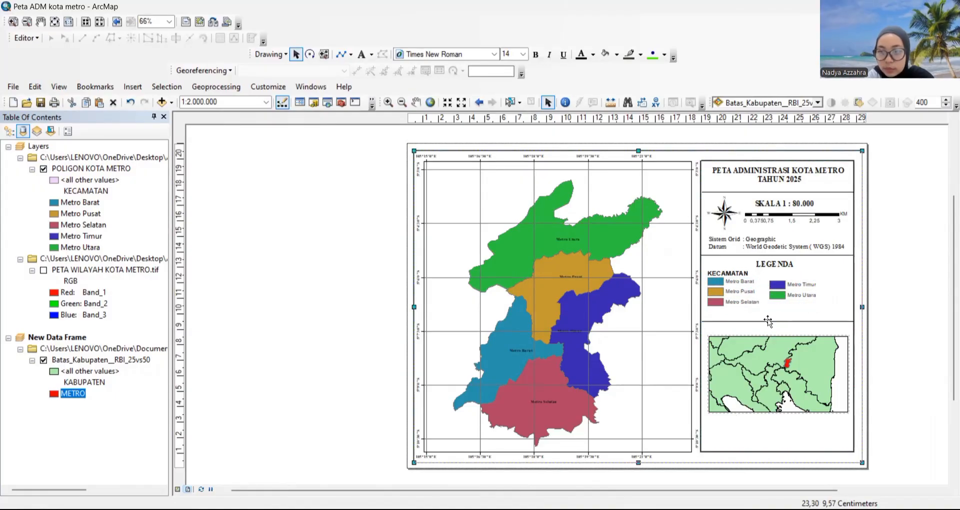
pyautogui.moveTo(768, 321); pyautogui.dragTo(765, 312)
# - Move the inset data frame up beneath the legend's divider line, then reduce its height and narrow it from both sides
pyautogui.click(774, 364)
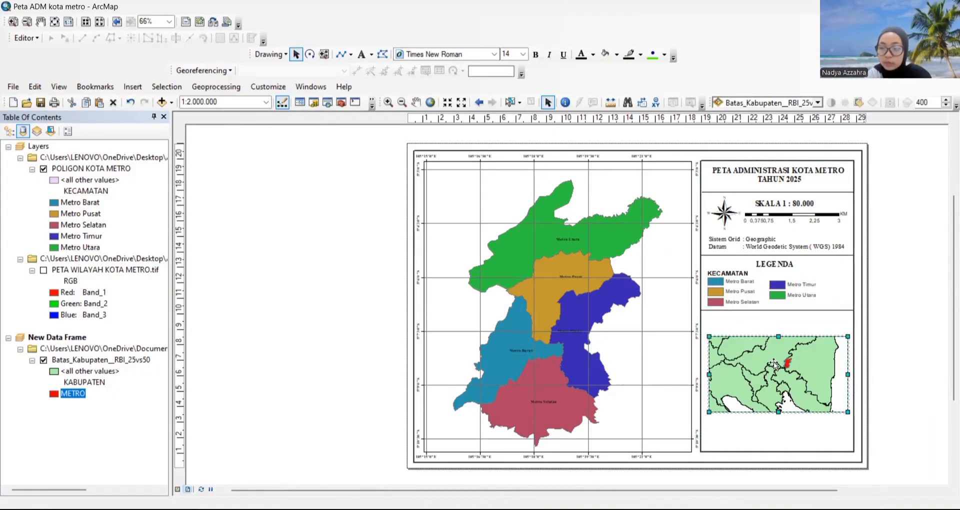
pyautogui.press('Up')
pyautogui.press('Up')
pyautogui.press('Up')
pyautogui.press('Down')
pyautogui.moveTo(779, 399); pyautogui.dragTo(778, 389)
pyautogui.moveTo(848, 357); pyautogui.dragTo(840, 357)
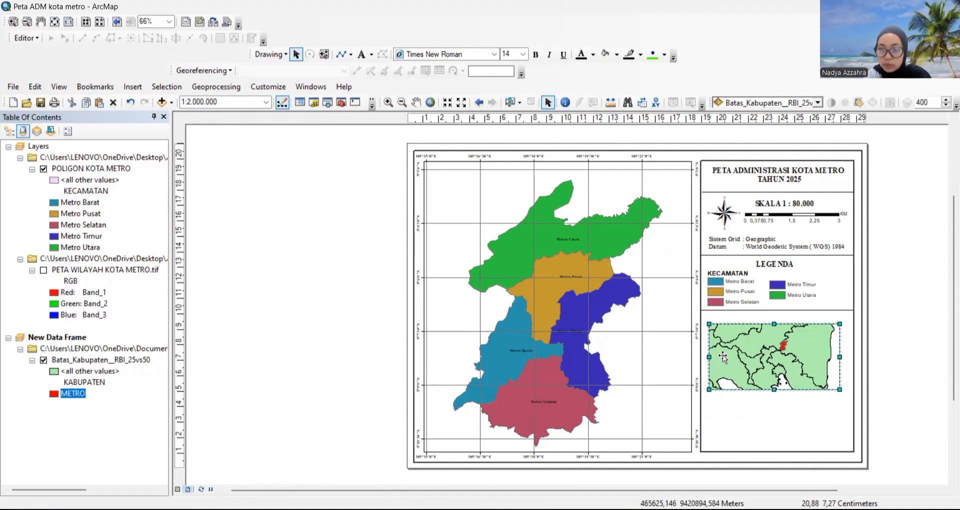
pyautogui.moveTo(709, 357); pyautogui.dragTo(719, 357)
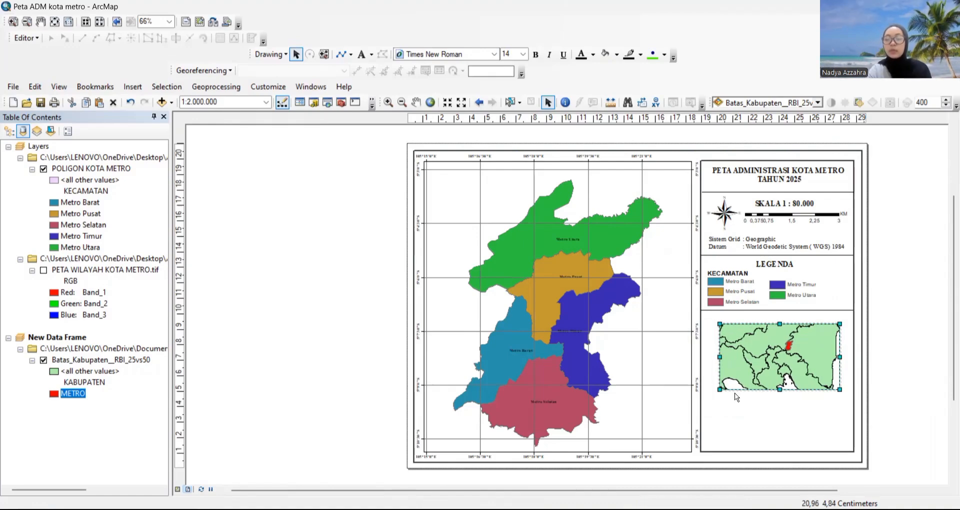
# - Set the inset data frame's background to Lt Blue
pyautogui.rightClick(779, 368)
pyautogui.click(836, 357)
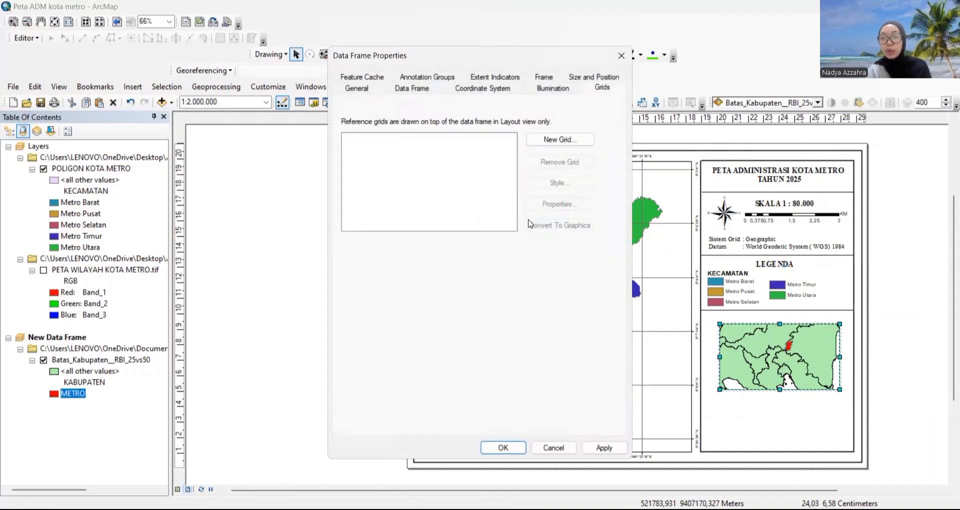
pyautogui.click(542, 77)
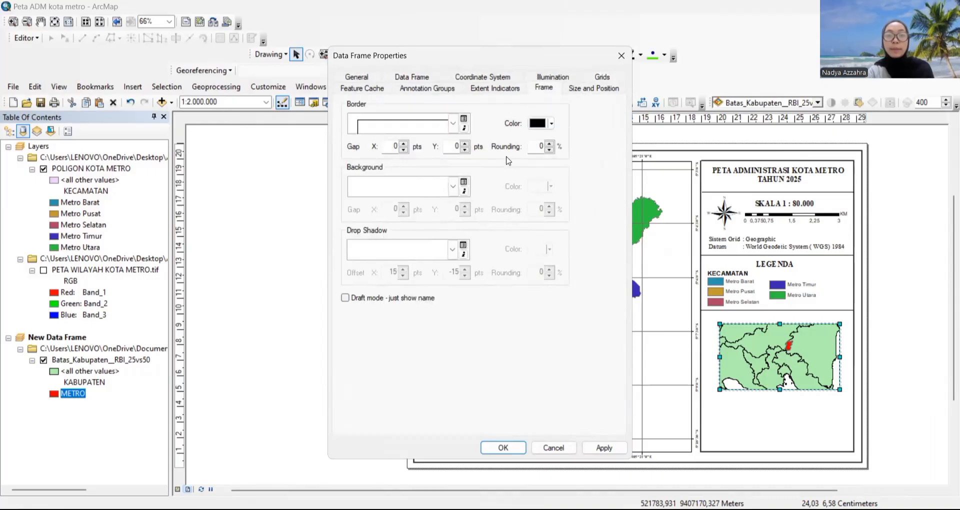
pyautogui.click(453, 187)
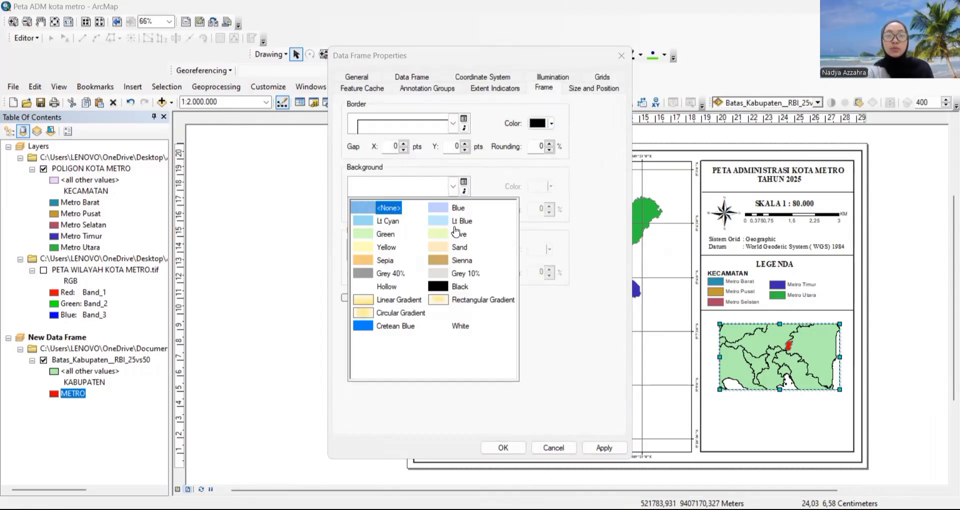
pyautogui.click(456, 222)
pyautogui.click(502, 448)
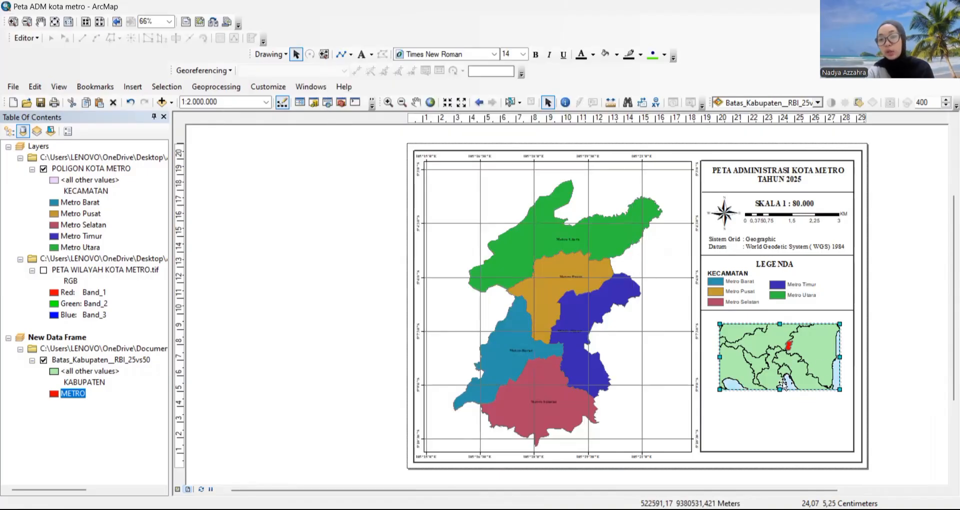
pyautogui.click(874, 329)
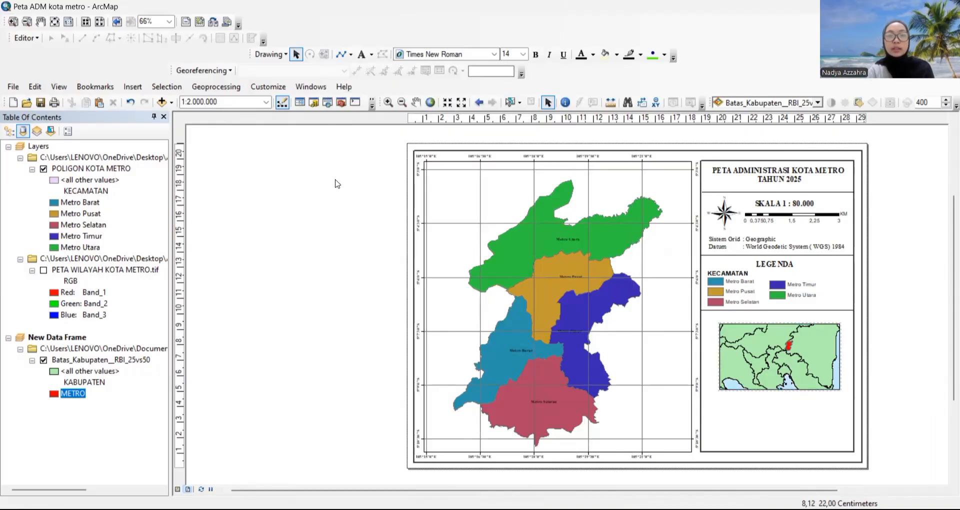
# - Add the text label PETA PROVINSI LAMPUNG below the inset map
pyautogui.click(522, 54)
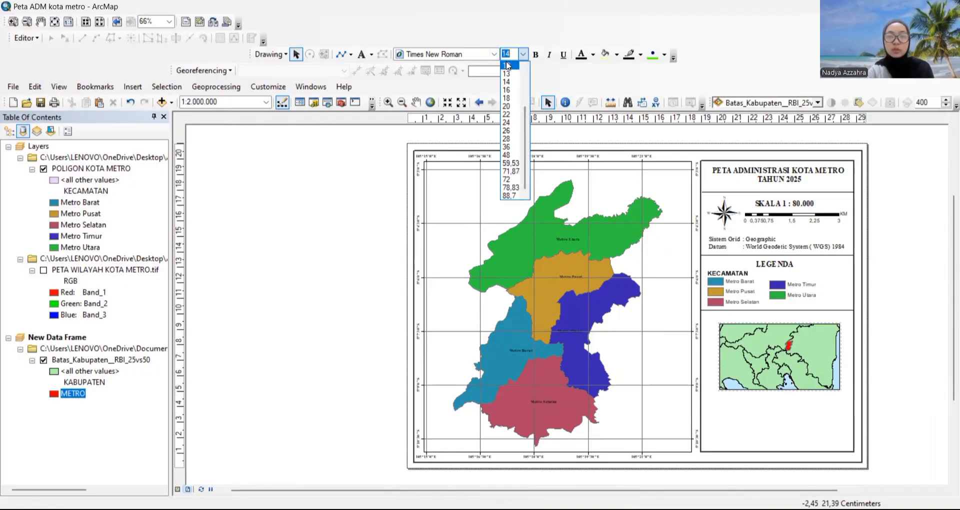
pyautogui.click(756, 386)
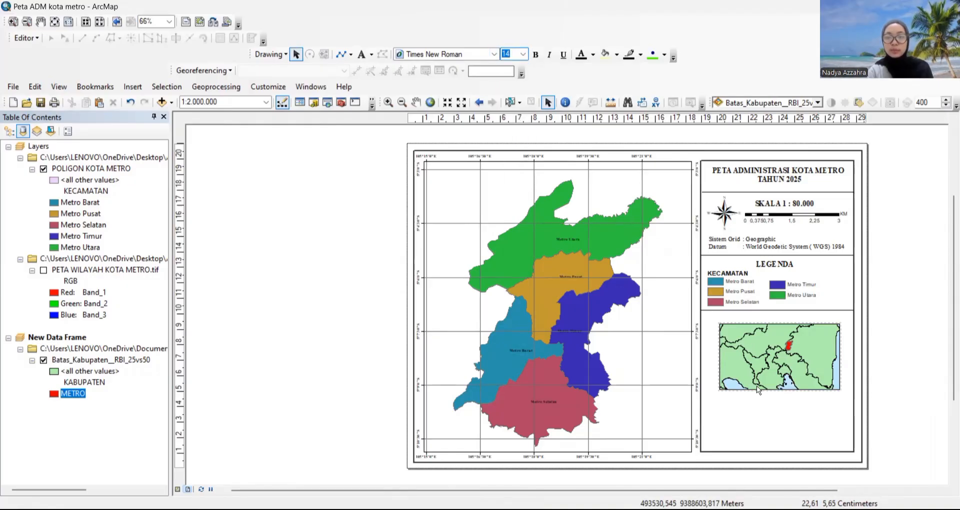
pyautogui.click(734, 392)
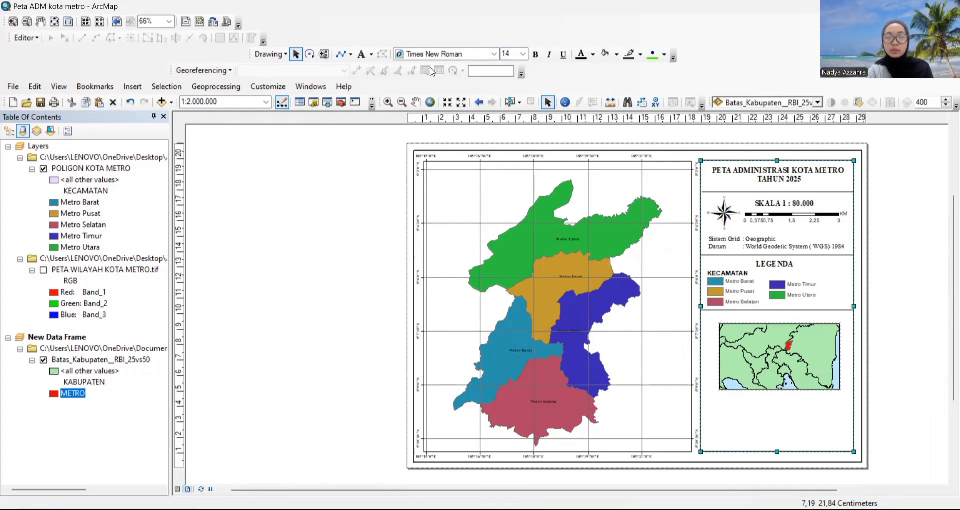
pyautogui.click(362, 54)
pyautogui.click(756, 410)
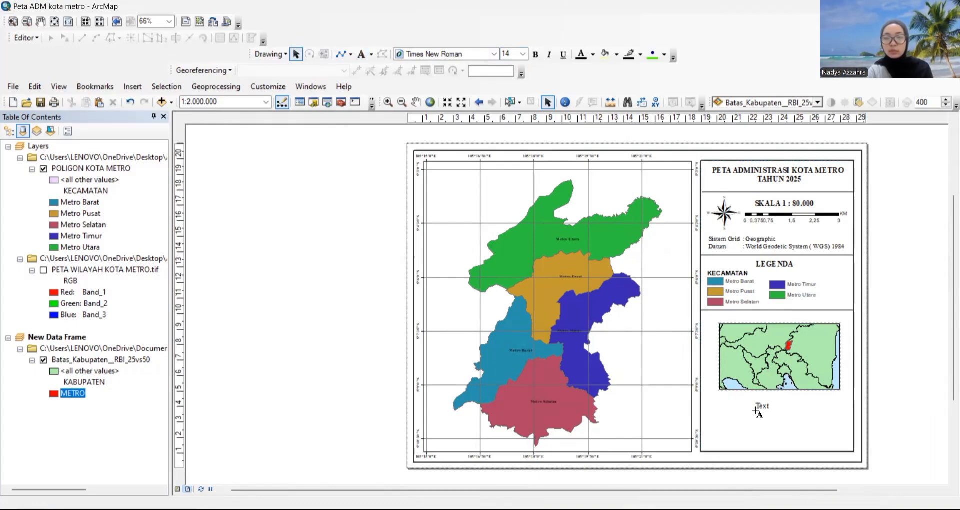
pyautogui.write('INSE')
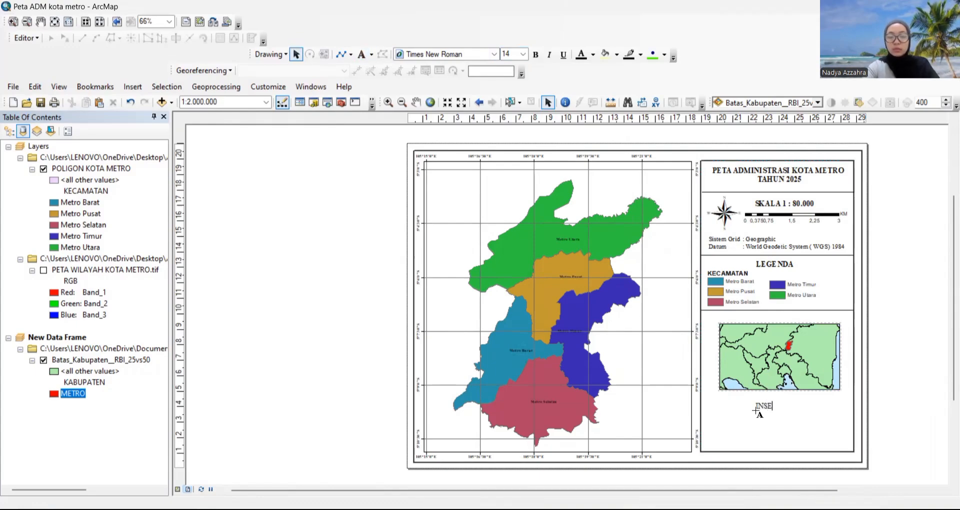
pyautogui.write('RT')
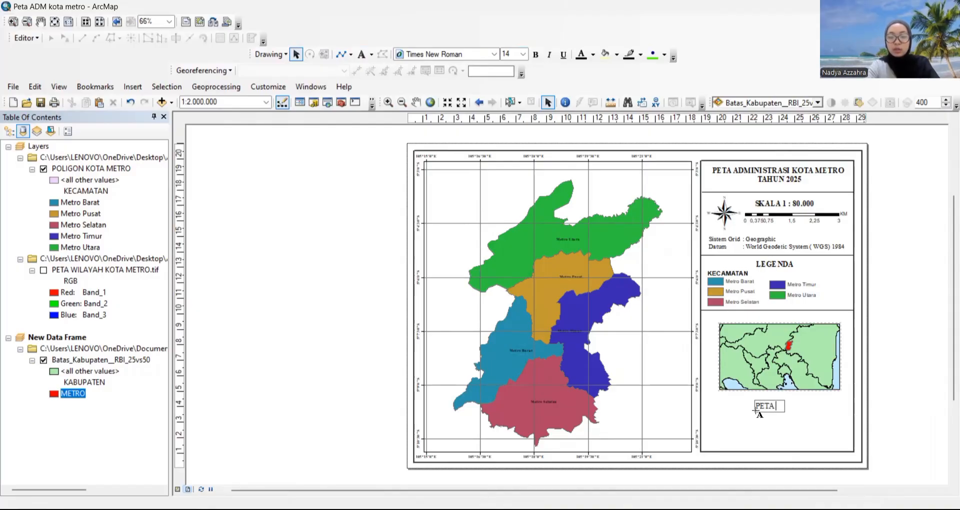
pyautogui.write('PROVI')
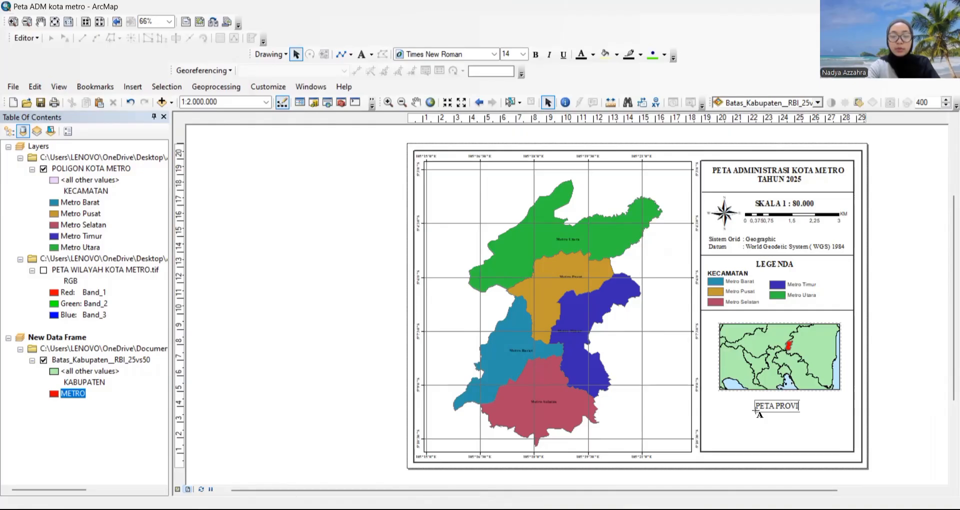
pyautogui.write('NSI LAMPU')
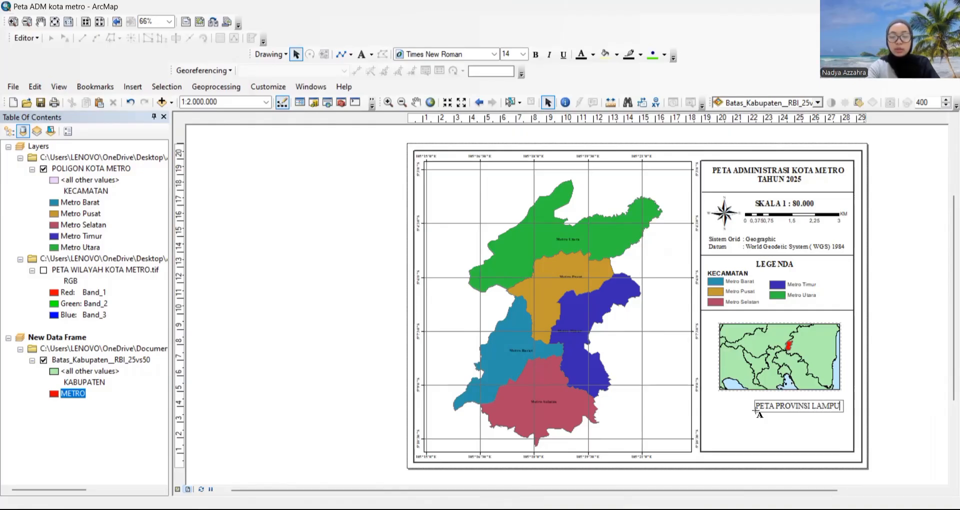
pyautogui.write('NG')
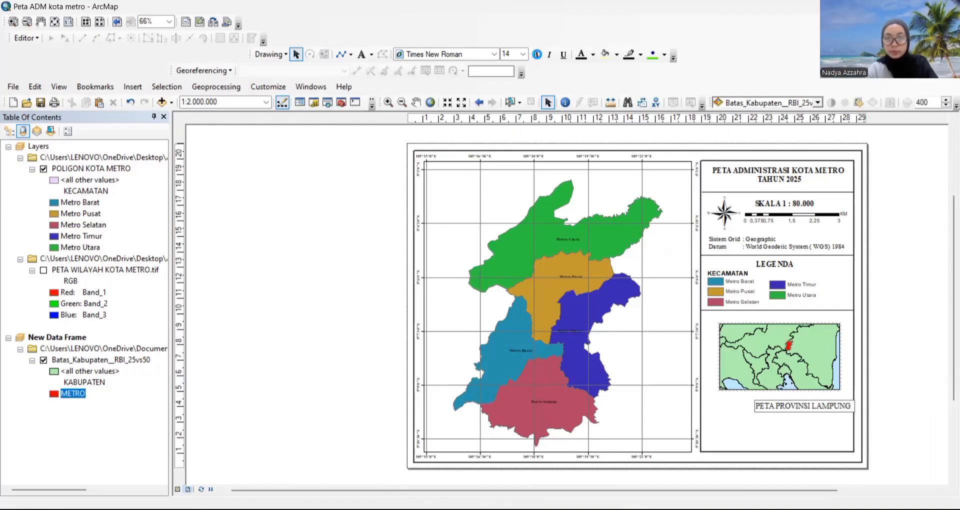
# - Make the PETA PROVINSI LAMPUNG label bold and set its font size to 12
pyautogui.click(535, 54)
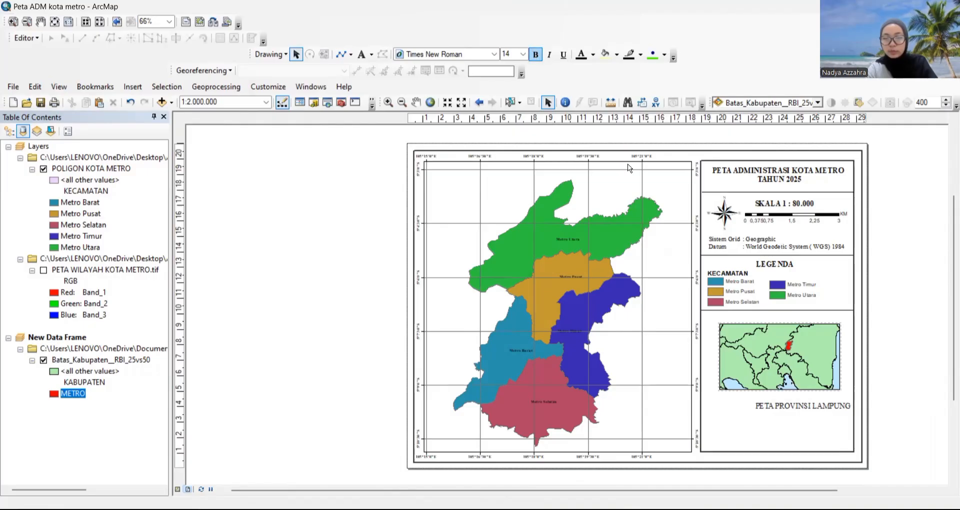
pyautogui.click(782, 406)
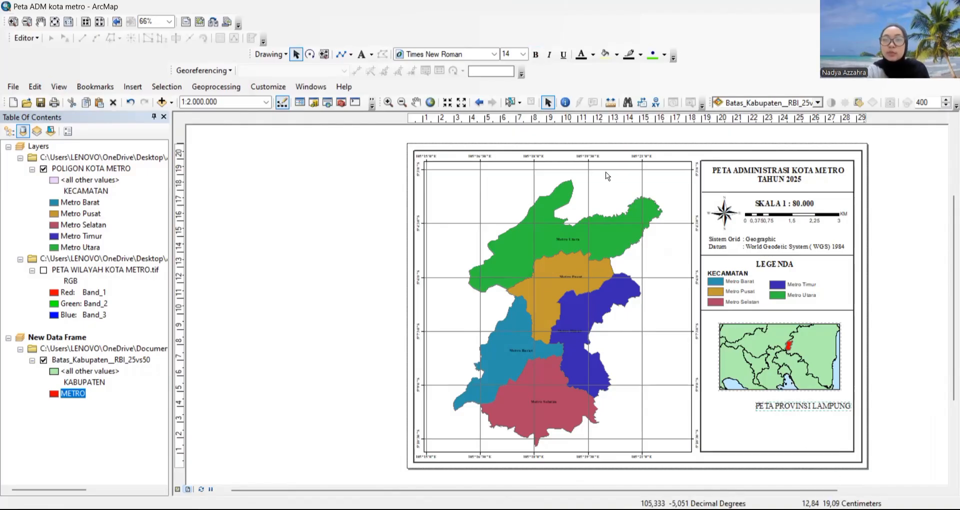
pyautogui.click(536, 54)
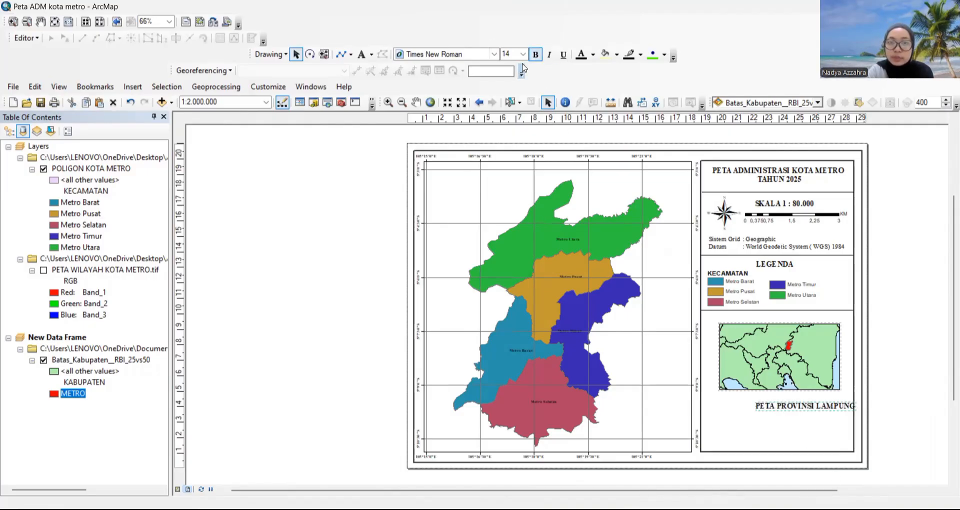
pyautogui.click(523, 54)
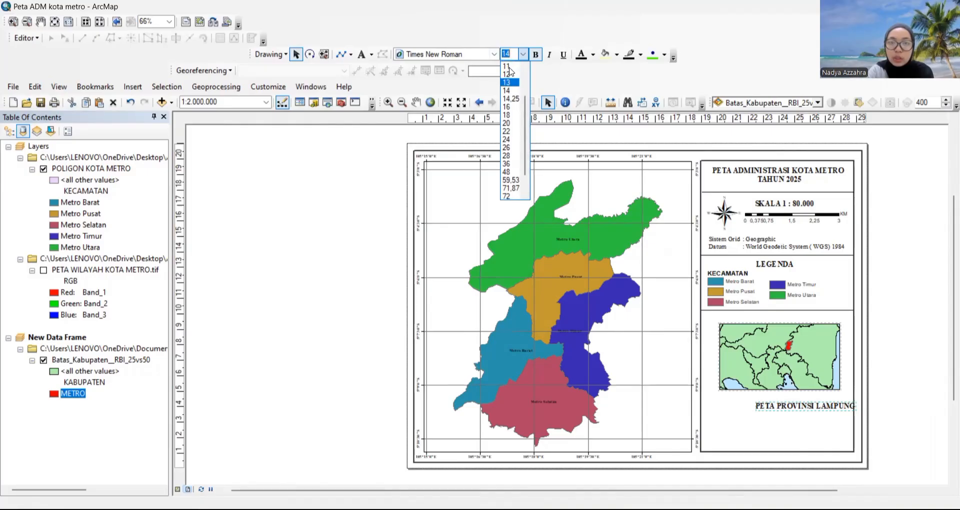
pyautogui.click(508, 74)
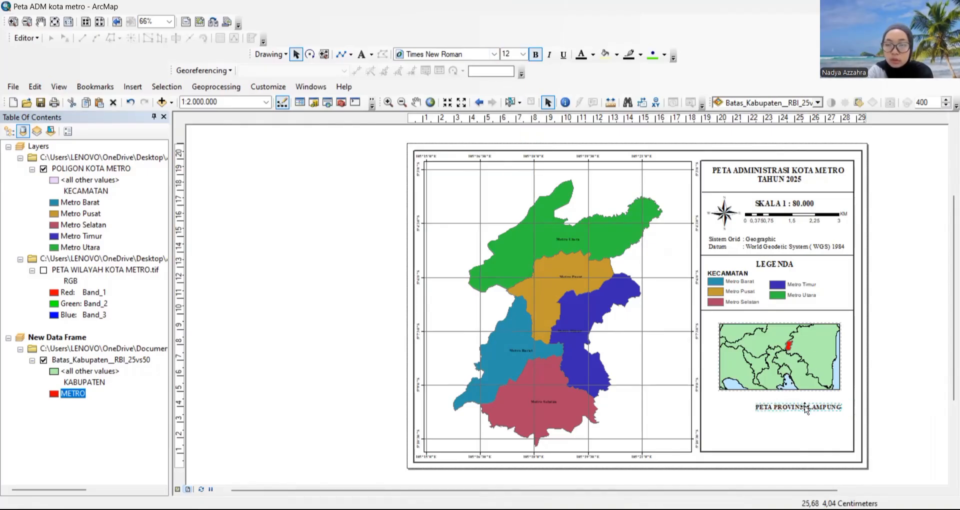
# - Move the PETA PROVINSI LAMPUNG label above the inset map and nudge the inset frame up to center it beneath the label
pyautogui.moveTo(805, 409); pyautogui.dragTo(779, 313)
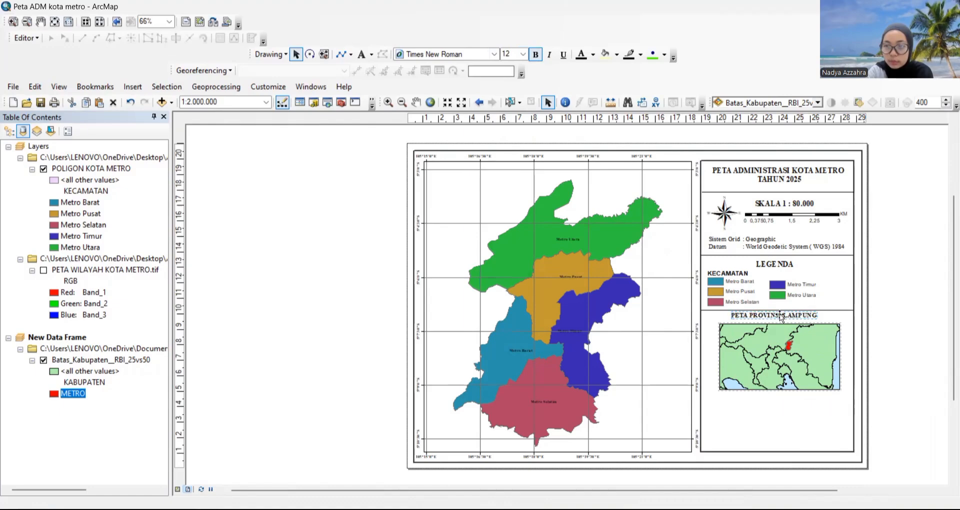
pyautogui.click(785, 341)
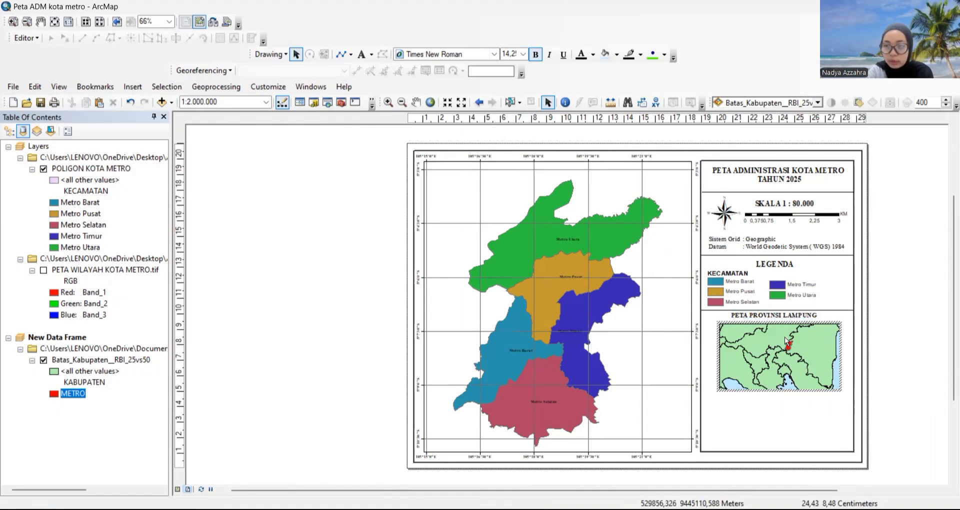
pyautogui.click(809, 370)
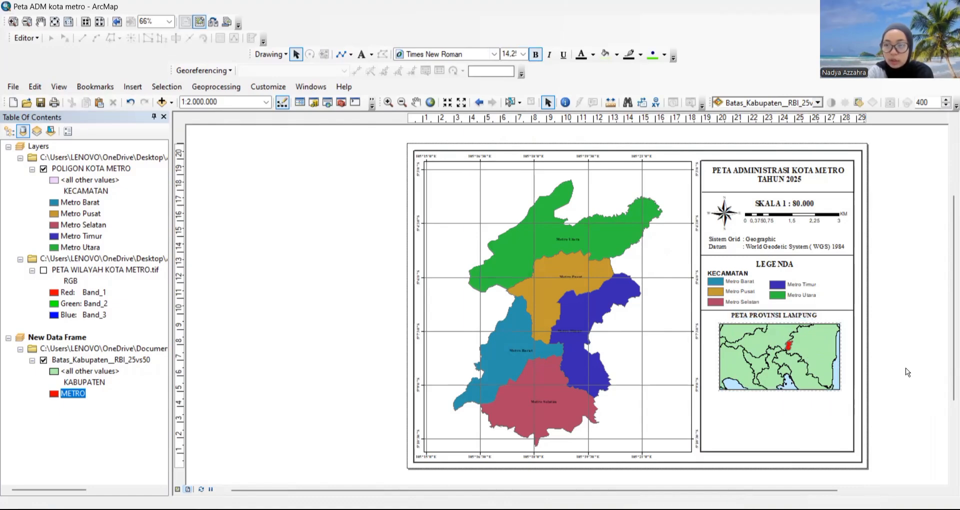
pyautogui.click(796, 355)
pyautogui.moveTo(796, 356); pyautogui.dragTo(792, 352)
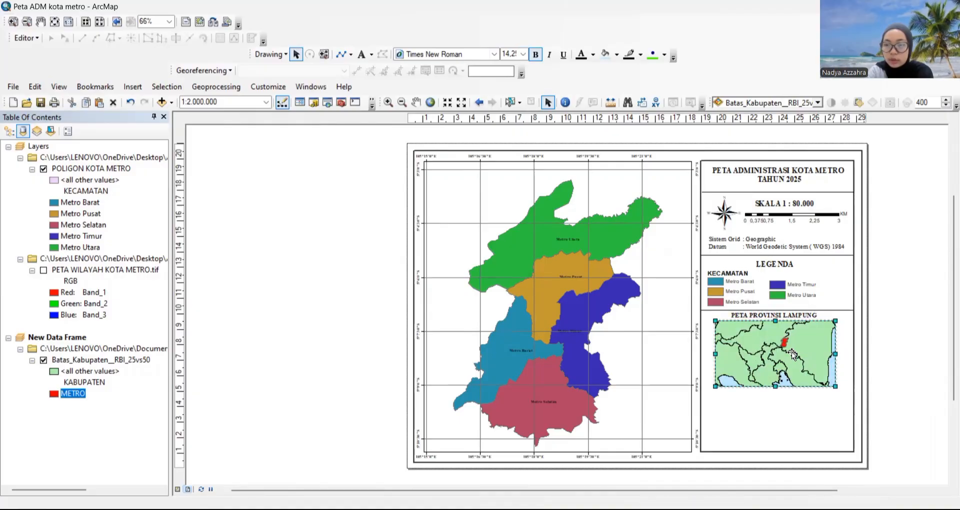
pyautogui.click(783, 365)
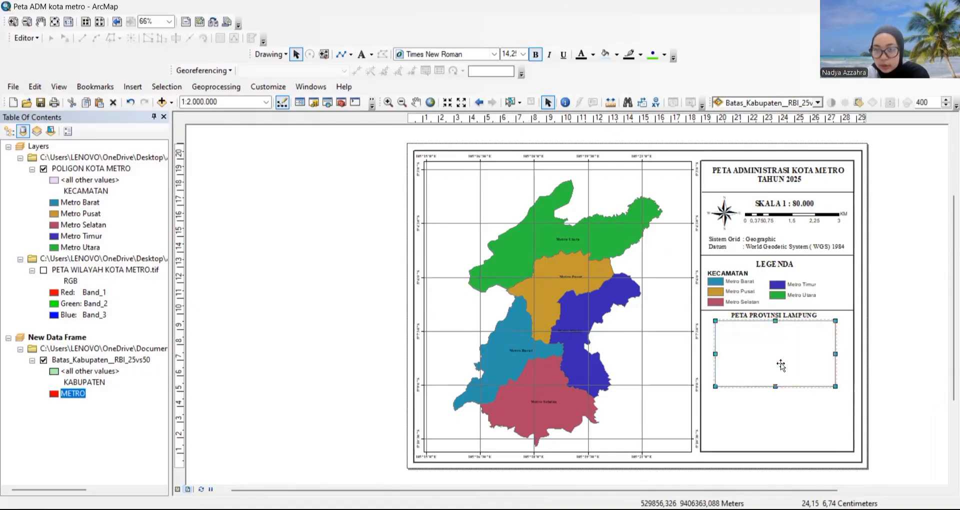
pyautogui.moveTo(776, 359); pyautogui.dragTo(778, 360)
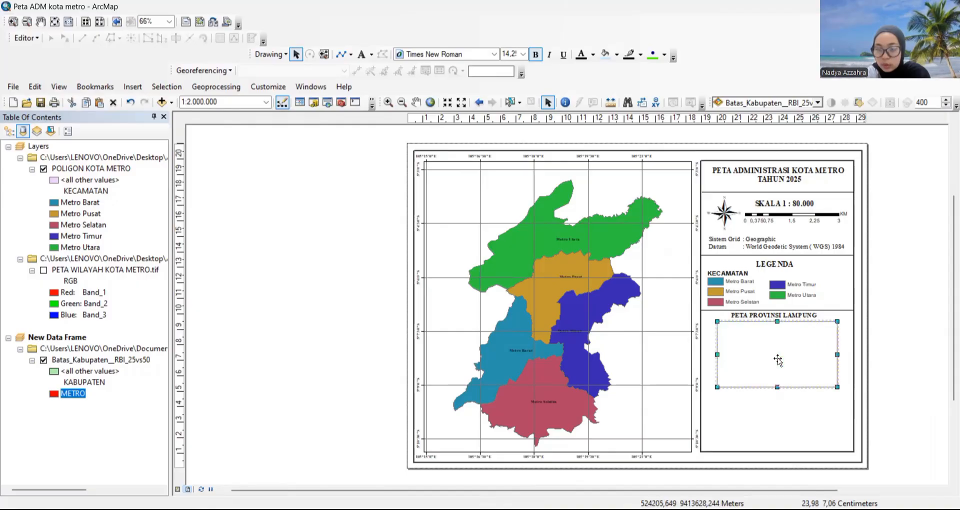
pyautogui.click(895, 345)
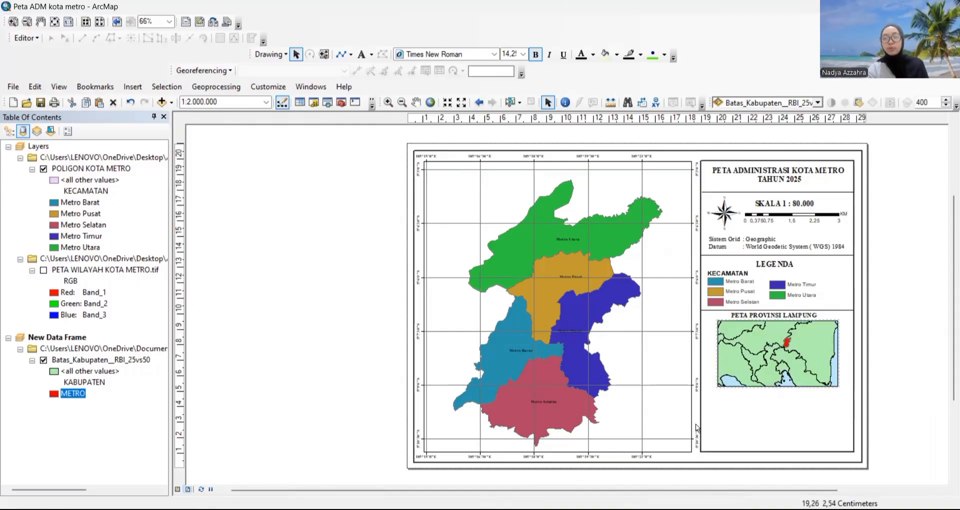
# - Duplicate a side frame divider line and place the copy just below the inset map
pyautogui.click(858, 202)
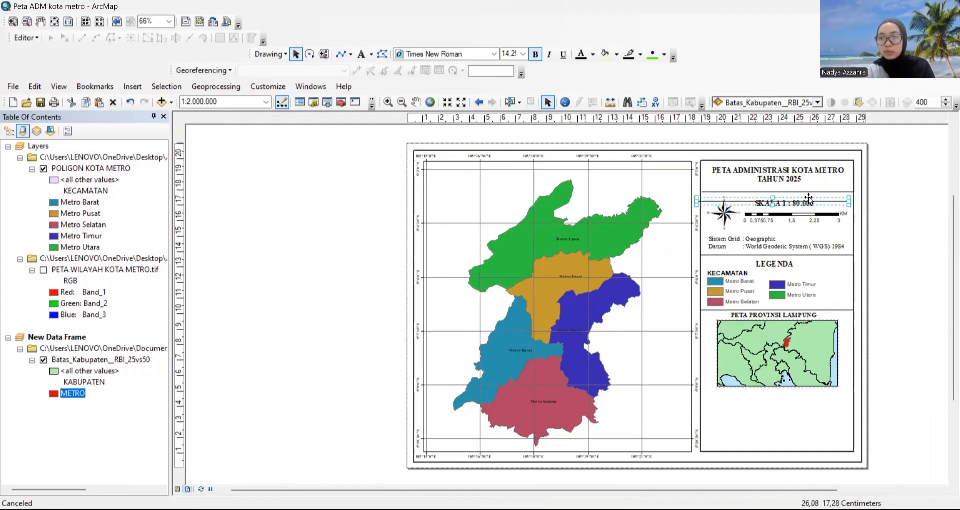
pyautogui.moveTo(808, 197); pyautogui.dragTo(836, 397)
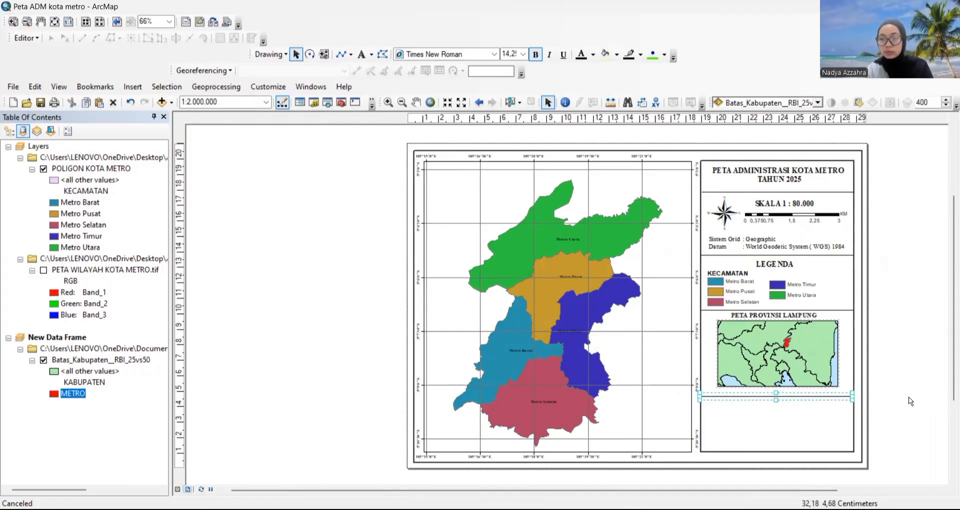
pyautogui.click(935, 399)
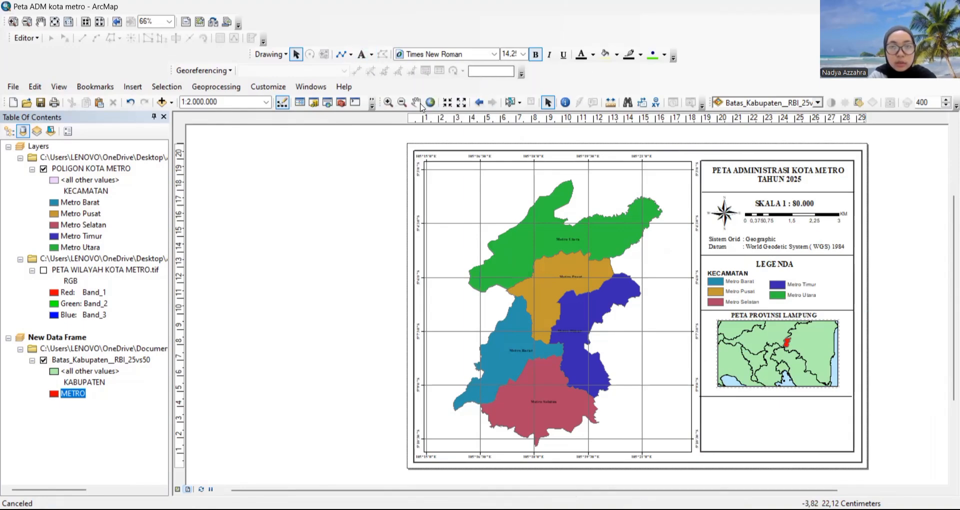
# - Draw a small rectangle about 0.73 cm wide and 0.28 cm high below the new divider line under the inset
pyautogui.click(351, 54)
pyautogui.click(360, 68)
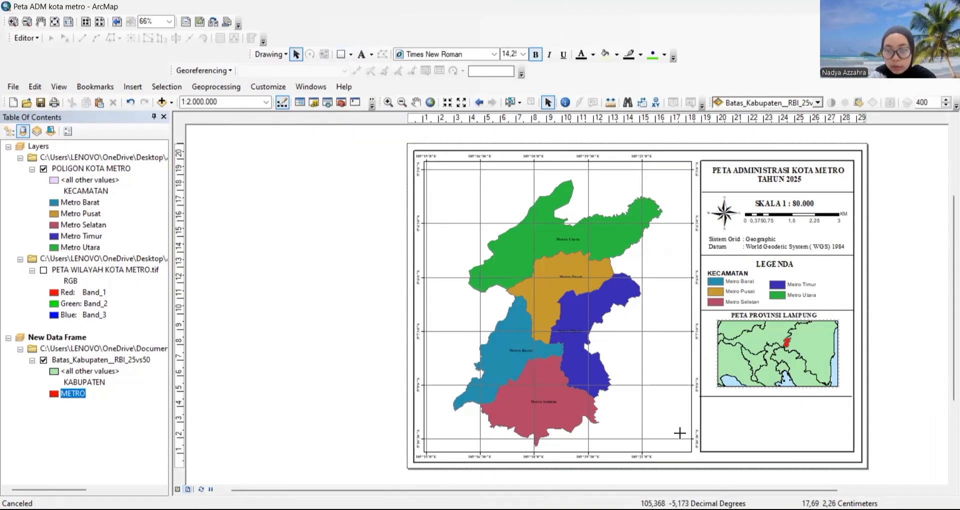
pyautogui.moveTo(718, 402); pyautogui.dragTo(729, 407)
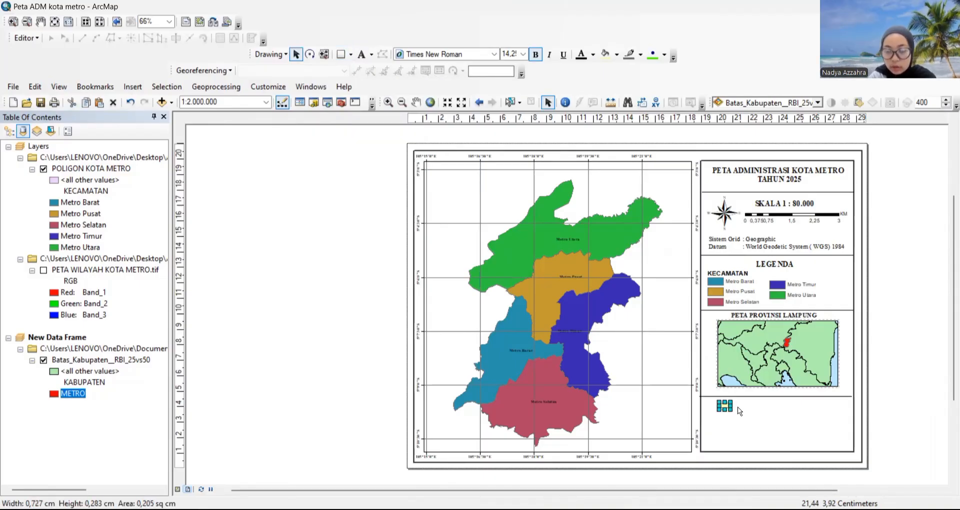
# - Set the small rectangle's fill color to red
pyautogui.doubleClick(724, 406)
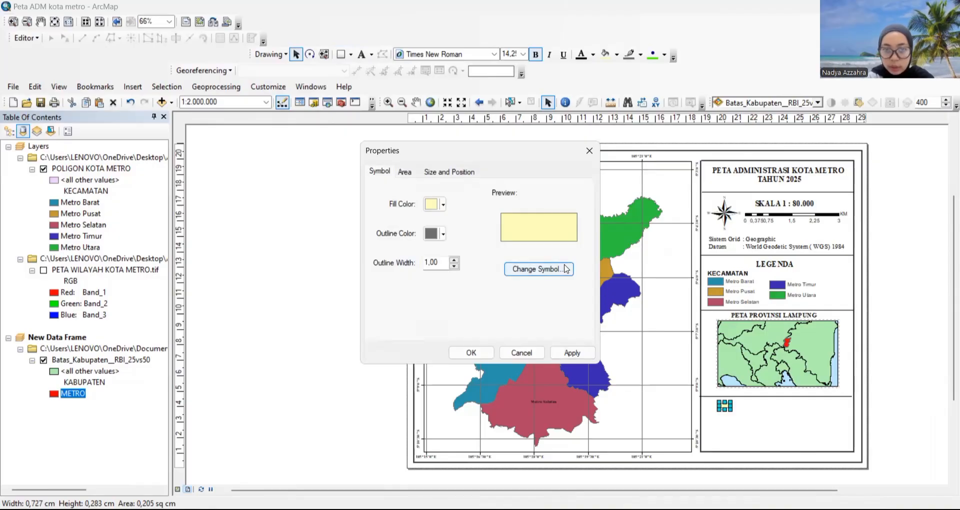
pyautogui.click(442, 204)
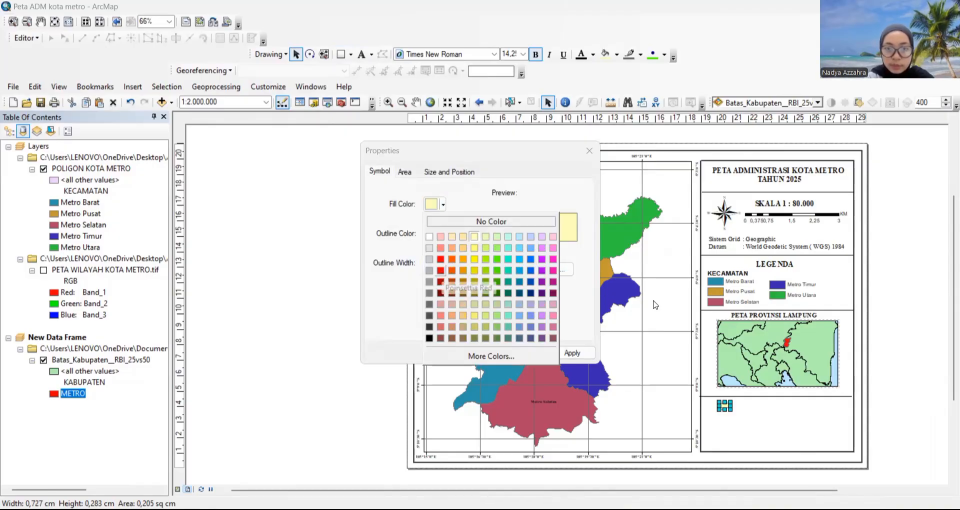
pyautogui.click(440, 270)
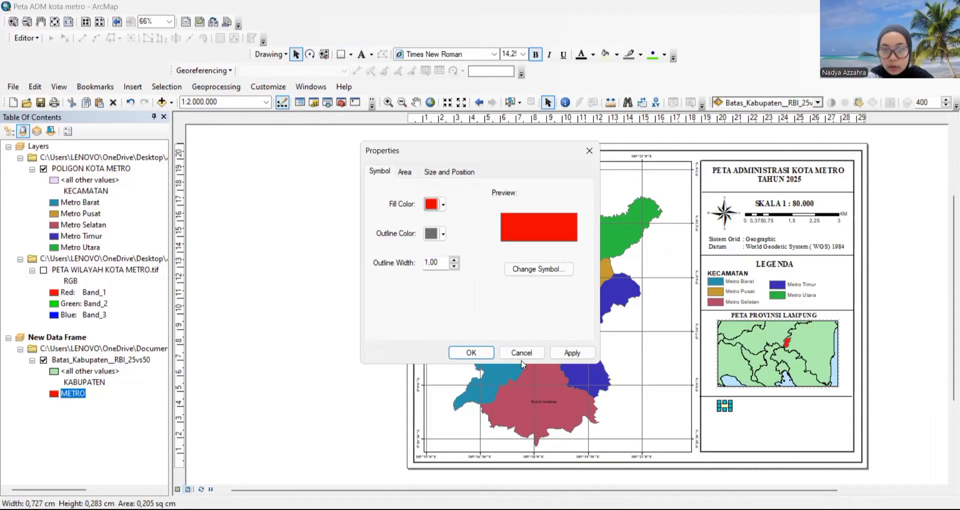
pyautogui.click(472, 353)
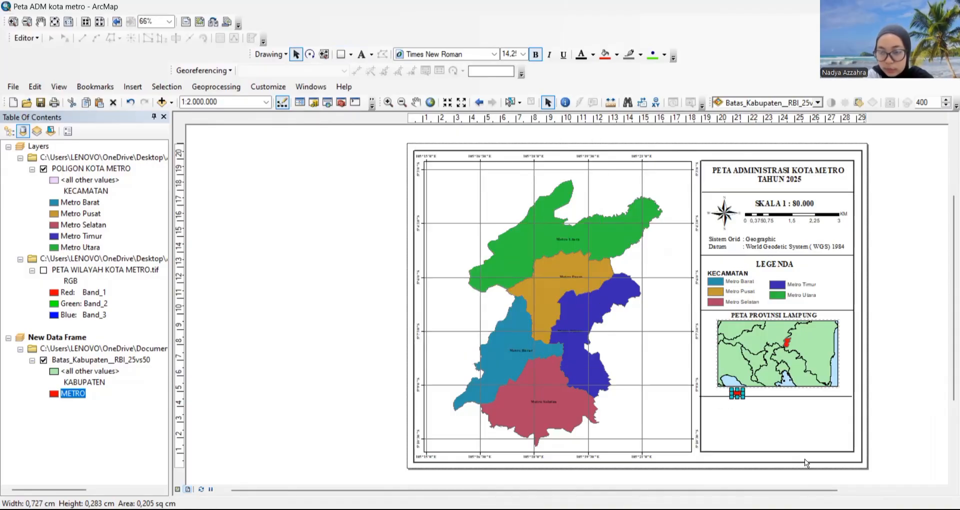
# - Nudge the red rectangle up and slightly right into the gap between the inset map and the divider line
pyautogui.click(822, 435)
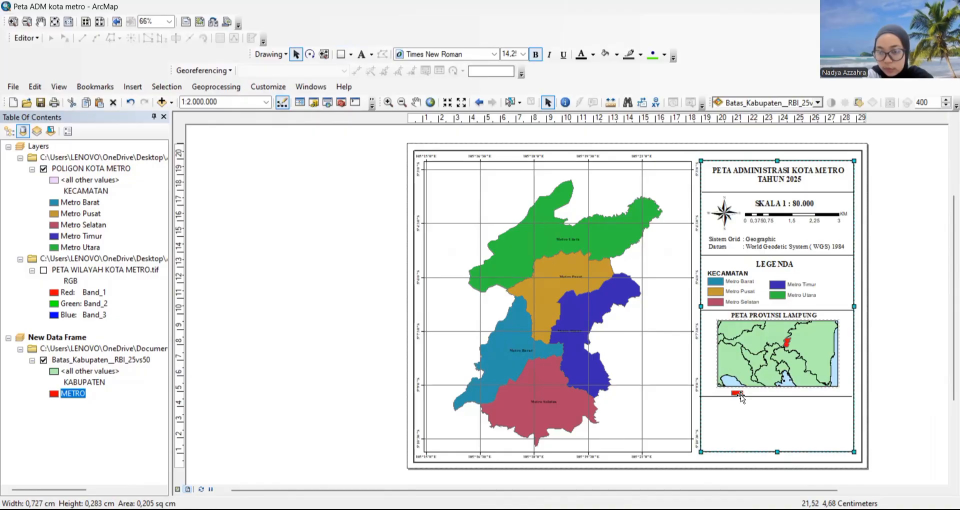
pyautogui.scroll(-1, 739, 394)
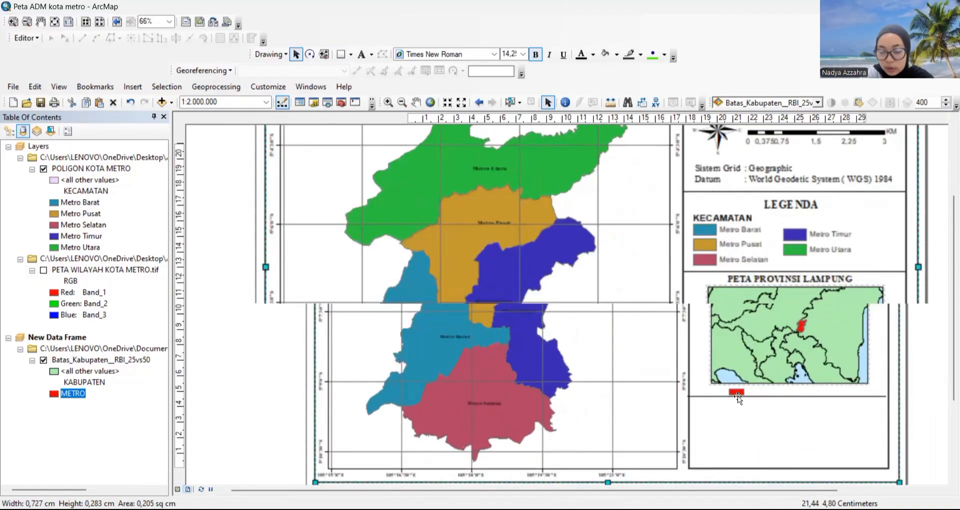
pyautogui.scroll(-1, 738, 396)
pyautogui.click(736, 390)
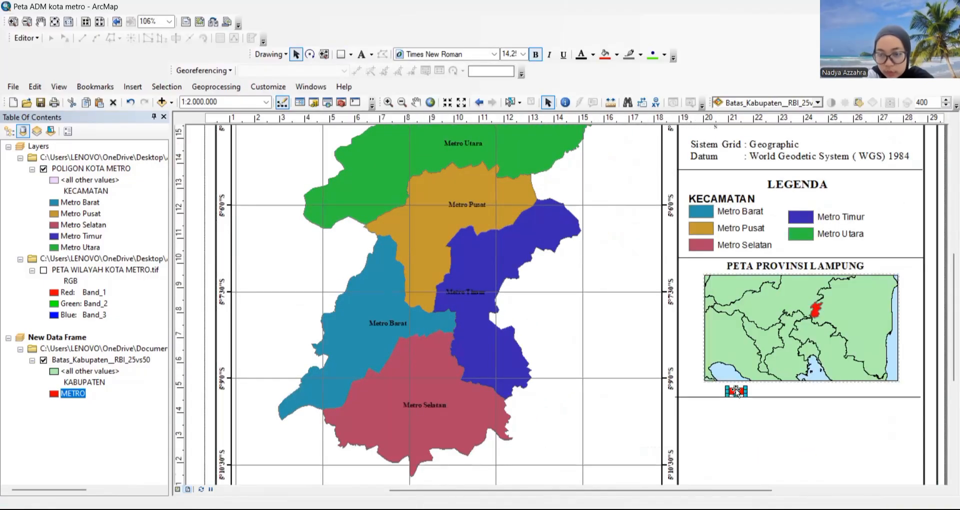
pyautogui.doubleClick(735, 391)
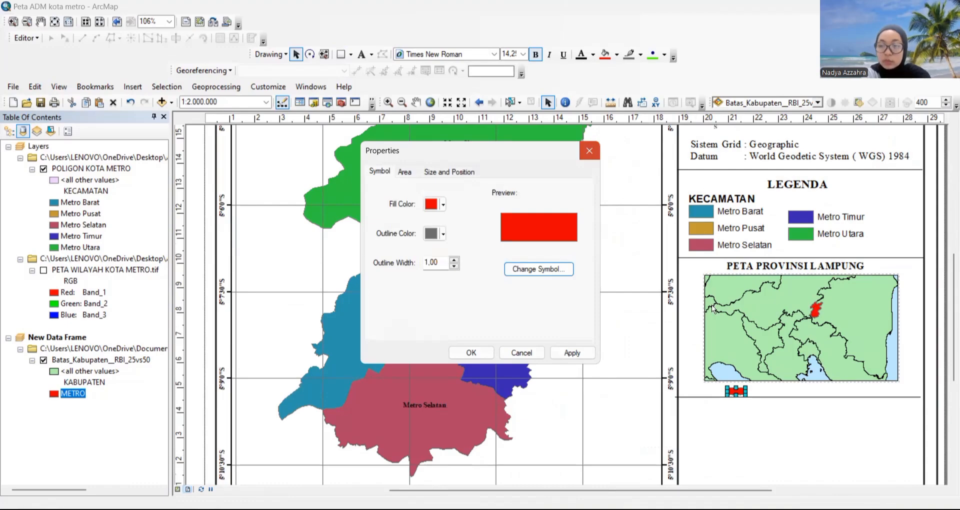
pyautogui.click(589, 149)
pyautogui.moveTo(738, 391); pyautogui.dragTo(741, 388)
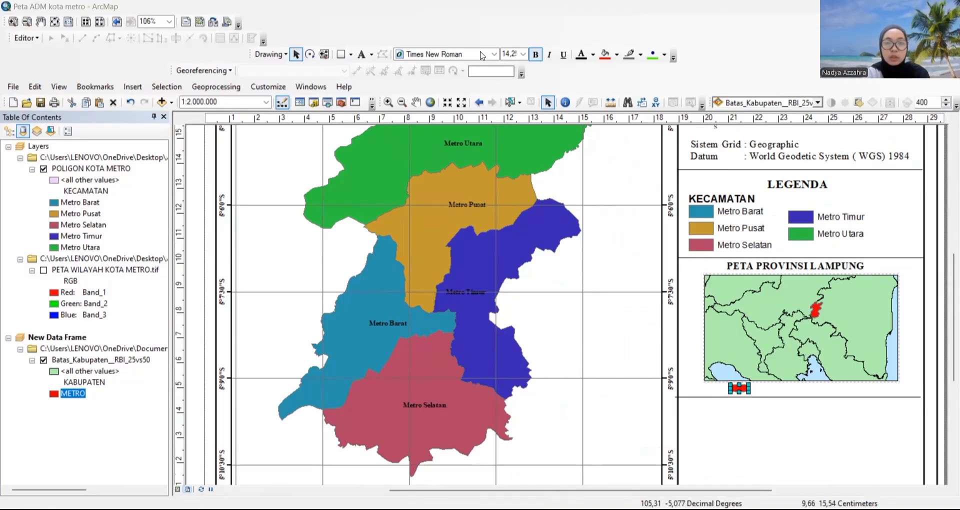
# - Add a text label reading "Kota Metro" in the empty space below the lowest divider line
pyautogui.click(360, 56)
pyautogui.click(742, 432)
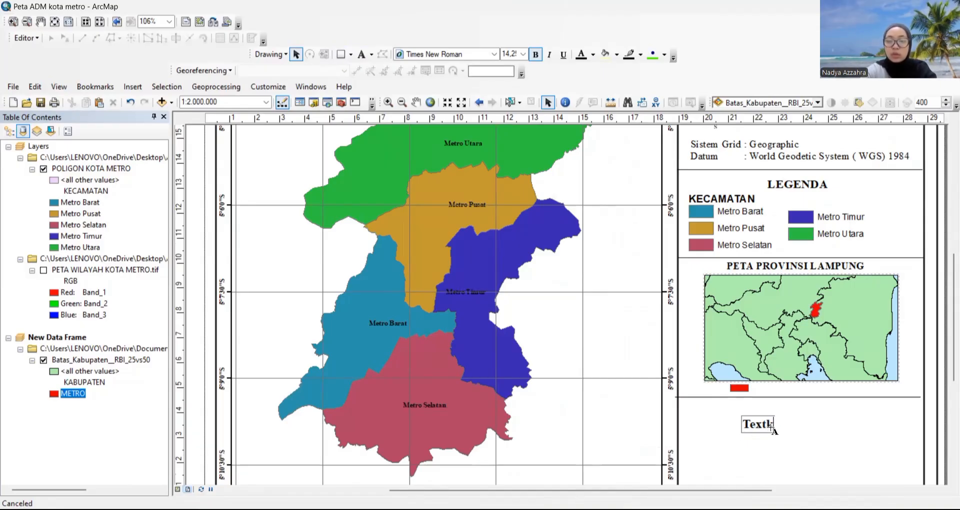
pyautogui.press('BackSpace')
pyautogui.press('BackSpace')
pyautogui.press('BackSpace')
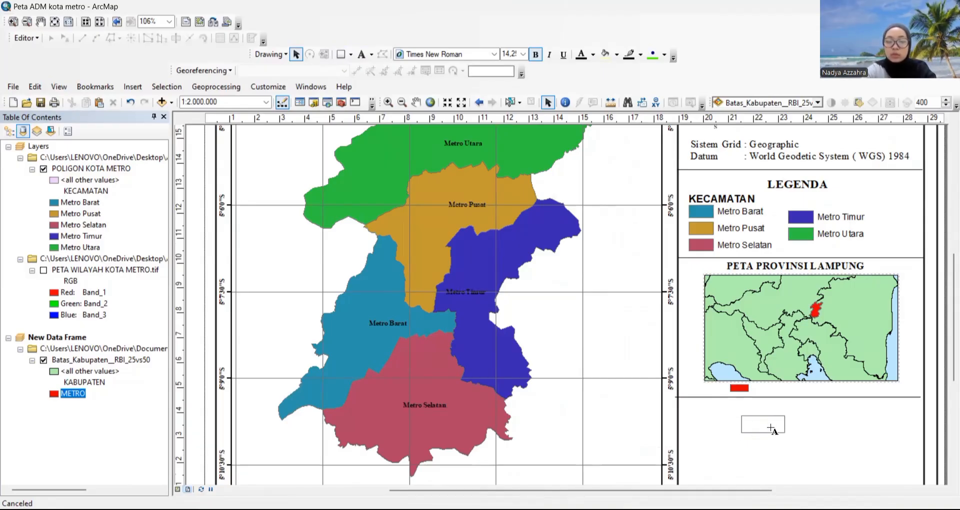
pyautogui.write('Kota m')
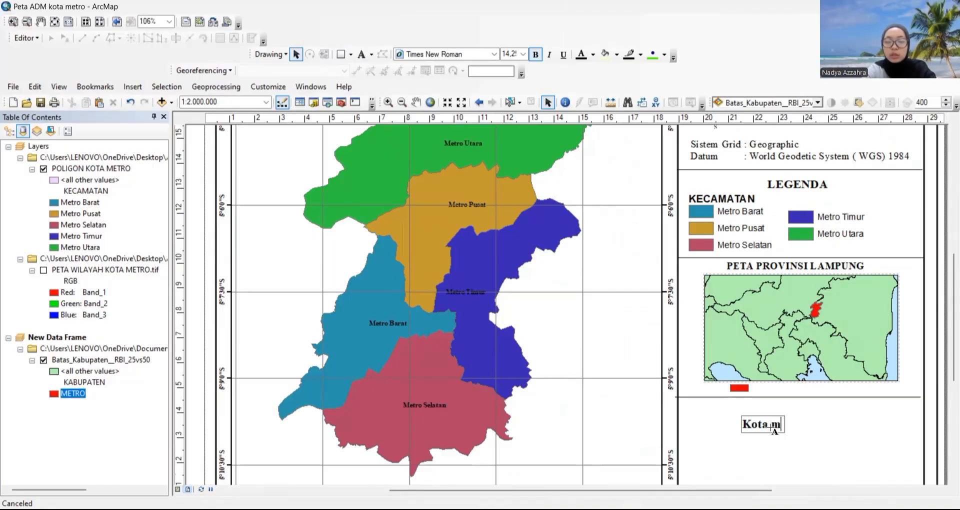
pyautogui.write('etro')
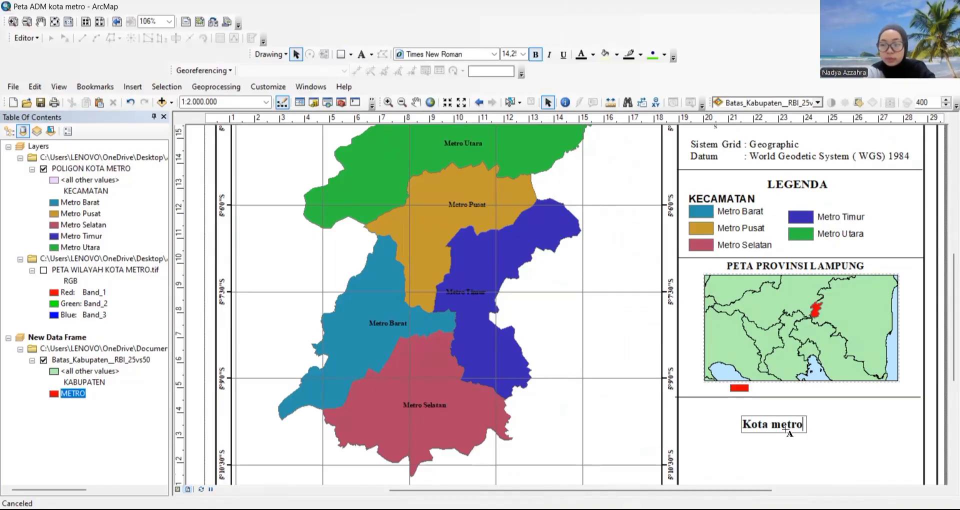
pyautogui.press('BackSpace')
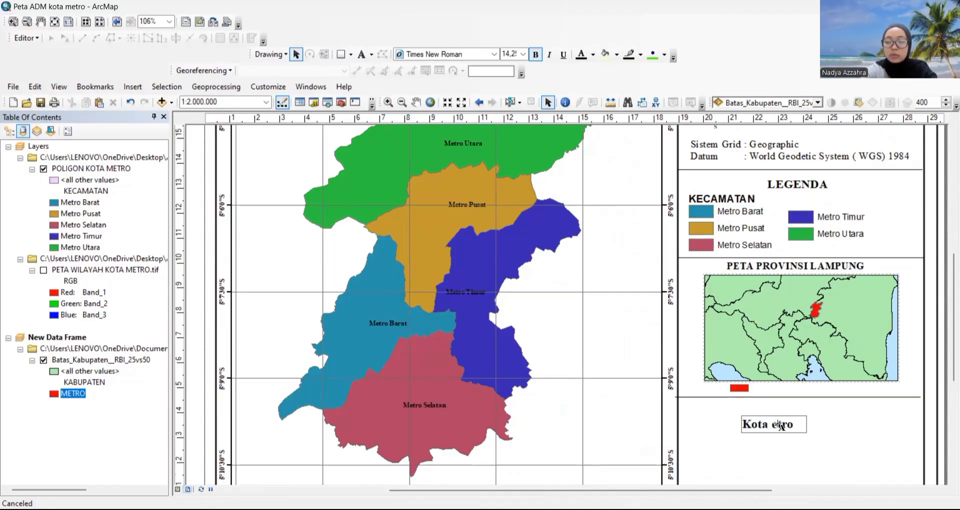
pyautogui.write('M')
# - Set the Kota Metro label's font size to 12 and remove its bold formatting
pyautogui.click(522, 56)
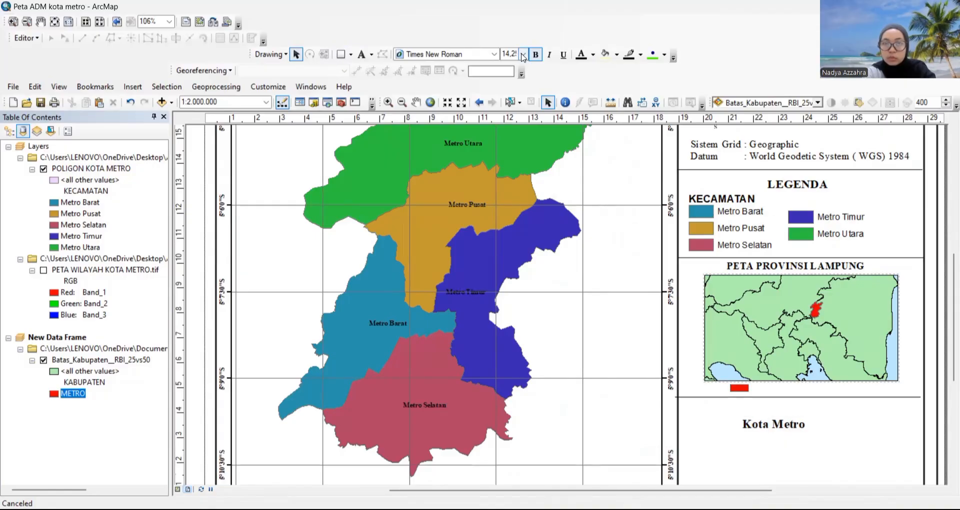
pyautogui.click(524, 55)
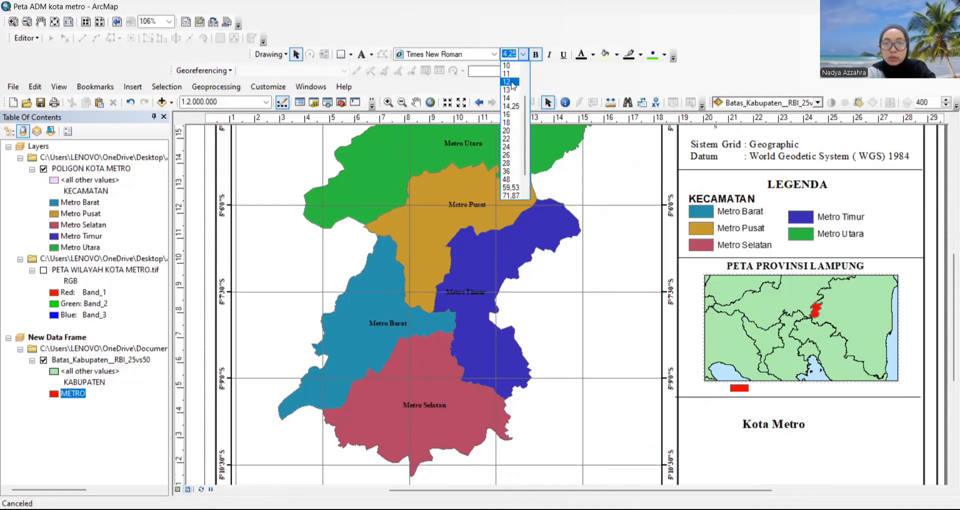
pyautogui.click(512, 83)
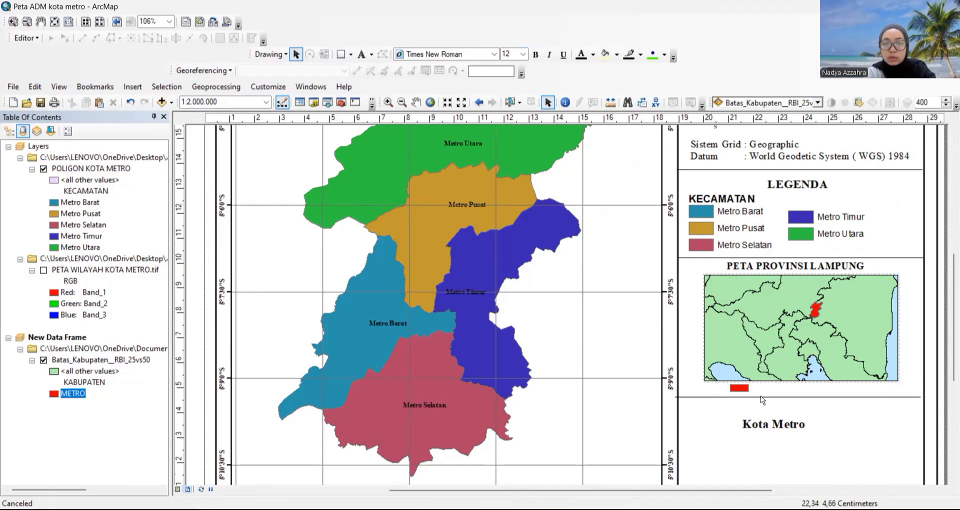
pyautogui.click(764, 425)
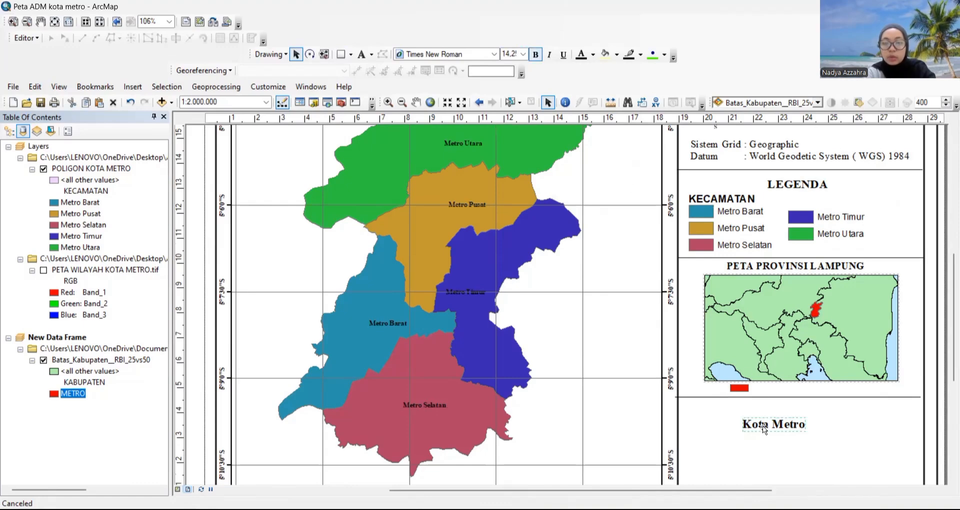
pyautogui.click(523, 55)
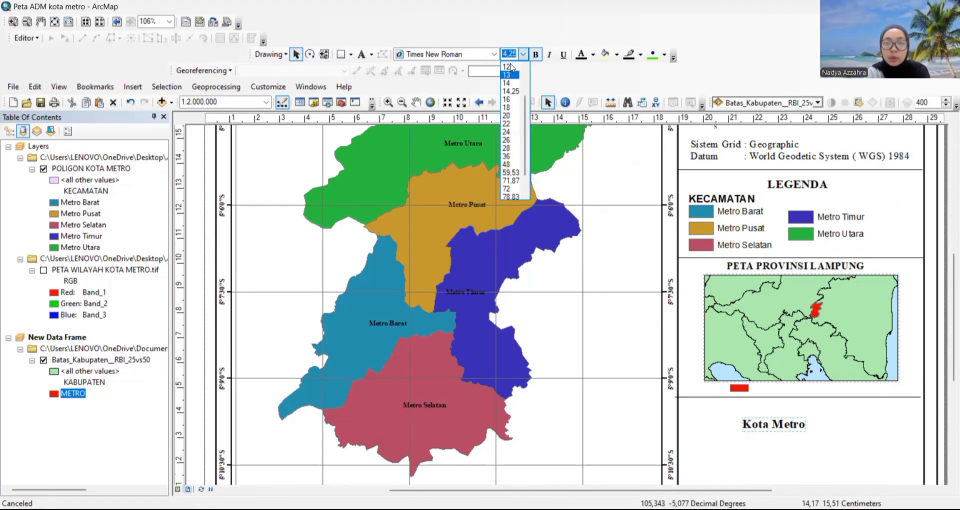
pyautogui.click(510, 82)
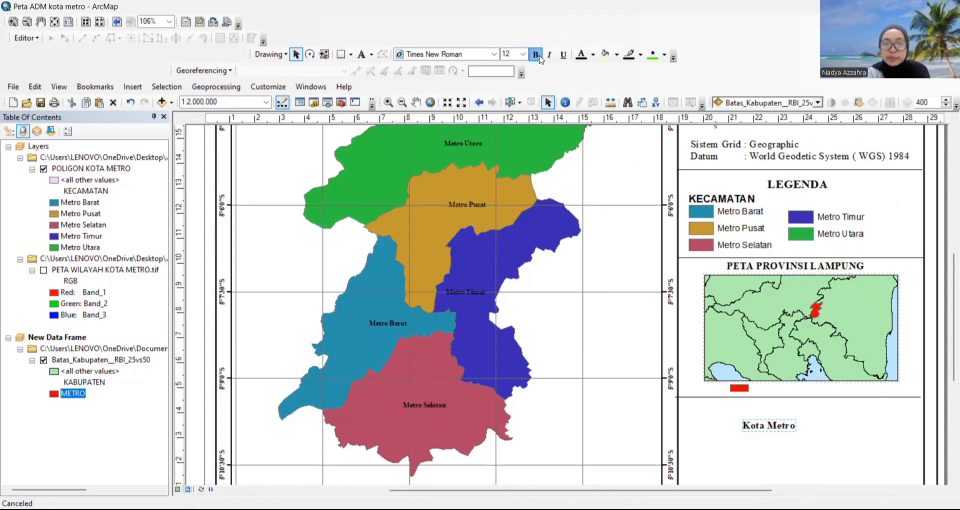
pyautogui.click(536, 56)
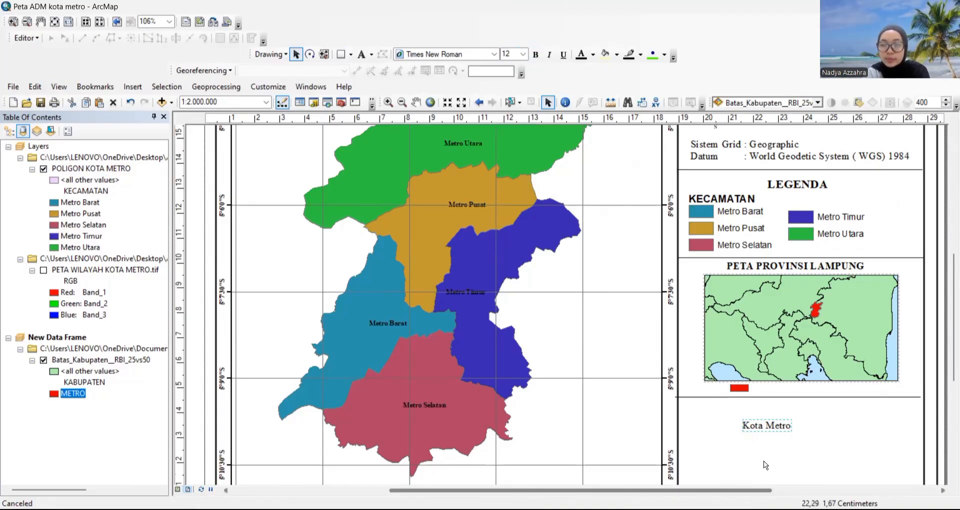
# - Move the Kota Metro label under the inset map and shift the red rectangle right to sit just beside it
pyautogui.moveTo(759, 424); pyautogui.dragTo(817, 389)
pyautogui.click(747, 386)
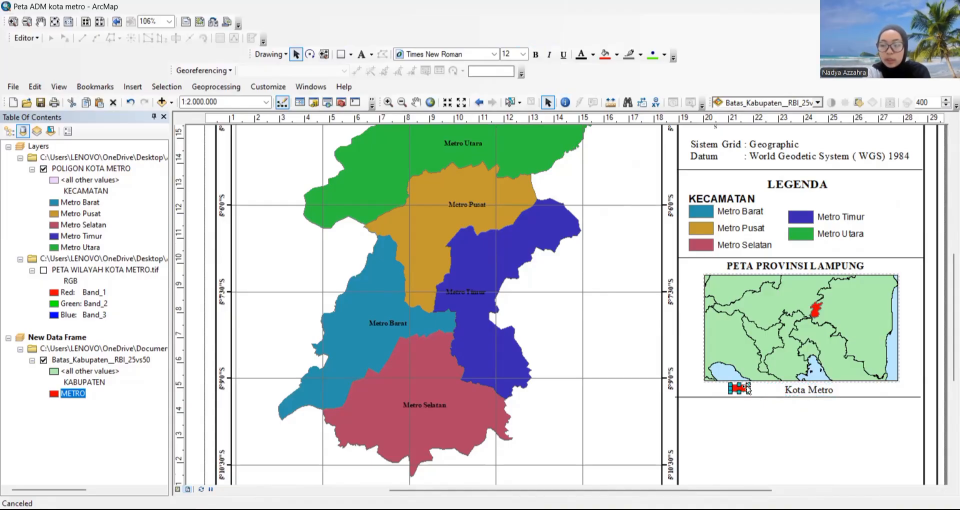
pyautogui.moveTo(747, 386); pyautogui.dragTo(753, 386)
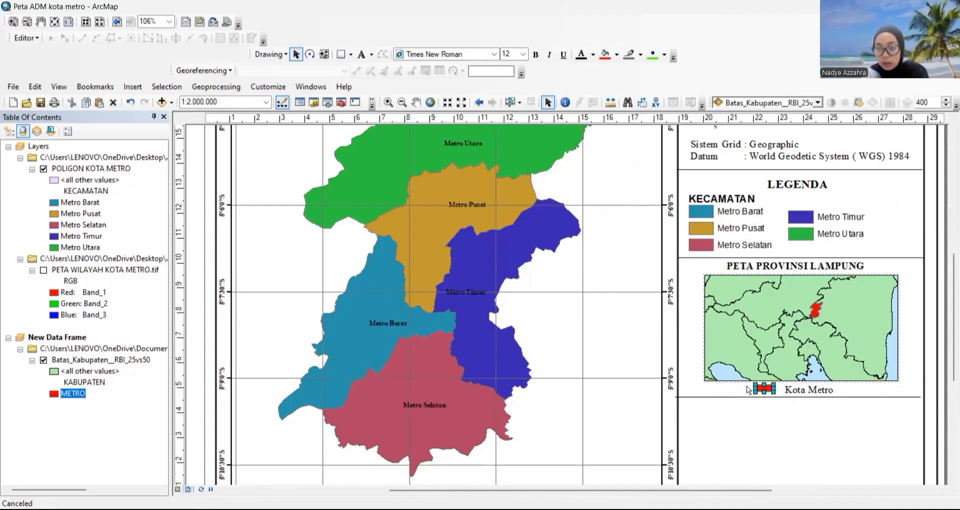
pyautogui.click(839, 441)
# - Nudge the divider line under the inset slightly down and right to line it up with the side frame
pyautogui.scroll(-1, 835, 460)
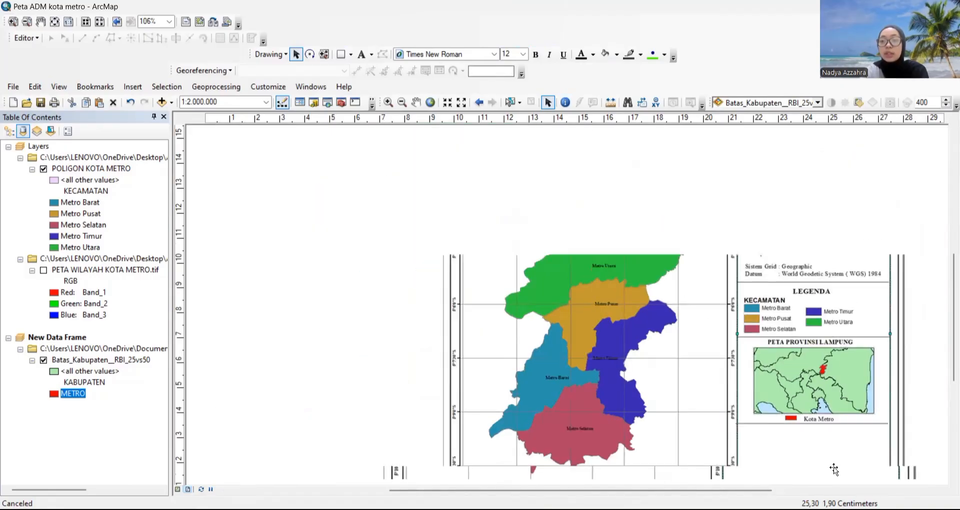
pyautogui.scroll(-1, 833, 469)
pyautogui.scroll(2, 833, 458)
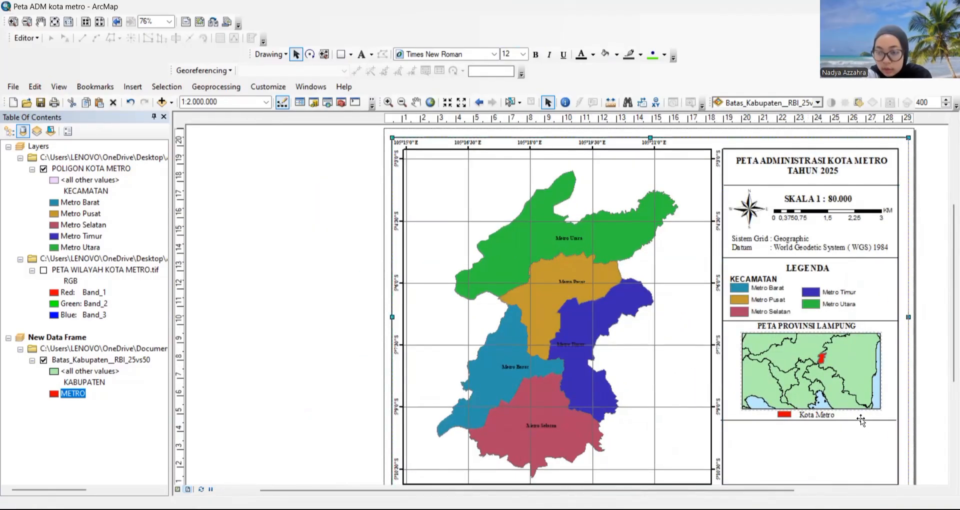
pyautogui.click(861, 420)
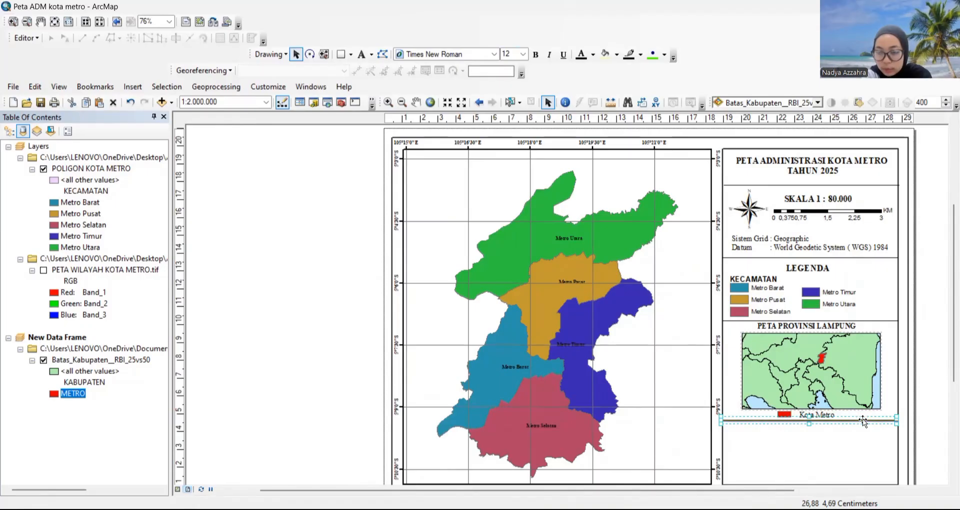
pyautogui.moveTo(860, 419); pyautogui.dragTo(862, 421)
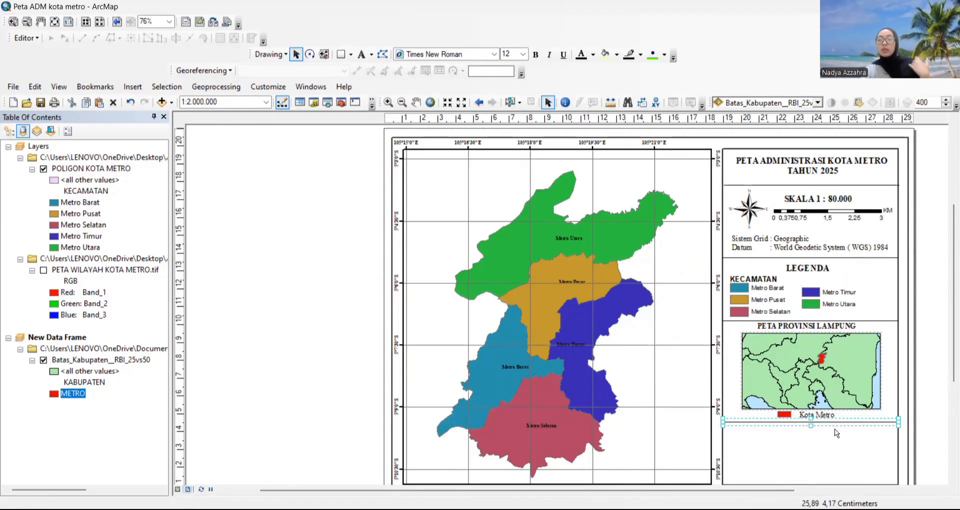
# - Add a source note below the divider: "Sumber Peta:", "1. SHP Batas Provinsi Lampung", "2. SHP Batas Kabupaten Provinsi Lampung", aligned near the side frame's left edge
pyautogui.scroll(-3, 758, 425)
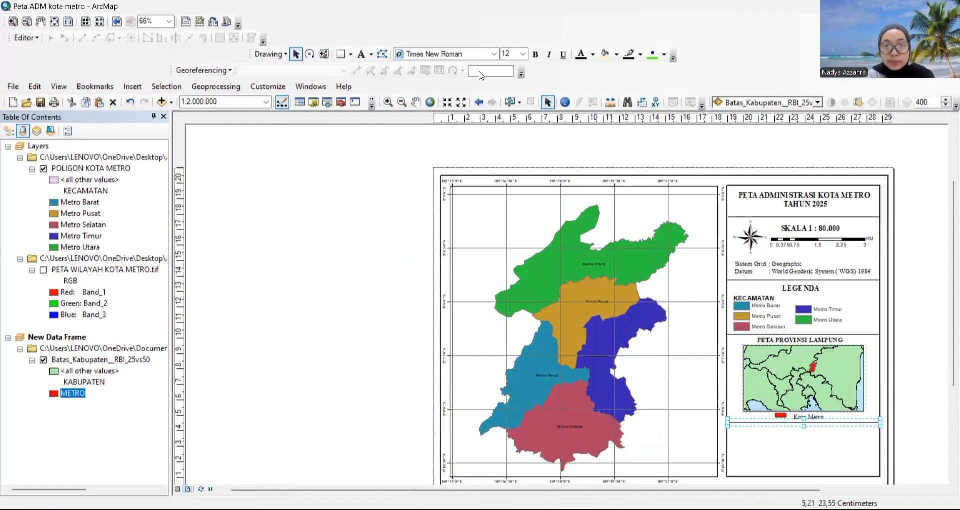
pyautogui.click(361, 54)
pyautogui.click(770, 429)
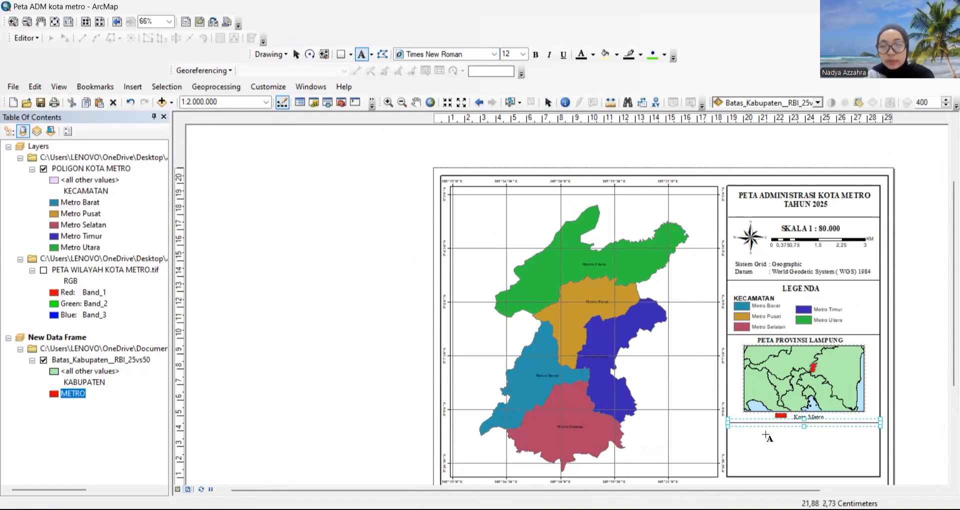
pyautogui.scroll(5, 770, 429)
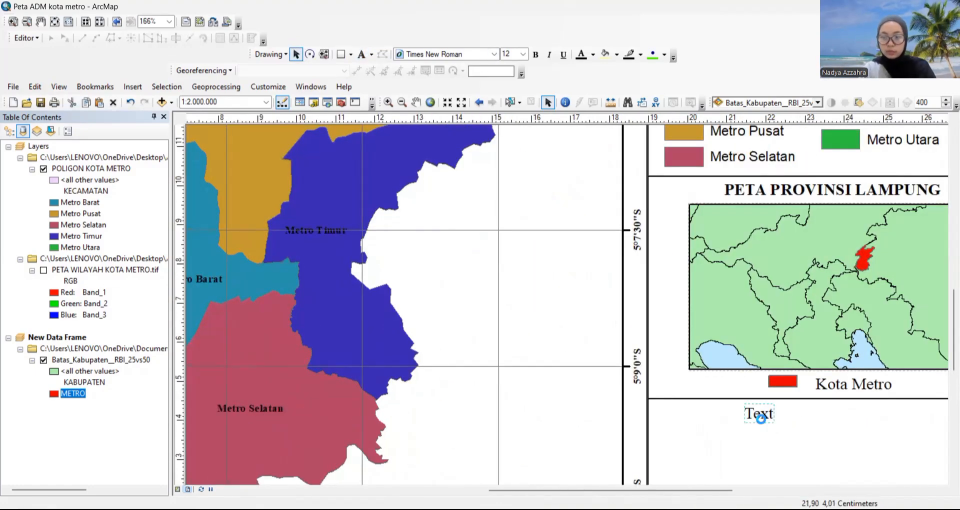
pyautogui.doubleClick(759, 413)
pyautogui.write('Sumber Peta:')
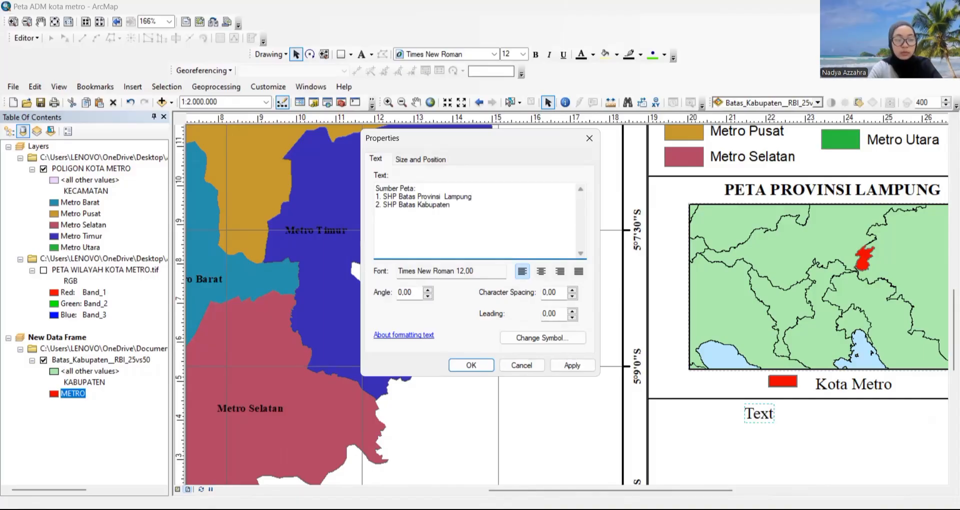
pyautogui.write('Lampung')
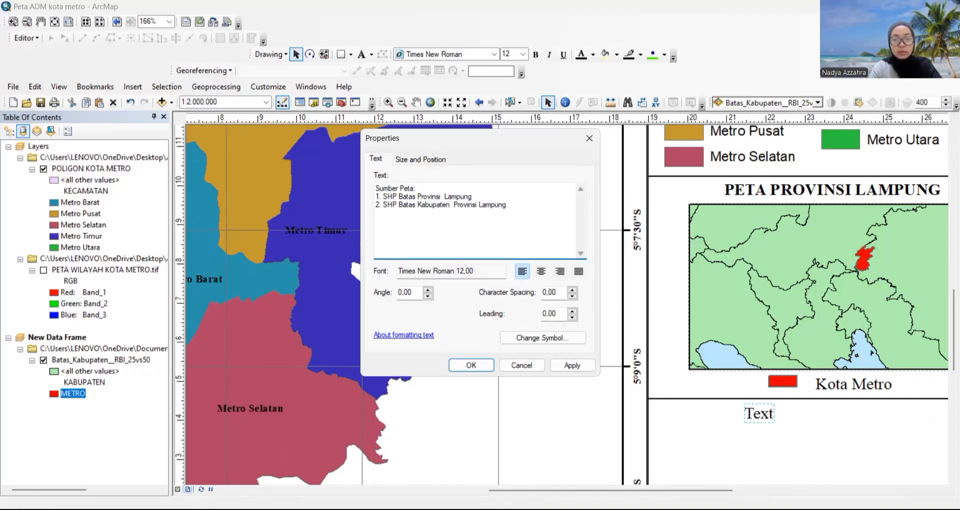
pyautogui.click(481, 359)
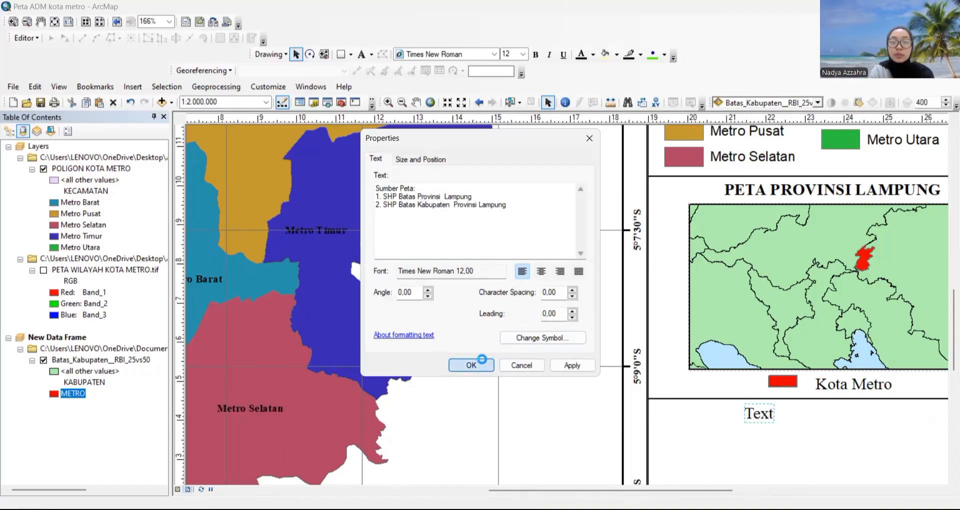
pyautogui.moveTo(841, 403); pyautogui.dragTo(757, 445)
# - Set the font size of the Sumber Peta source note to 10
pyautogui.scroll(-2, 832, 428)
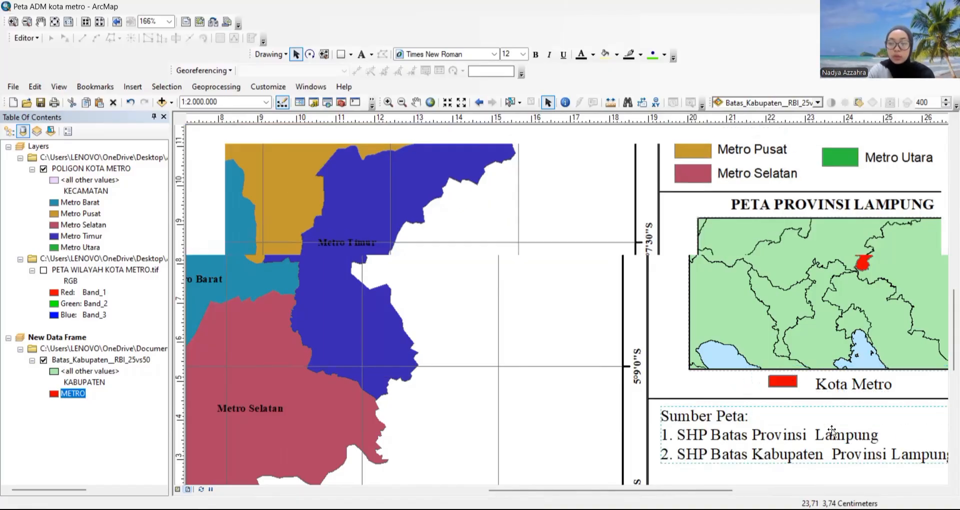
pyautogui.scroll(-3, 832, 428)
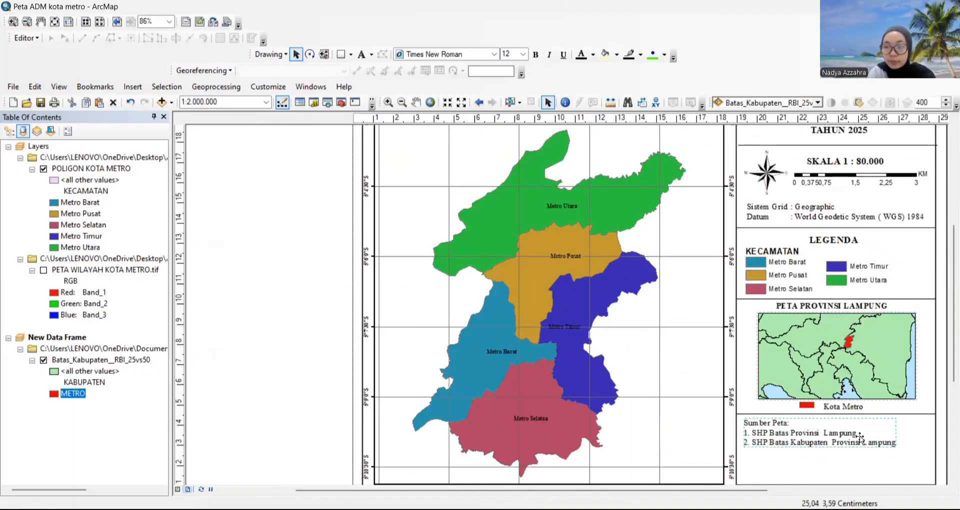
pyautogui.click(825, 442)
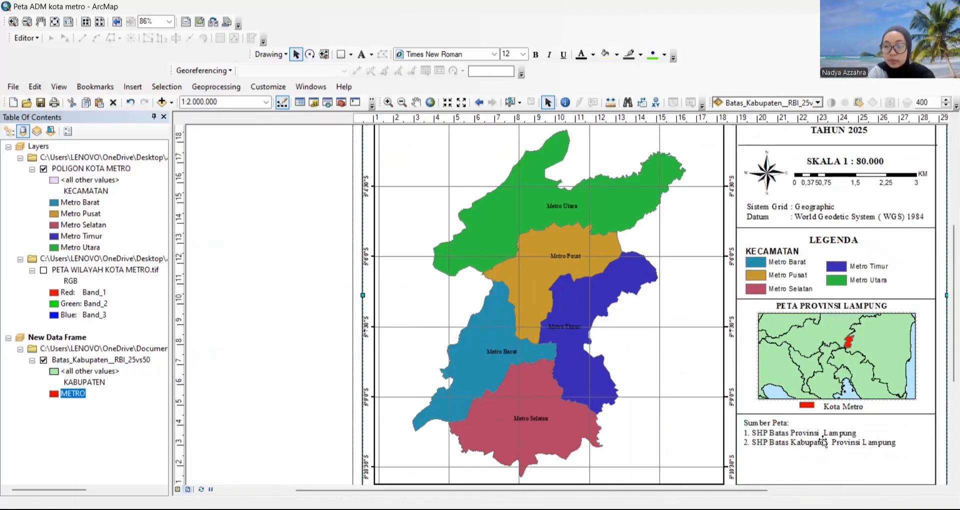
pyautogui.click(824, 442)
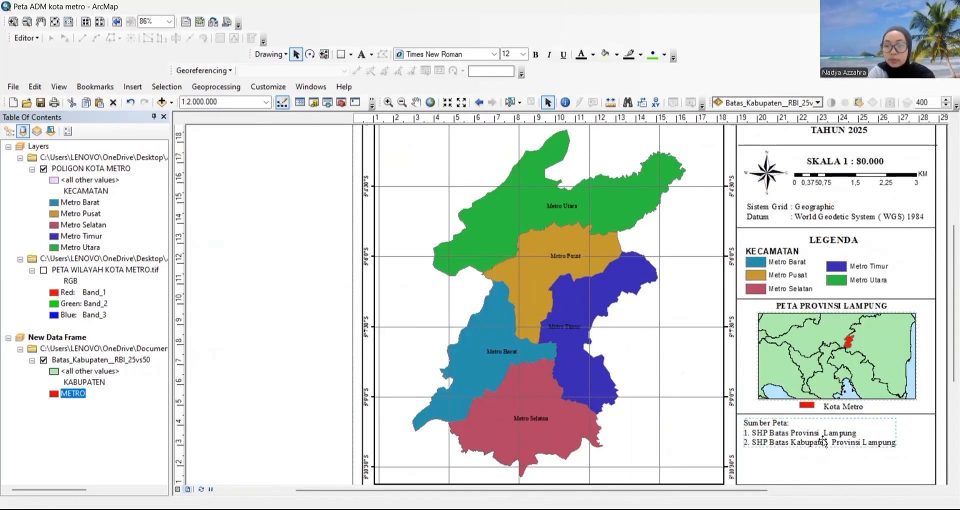
pyautogui.click(522, 53)
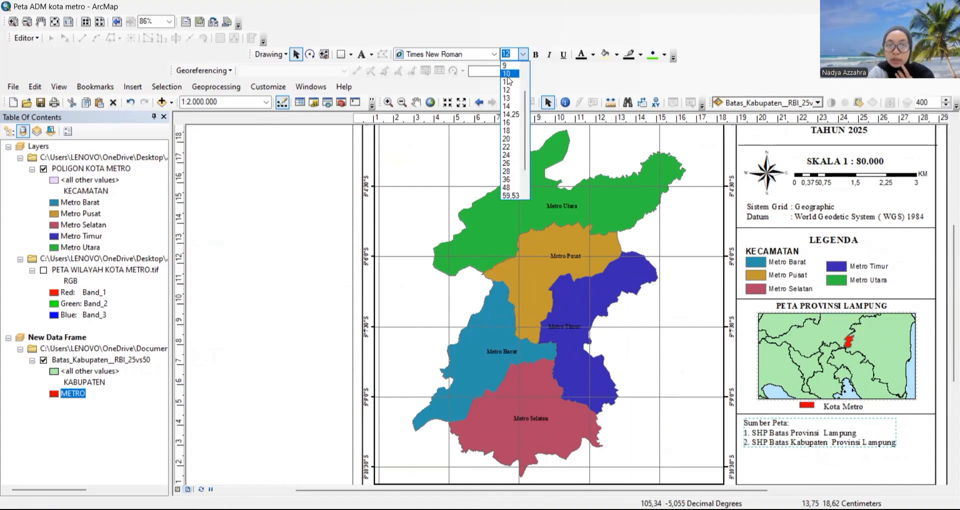
pyautogui.click(508, 75)
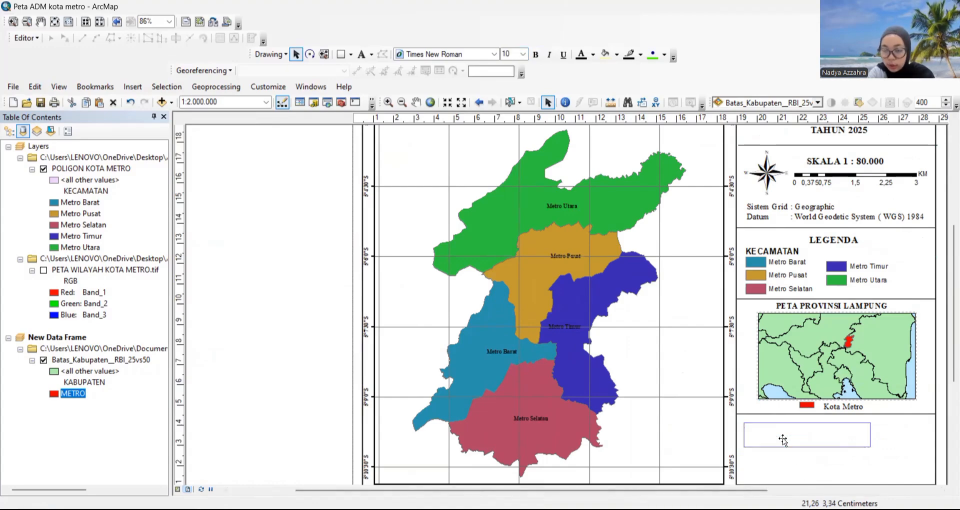
# - Nudge the Sumber Peta note slightly up and to the left, closer to the divider line above it
pyautogui.moveTo(784, 439); pyautogui.dragTo(781, 434)
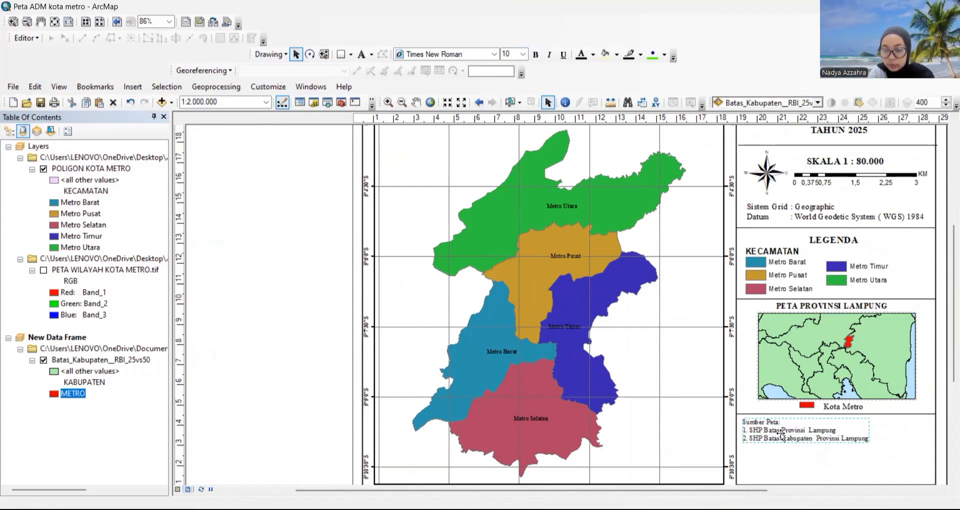
pyautogui.click(945, 397)
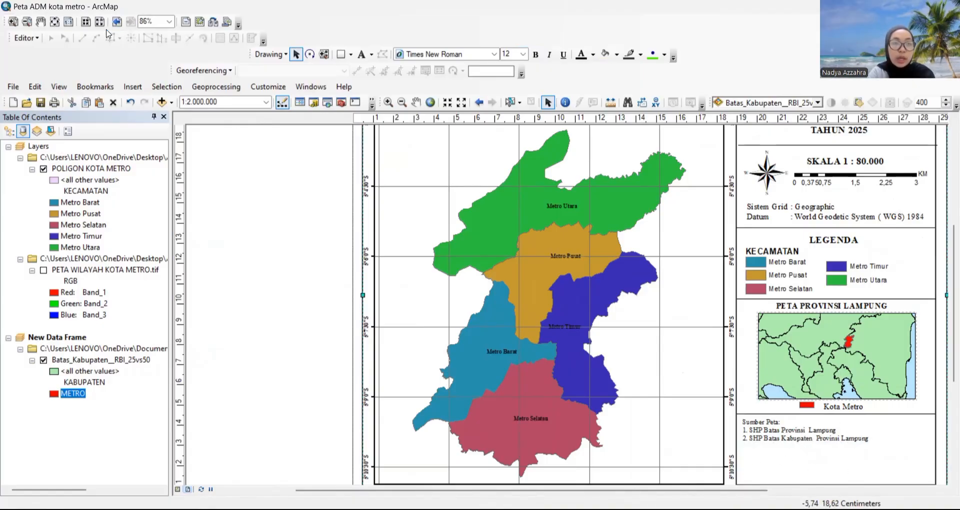
# - Insert the picture "logo unila rem" from the Downloads folder into the layout
pyautogui.click(139, 90)
pyautogui.click(164, 226)
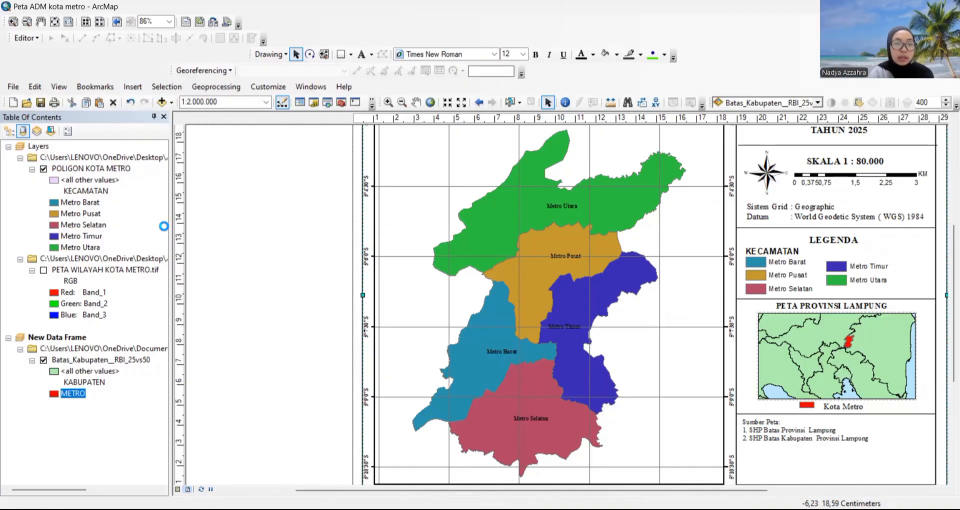
pyautogui.scroll(-10, 449, 274)
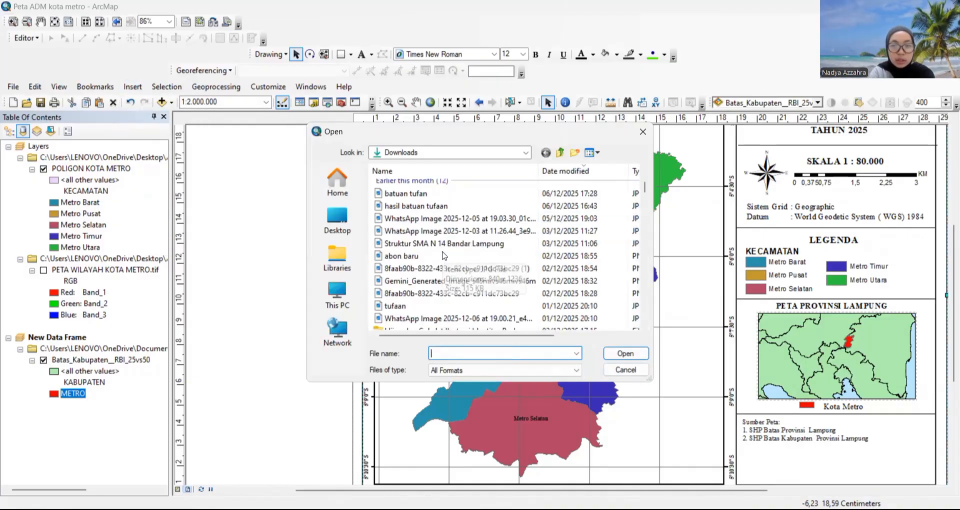
pyautogui.scroll(-5, 449, 274)
pyautogui.doubleClick(449, 264)
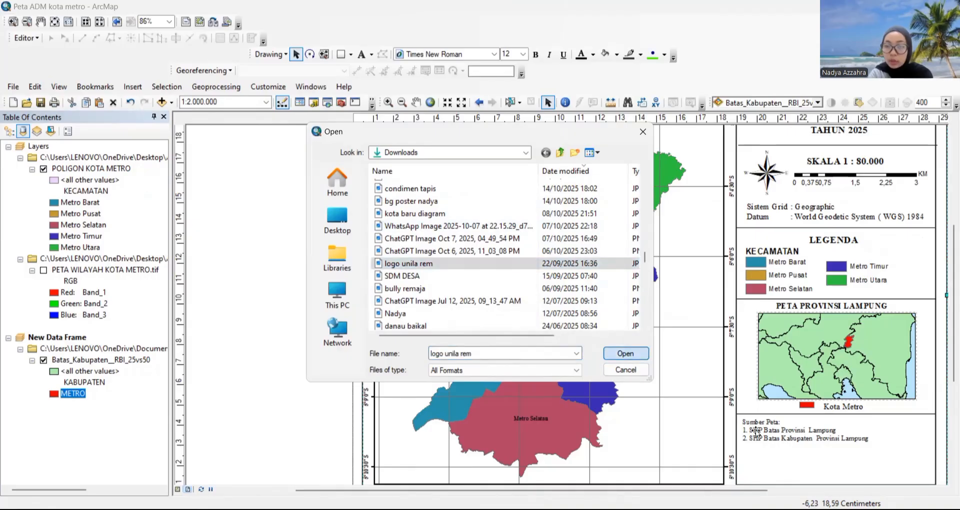
# - Shrink the Universitas Lampung logo to a small emblem and place it to the right of the Sumber Peta note
pyautogui.moveTo(806, 119); pyautogui.dragTo(807, 115)
pyautogui.moveTo(809, 470); pyautogui.dragTo(643, 308)
pyautogui.moveTo(595, 265); pyautogui.dragTo(705, 402)
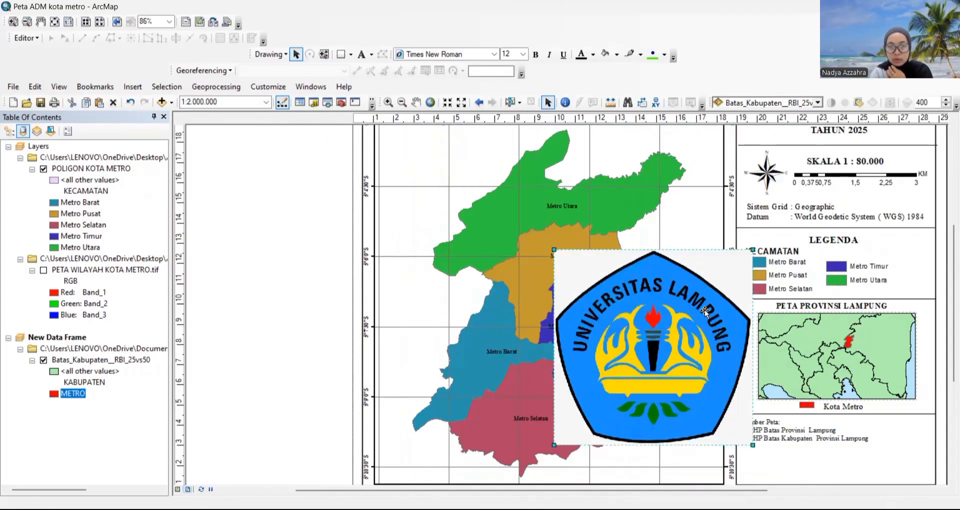
pyautogui.moveTo(753, 445); pyautogui.dragTo(631, 326)
pyautogui.moveTo(574, 265)
pyautogui.mouseDown()
pyautogui.moveTo(759, 456)
pyautogui.moveTo(910, 433)
pyautogui.mouseUp()
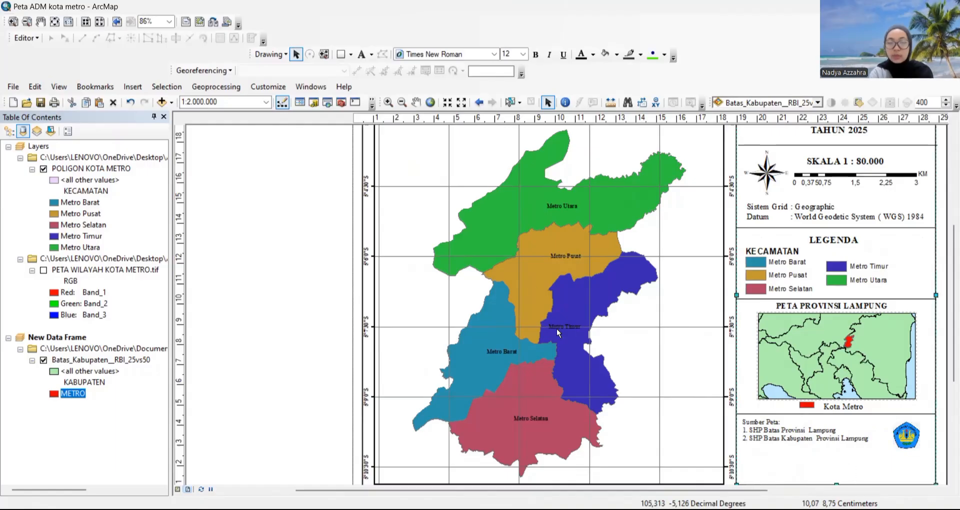
# - Add a three-line text block below the source note with the author's full name, student number and "2024 A"
pyautogui.click(361, 54)
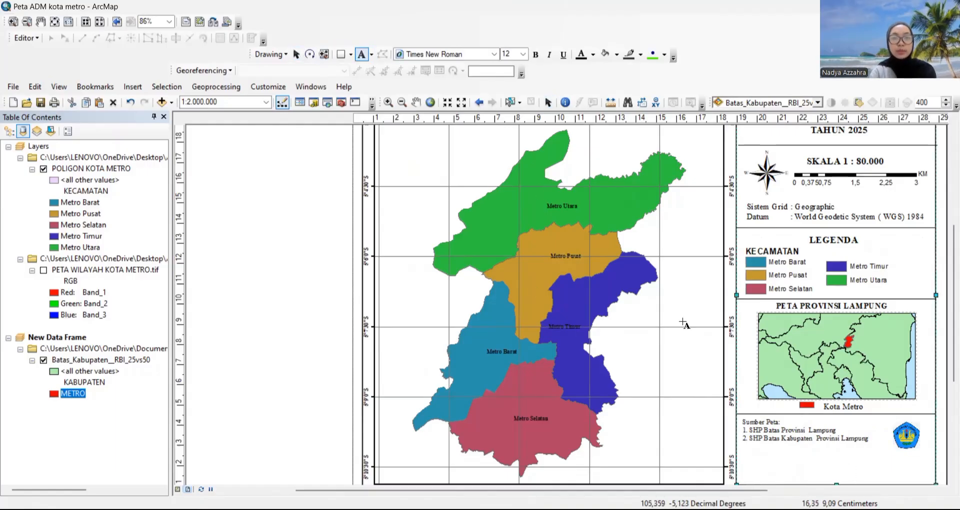
pyautogui.click(796, 465)
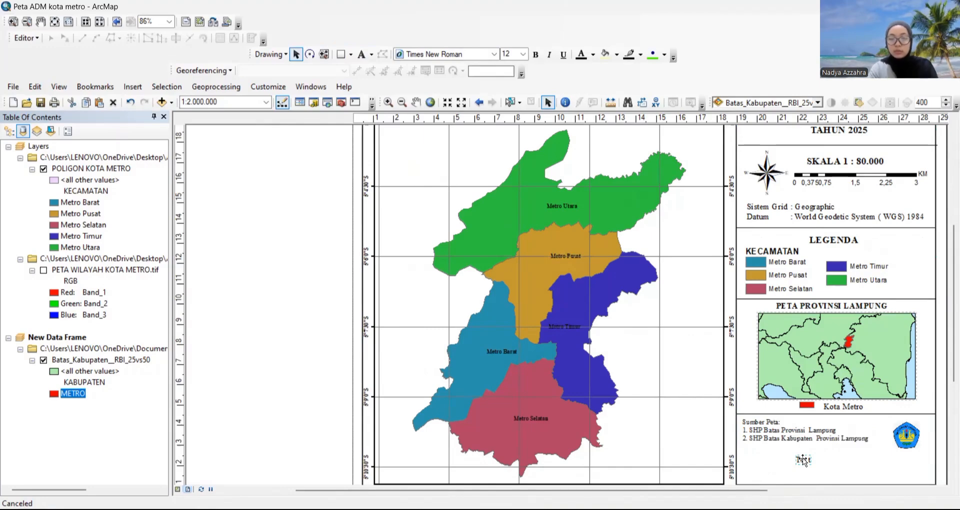
pyautogui.doubleClick(805, 461)
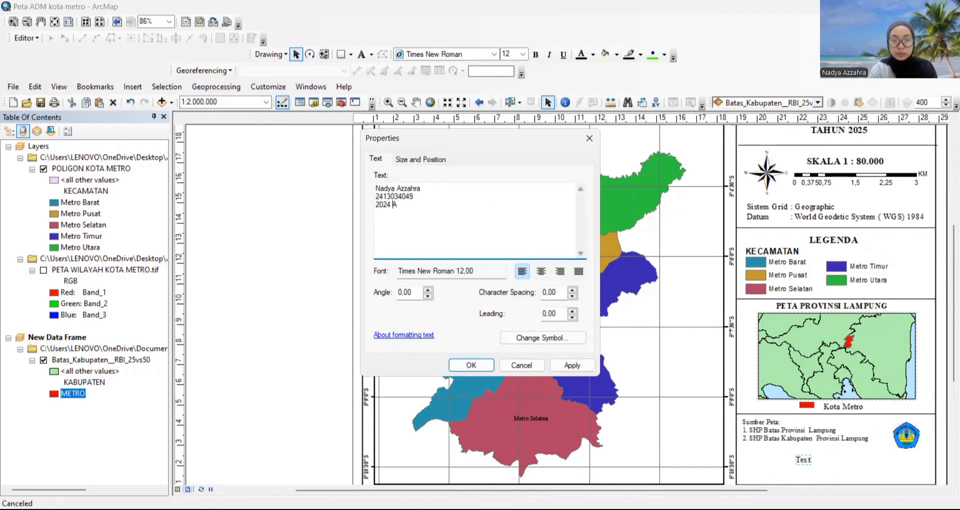
pyautogui.click(471, 365)
# - Move the author text block under the source note and make it bold and centre-aligned
pyautogui.moveTo(806, 452); pyautogui.dragTo(772, 463)
pyautogui.doubleClick(753, 467)
pyautogui.click(541, 277)
pyautogui.click(471, 366)
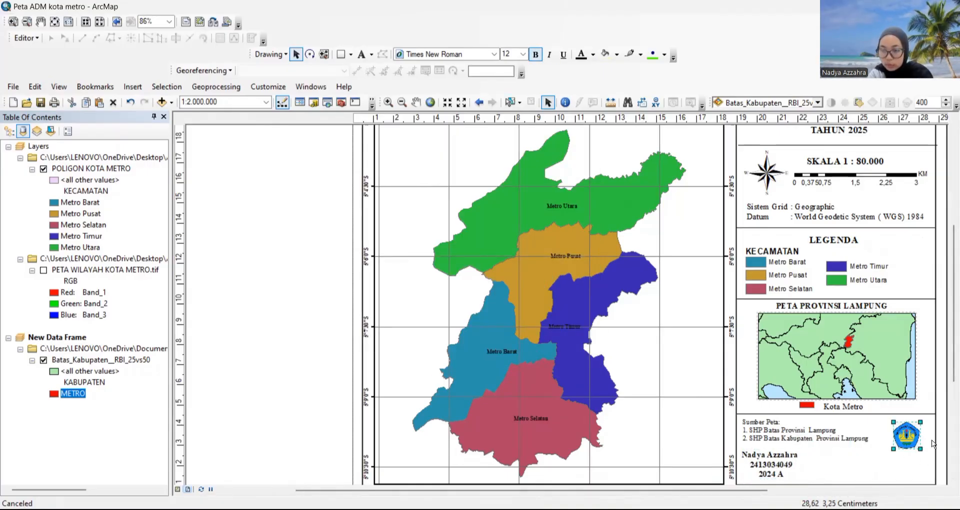
# - Arrange the author text and the logo side by side at the bottom of the side frame, below a divider line under the source note
pyautogui.click(907, 433)
pyautogui.moveTo(907, 433); pyautogui.dragTo(909, 462)
pyautogui.moveTo(786, 457); pyautogui.dragTo(833, 460)
pyautogui.moveTo(833, 460); pyautogui.dragTo(836, 459)
pyautogui.scroll(-1, 922, 428)
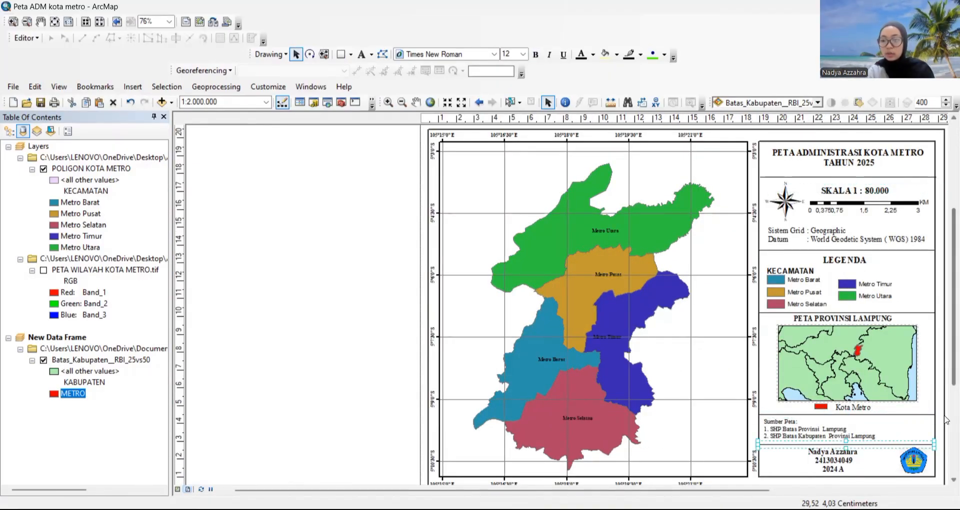
pyautogui.scroll(-3, 887, 446)
pyautogui.scroll(-3, 811, 381)
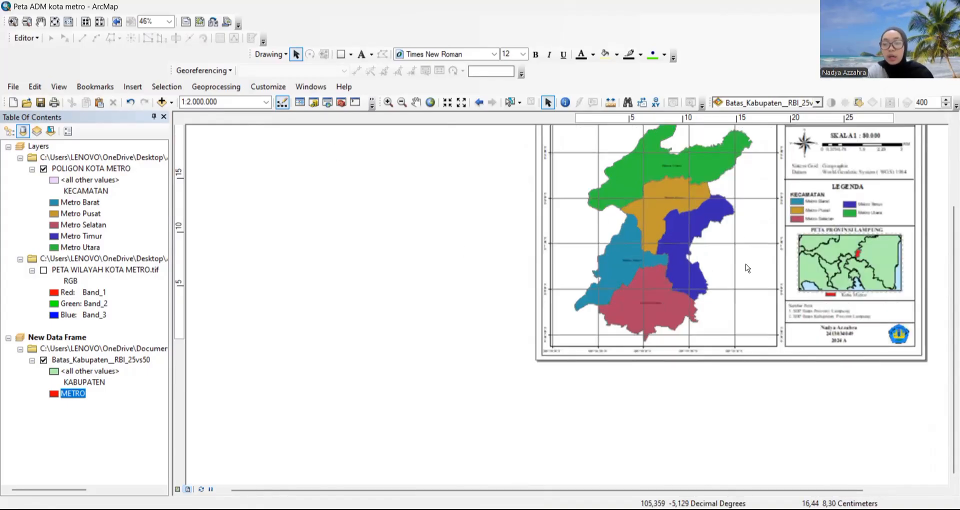
pyautogui.scroll(3, 747, 270)
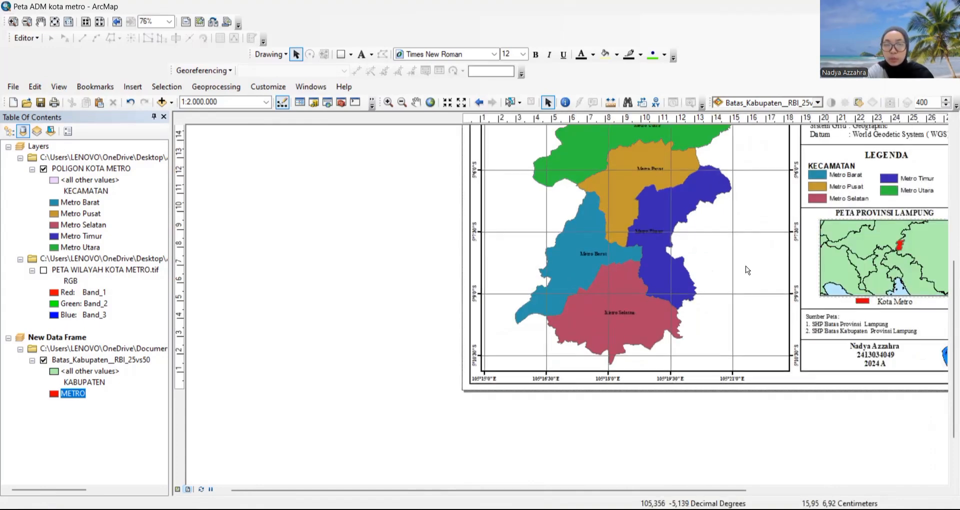
pyautogui.scroll(2, 881, 286)
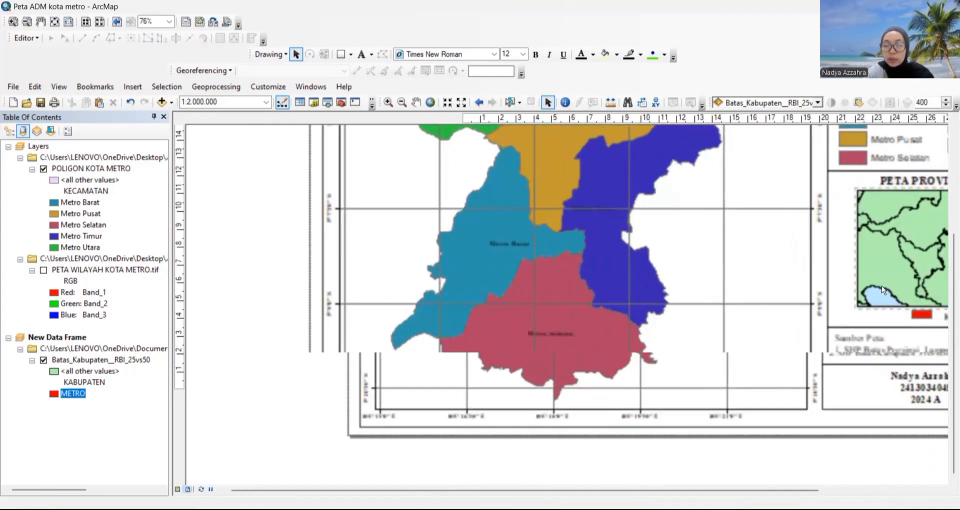
pyautogui.scroll(-3, 901, 281)
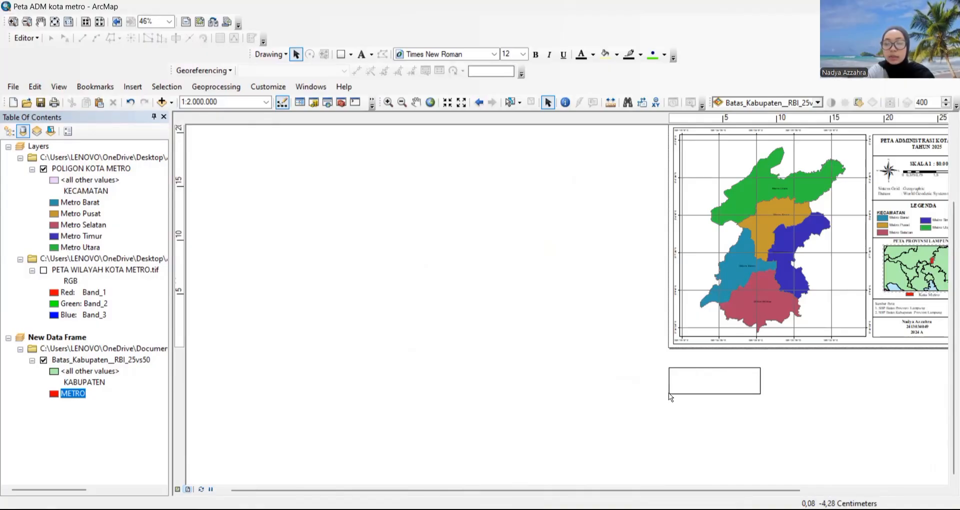
# - Save the map document under the new name "Peta ADM kota metroo" on Data (D:)
pyautogui.click(14, 87)
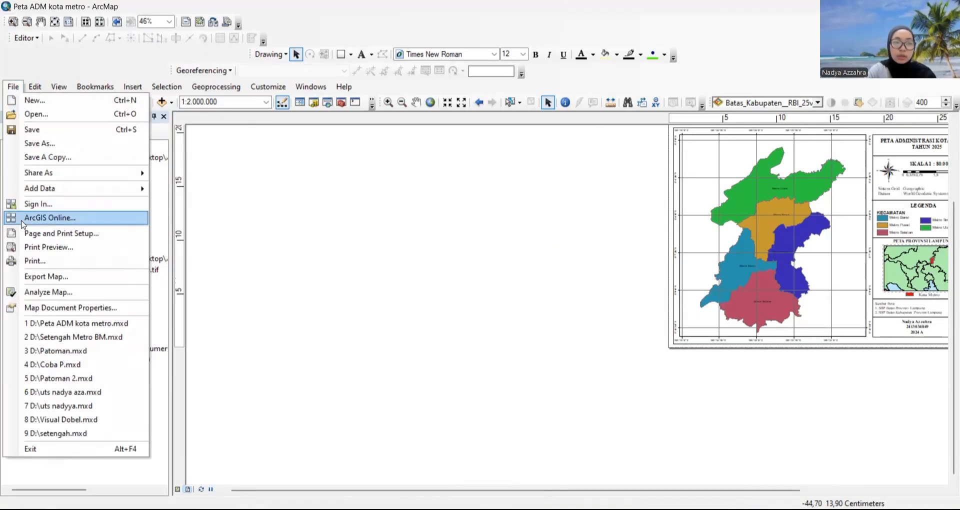
pyautogui.click(70, 144)
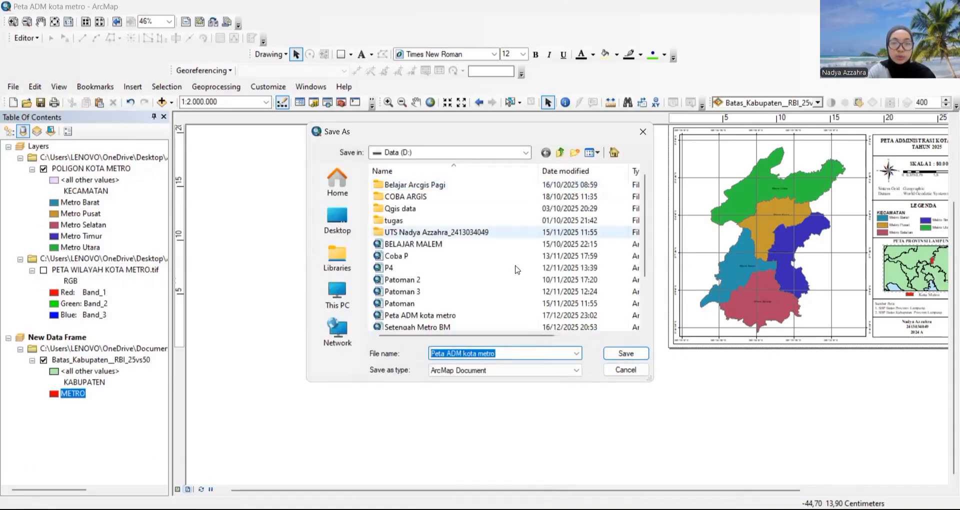
pyautogui.click(625, 353)
pyautogui.click(556, 260)
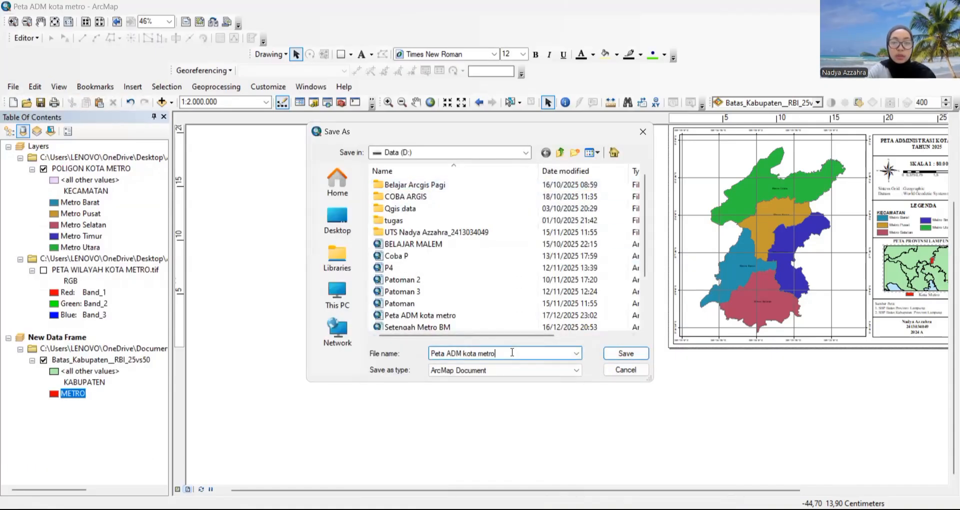
pyautogui.click(624, 354)
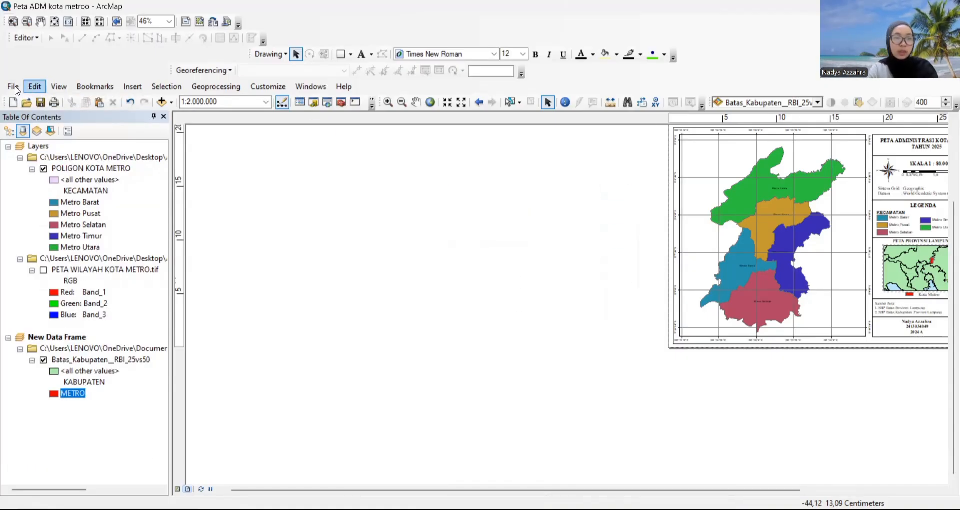
# - Export the map as the JPEG "Peta ADM kota metroo" into the UAS SIG_49 folder inside ArcGIS
pyautogui.click(13, 87)
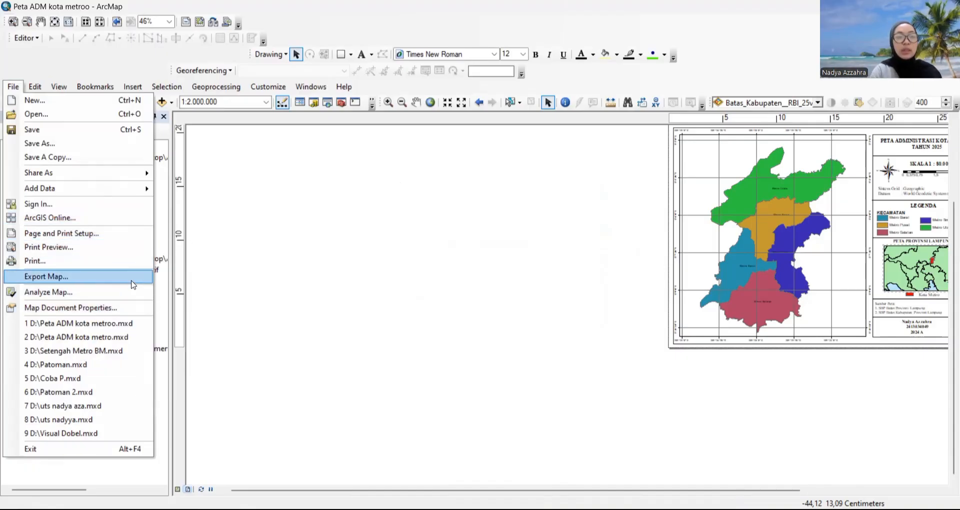
pyautogui.click(208, 251)
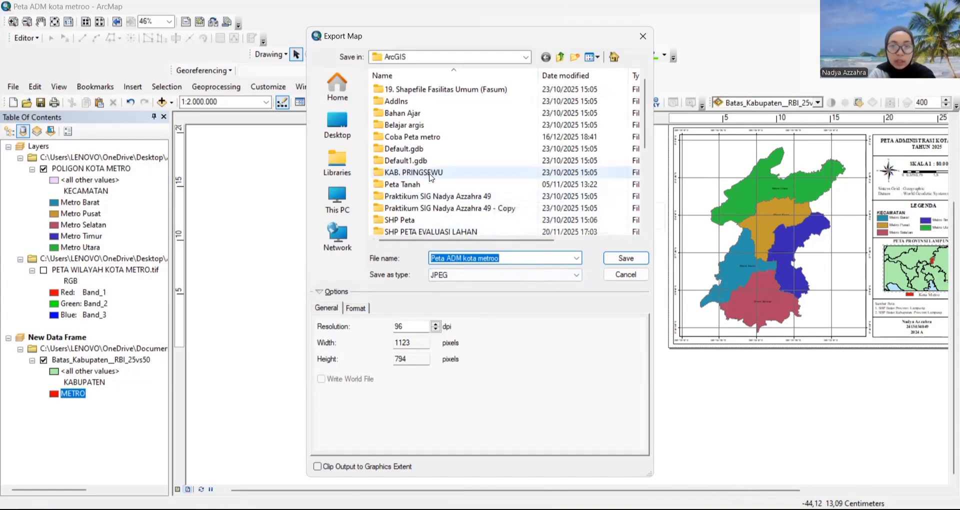
pyautogui.scroll(-1, 440, 190)
pyautogui.click(419, 209)
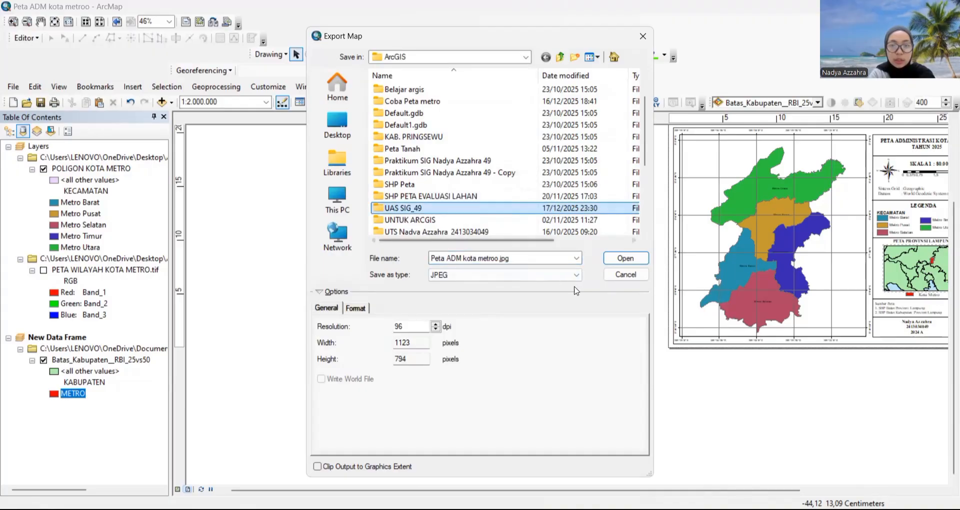
pyautogui.click(616, 260)
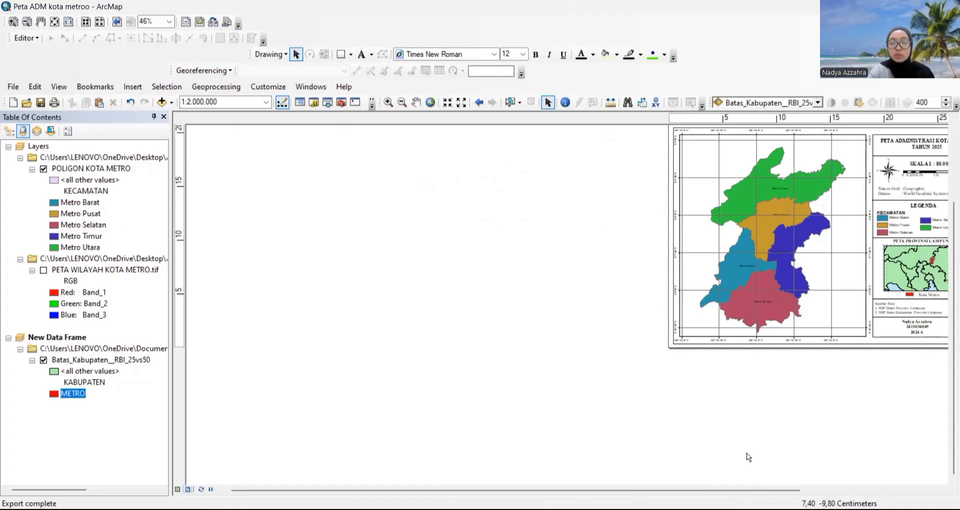
# - Look over the whole page layout and select the main Kota Metro map frame
pyautogui.hscroll(5, 748, 457)
pyautogui.scroll(2, 748, 457)
pyautogui.scroll(-3, 748, 457)
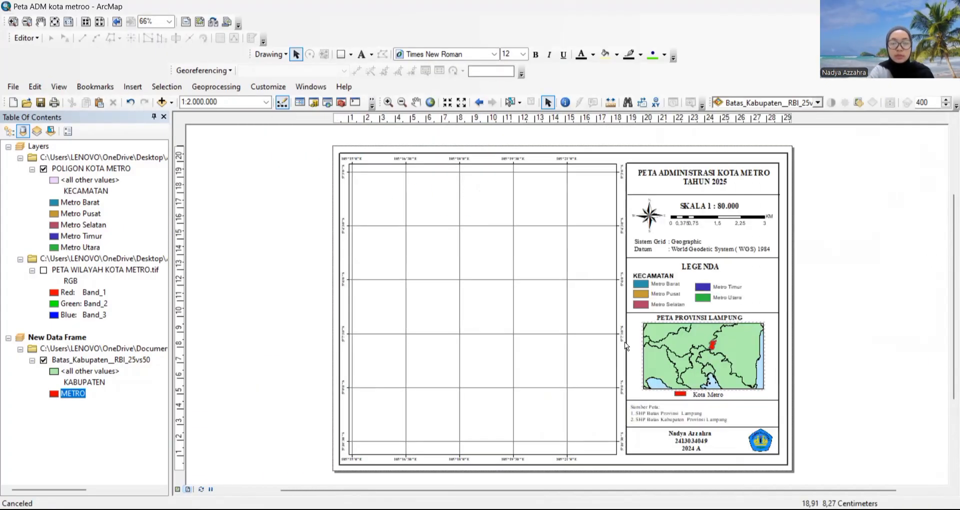
pyautogui.click(92, 170)
pyautogui.click(370, 265)
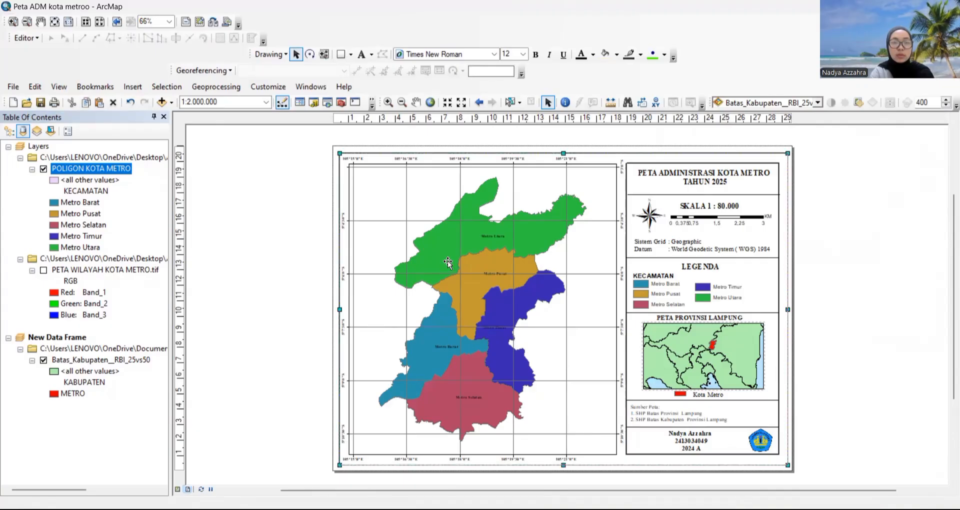